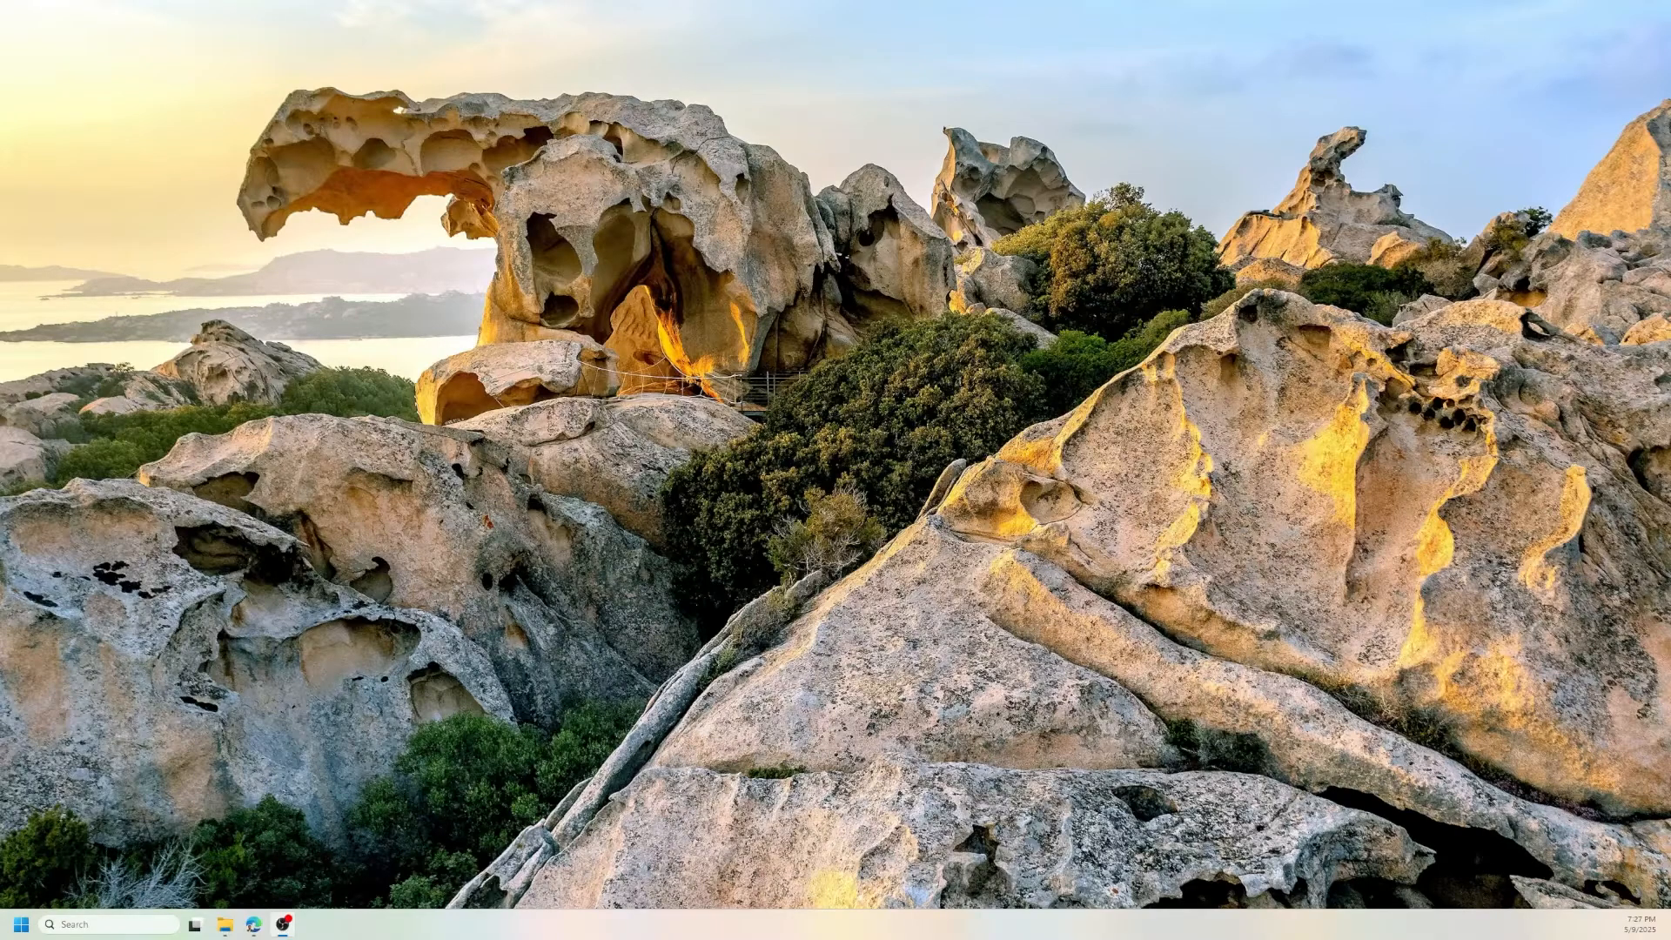
- Launch Adobe Illustrator and create a new 800 × 1366 px document in RGB color at 72 ppi
key("super")
type("illustrator")
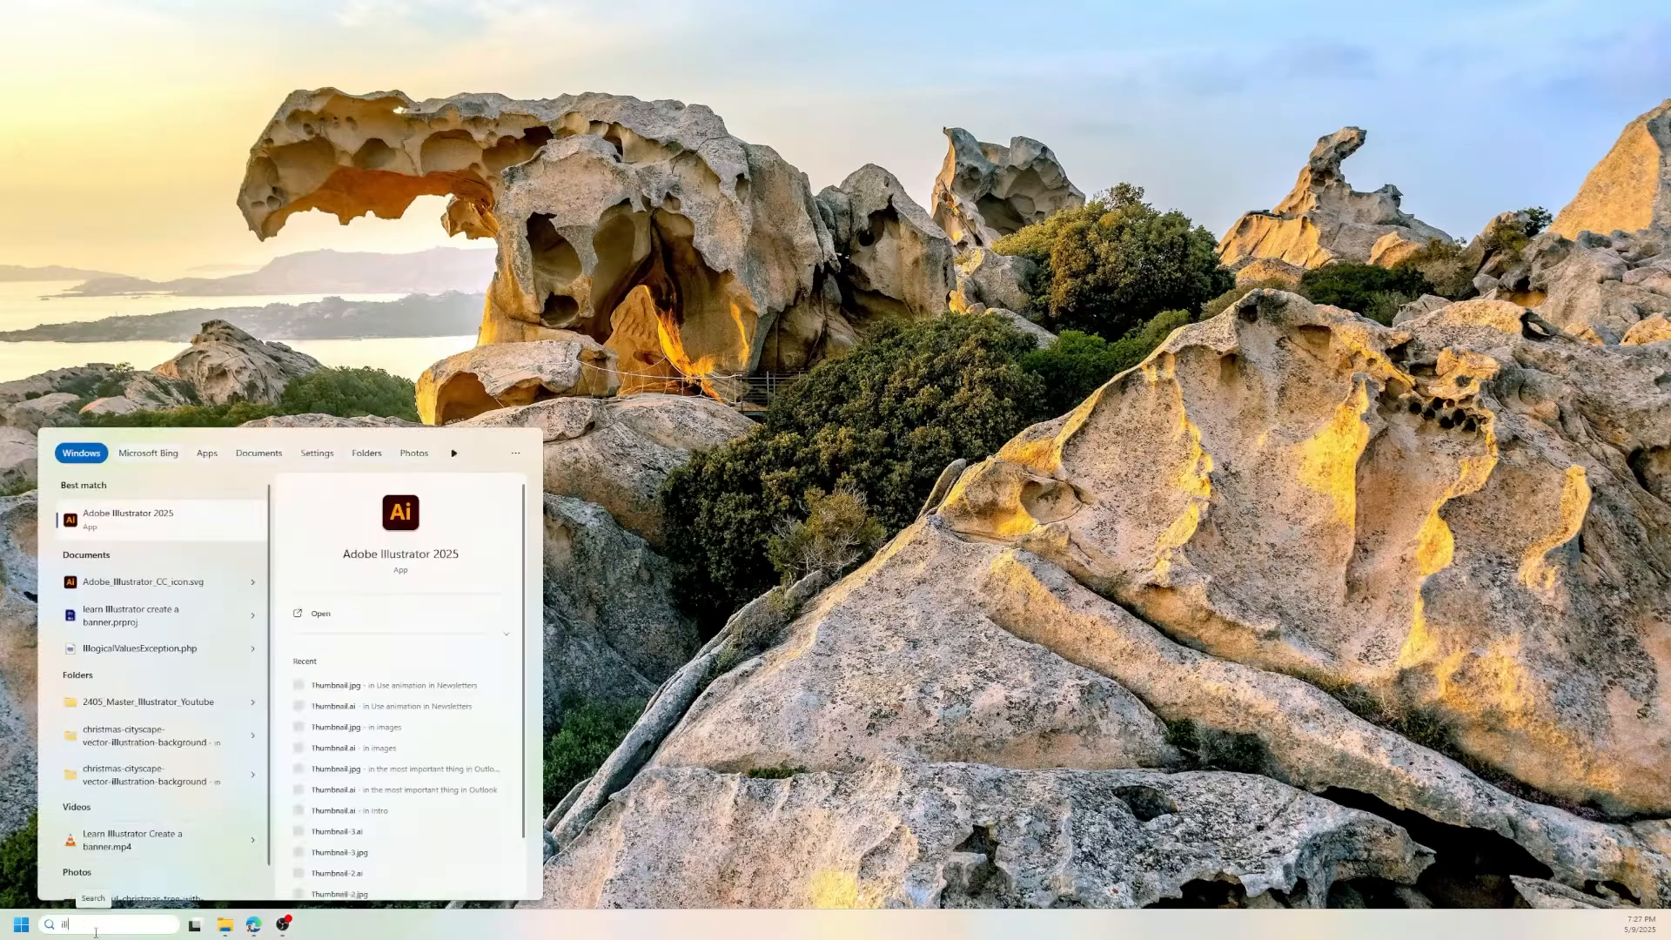
left_click(211, 520)
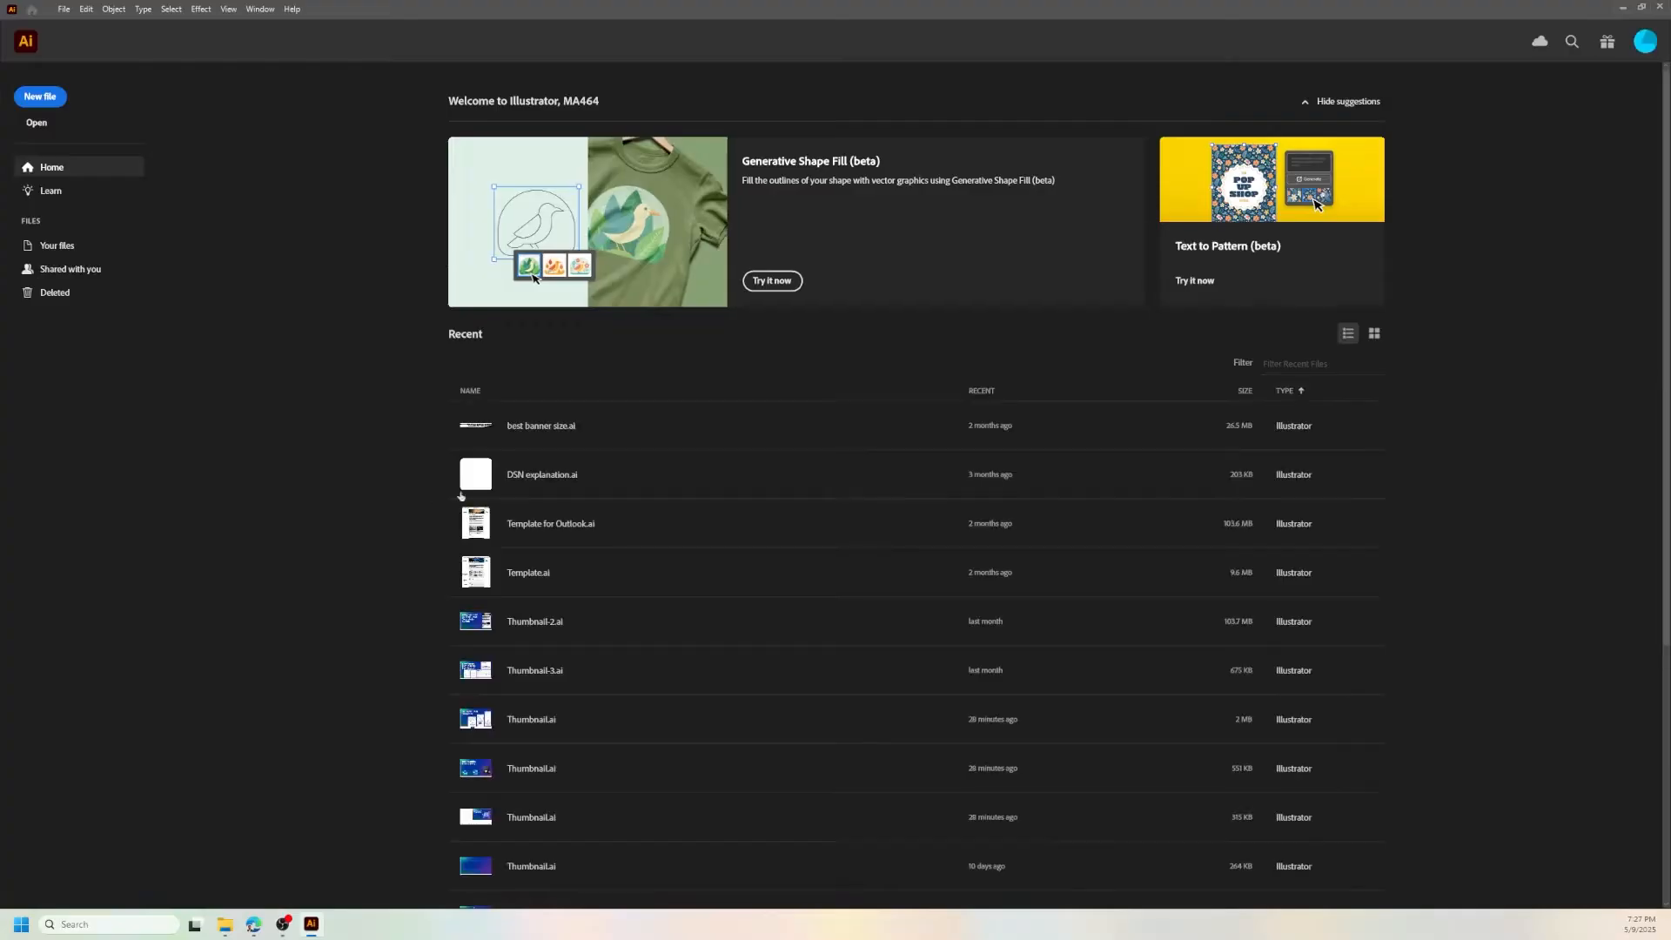
left_click(40, 96)
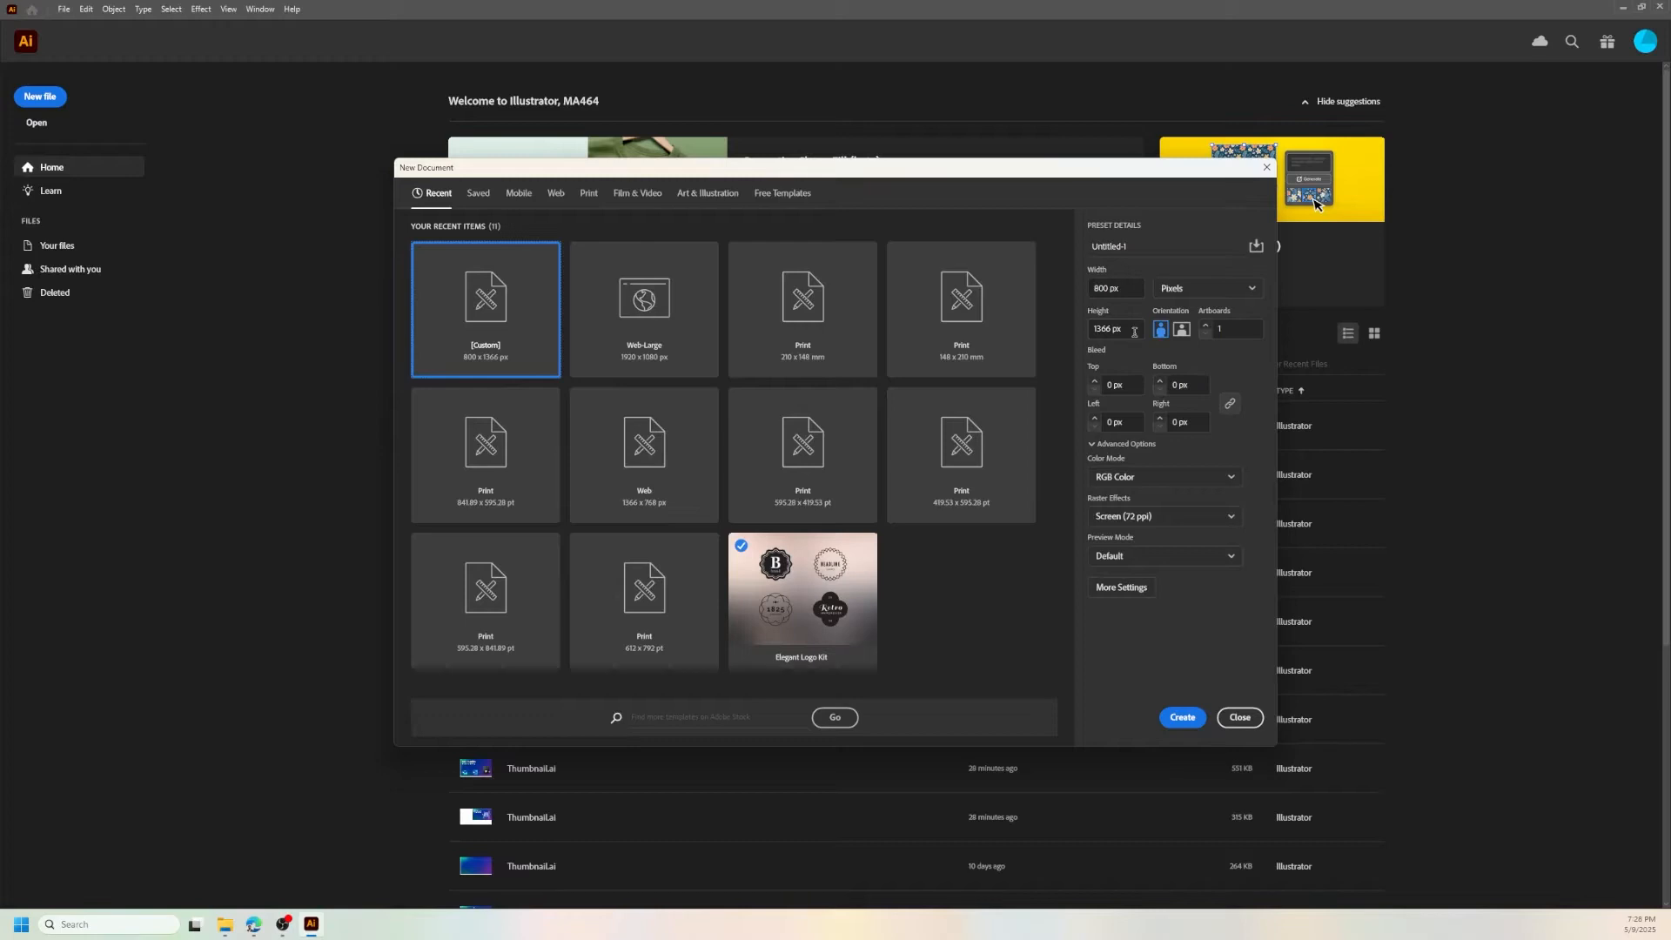
left_click(1172, 715)
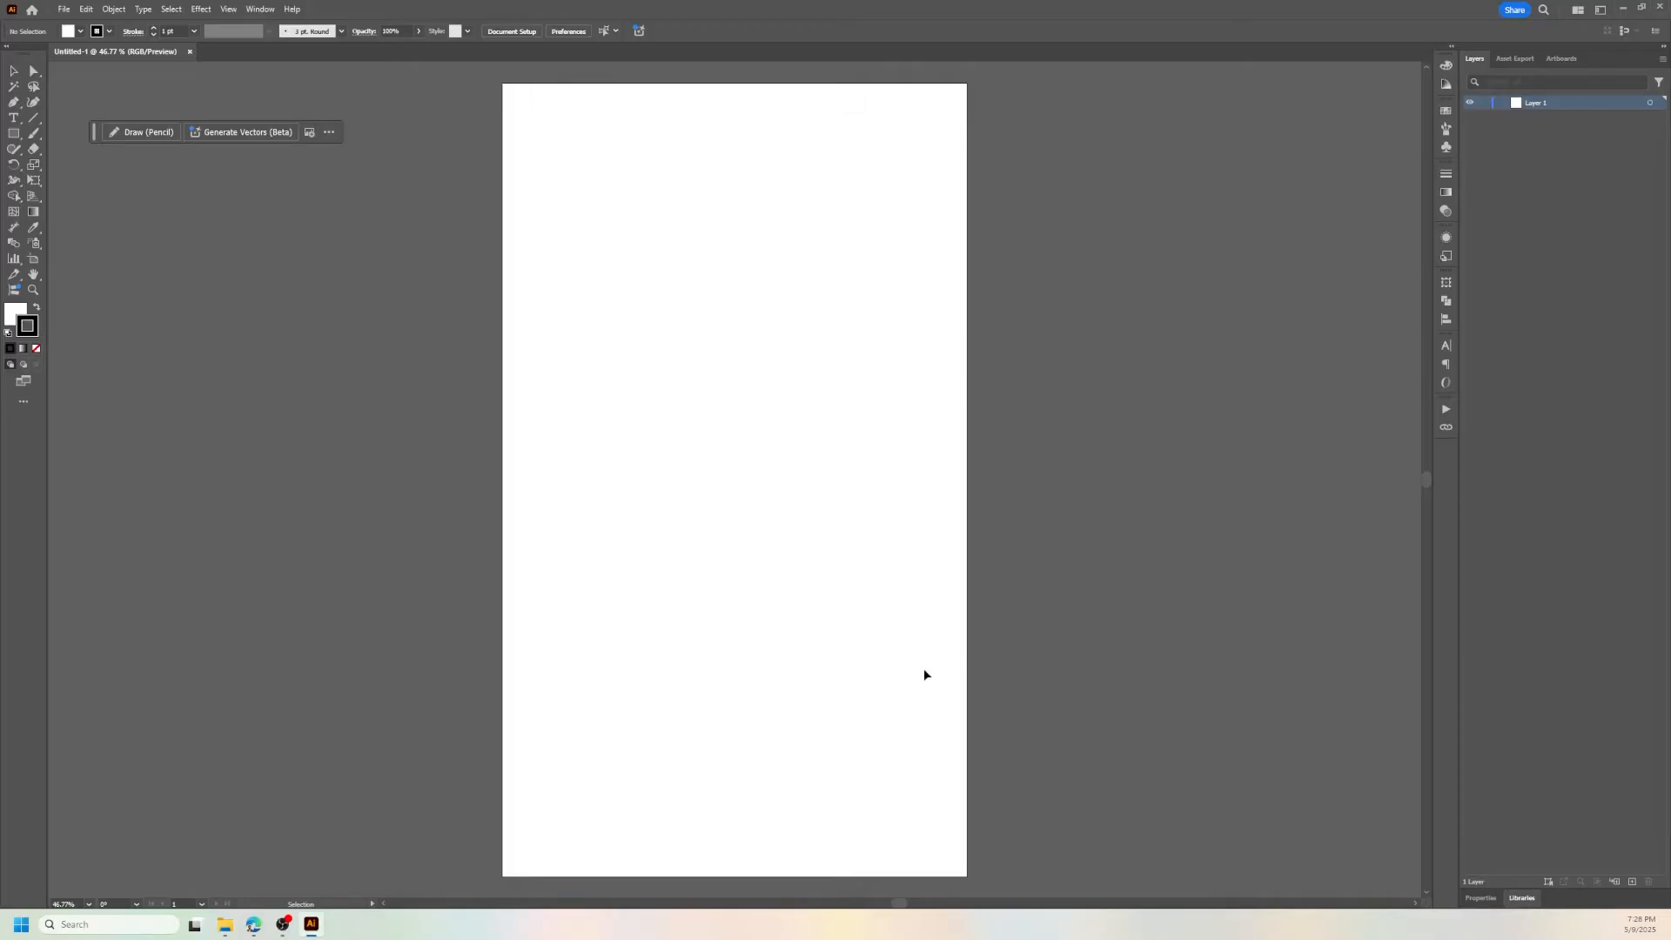
- Draw a rectangle about 782 × 1343 px just inside the artboard edges and set its stroke to 5 pt
key("m")
mouse_move(507, 92)
left_mouse_down()
mouse_move(850, 728)
mouse_move(962, 874)
left_mouse_up()
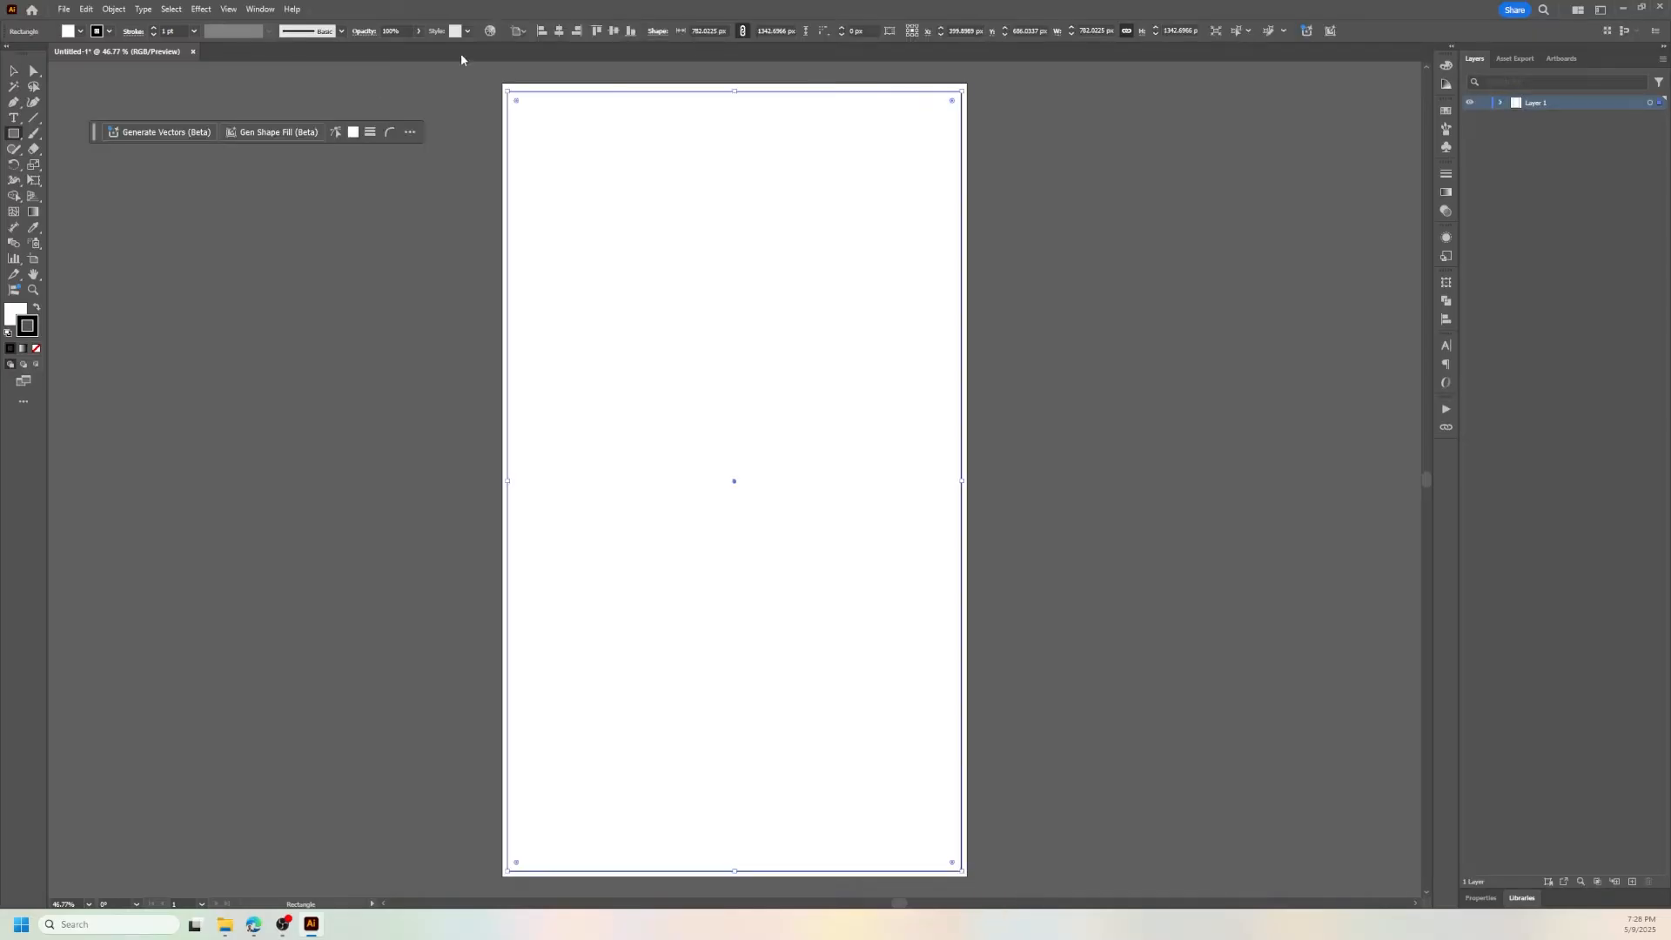
left_click(154, 29)
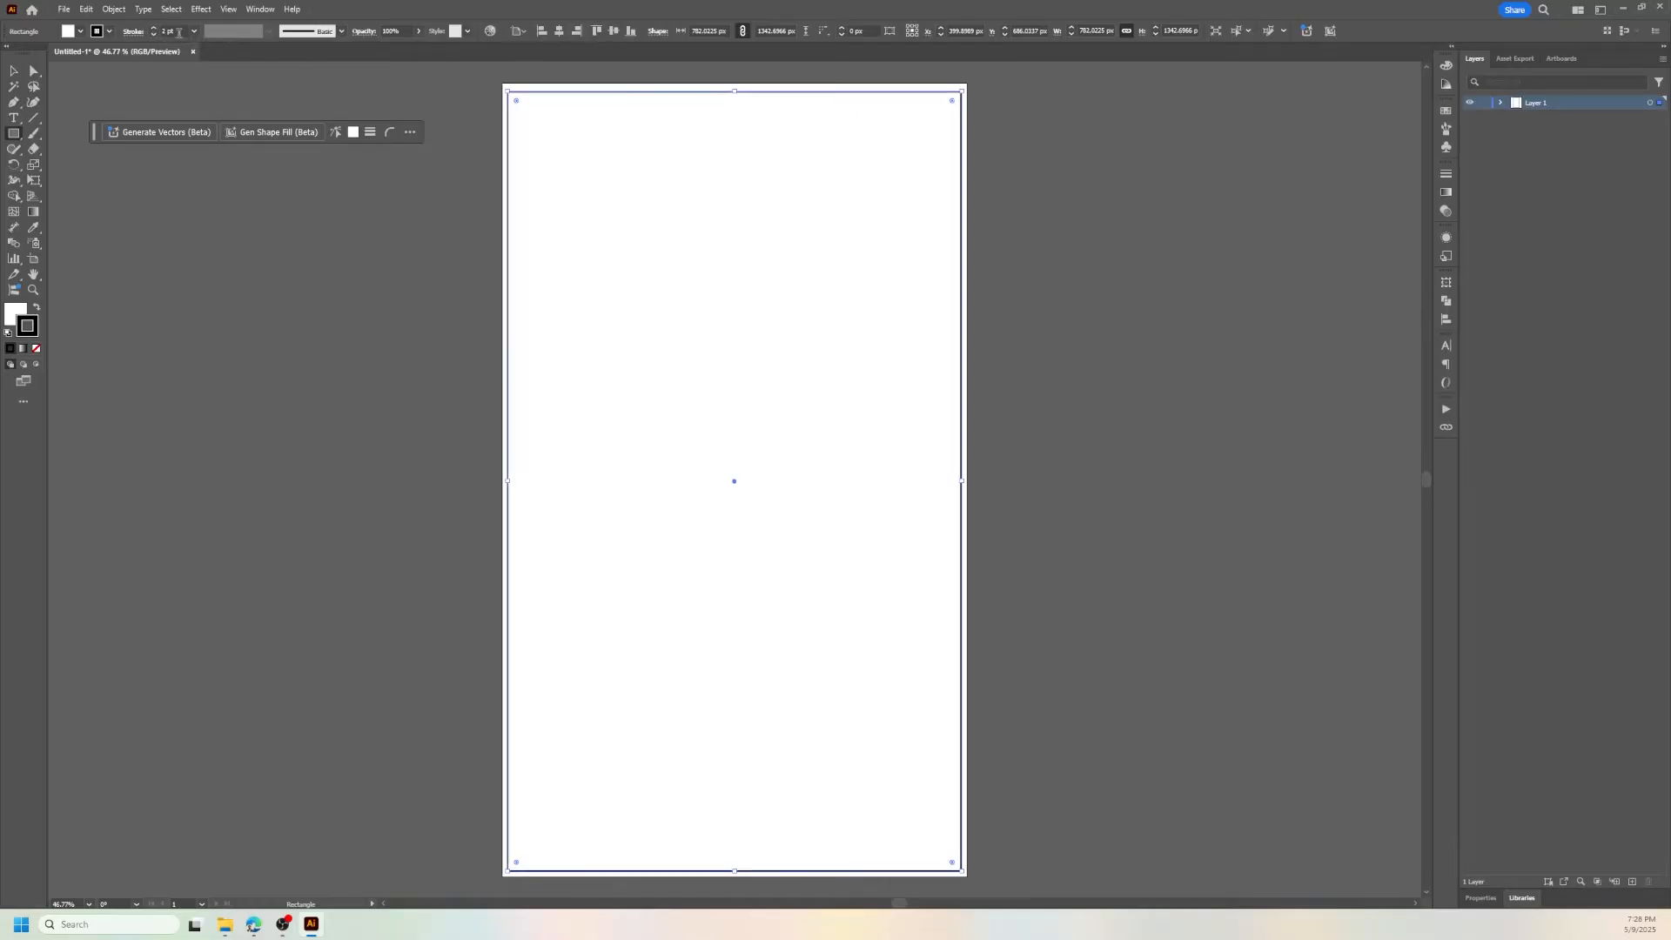
left_click(153, 29)
left_click(153, 28)
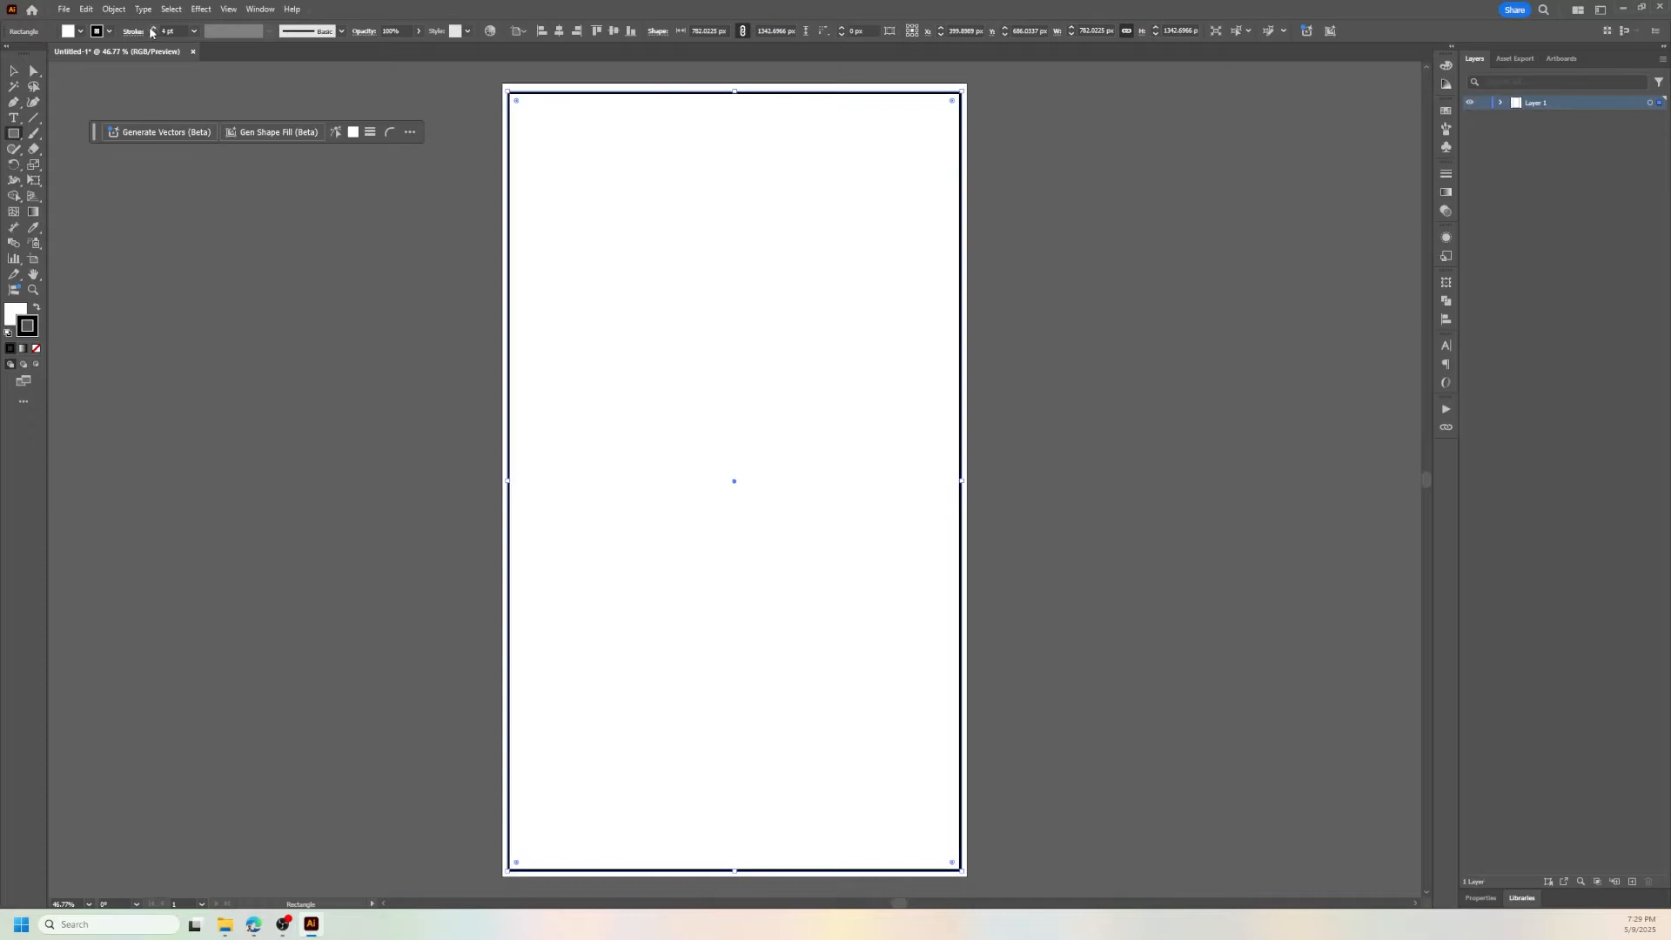
left_click(153, 29)
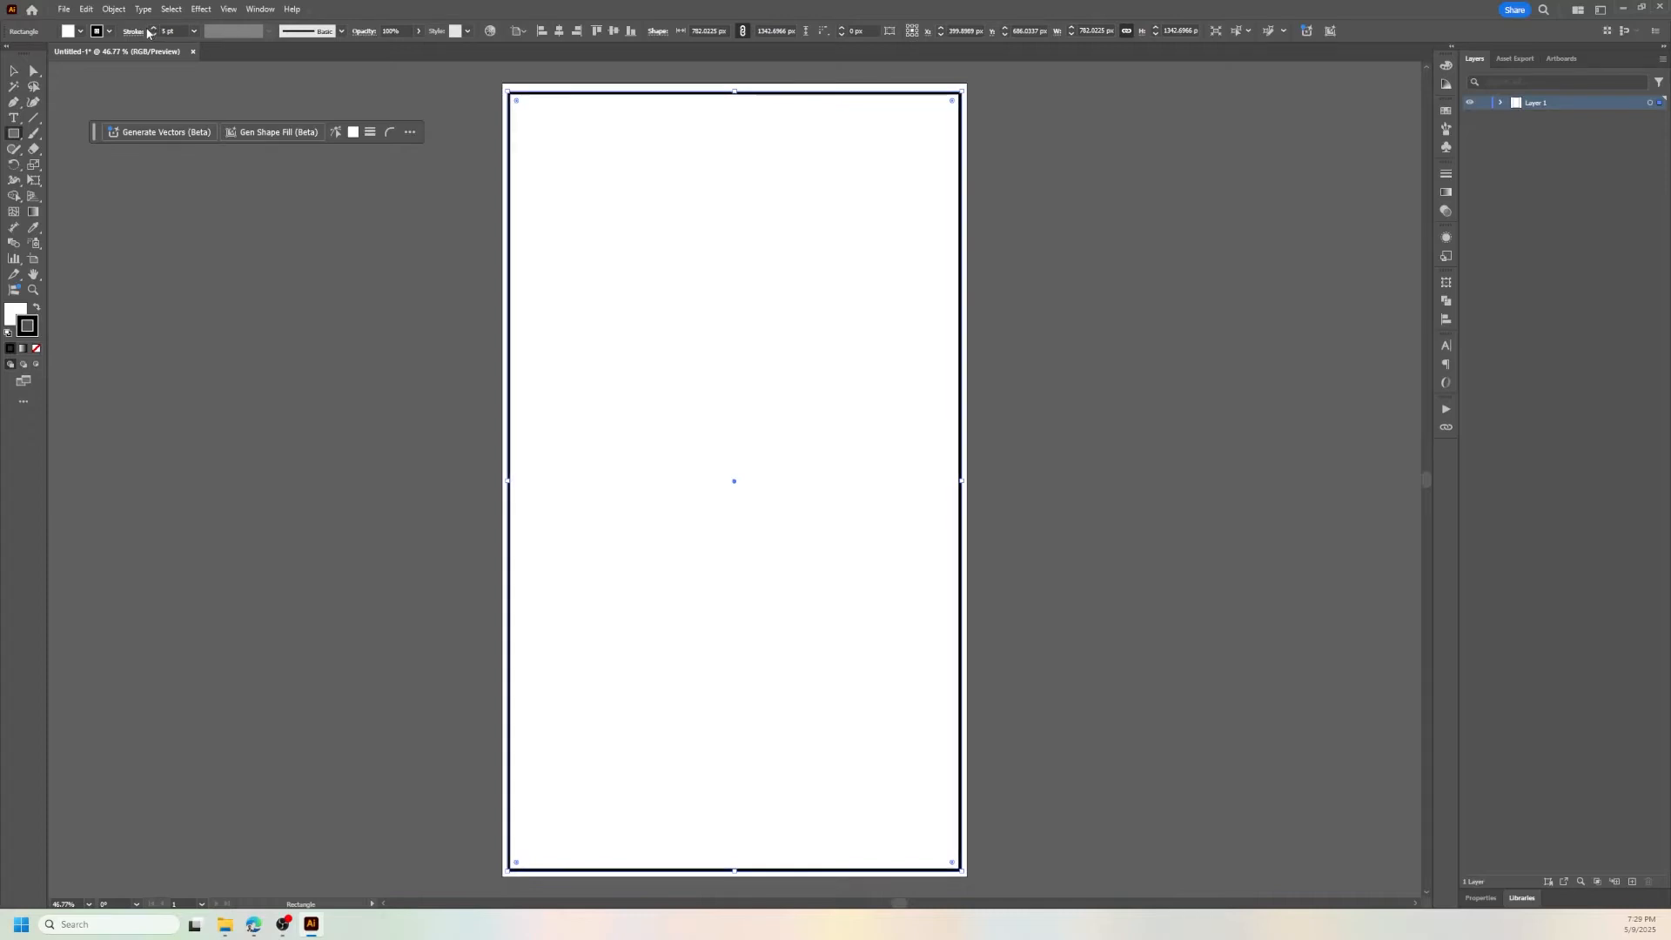
- Center the border rectangle horizontally and vertically on the artboard and deselect it
left_click(559, 30)
left_click(613, 32)
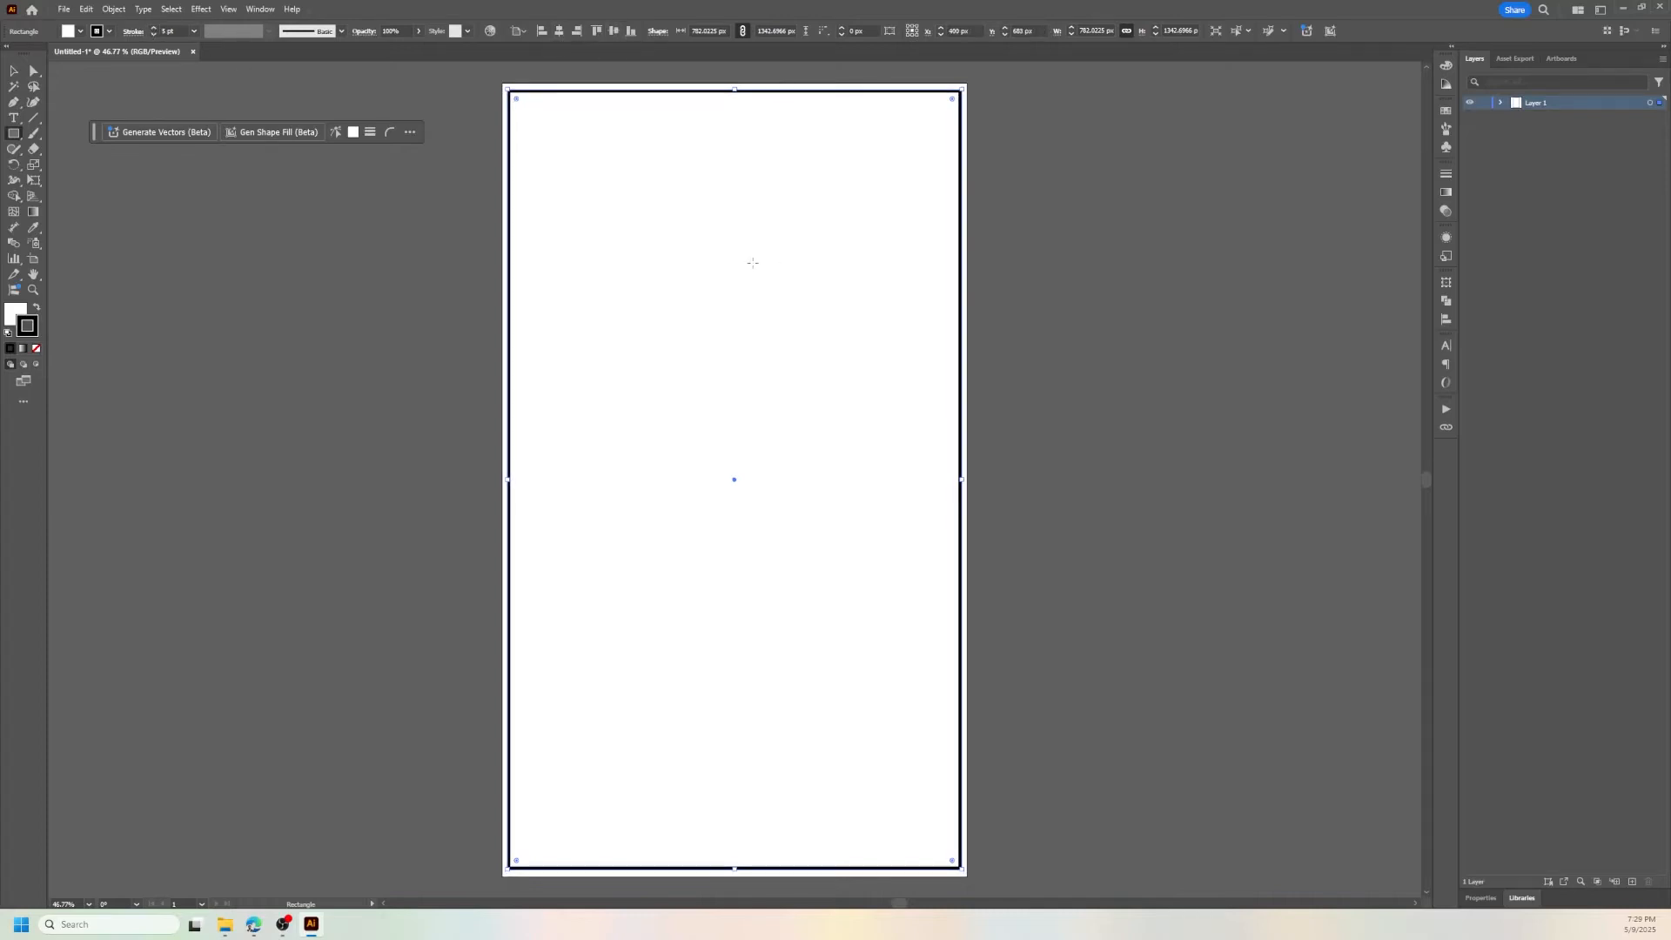
left_click(13, 71)
left_click(1035, 221)
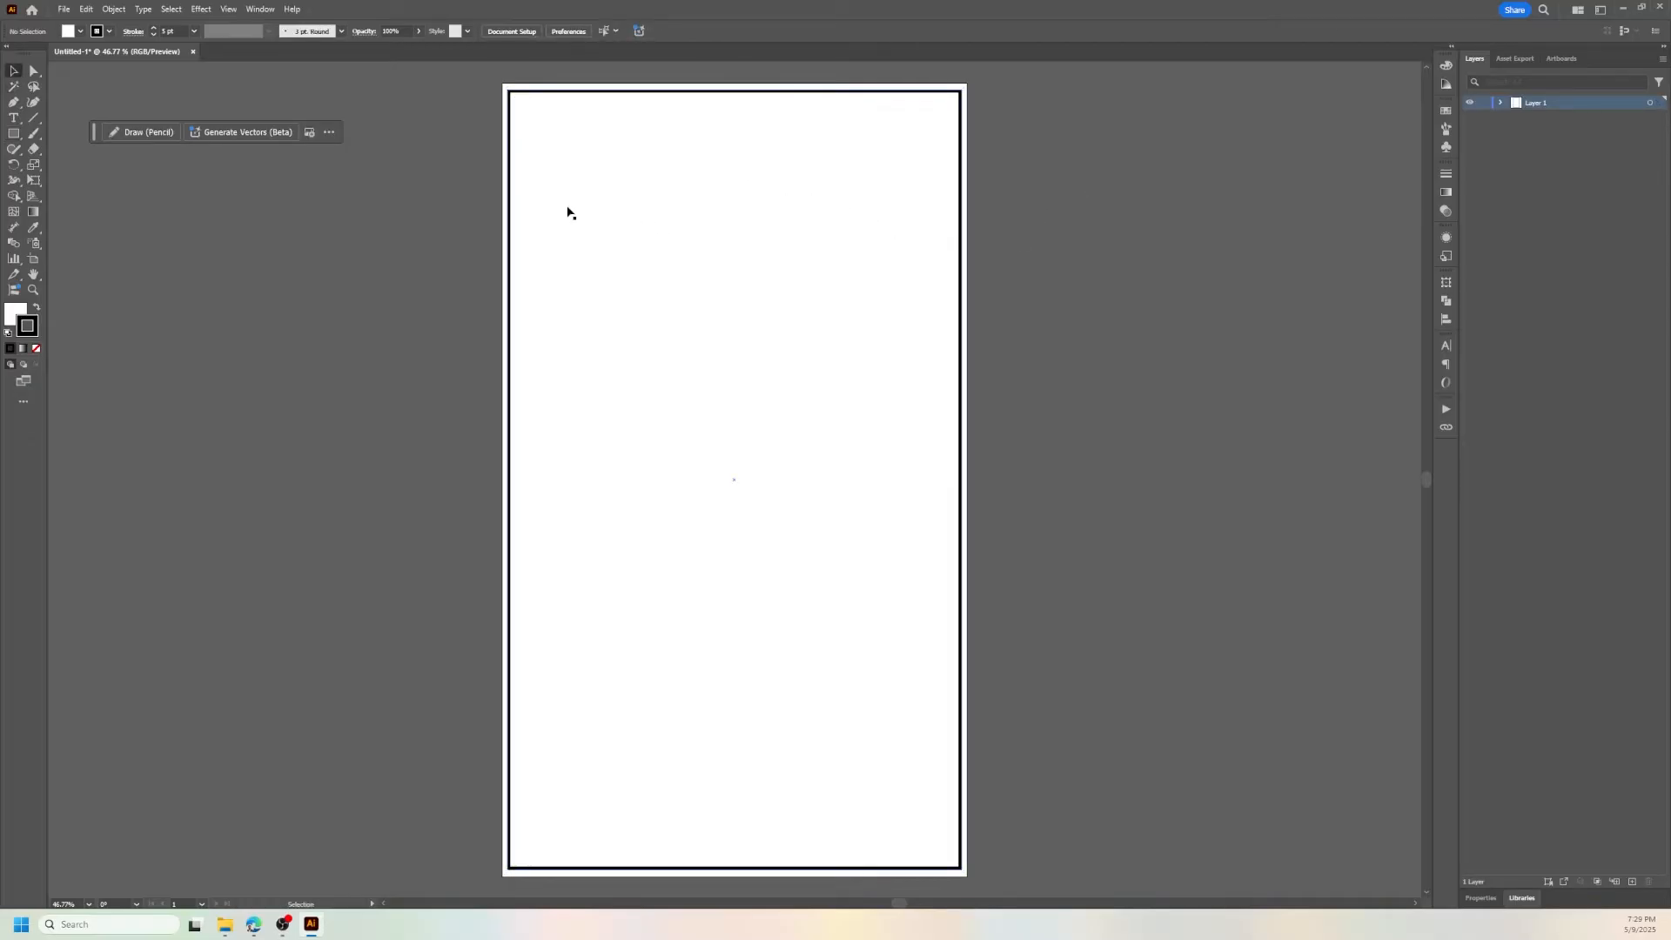
- Draw a second rectangle about 687 × 1243 px inside the border and center it horizontally and vertically on the artboard
left_click(962, 247)
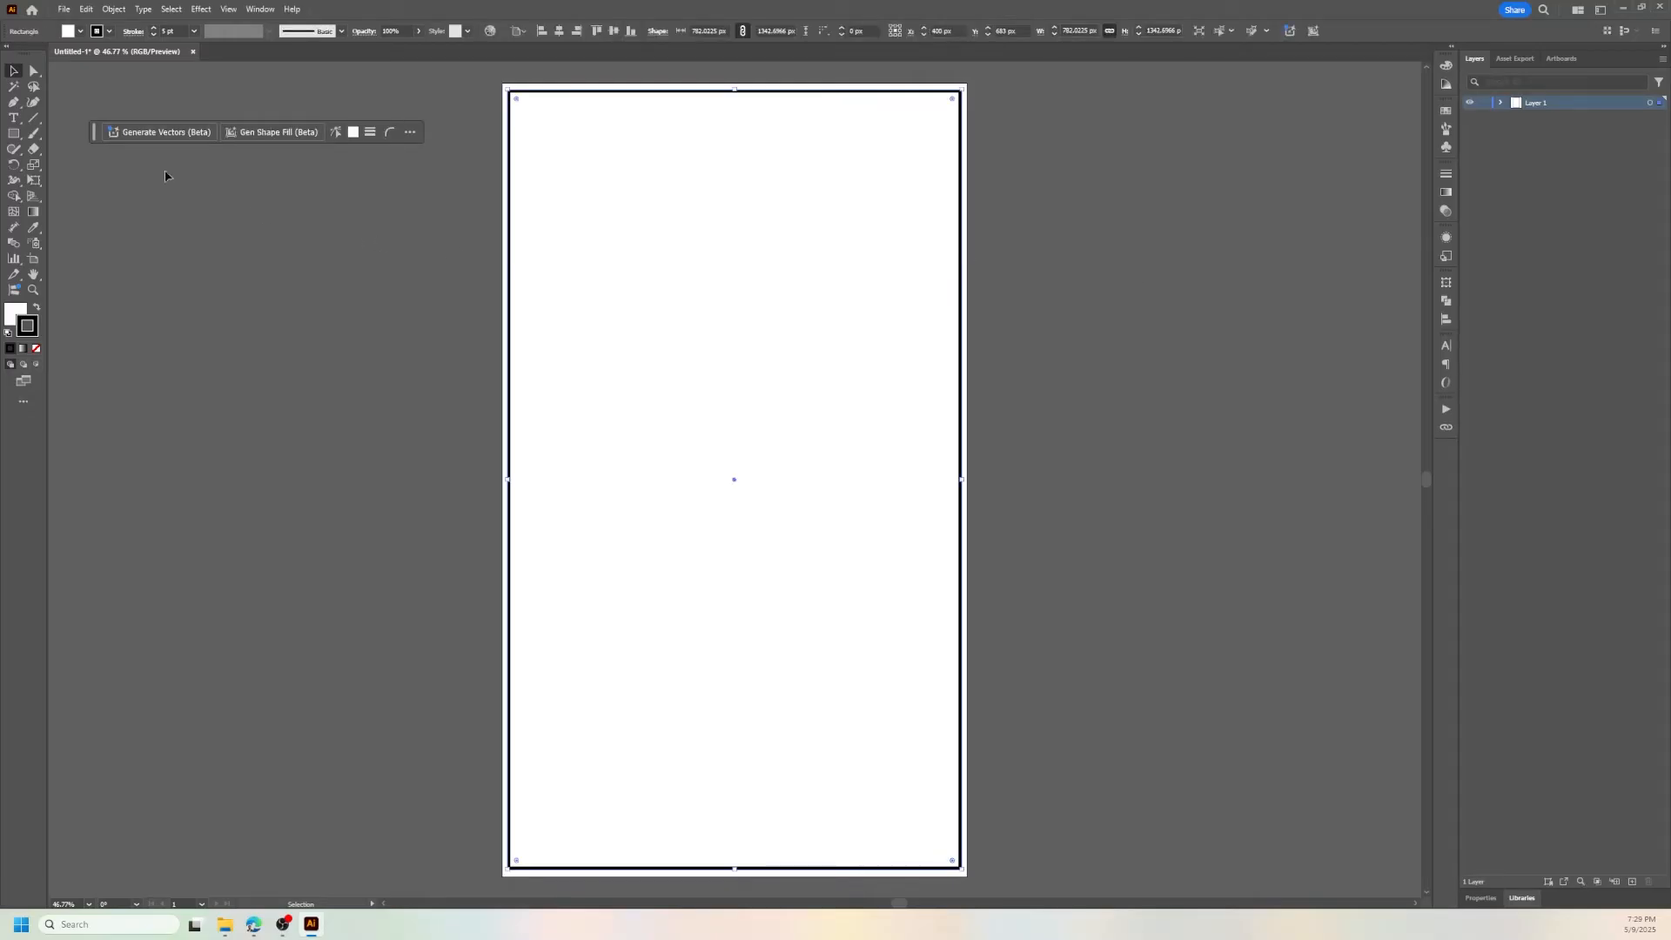
left_click(12, 135)
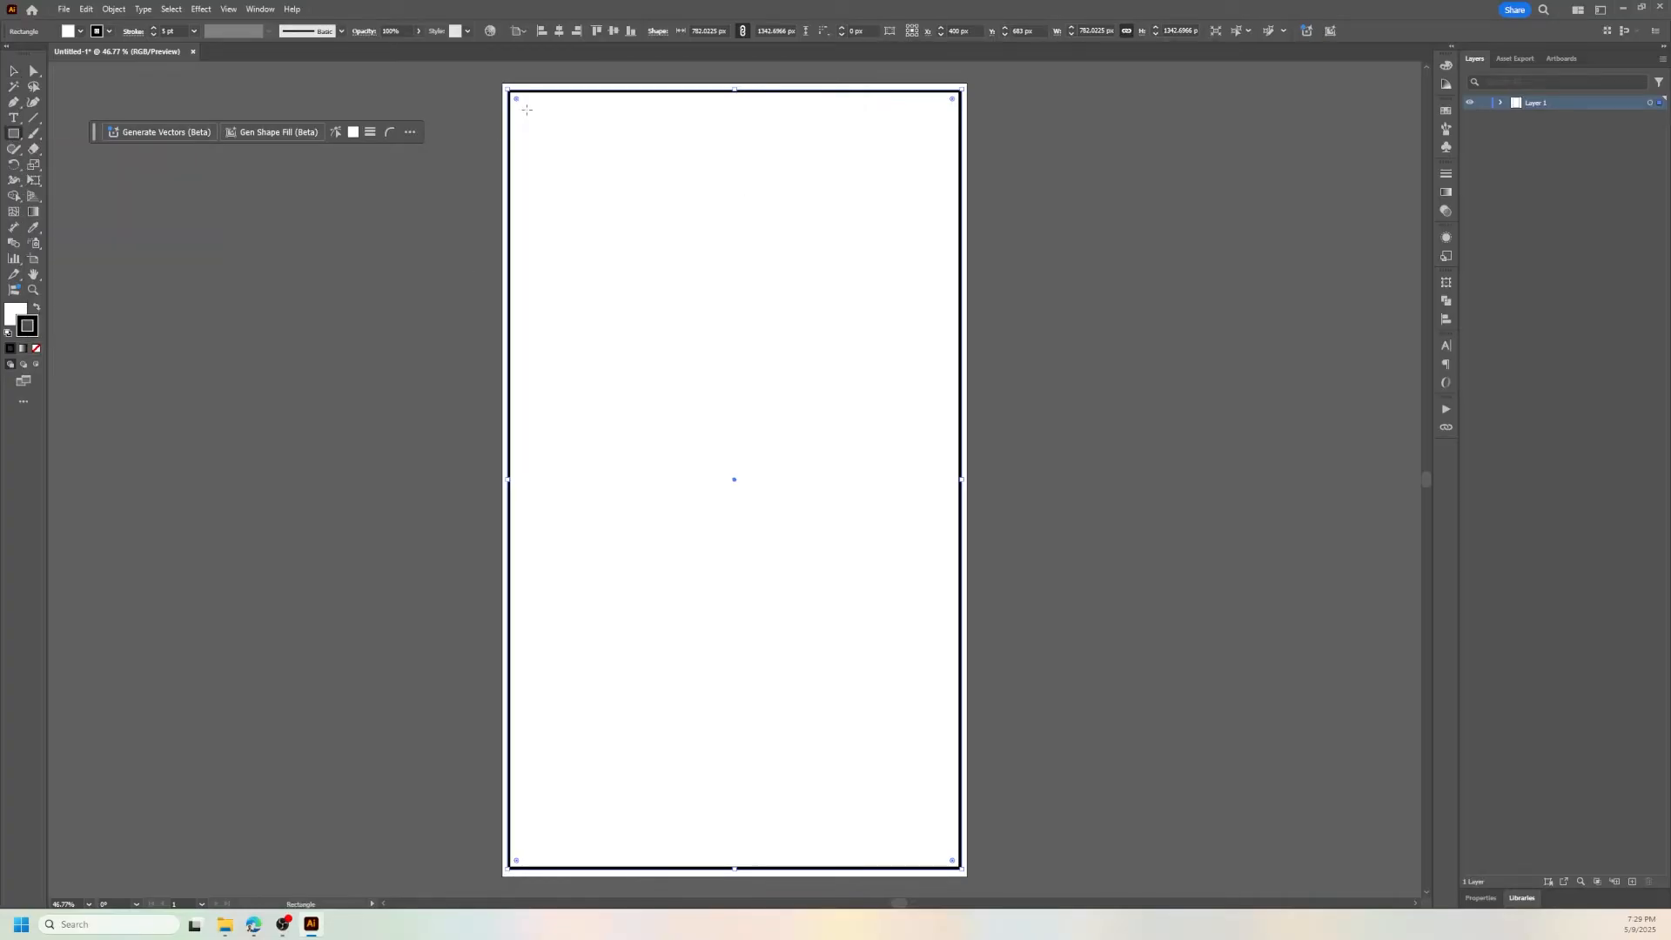
mouse_move(528, 111)
left_mouse_down()
mouse_move(743, 440)
mouse_move(935, 853)
mouse_move(925, 830)
left_mouse_up()
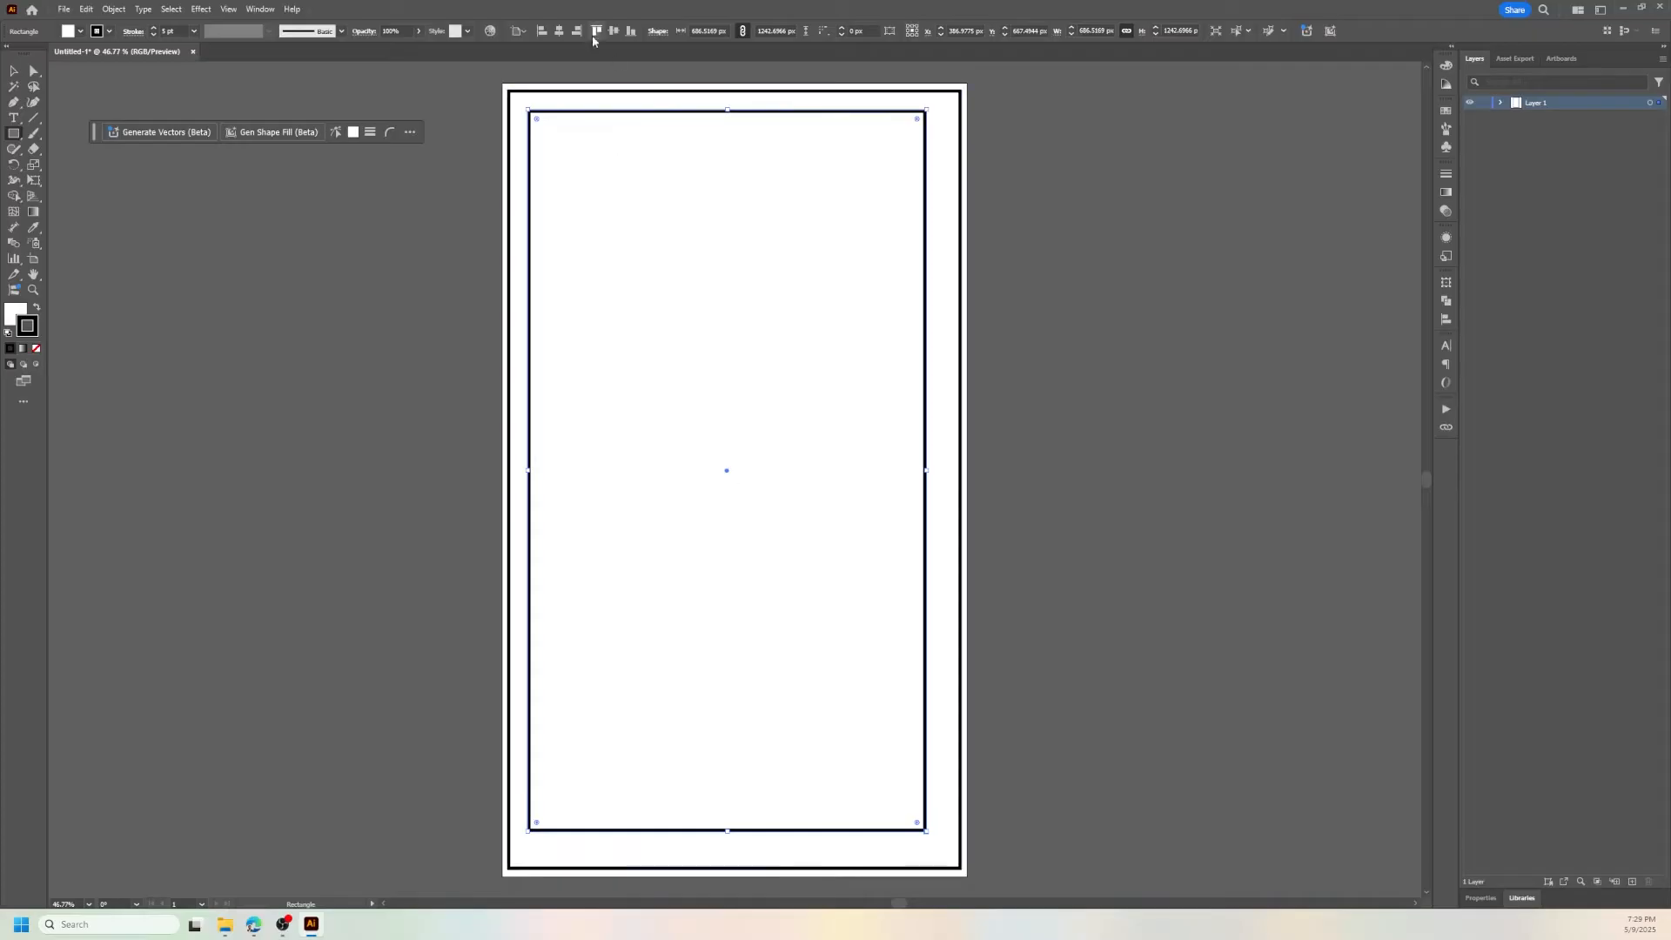
left_click(559, 31)
left_click(614, 30)
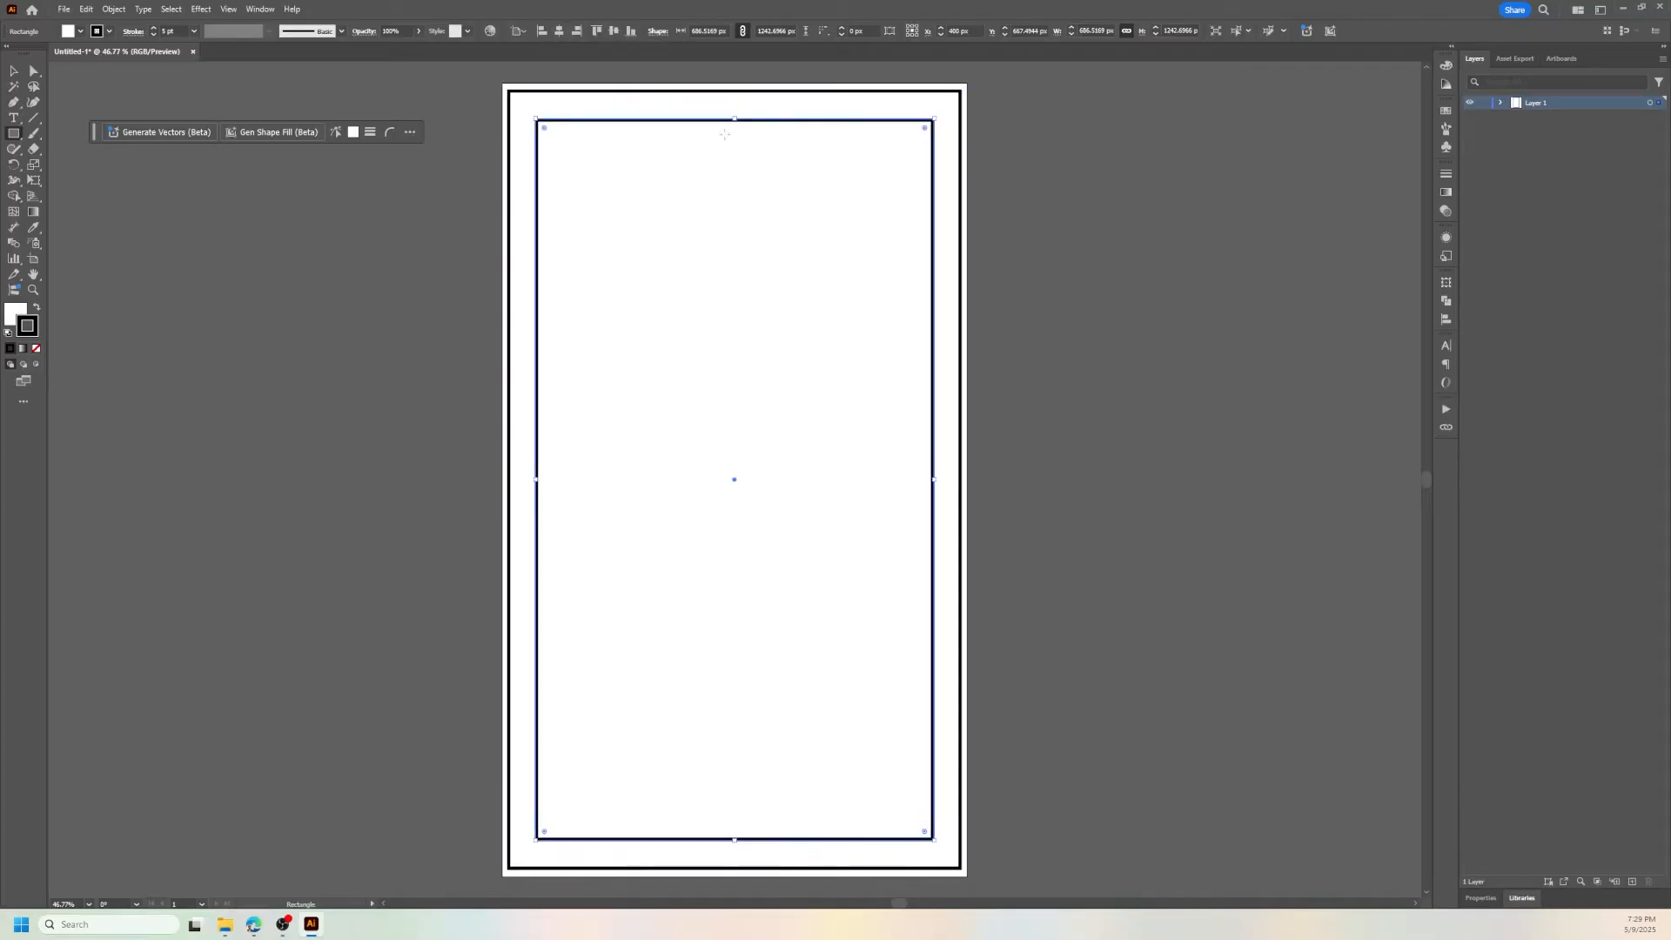
left_click(17, 73)
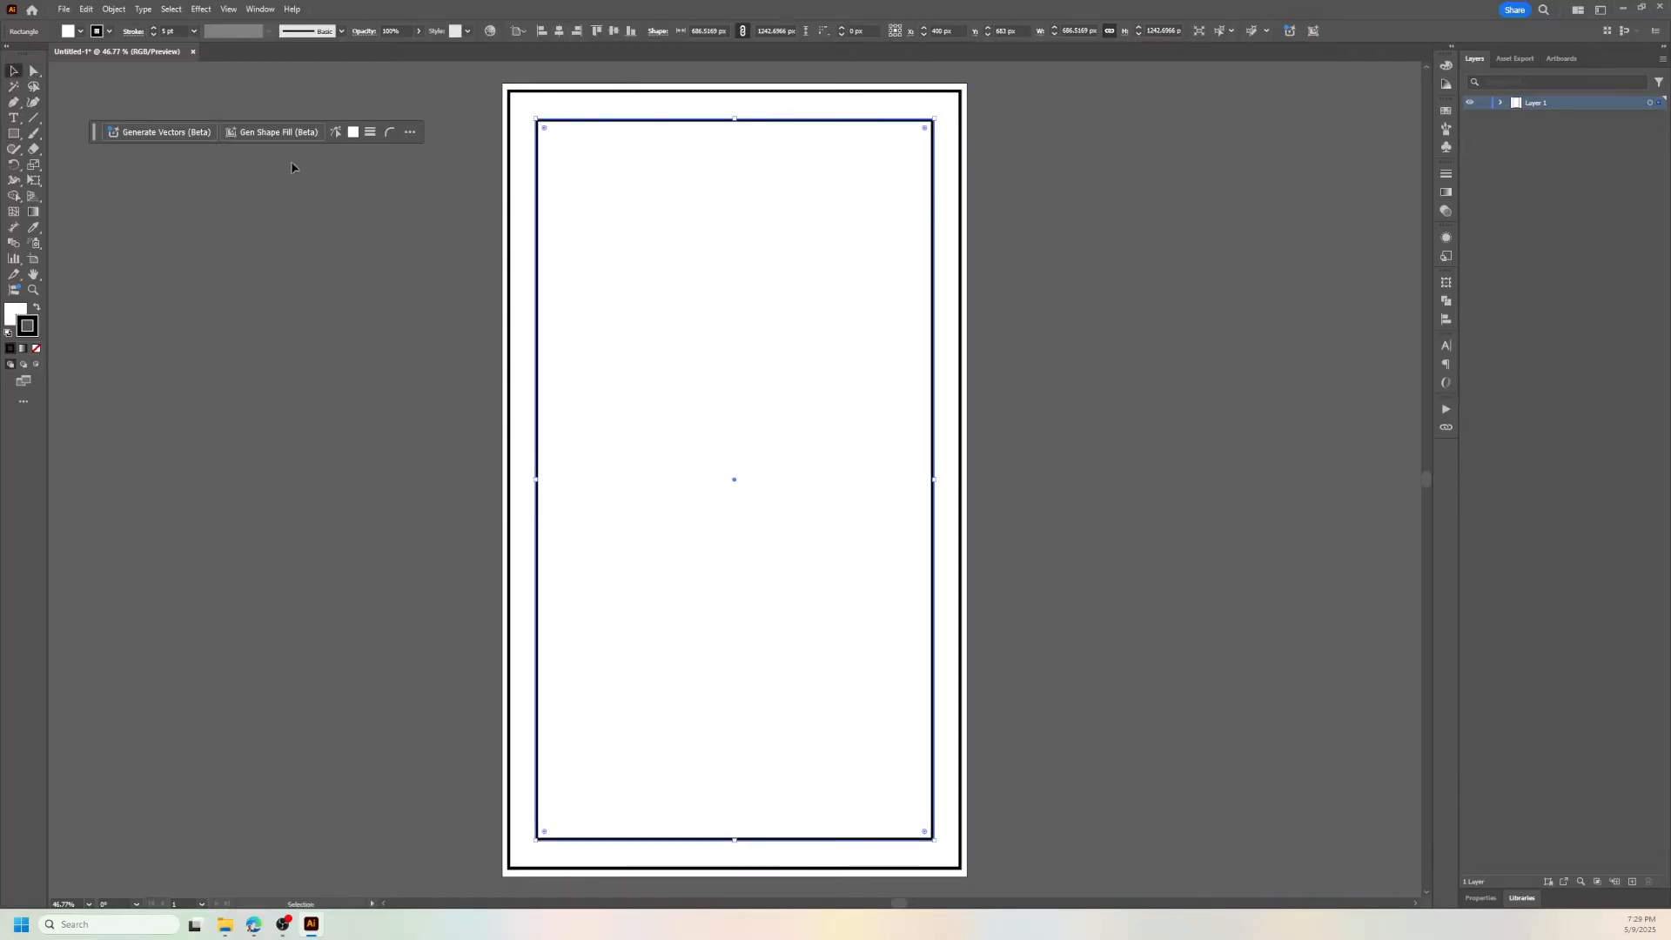
left_click(1152, 192)
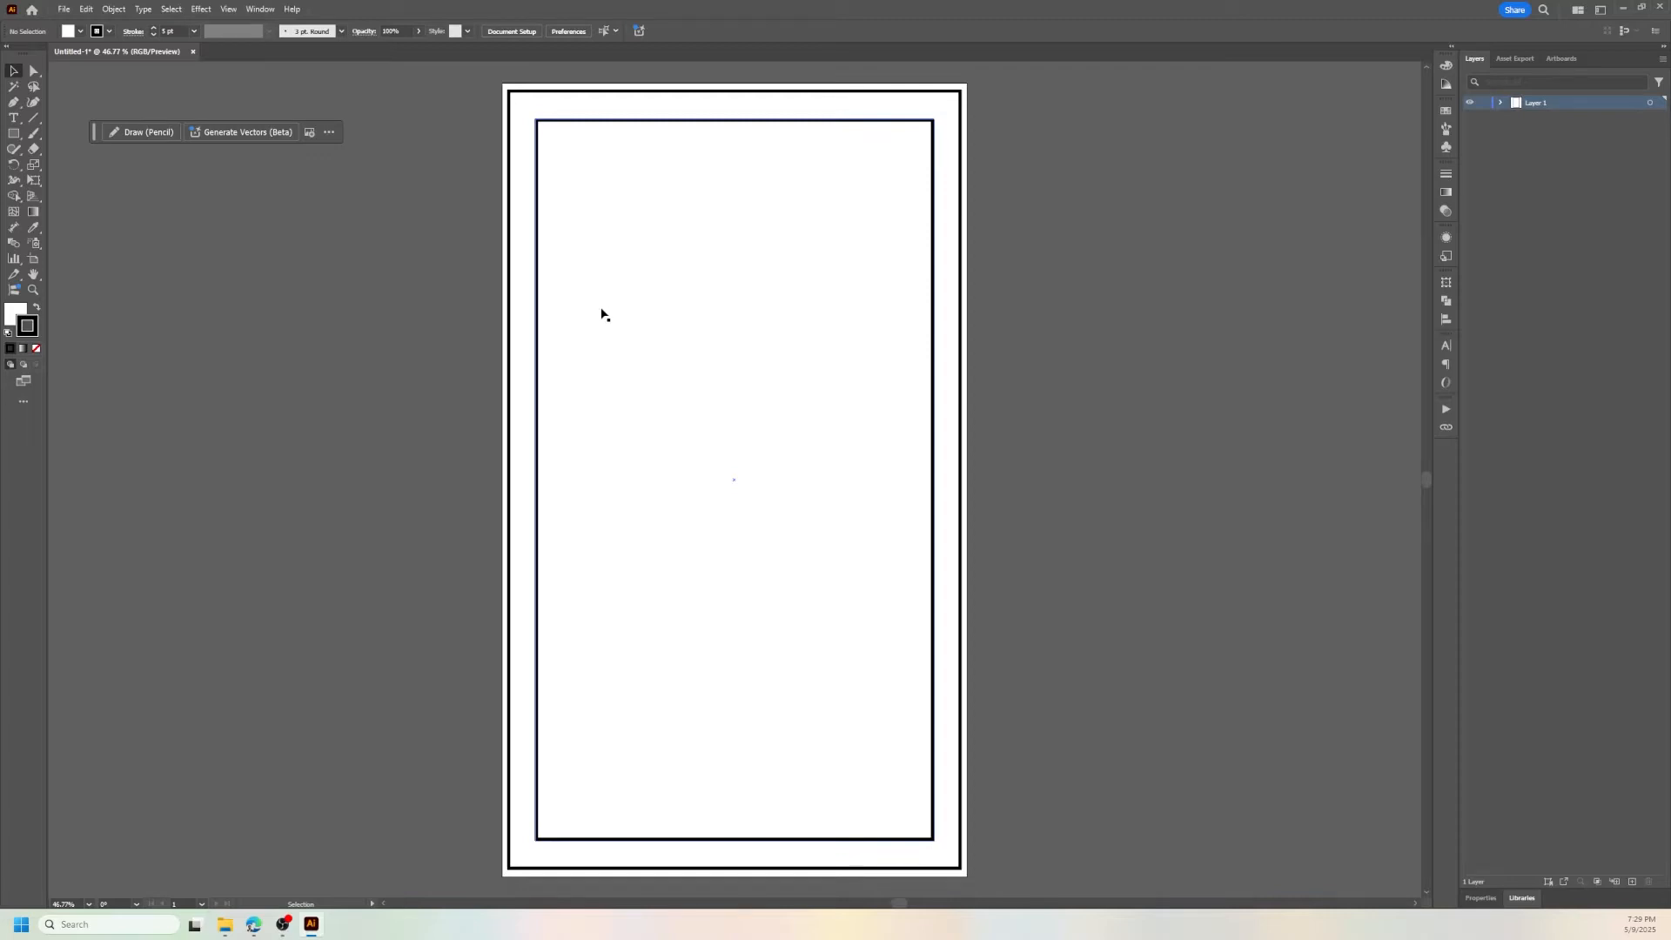
left_click(19, 135)
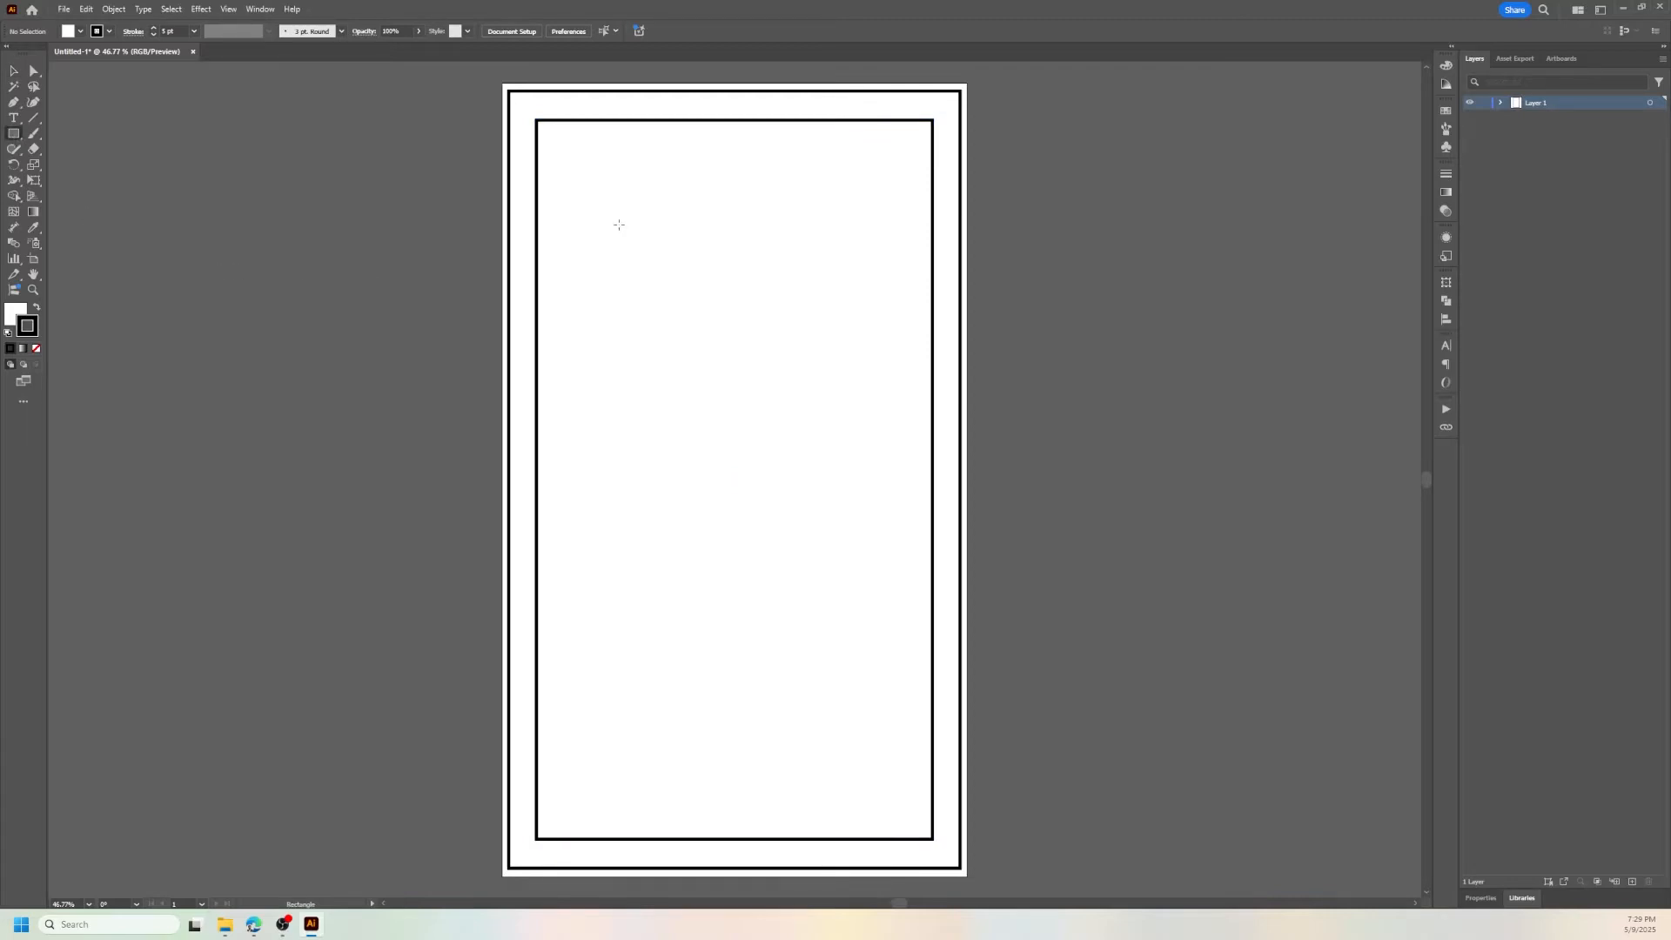
left_click_drag(534, 220, 868, 213)
key("ctrl+z")
- Draw a full-width horizontal line across the inner rectangle's upper part and add a placeholder text area about 638 × 620 px below it
left_click(34, 118)
left_click_drag(534, 232, 933, 232)
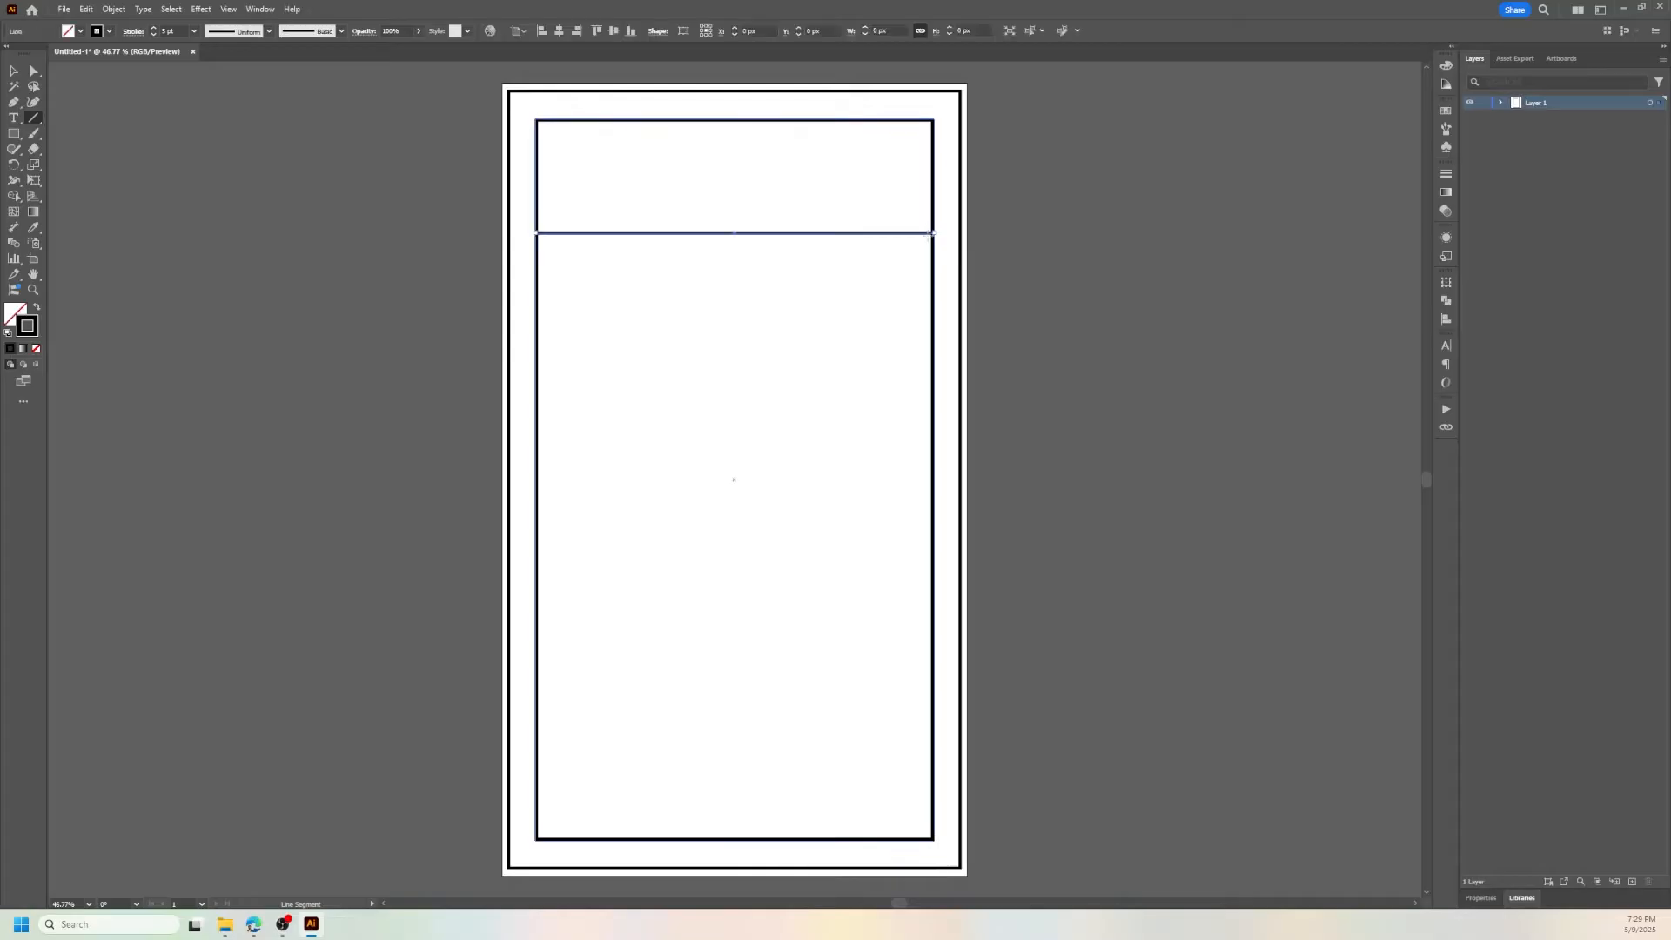
left_click(13, 117)
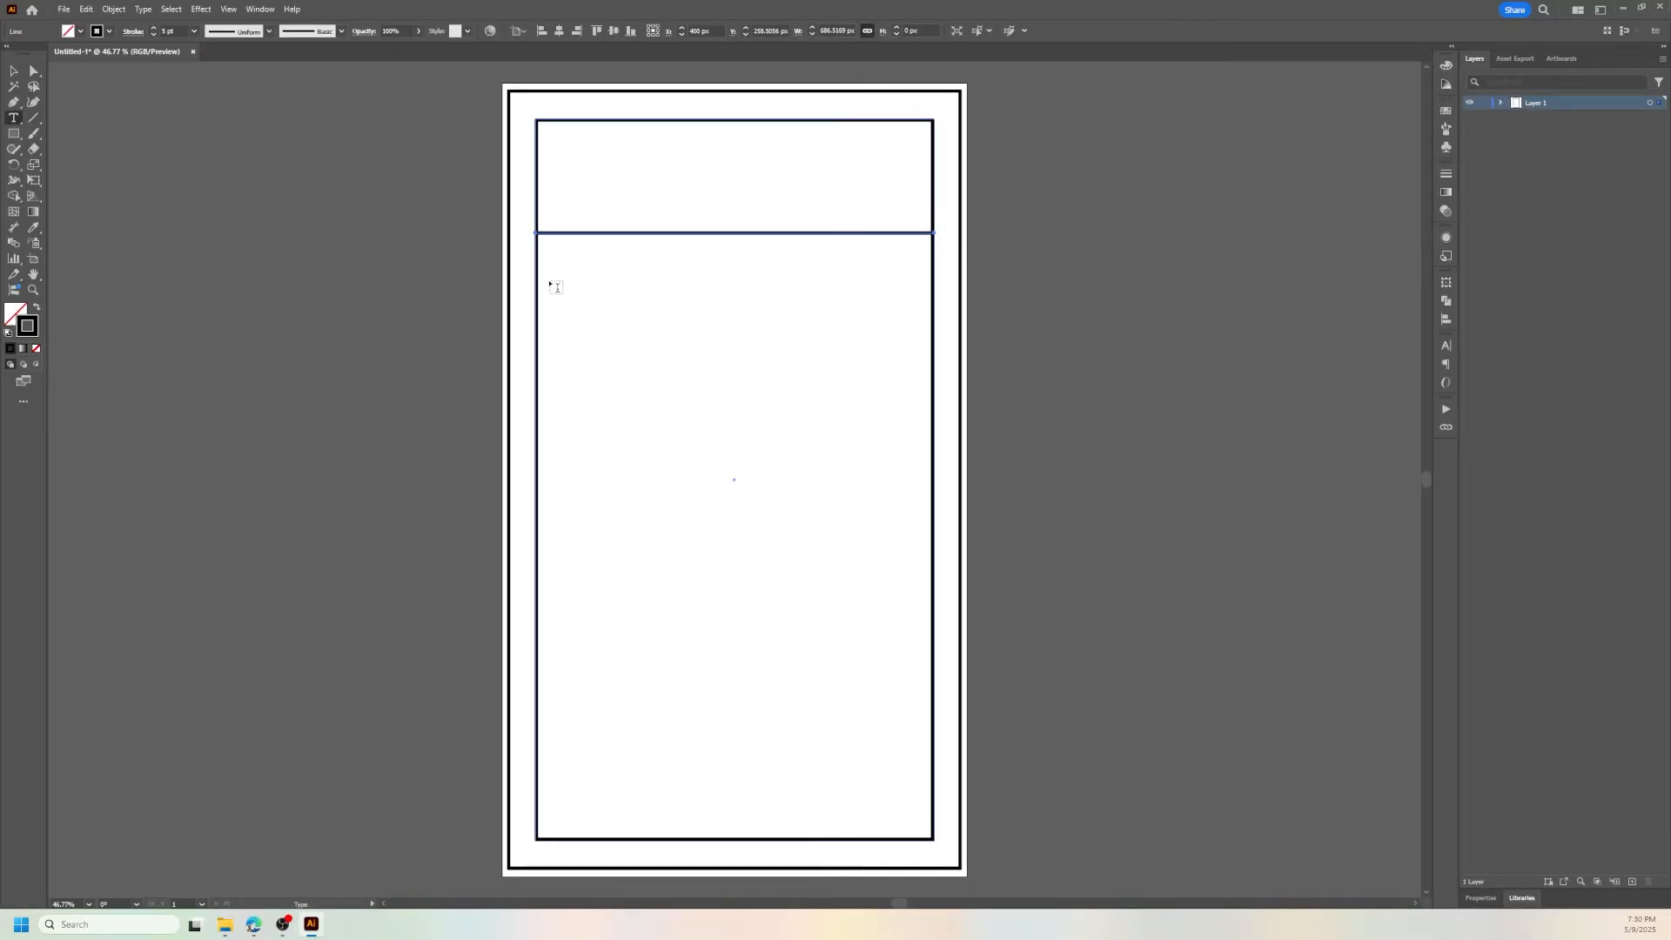
left_click_drag(552, 282, 924, 645)
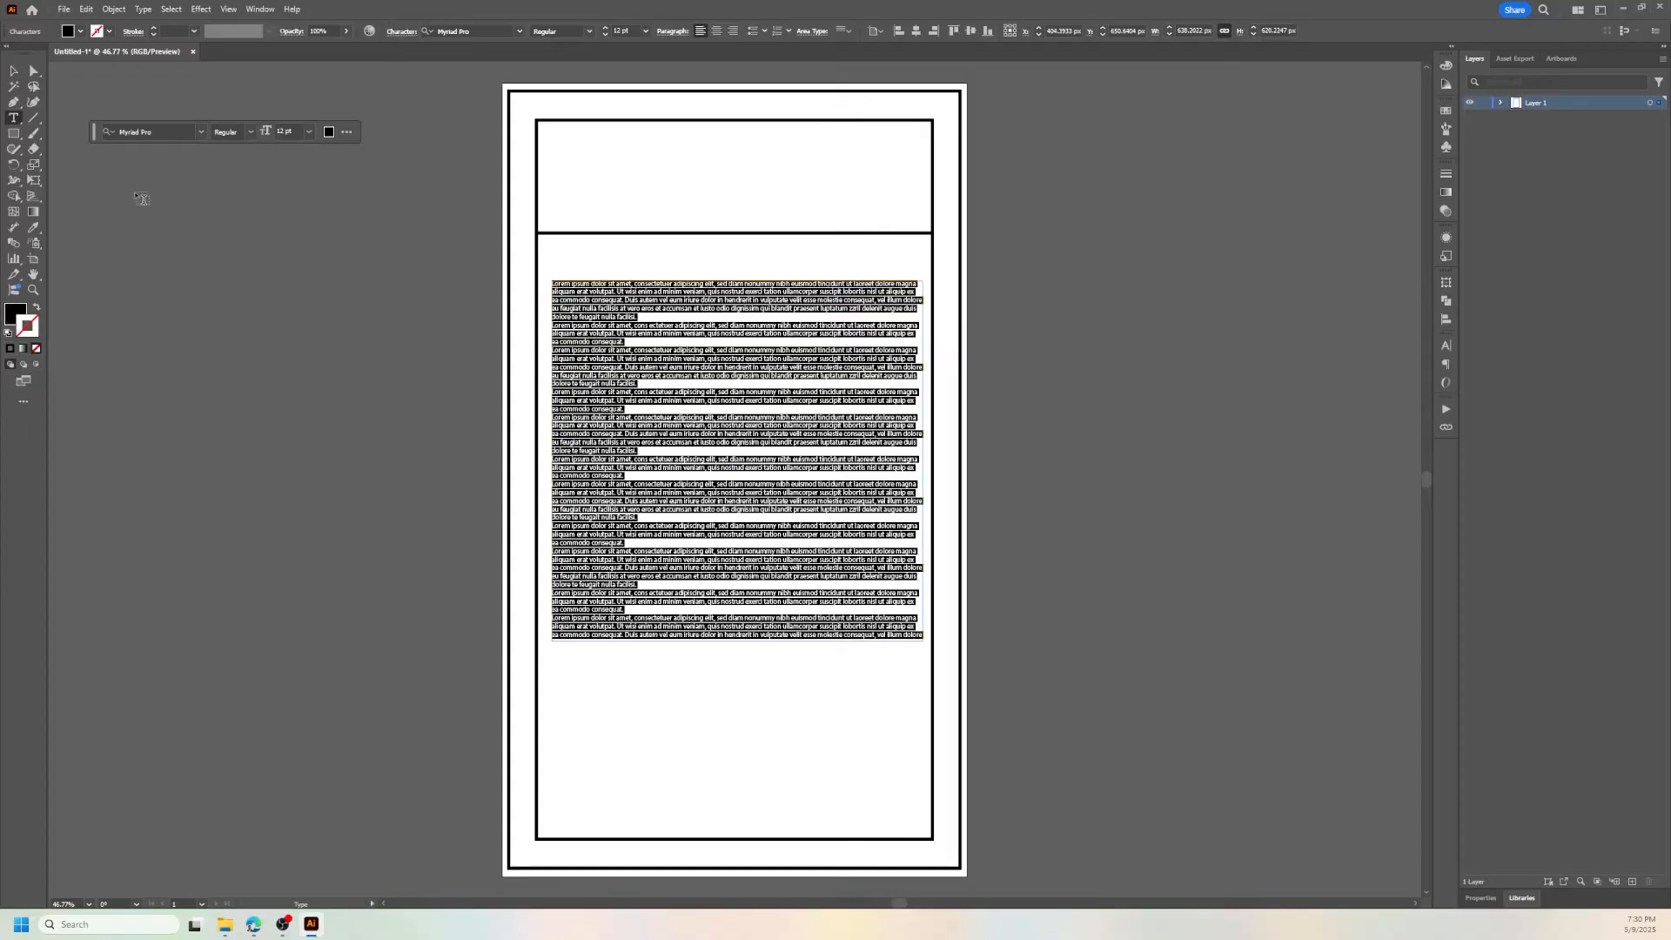
left_click(13, 70)
left_click(1121, 461)
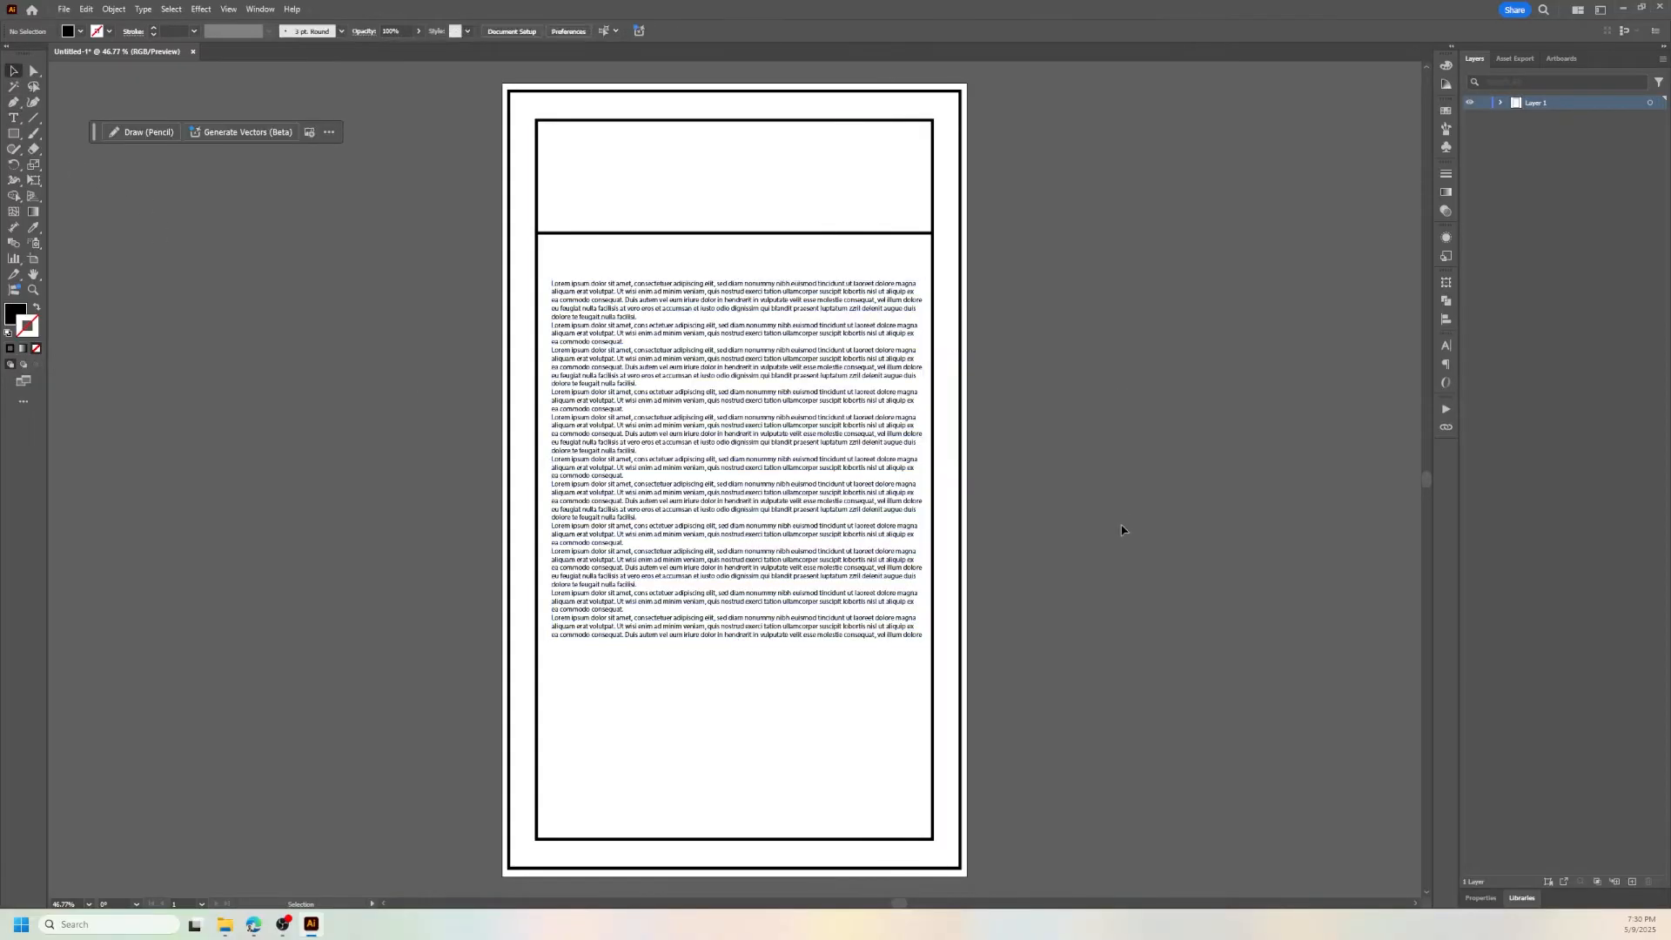
- Draw a full-width horizontal line with a black stroke below the placeholder text and move it closer to the inner rectangle's bottom edge
left_click(33, 117)
left_click_drag(536, 720, 934, 721)
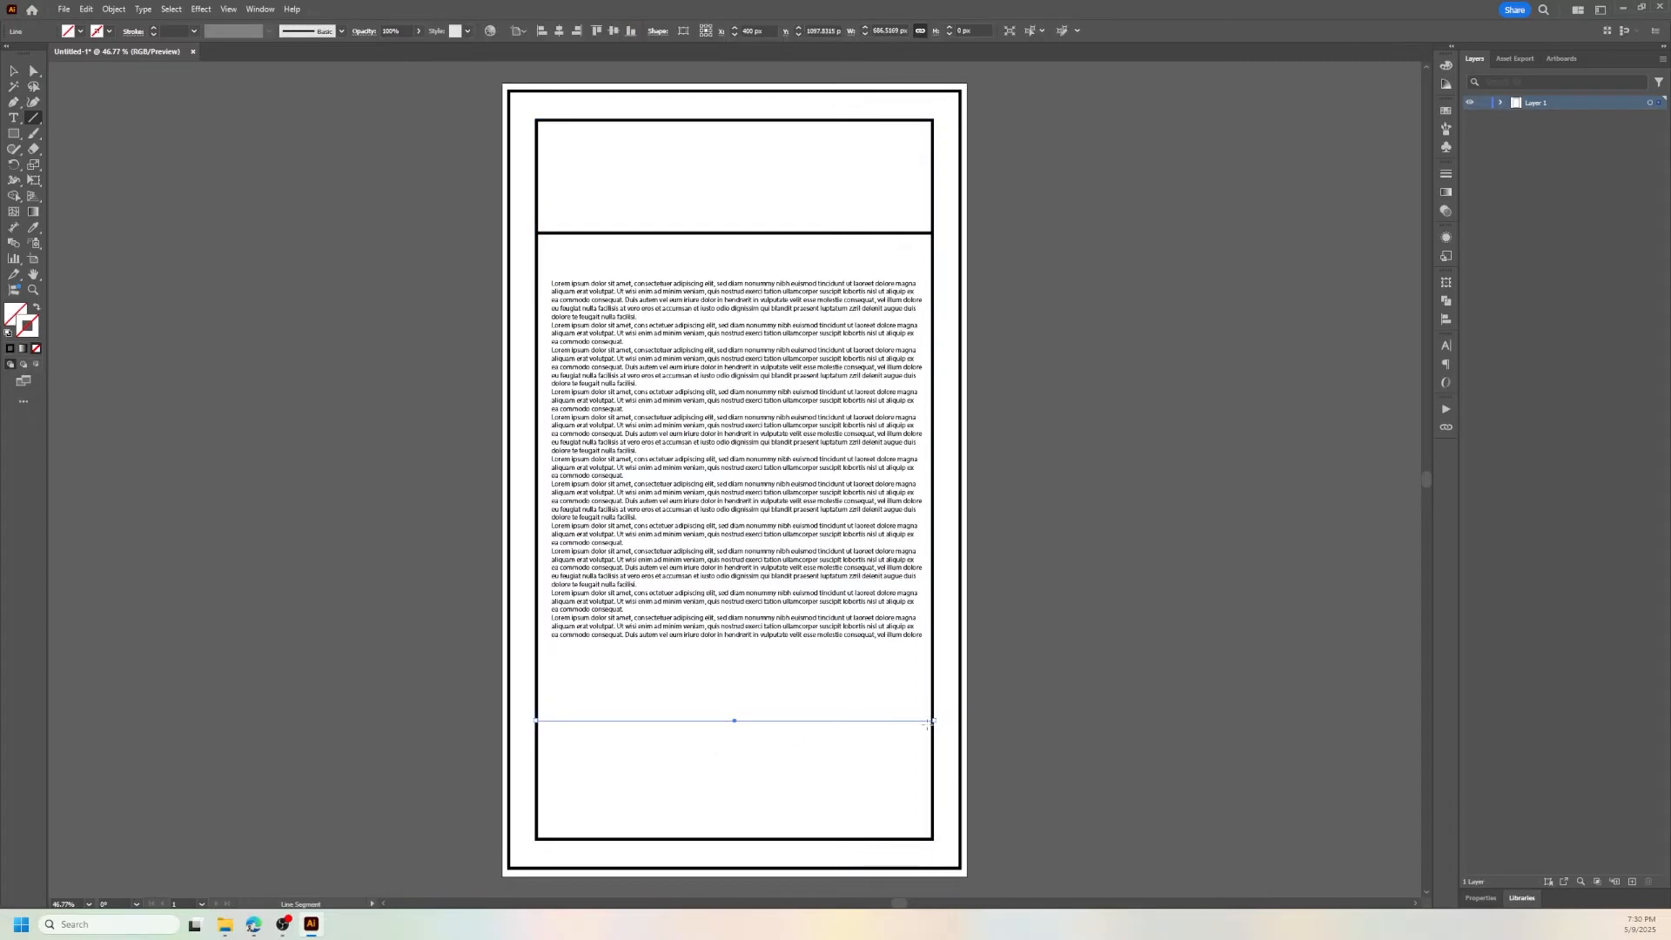
left_click(13, 70)
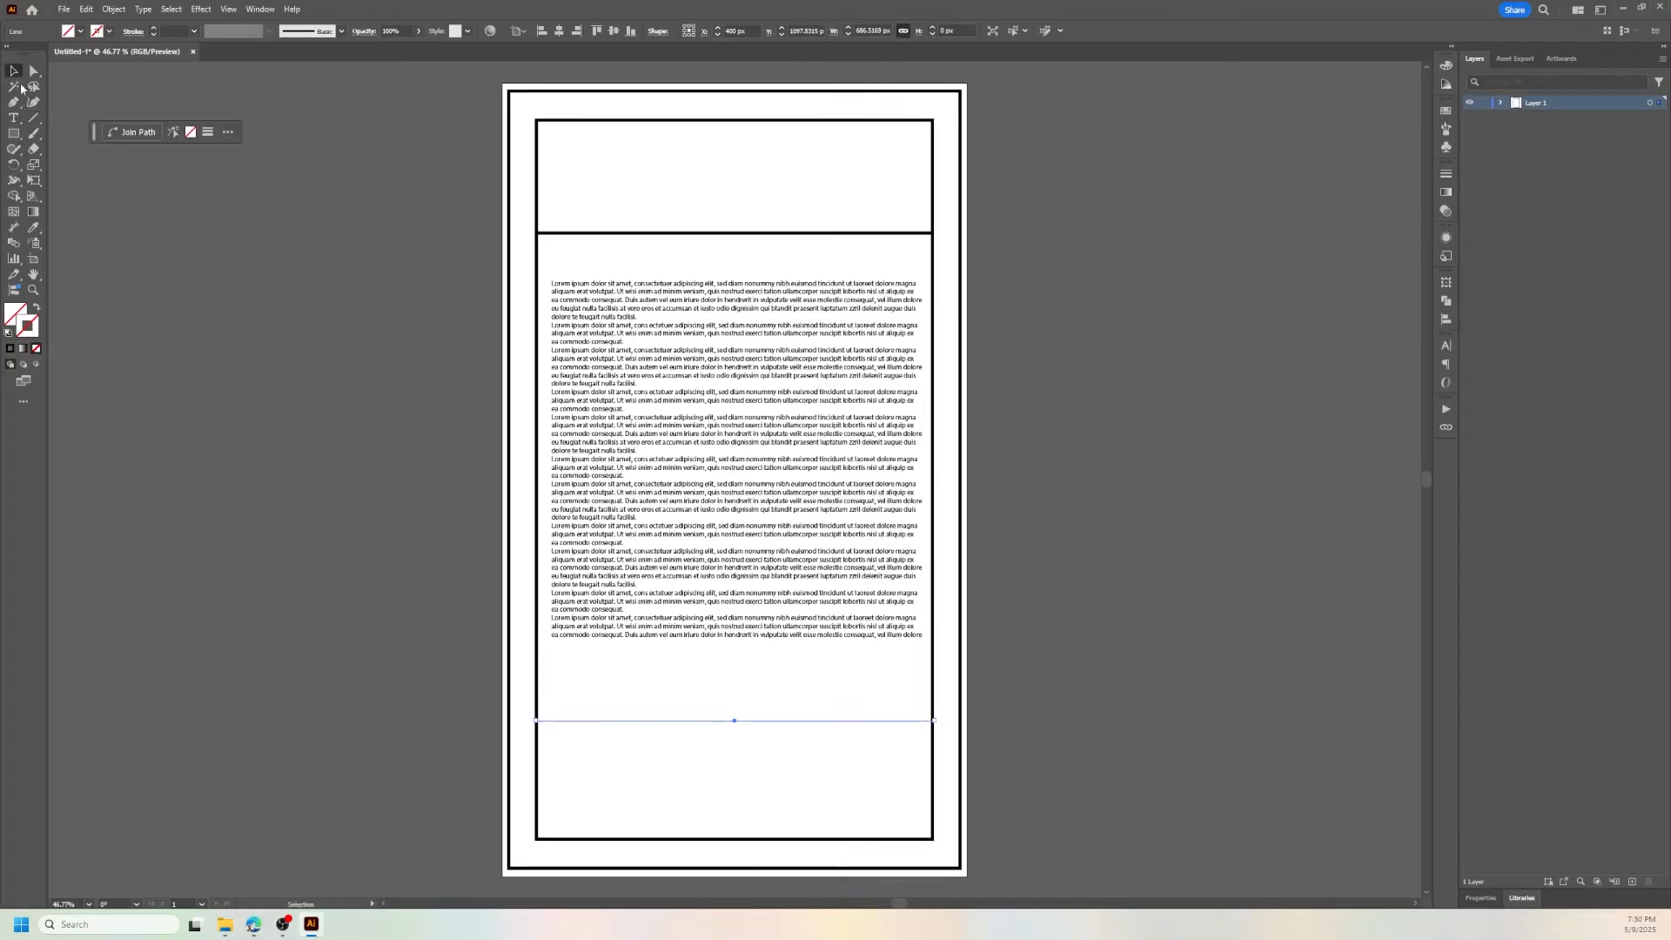
key("comma")
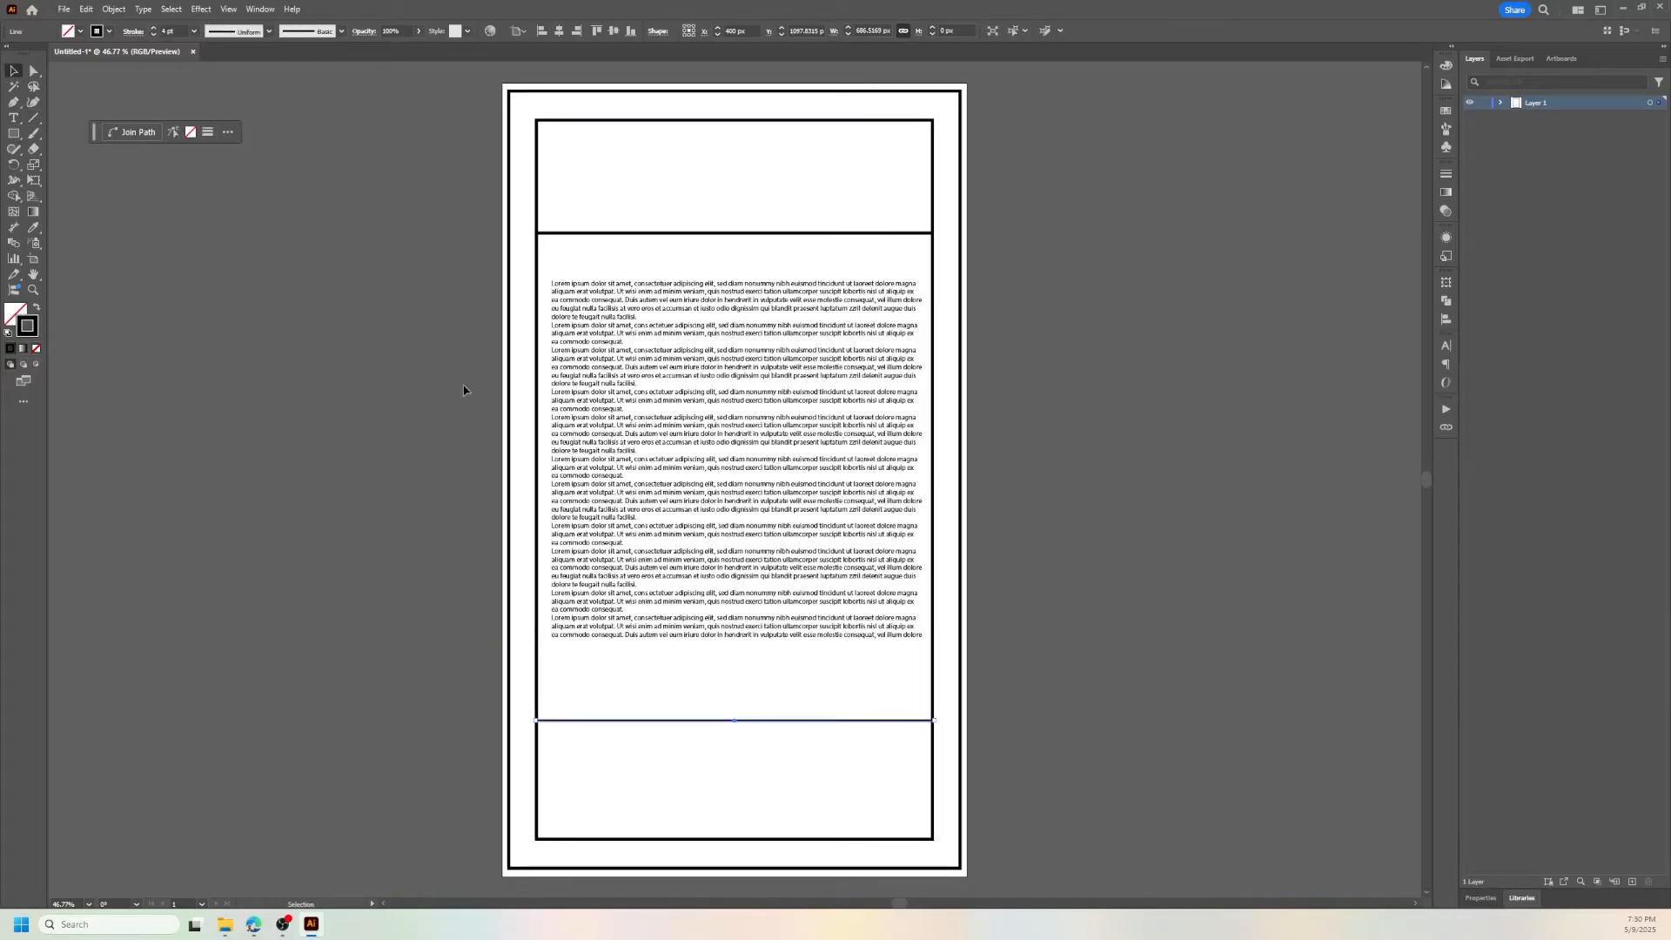
left_click(257, 369)
left_click_drag(768, 722, 766, 782)
double_click(735, 634)
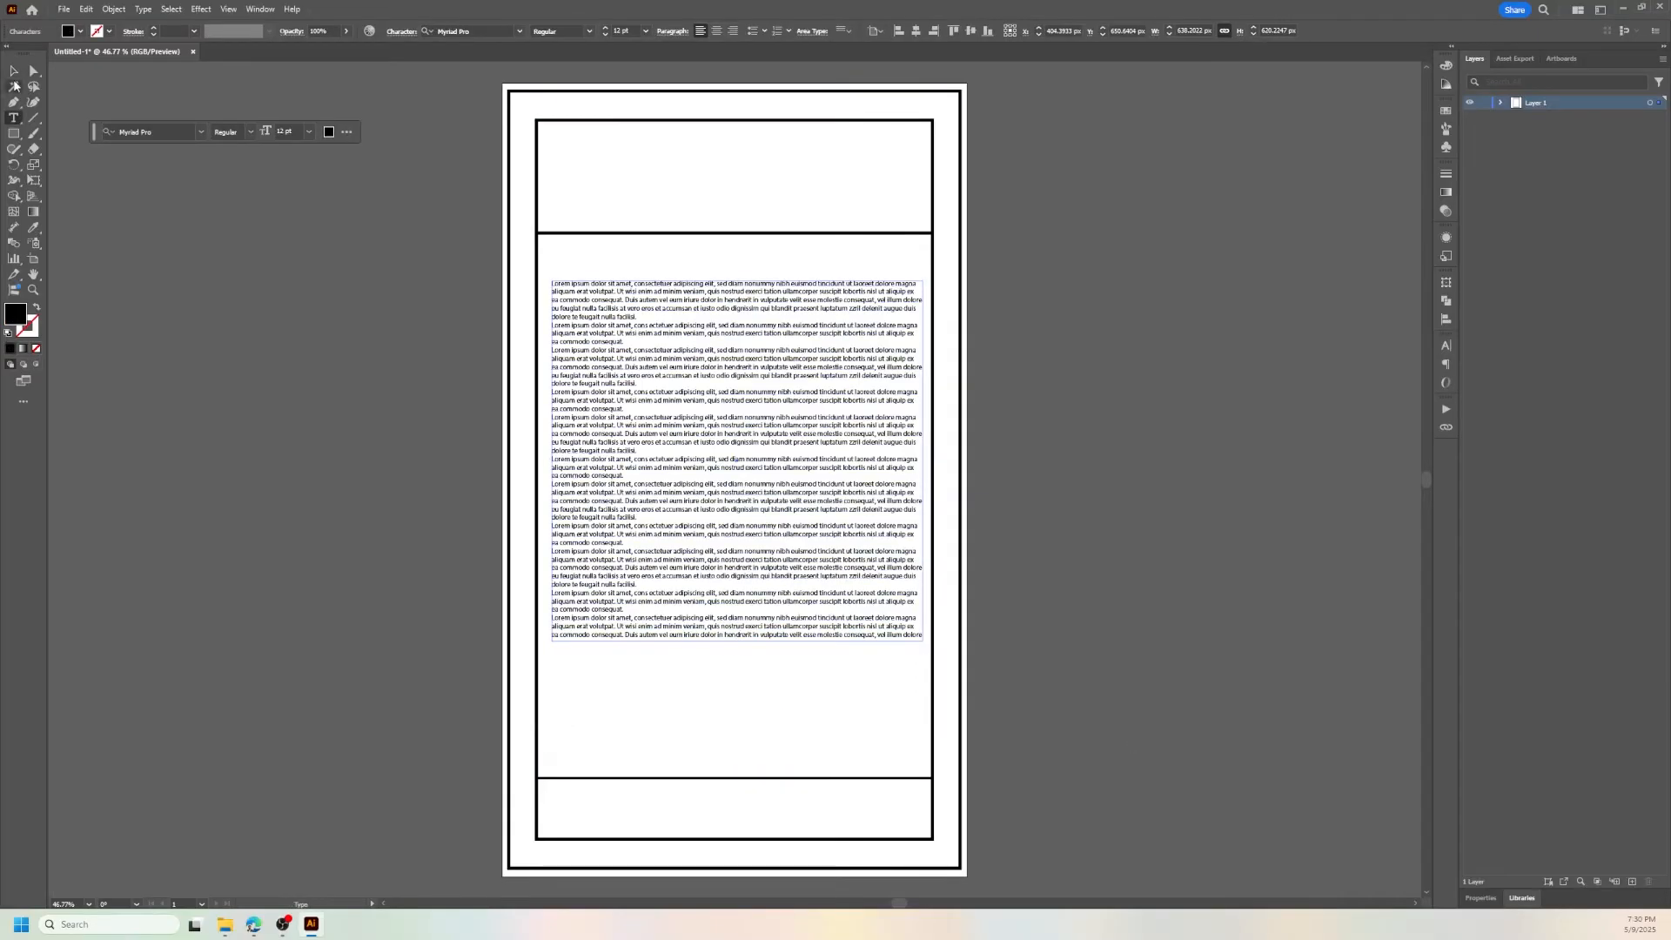
key("Escape")
left_click(1208, 398)
scroll(1208, 399, "up", 1)
scroll(1207, 407, "down", 2)
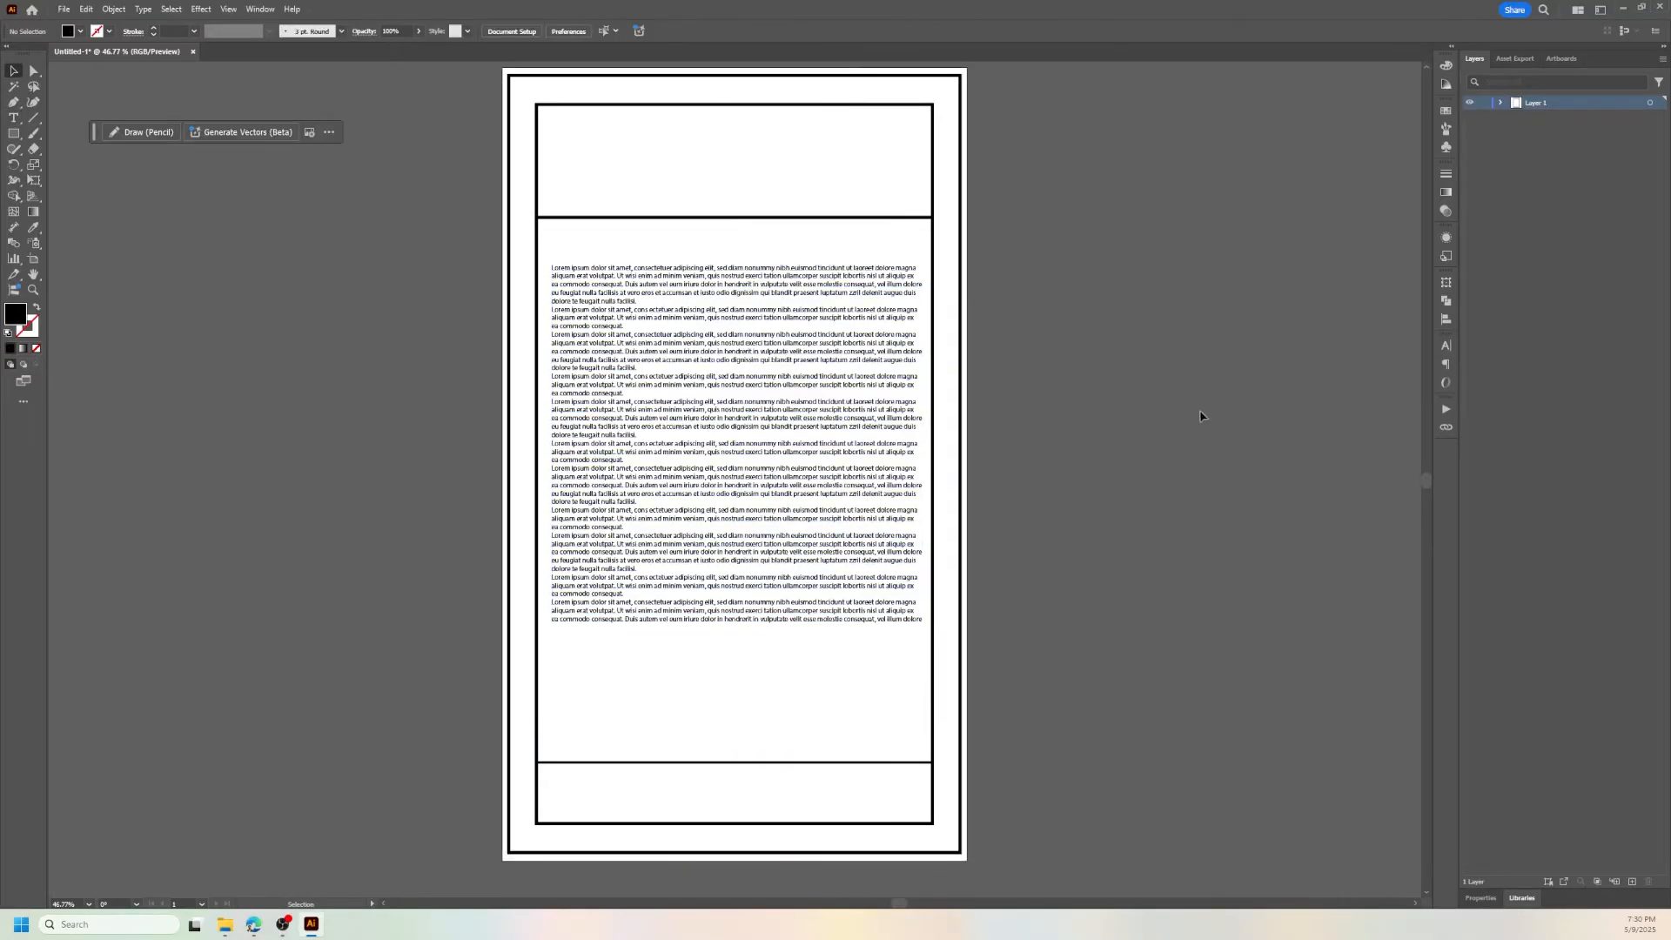
scroll(1199, 418, "up", 1)
left_click(648, 424)
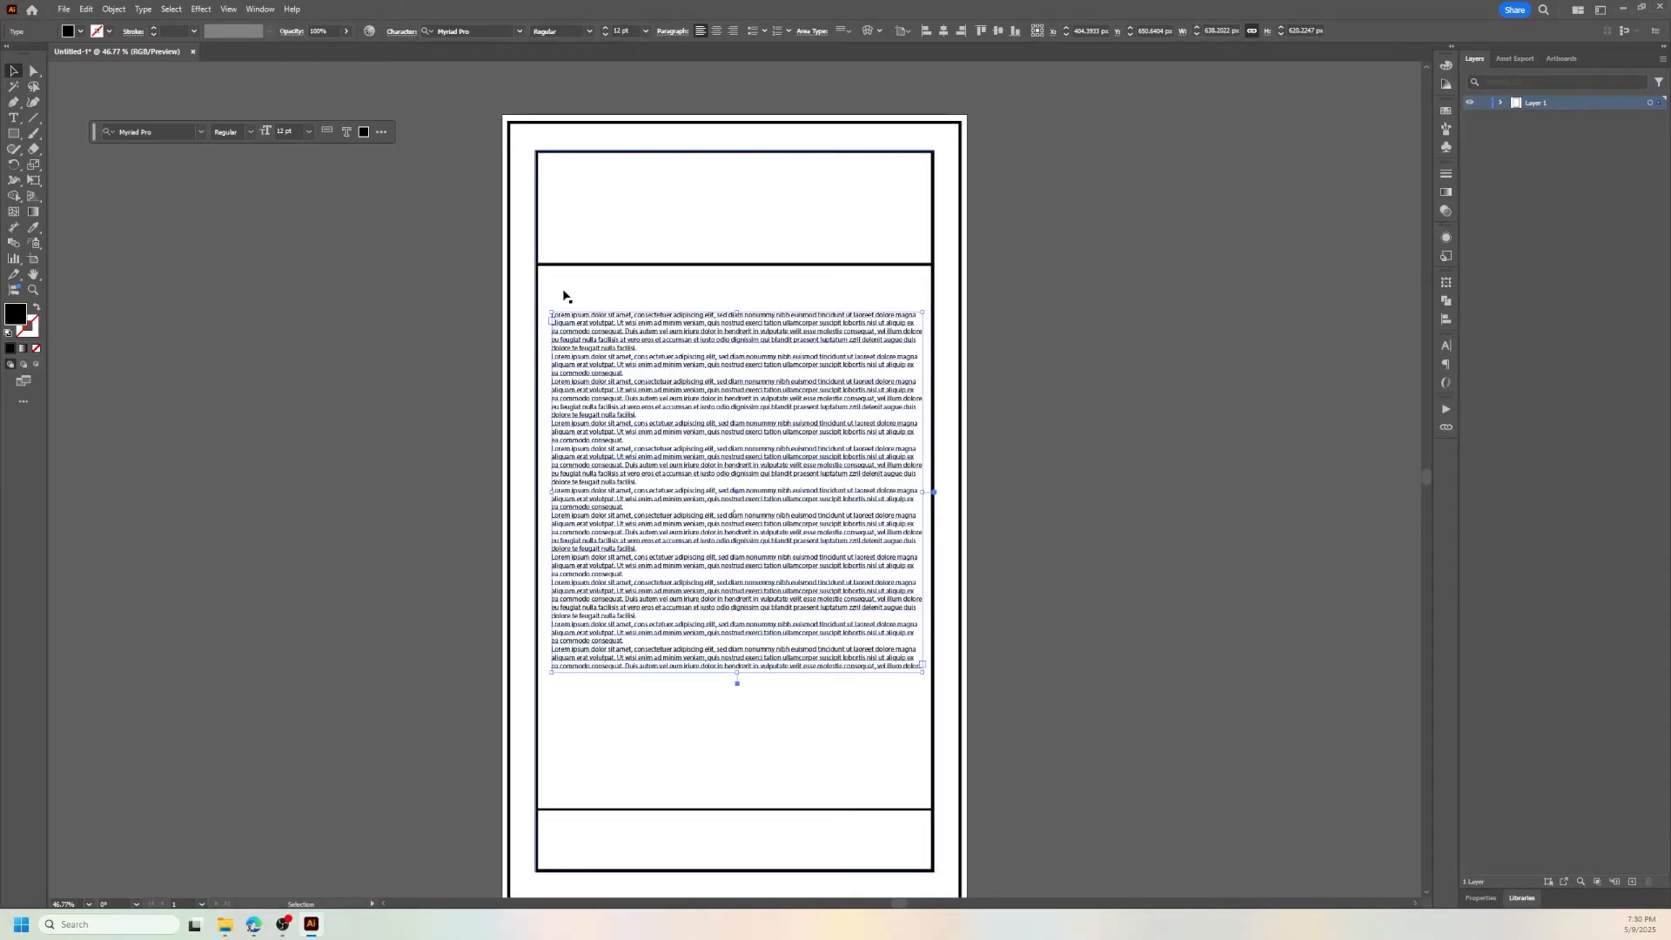
left_click_drag(606, 340, 608, 342)
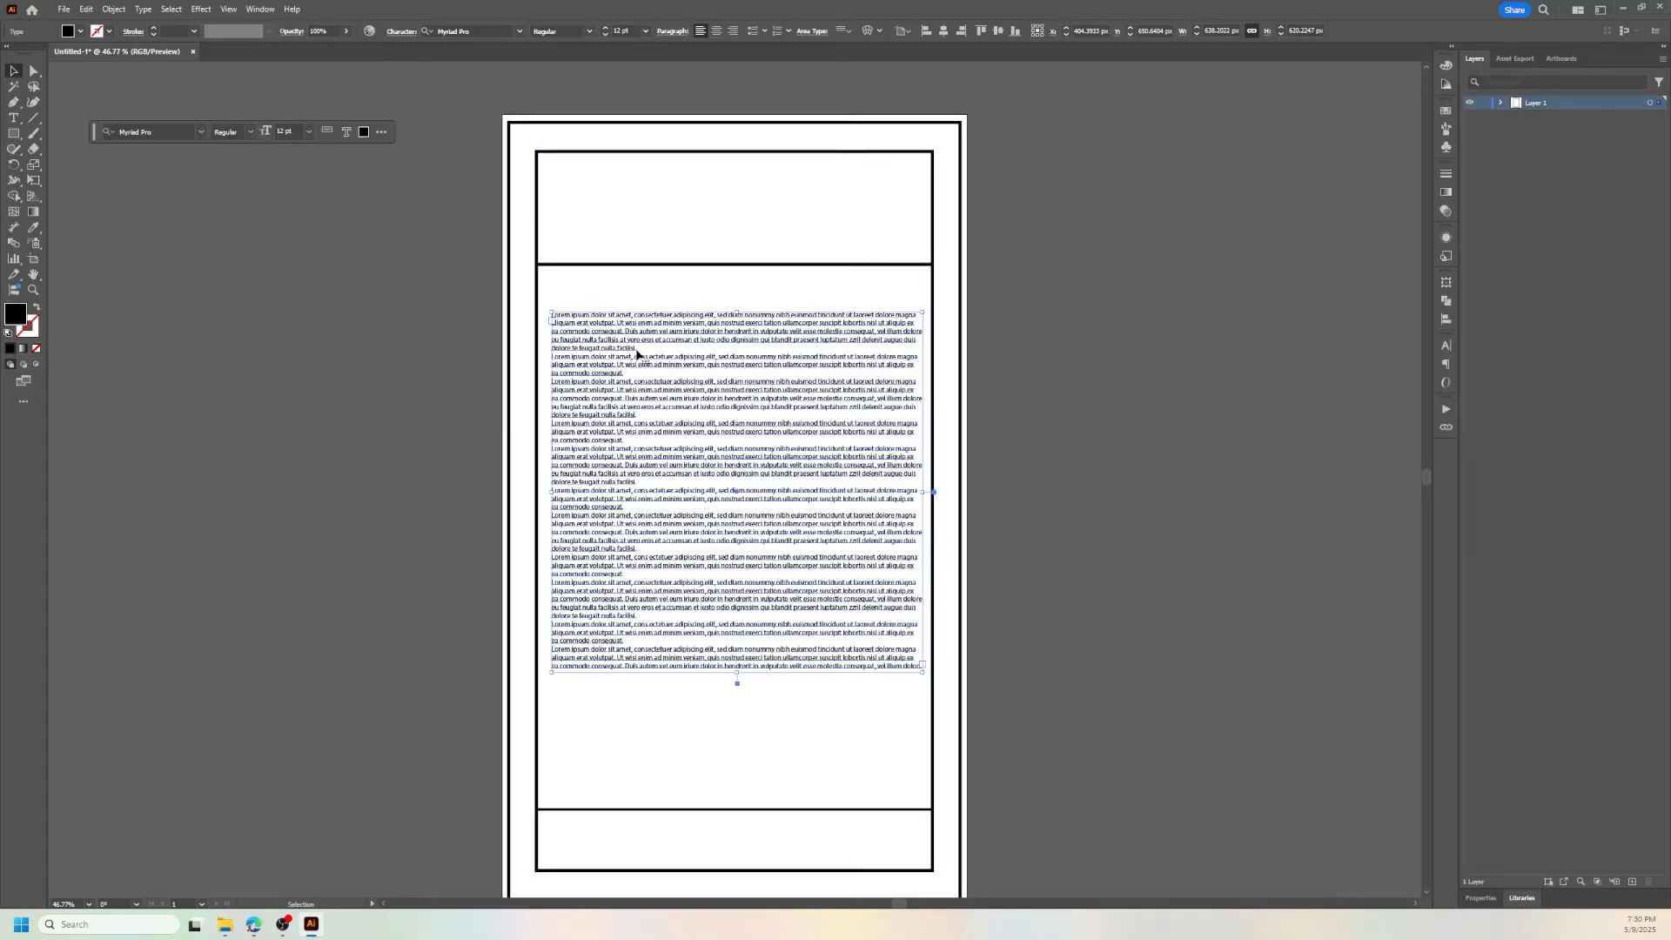
- Draw a horizontal line across the full width of the inner rectangle, just above the placeholder text
left_click(34, 118)
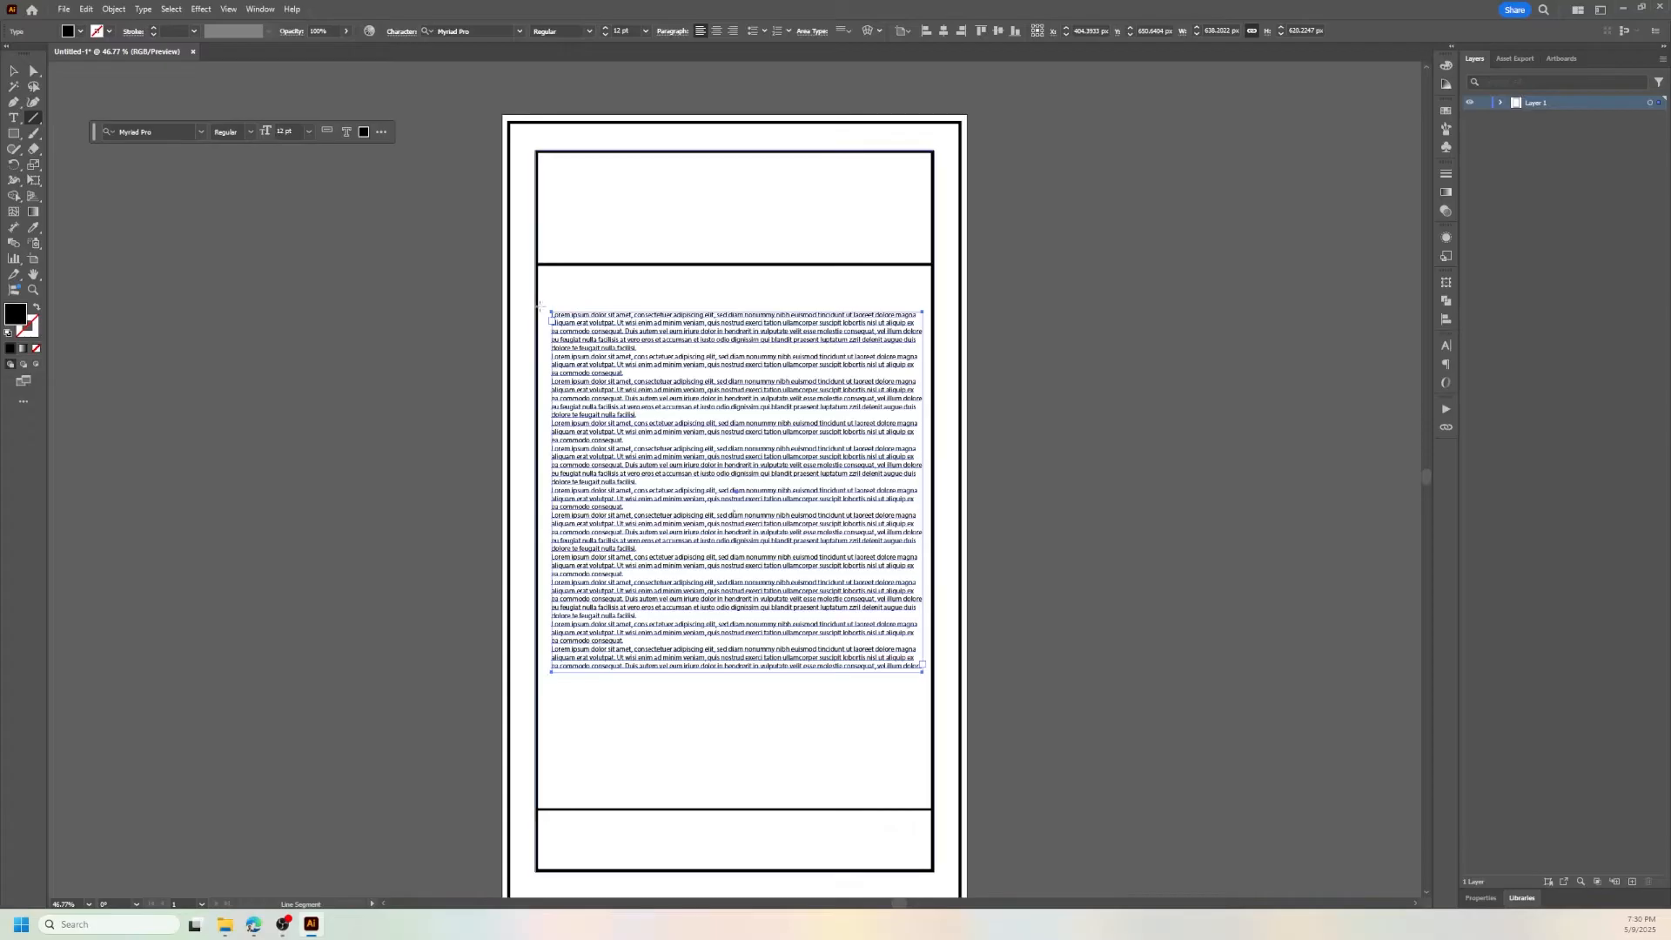
left_click_drag(536, 302, 934, 303)
key("v")
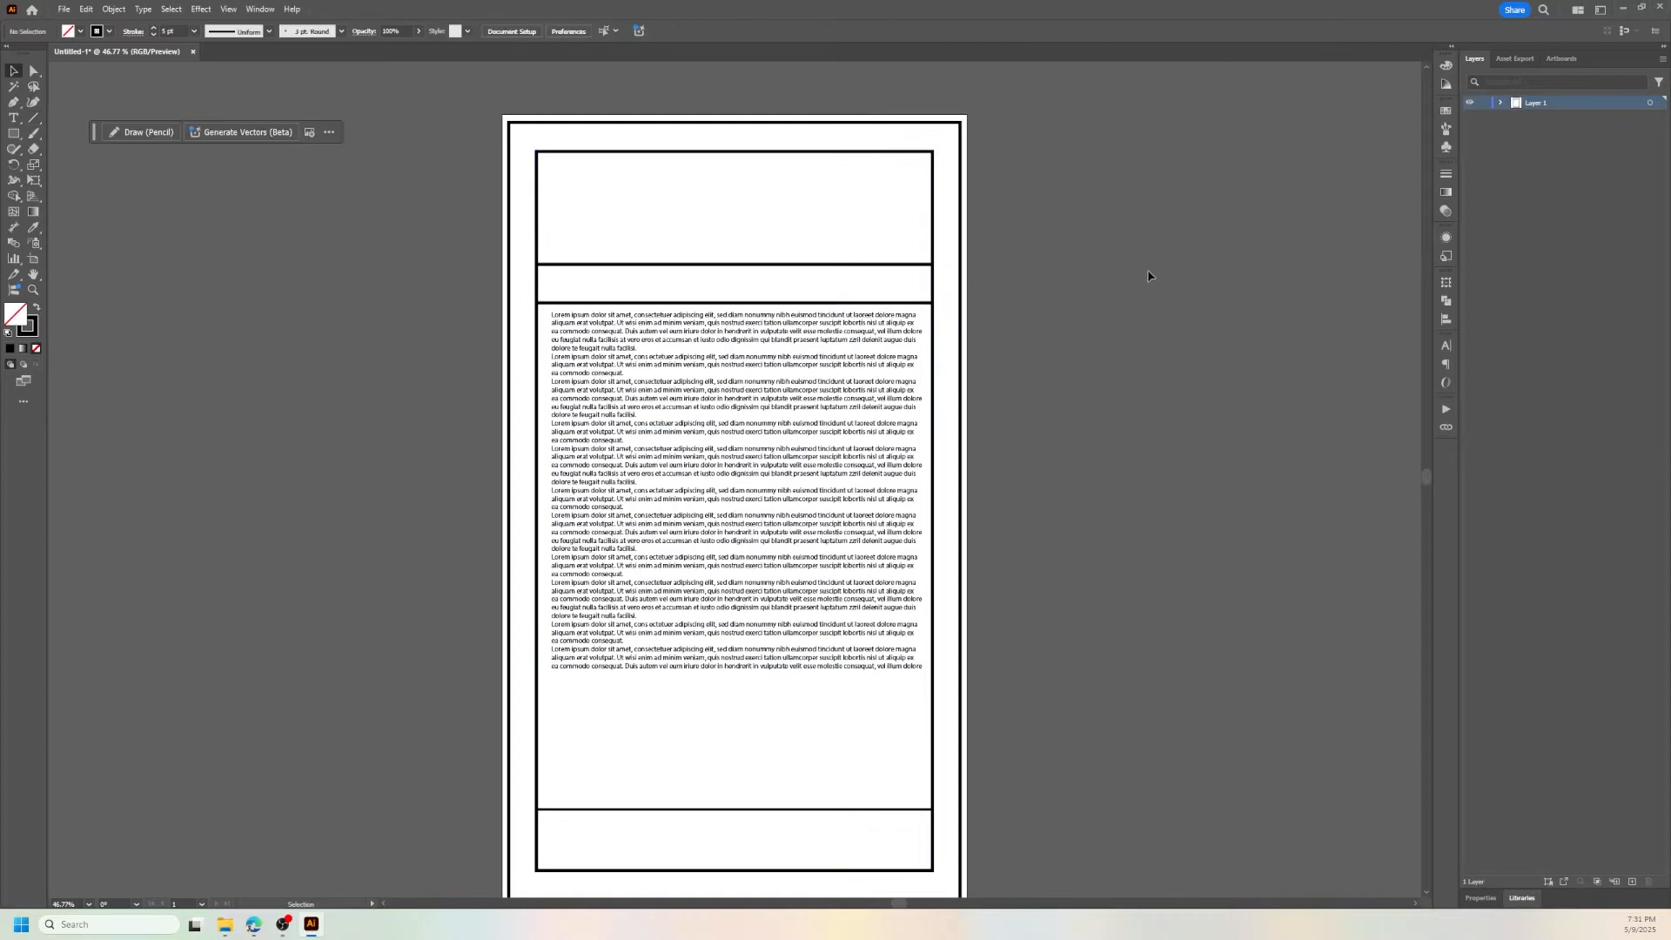
left_click(748, 249)
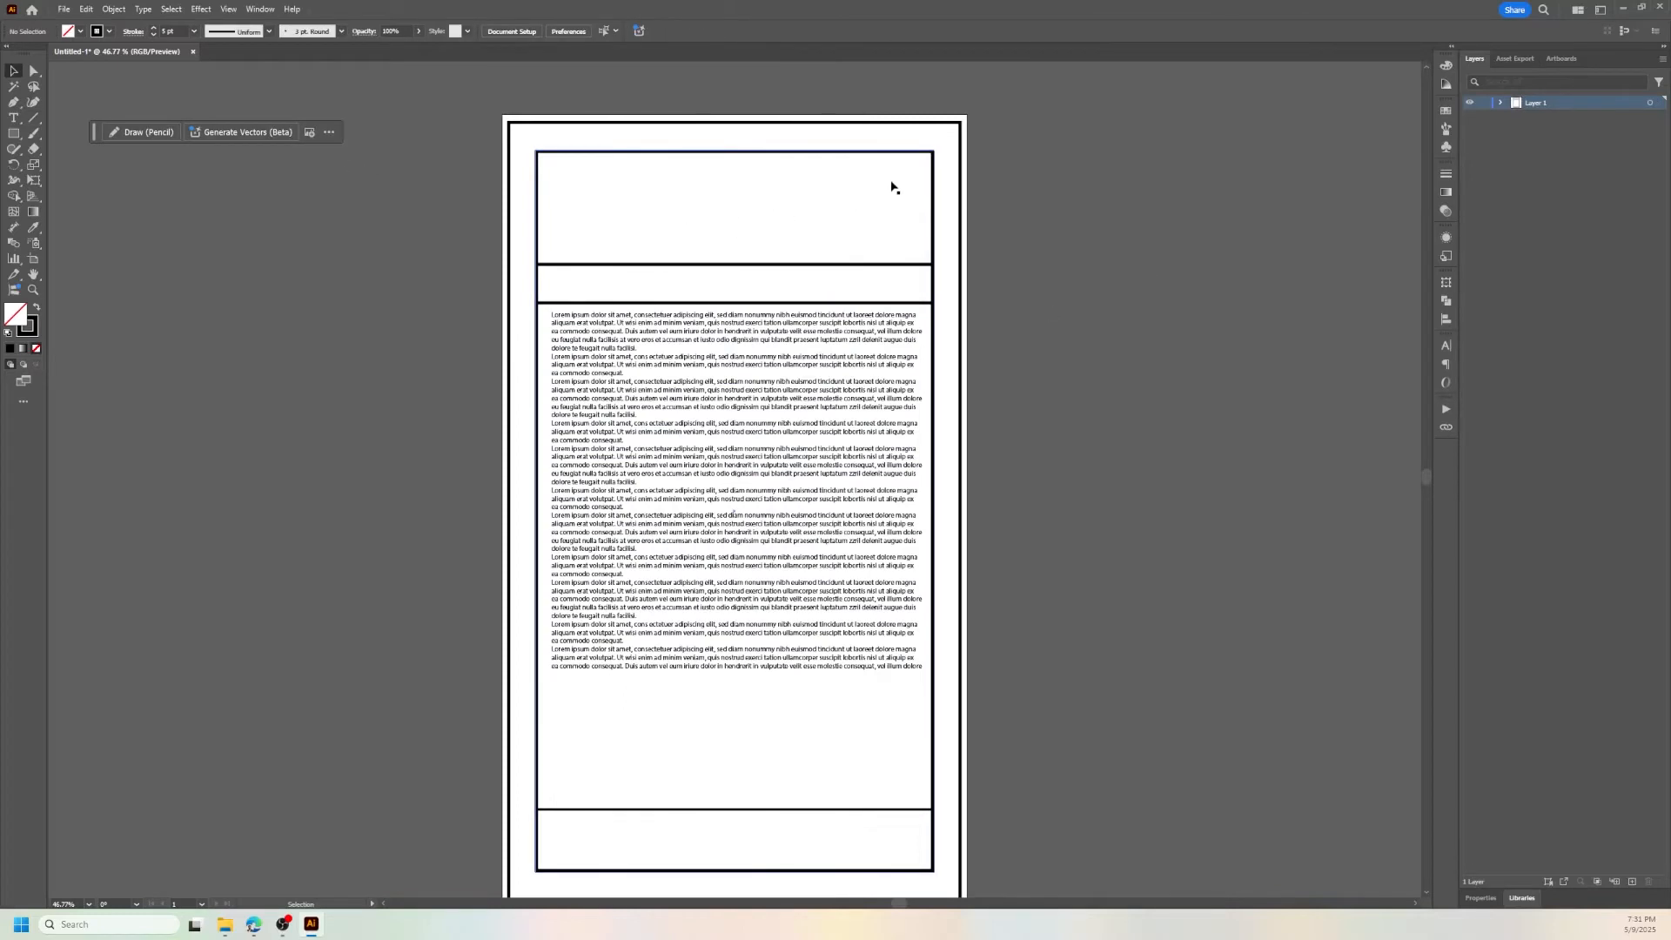
- Center the placeholder text block horizontally on the artboard and deselect it
left_click(778, 463)
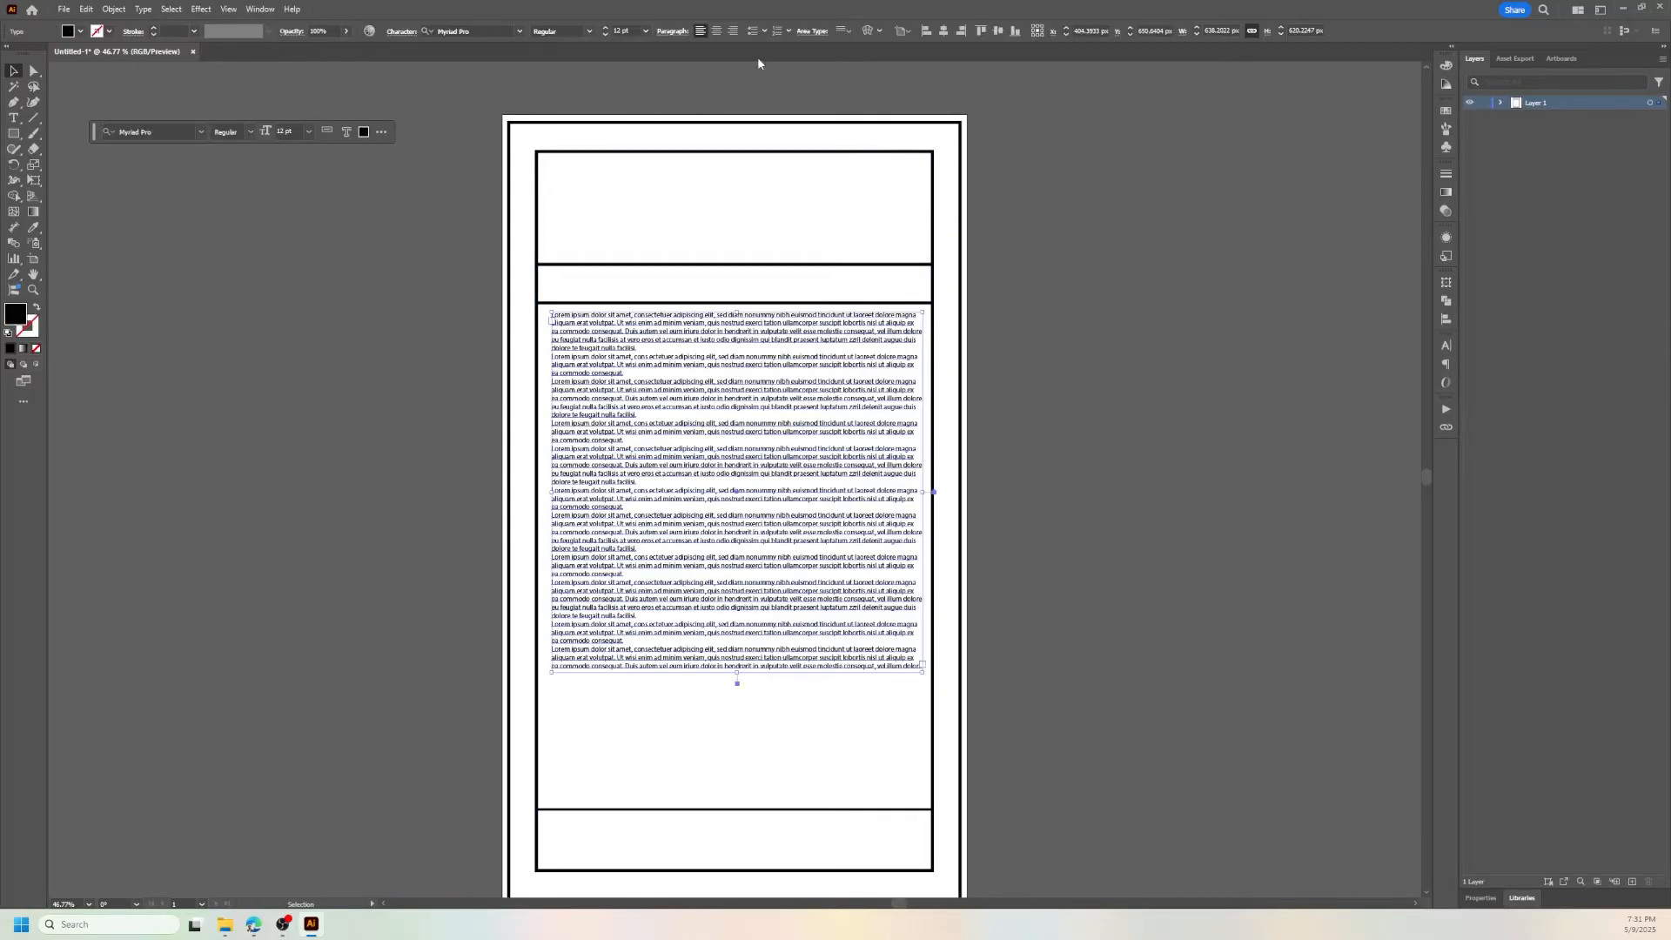
left_click(945, 33)
left_click(1102, 441)
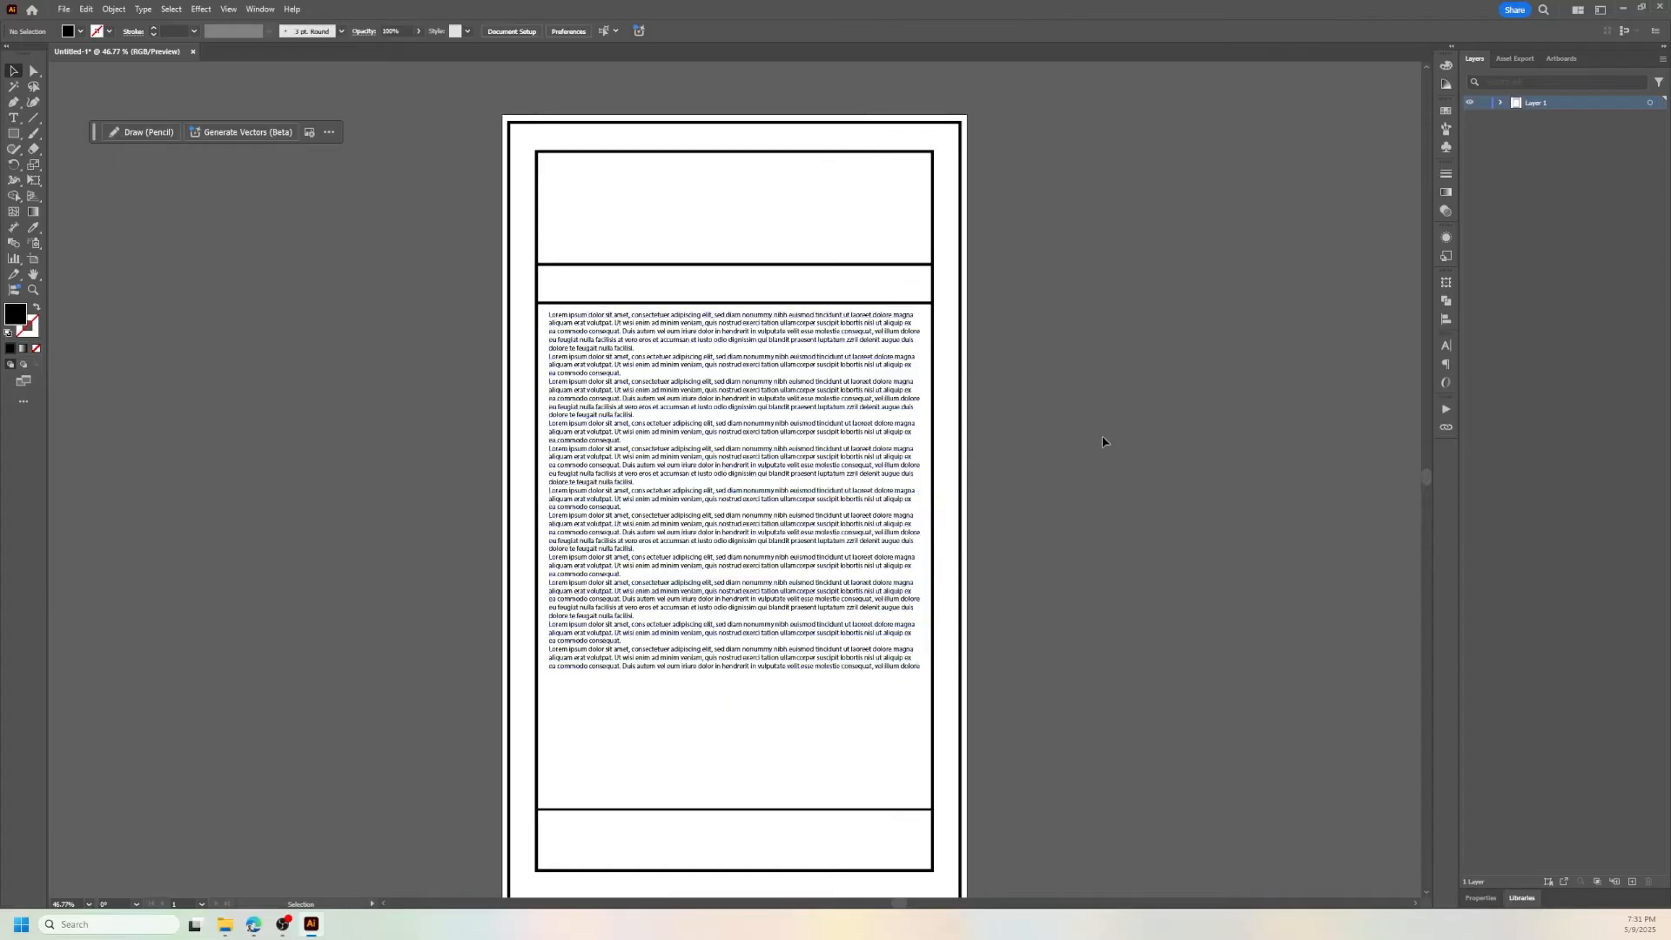
- Add a placeholder heading text area about 299 px wide in the band above the body text and set its font size to 22 pt
scroll(1049, 602, "down", 1)
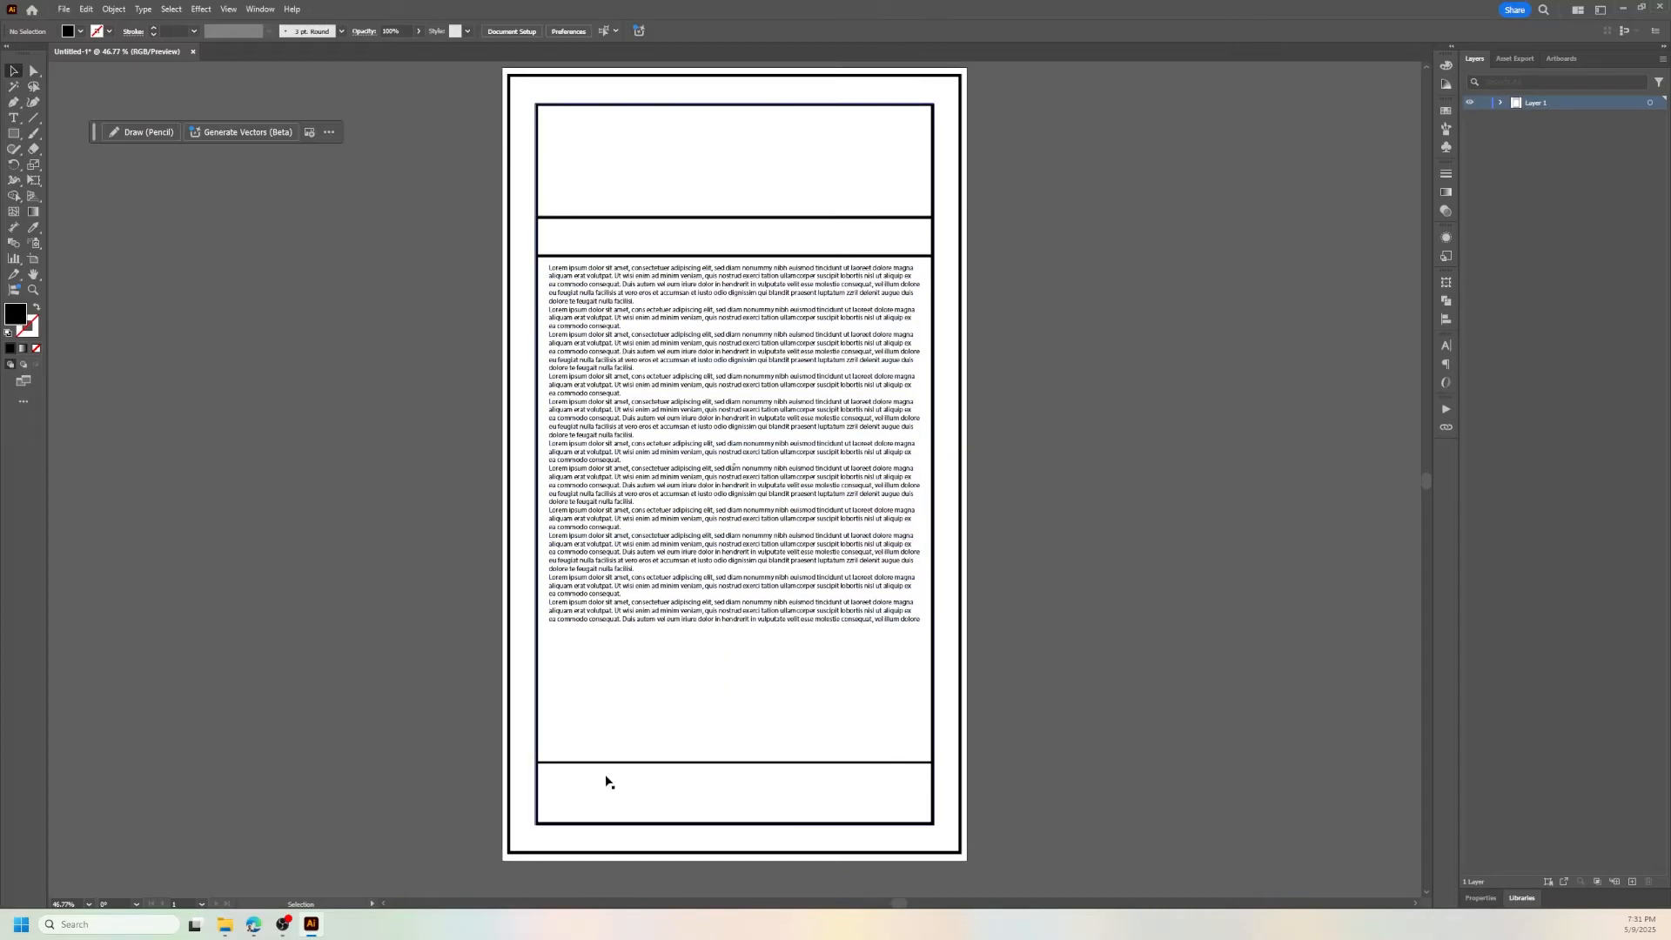
scroll(1151, 482, "up", 1)
double_click(634, 315)
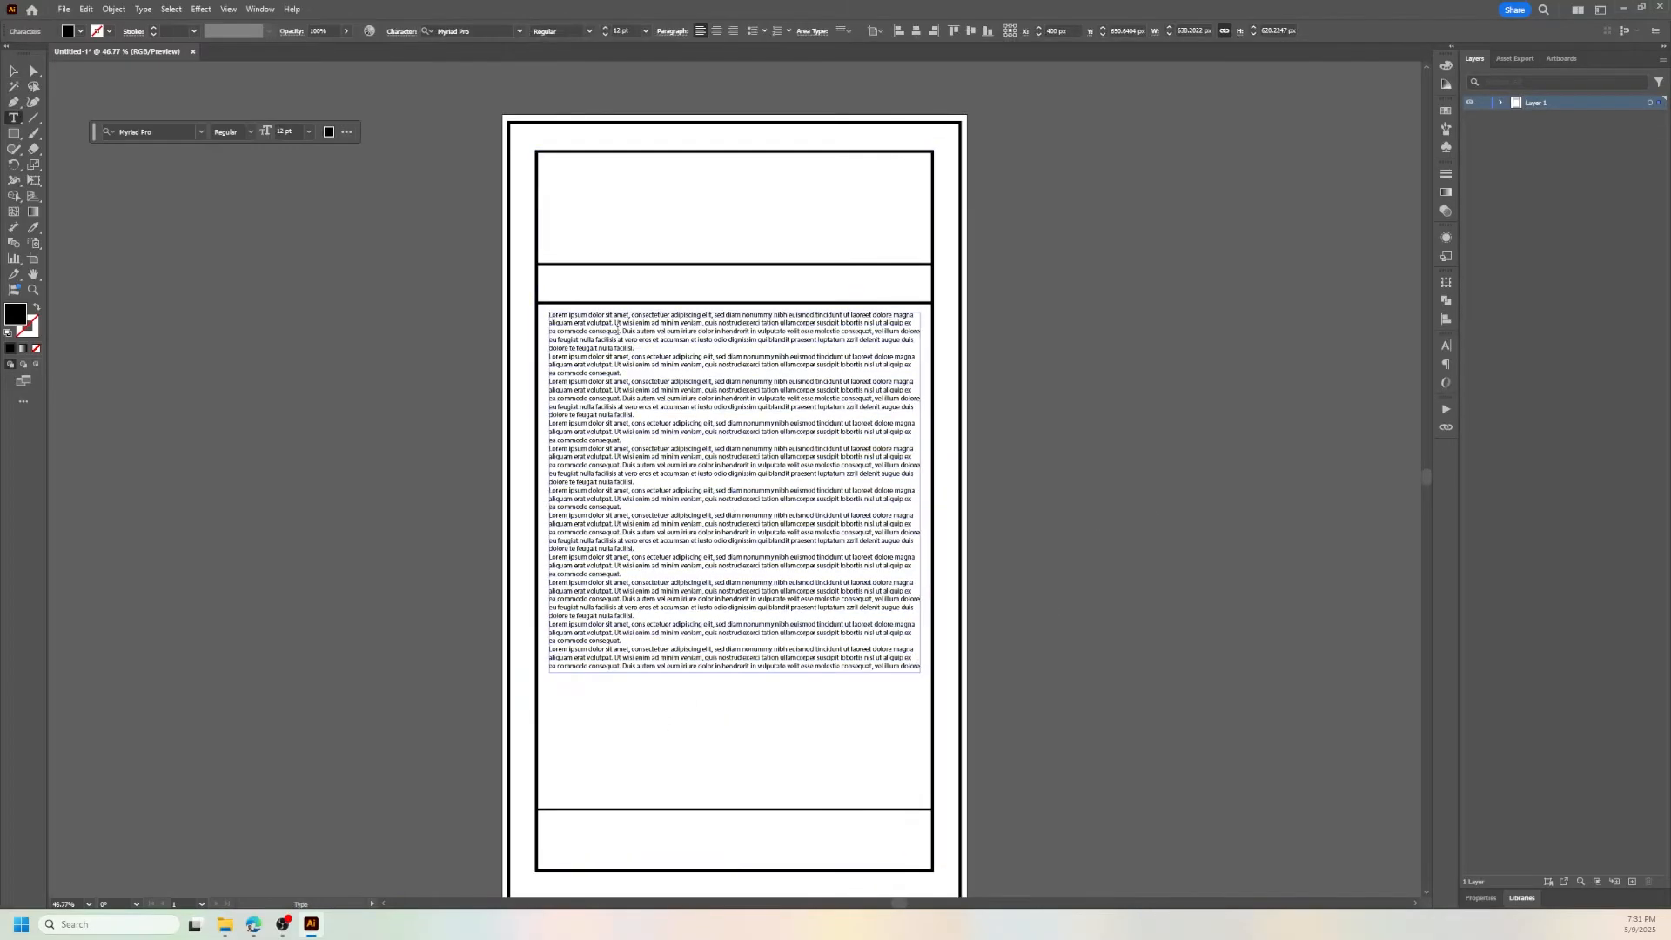
left_click_drag(634, 315, 732, 293)
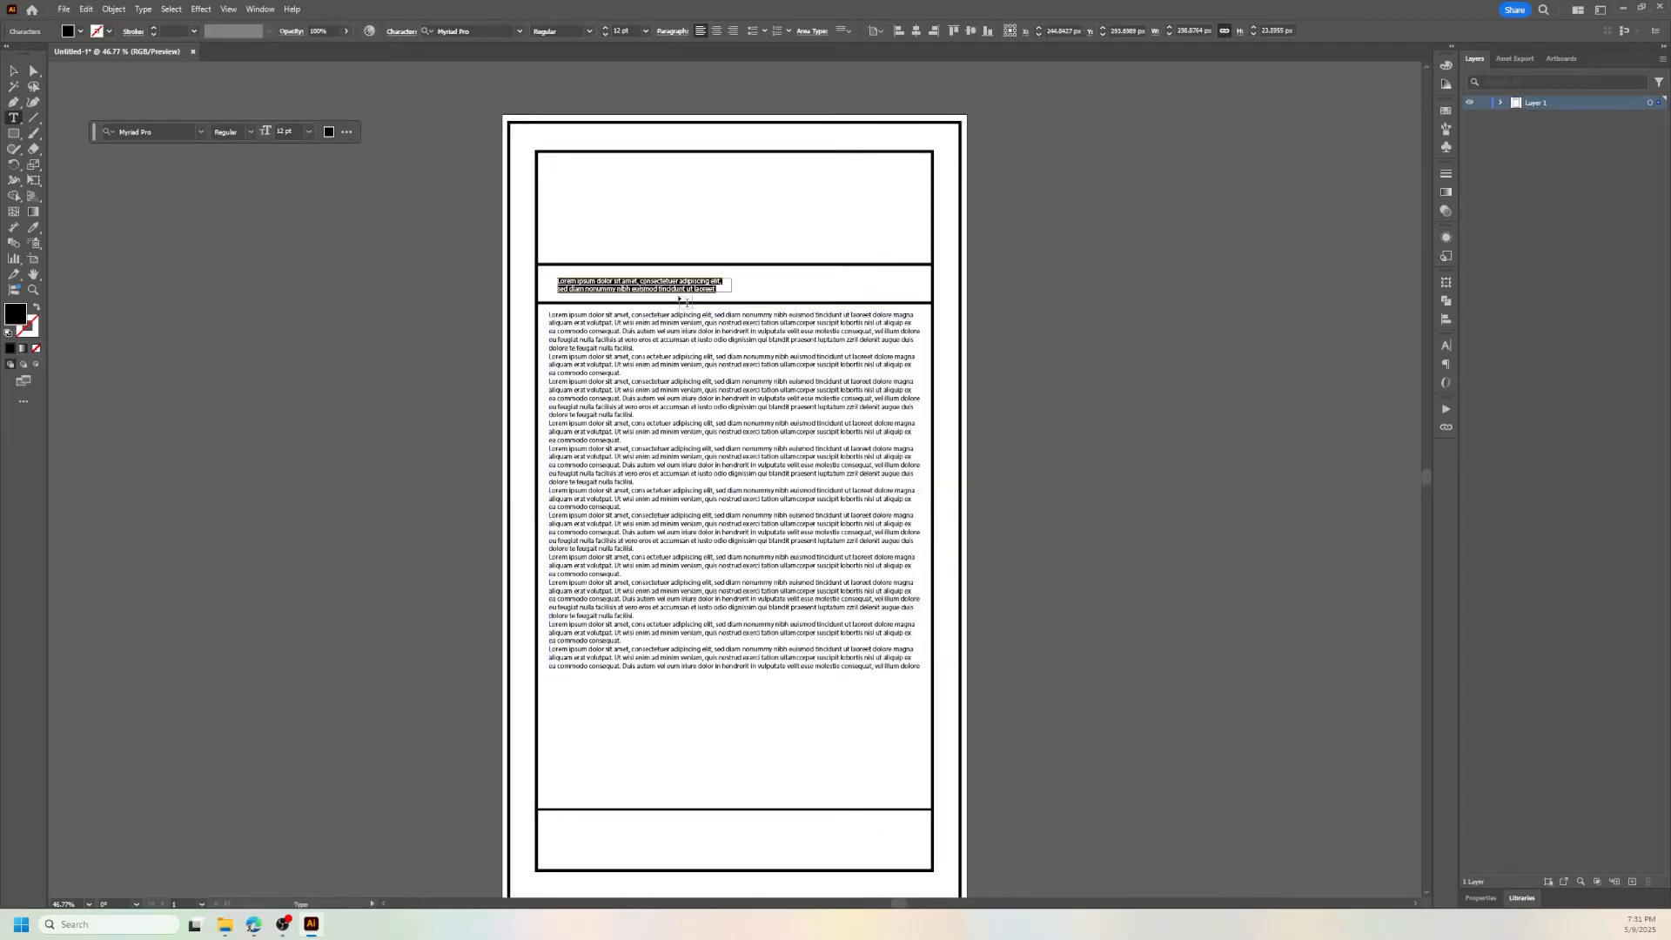
left_click(605, 27)
left_click(605, 27)
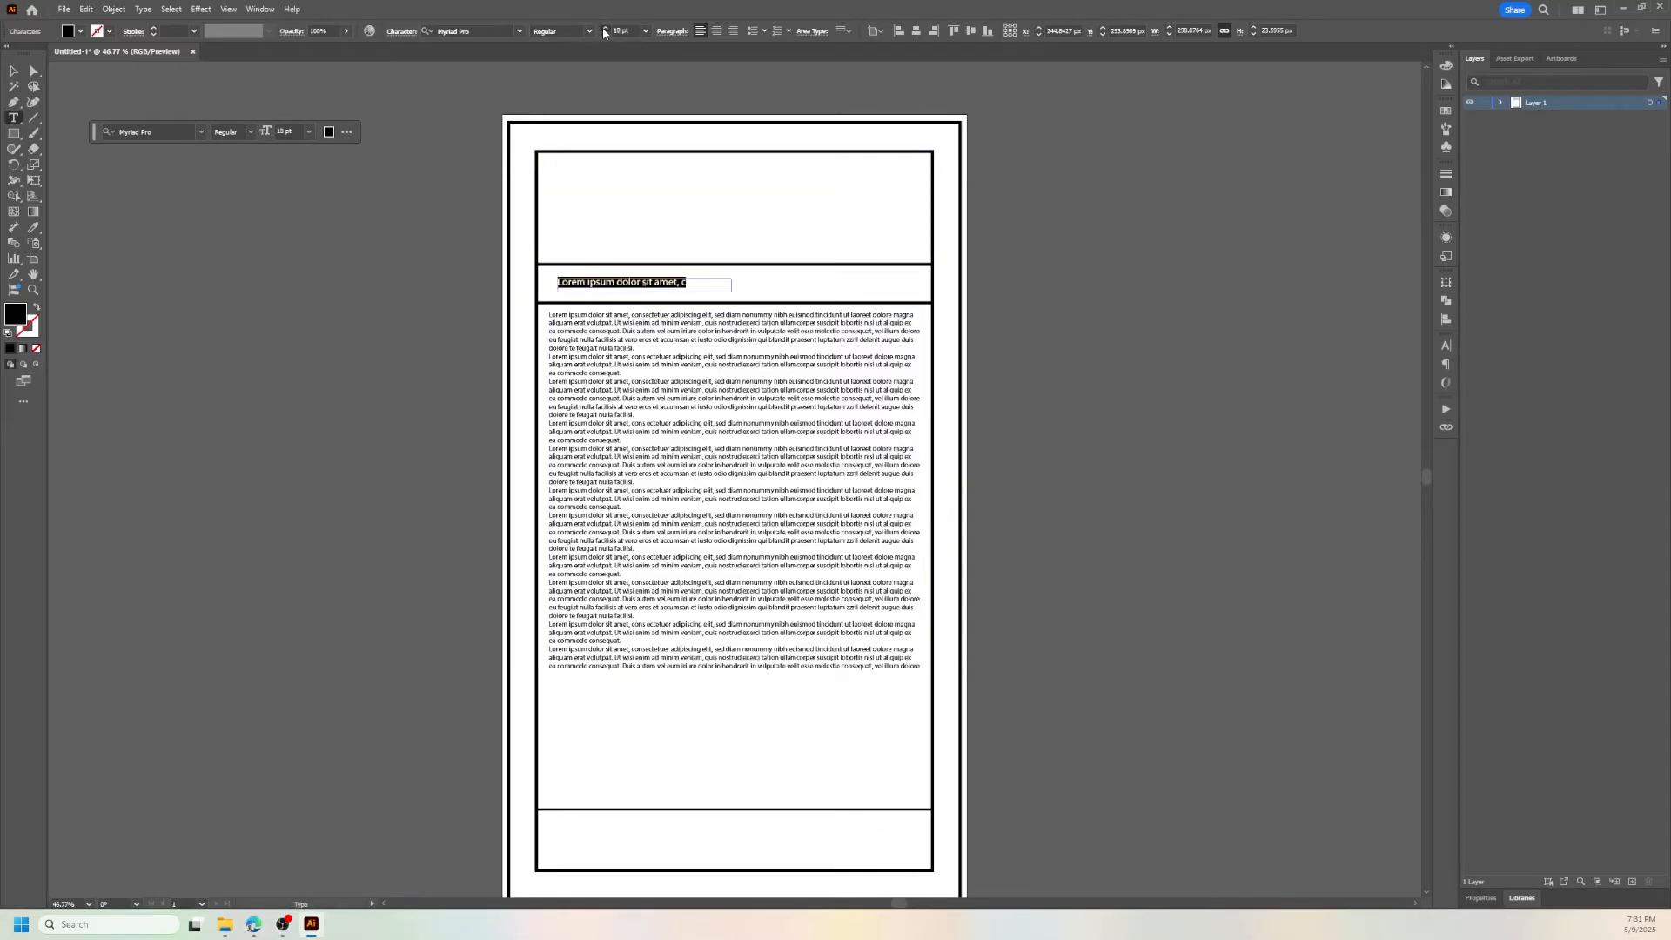
left_click(605, 27)
- Change the placeholder heading's font to Arial
left_click(521, 32)
left_click(465, 132)
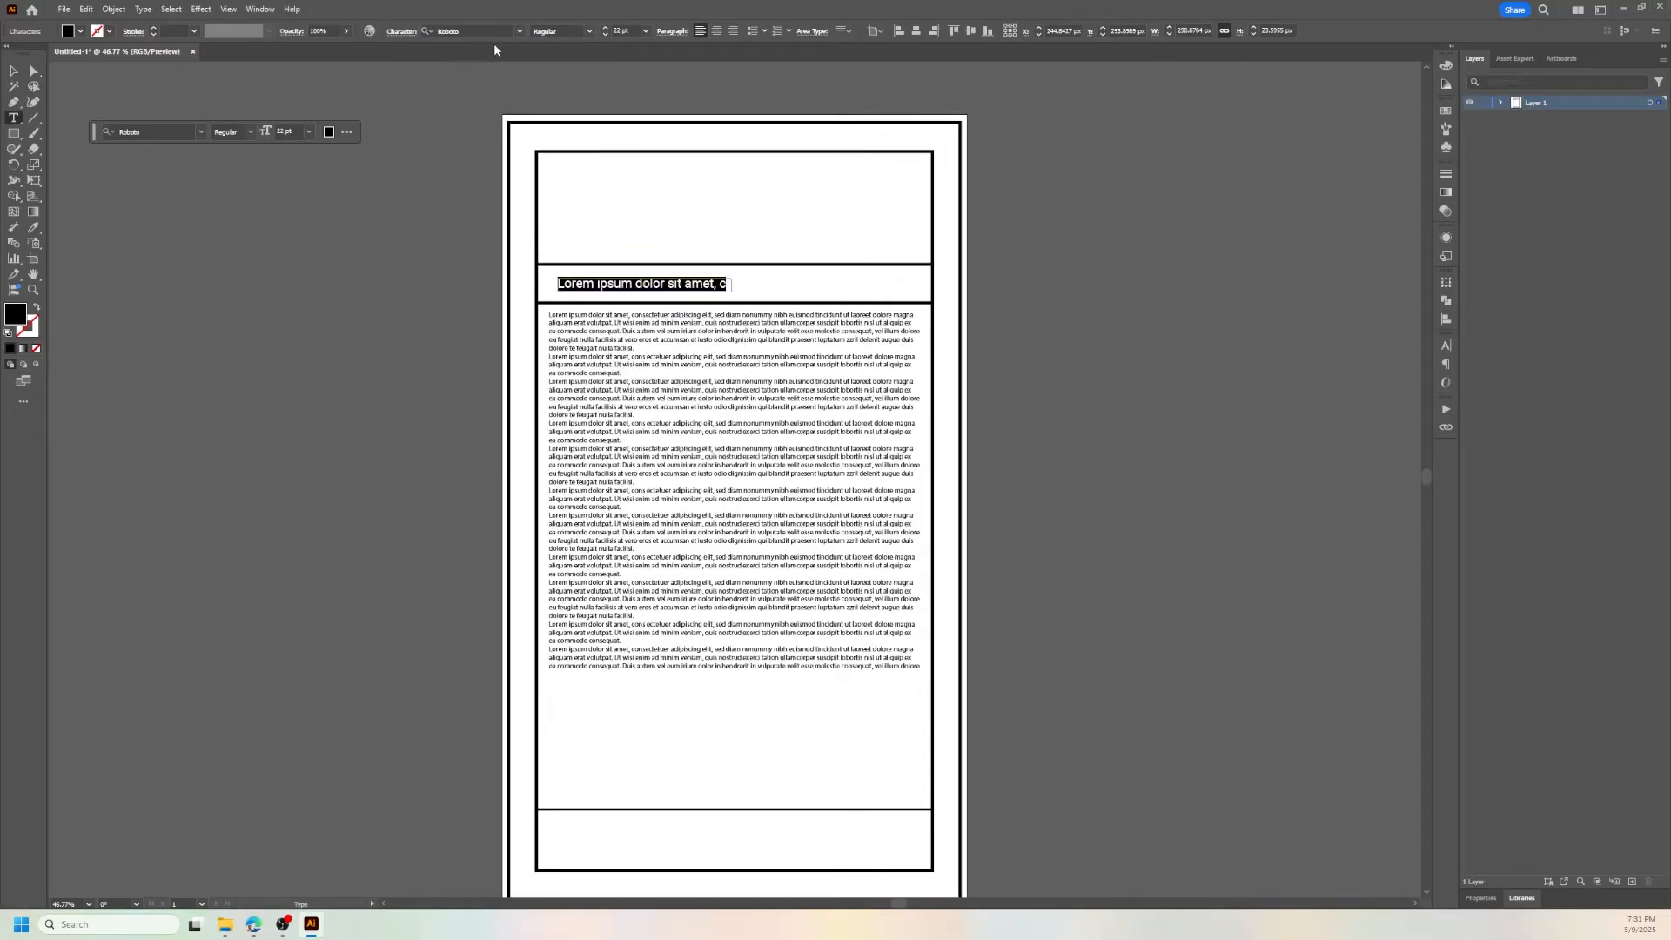
left_click(520, 33)
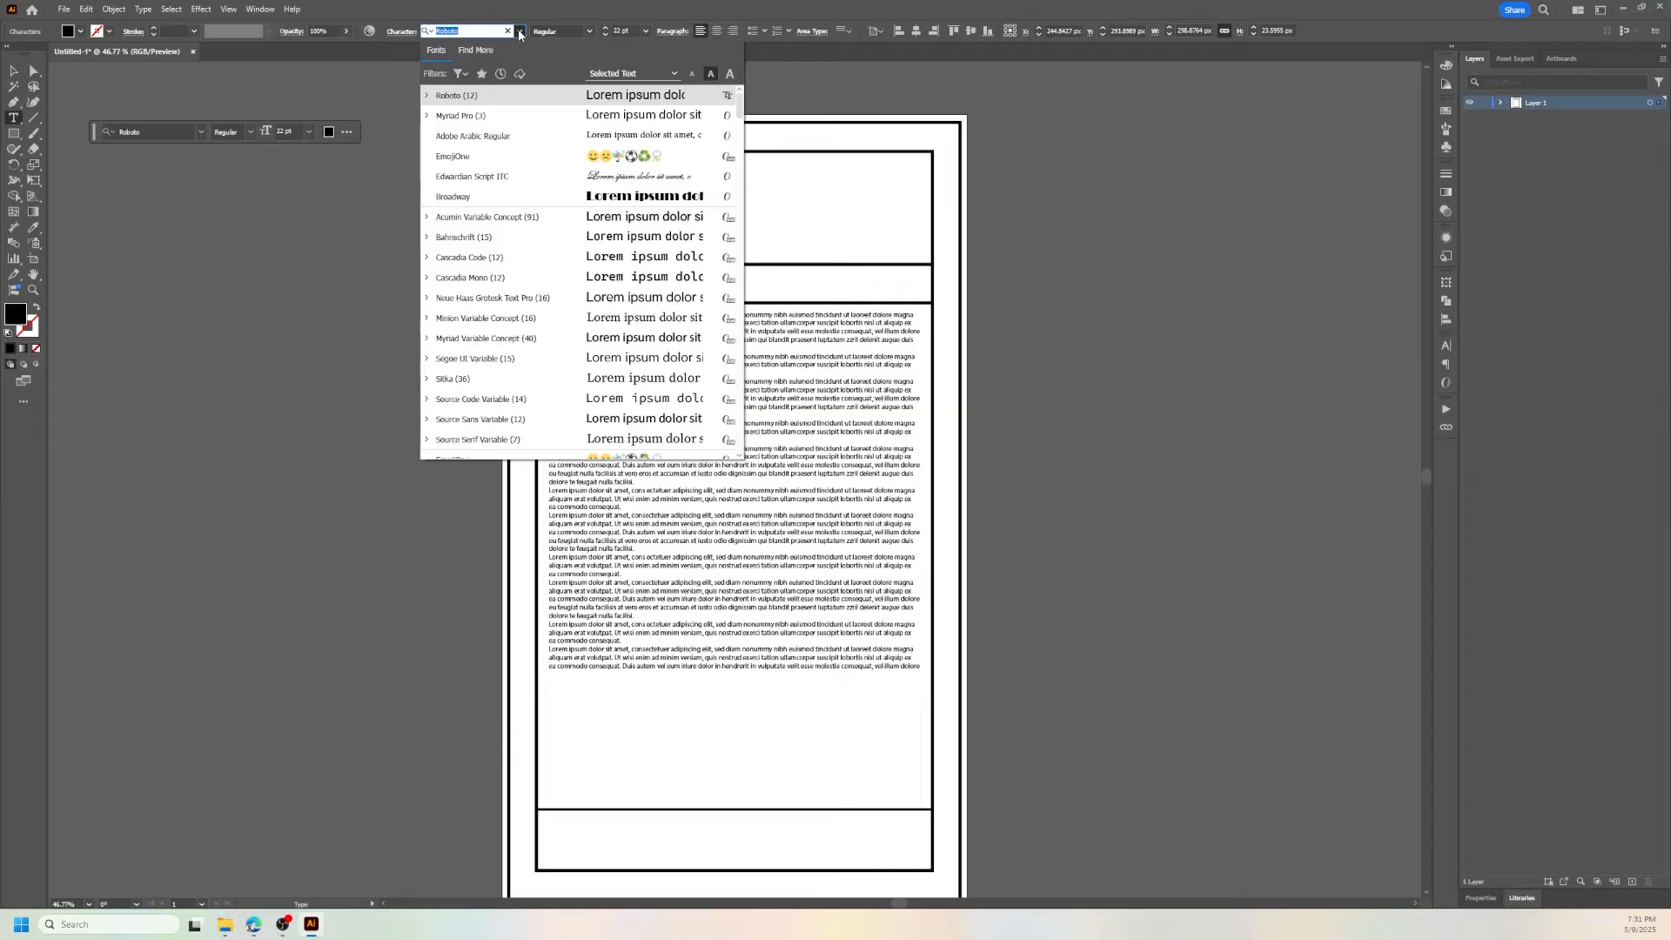
type("a")
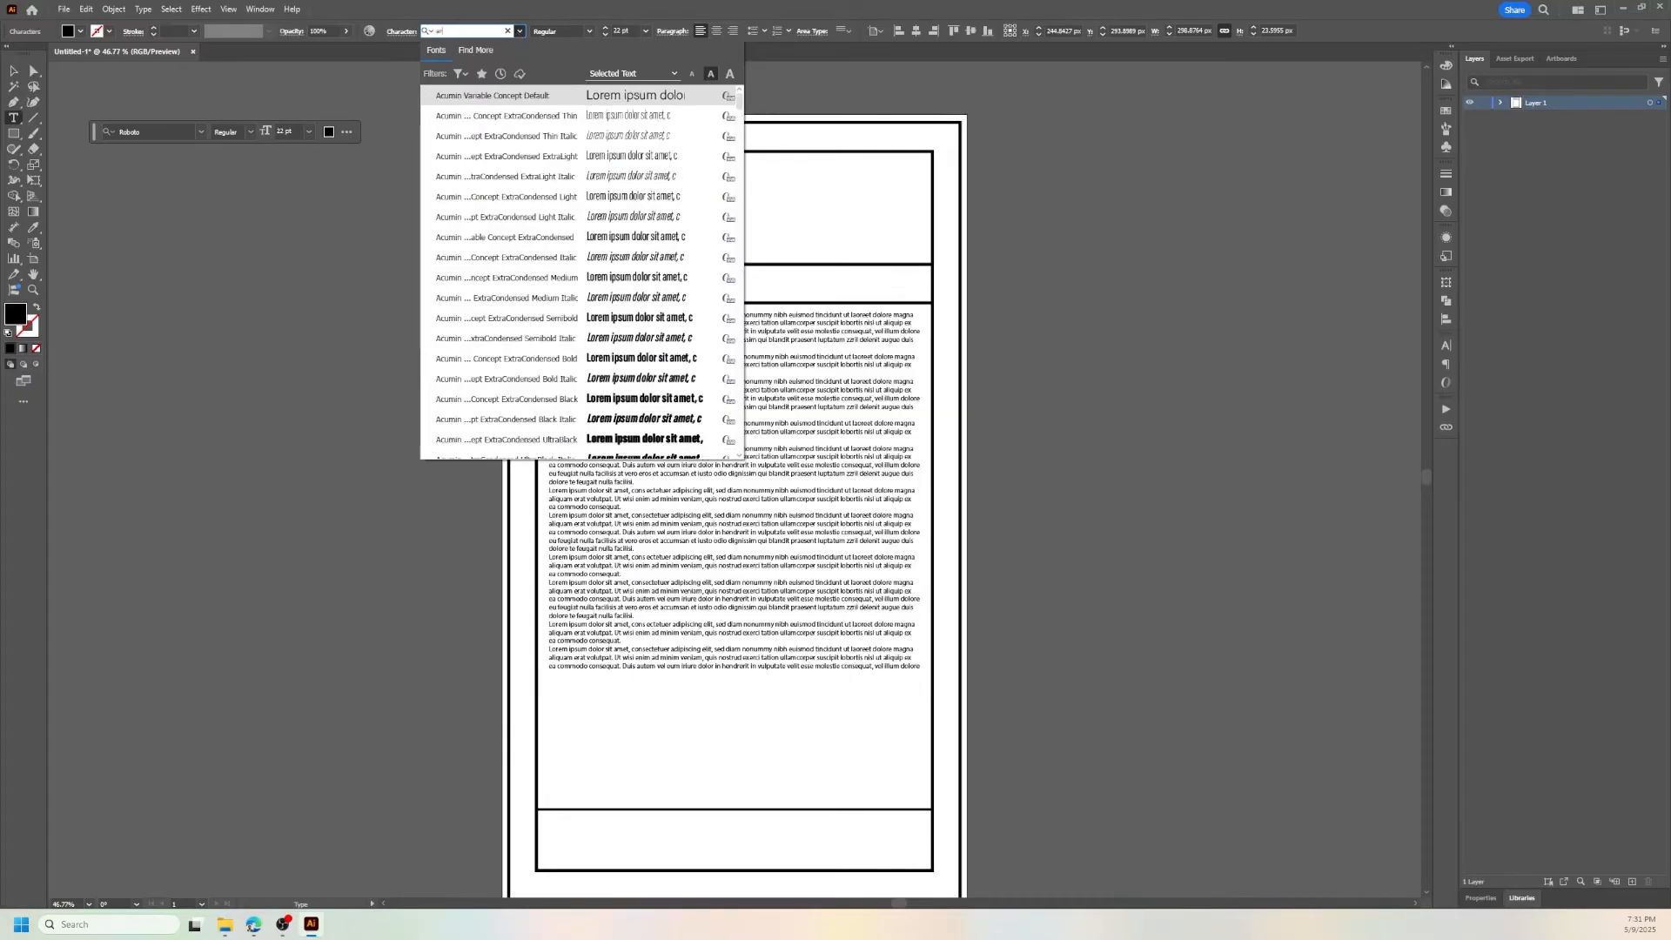
type("ri")
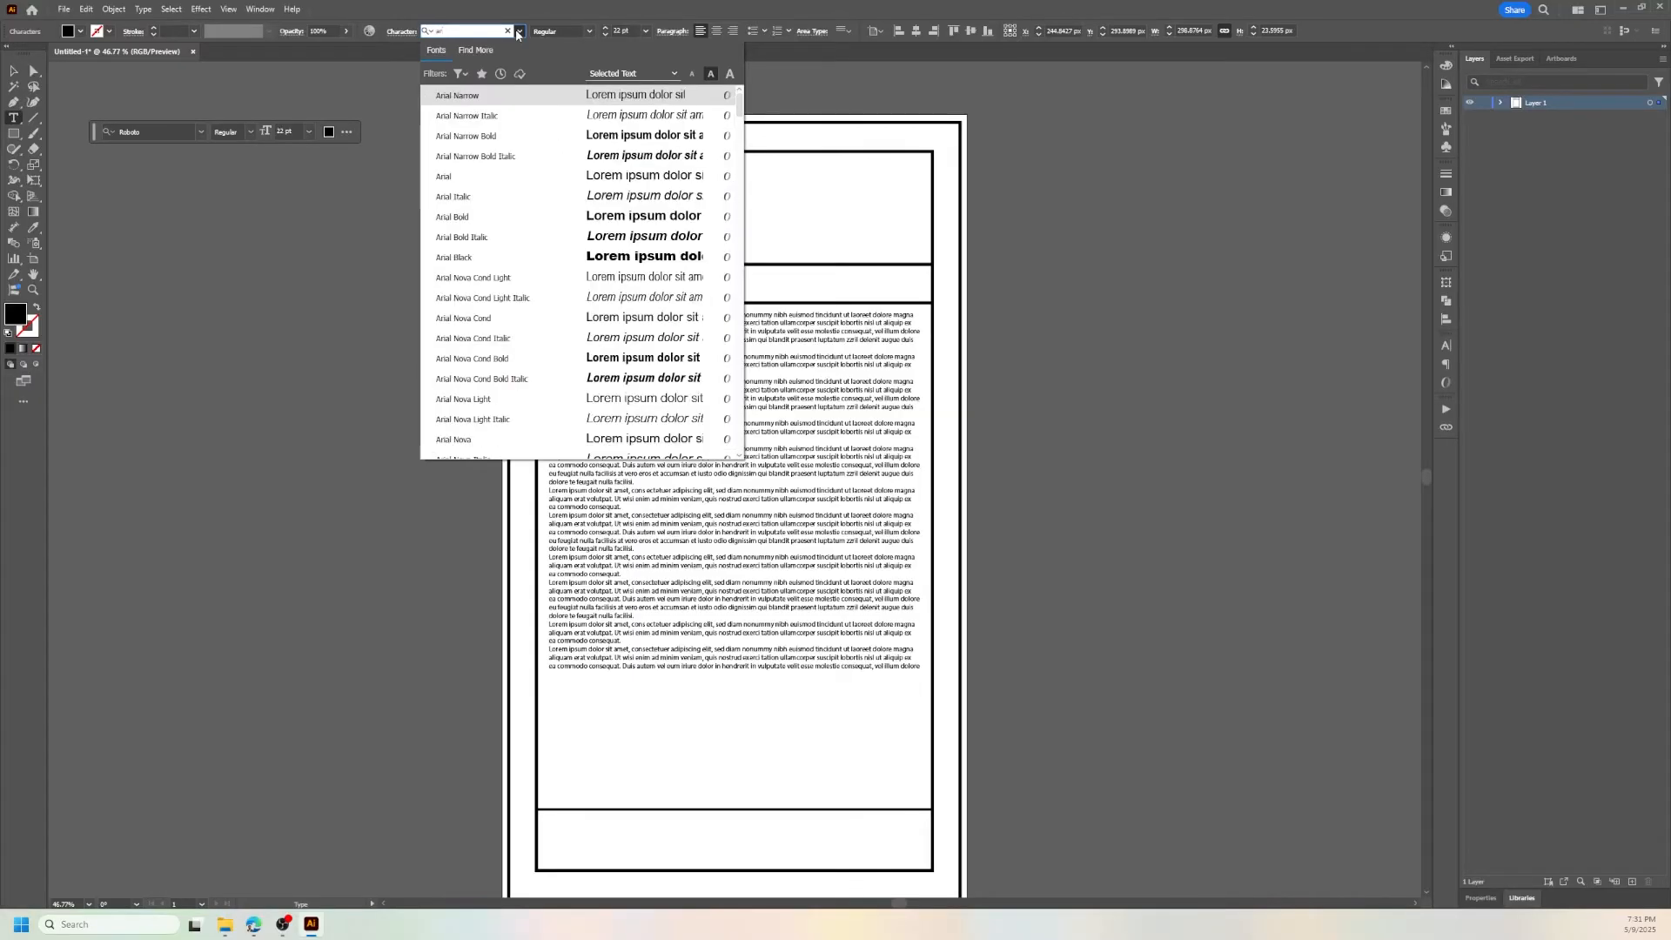
left_click(485, 176)
- Trim the placeholder heading to read "Lorem ipsum dolor sit amet"
left_click(717, 282)
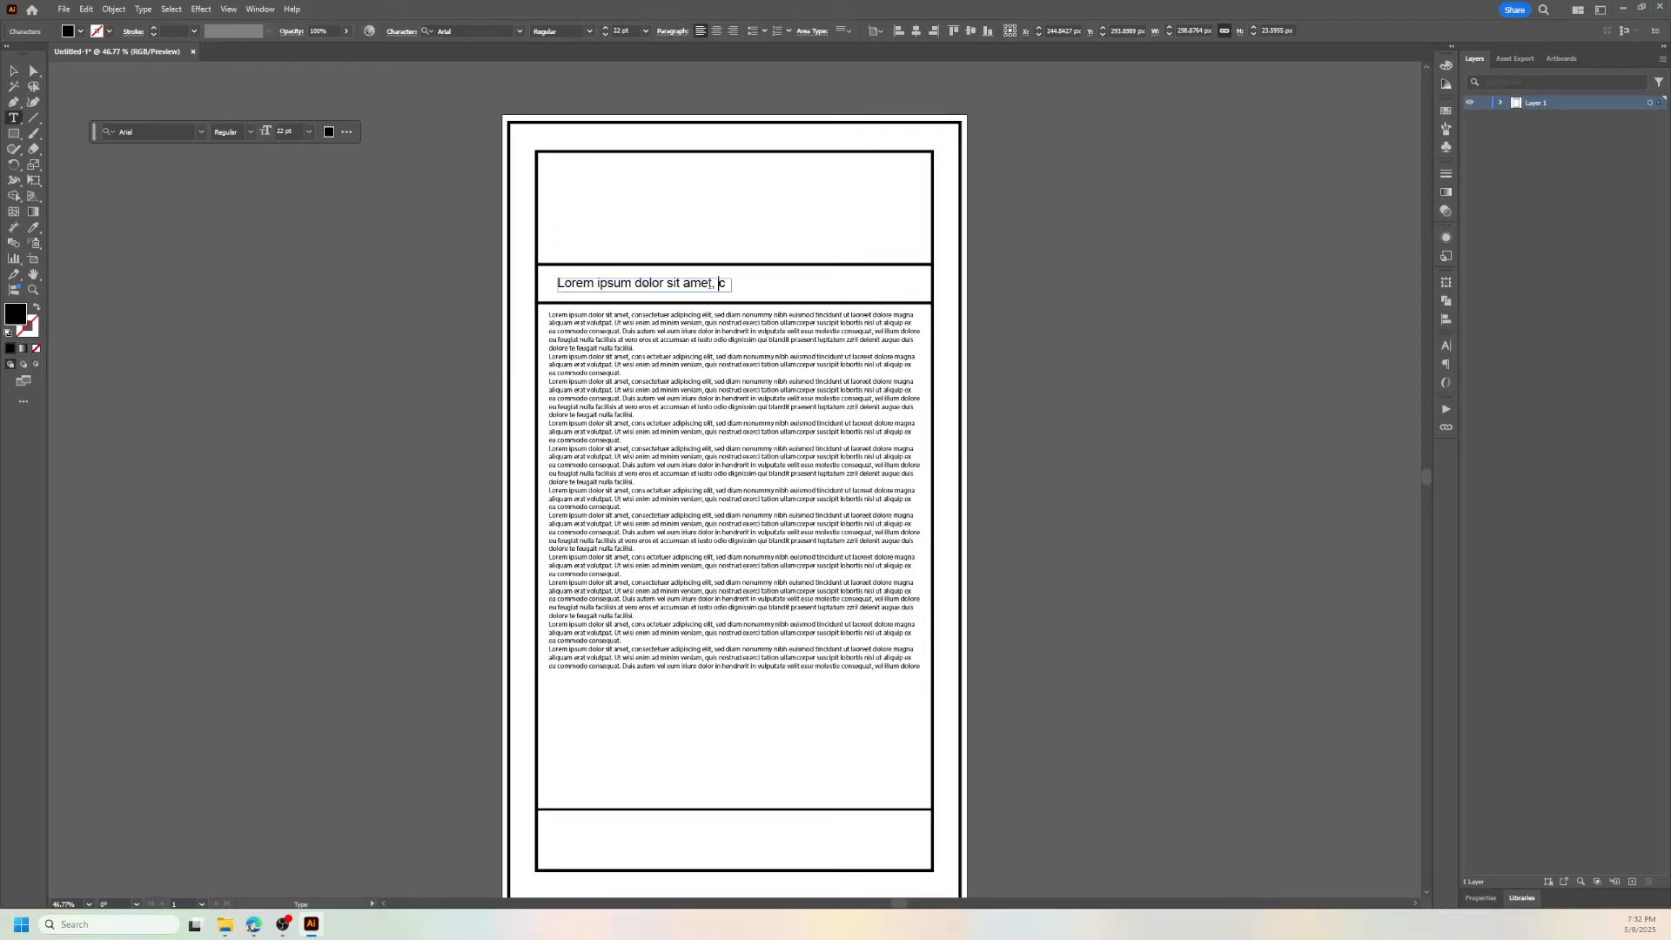
key("BackSpace")
key("BackSpace")
key("BackSpace")
key("Escape")
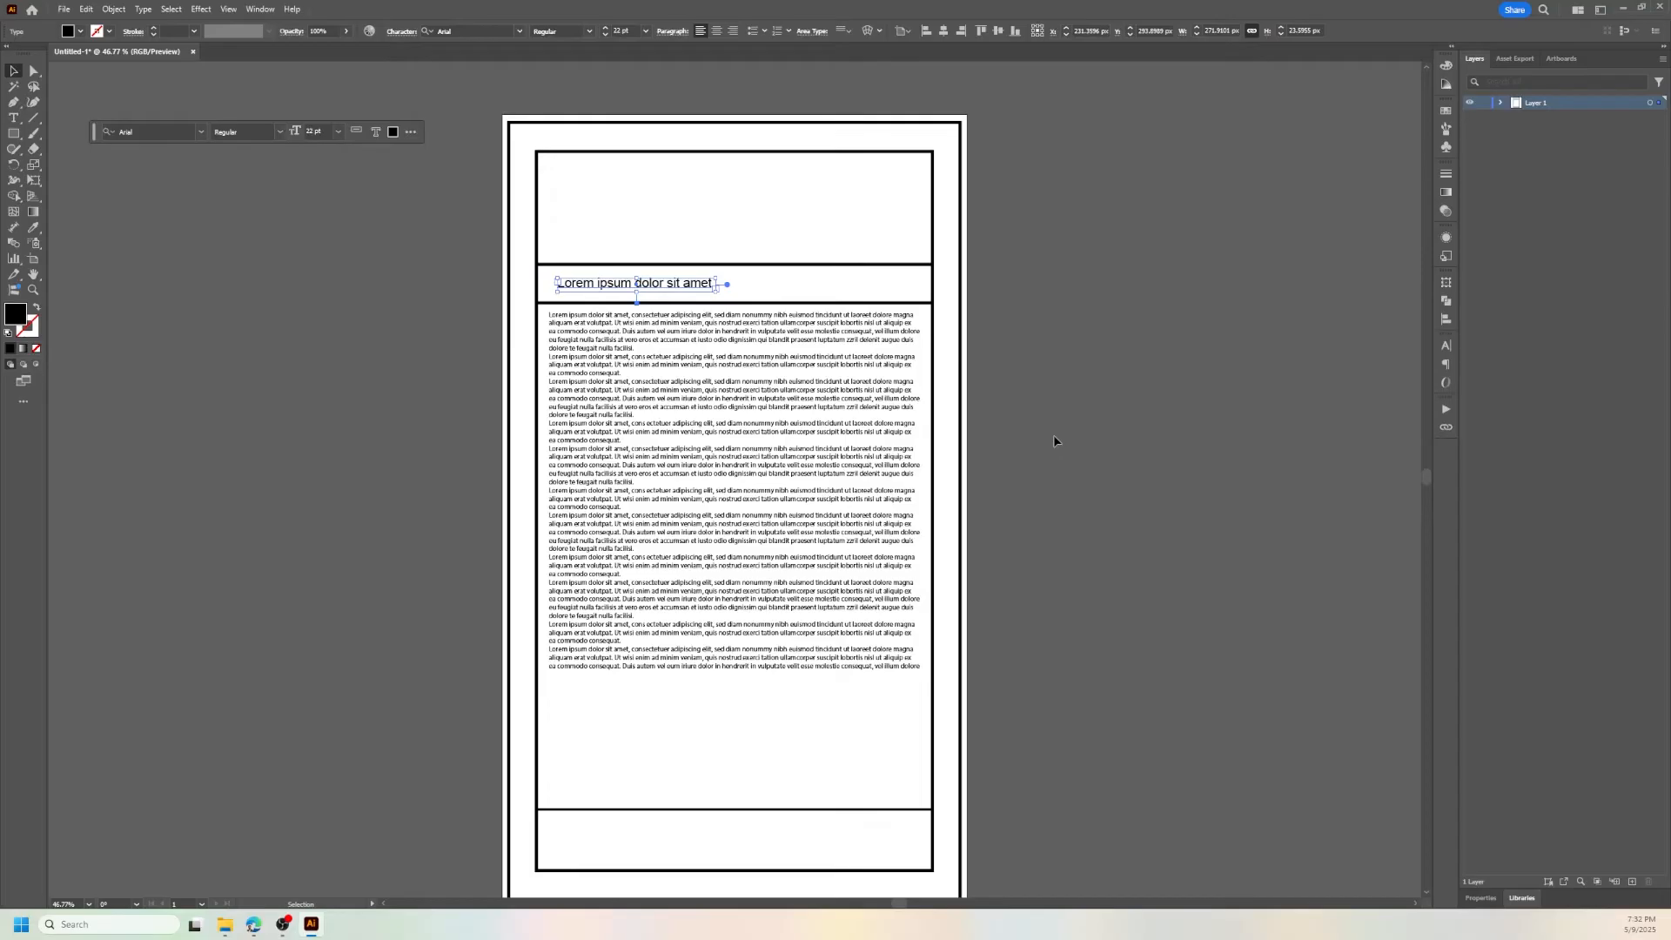
- Make the whole placeholder heading bold and deselect it with all its words fitting on one line
double_click(677, 282)
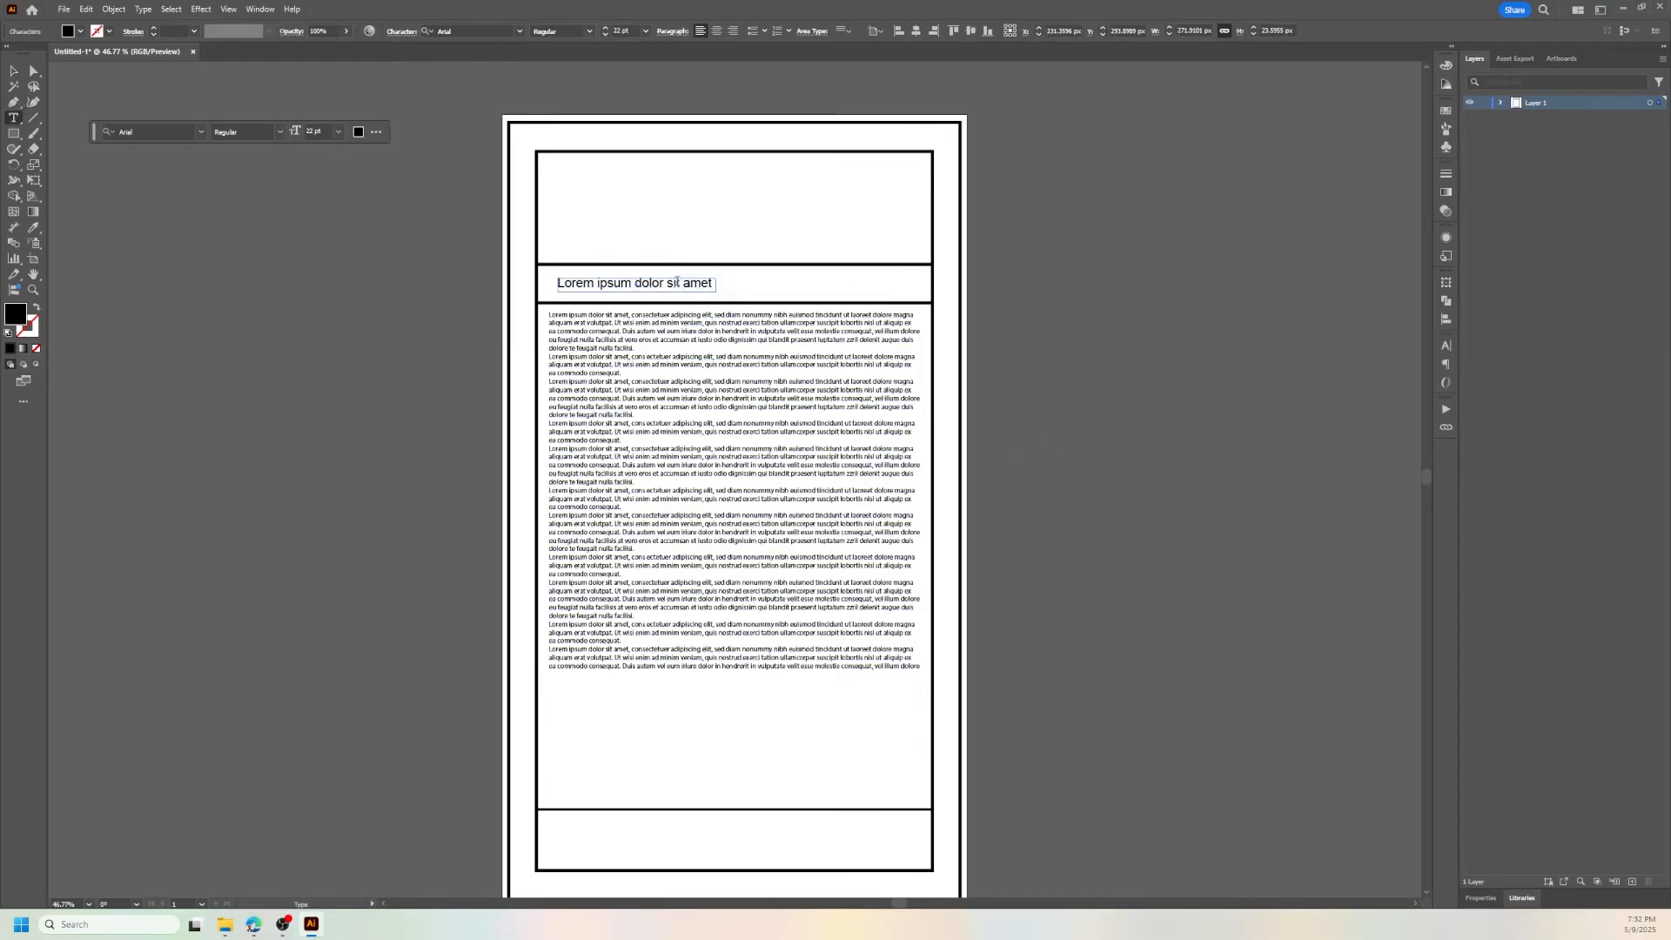
key("ctrl+a")
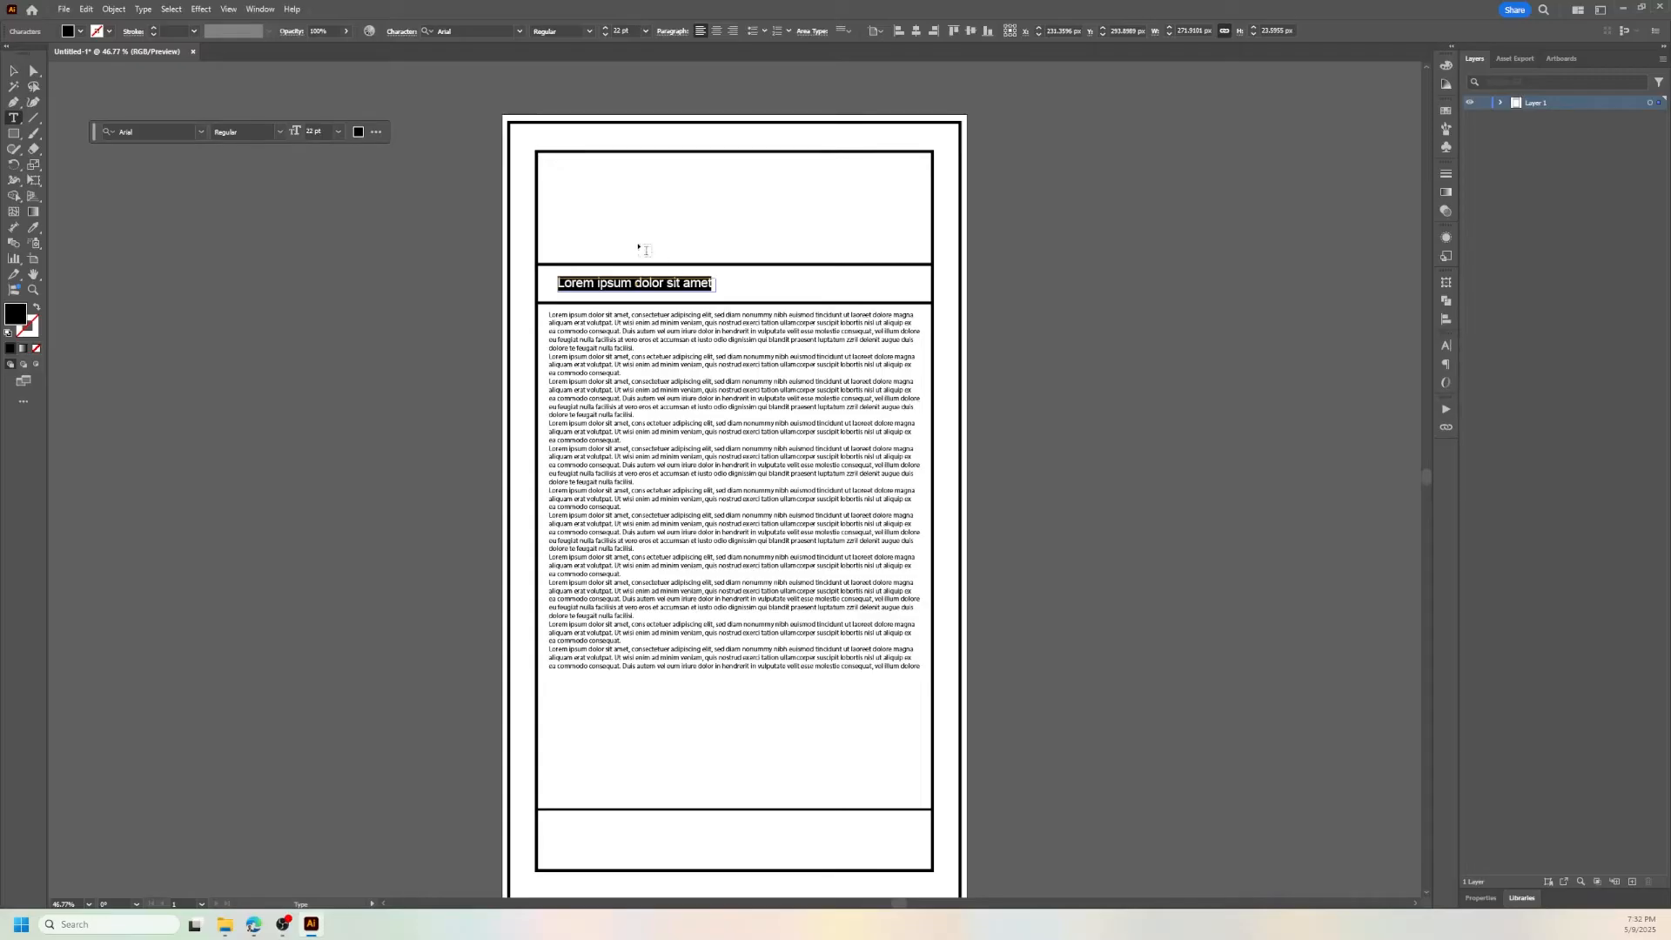
left_click(564, 32)
left_click(553, 133)
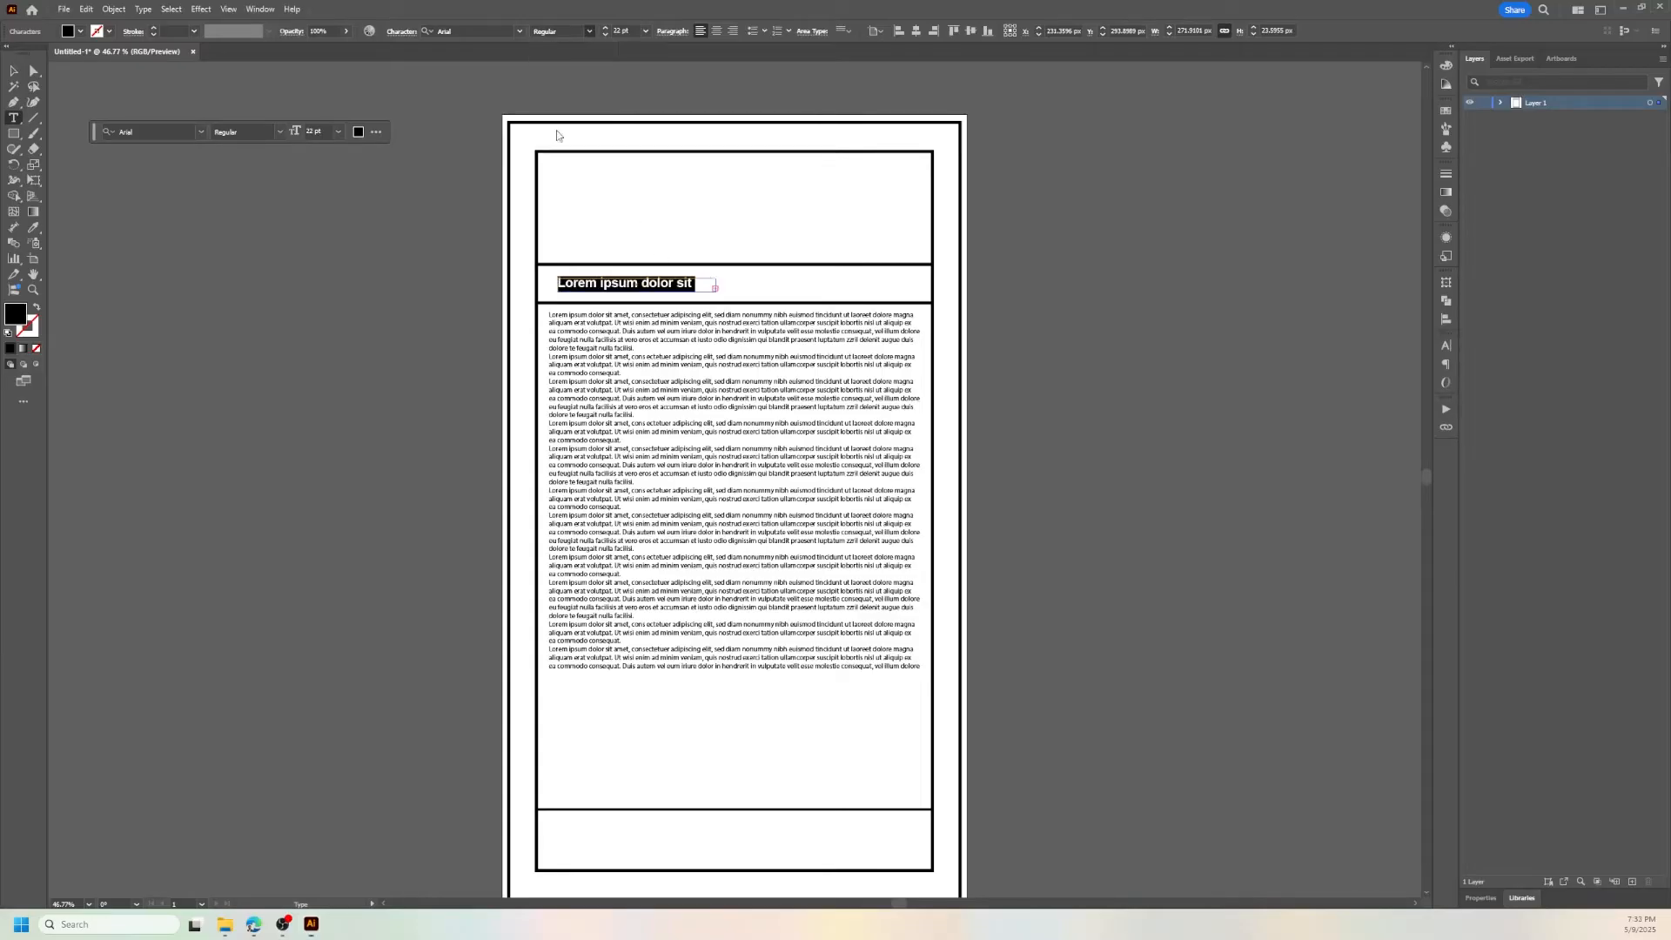
left_click(10, 72)
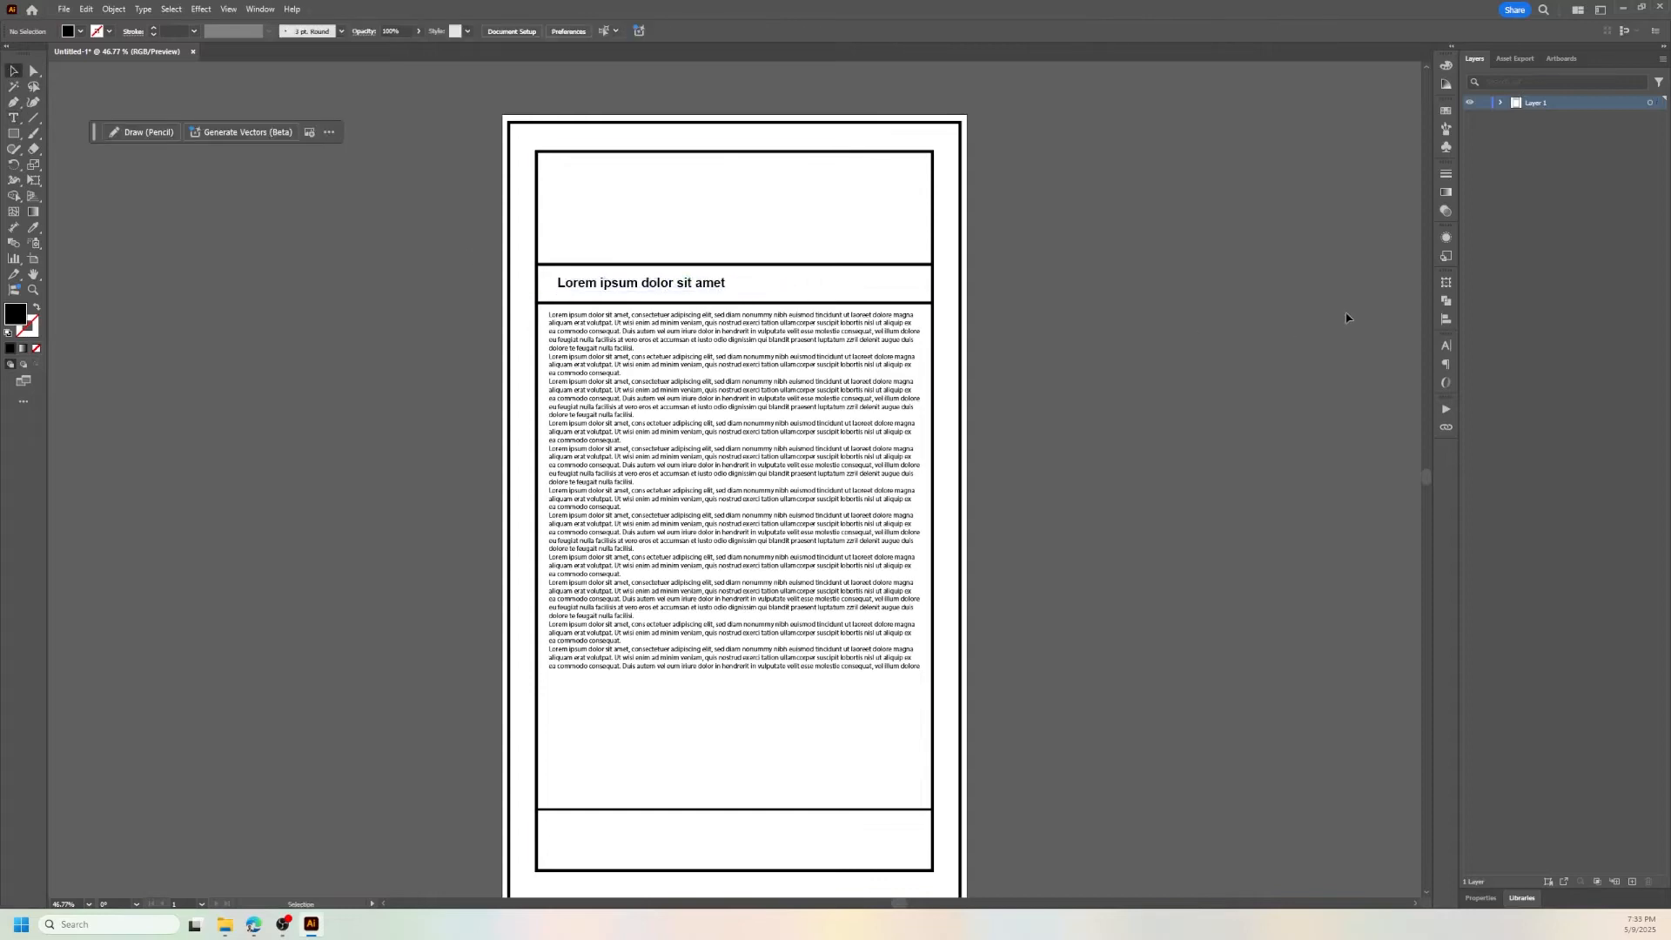
- Shorten the body text area and draw an unfilled rectangle with a black stroke in the space beneath it
scroll(732, 486, "down", 3)
scroll(1086, 510, "up", 2)
scroll(1085, 510, "up", 1)
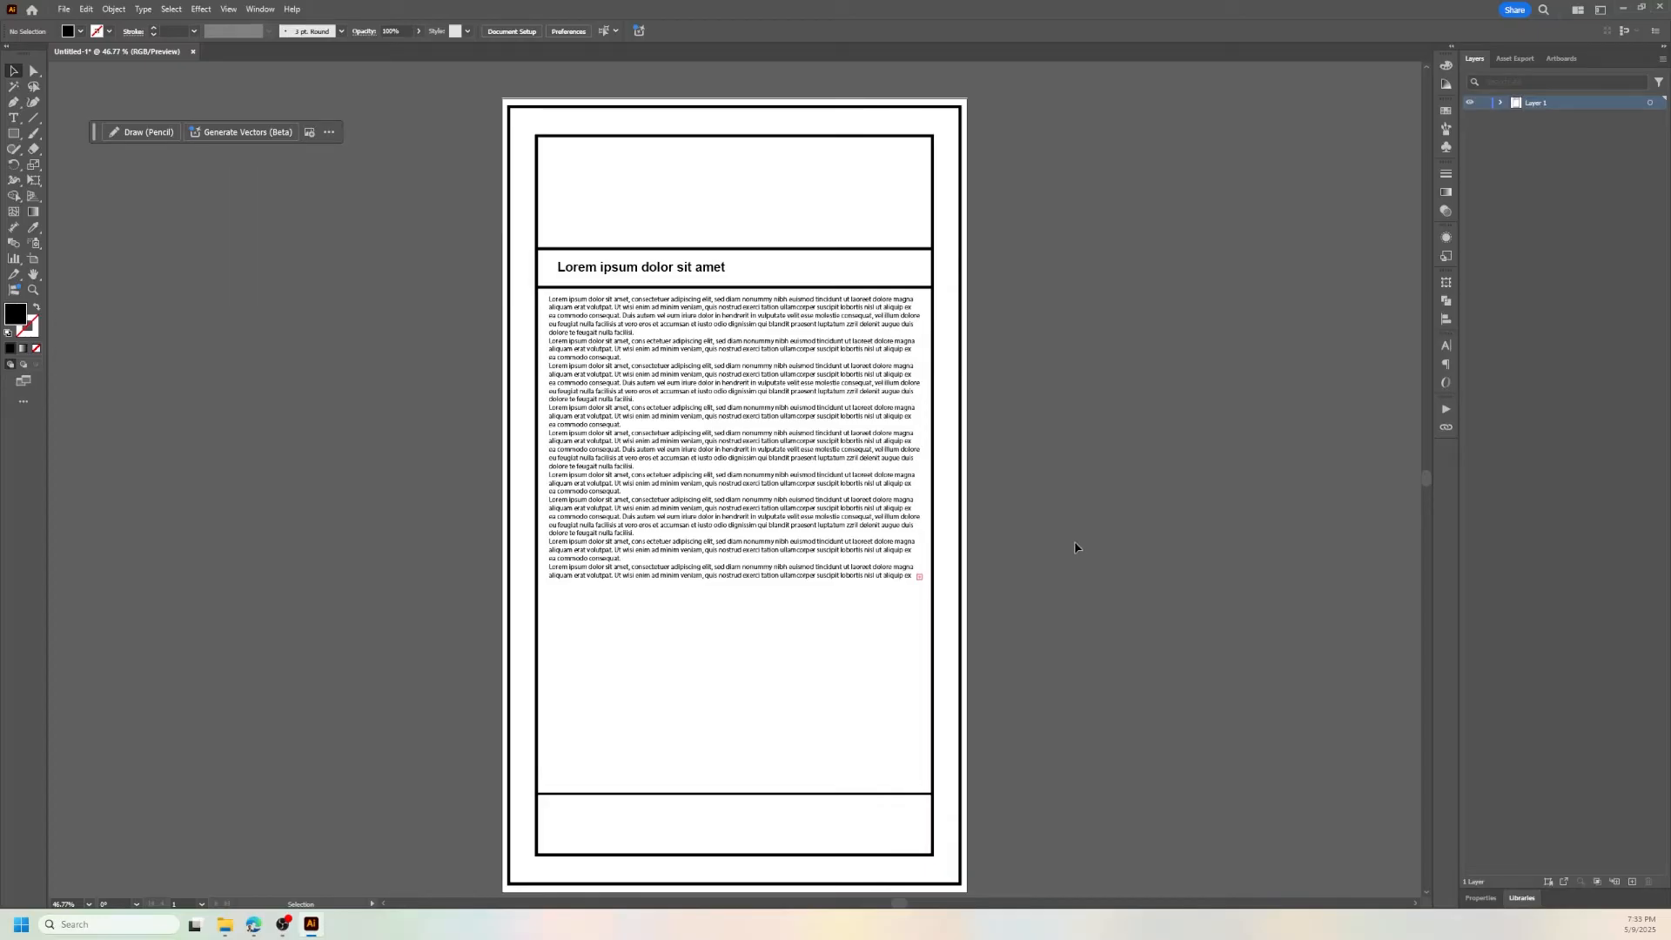
left_click(13, 134)
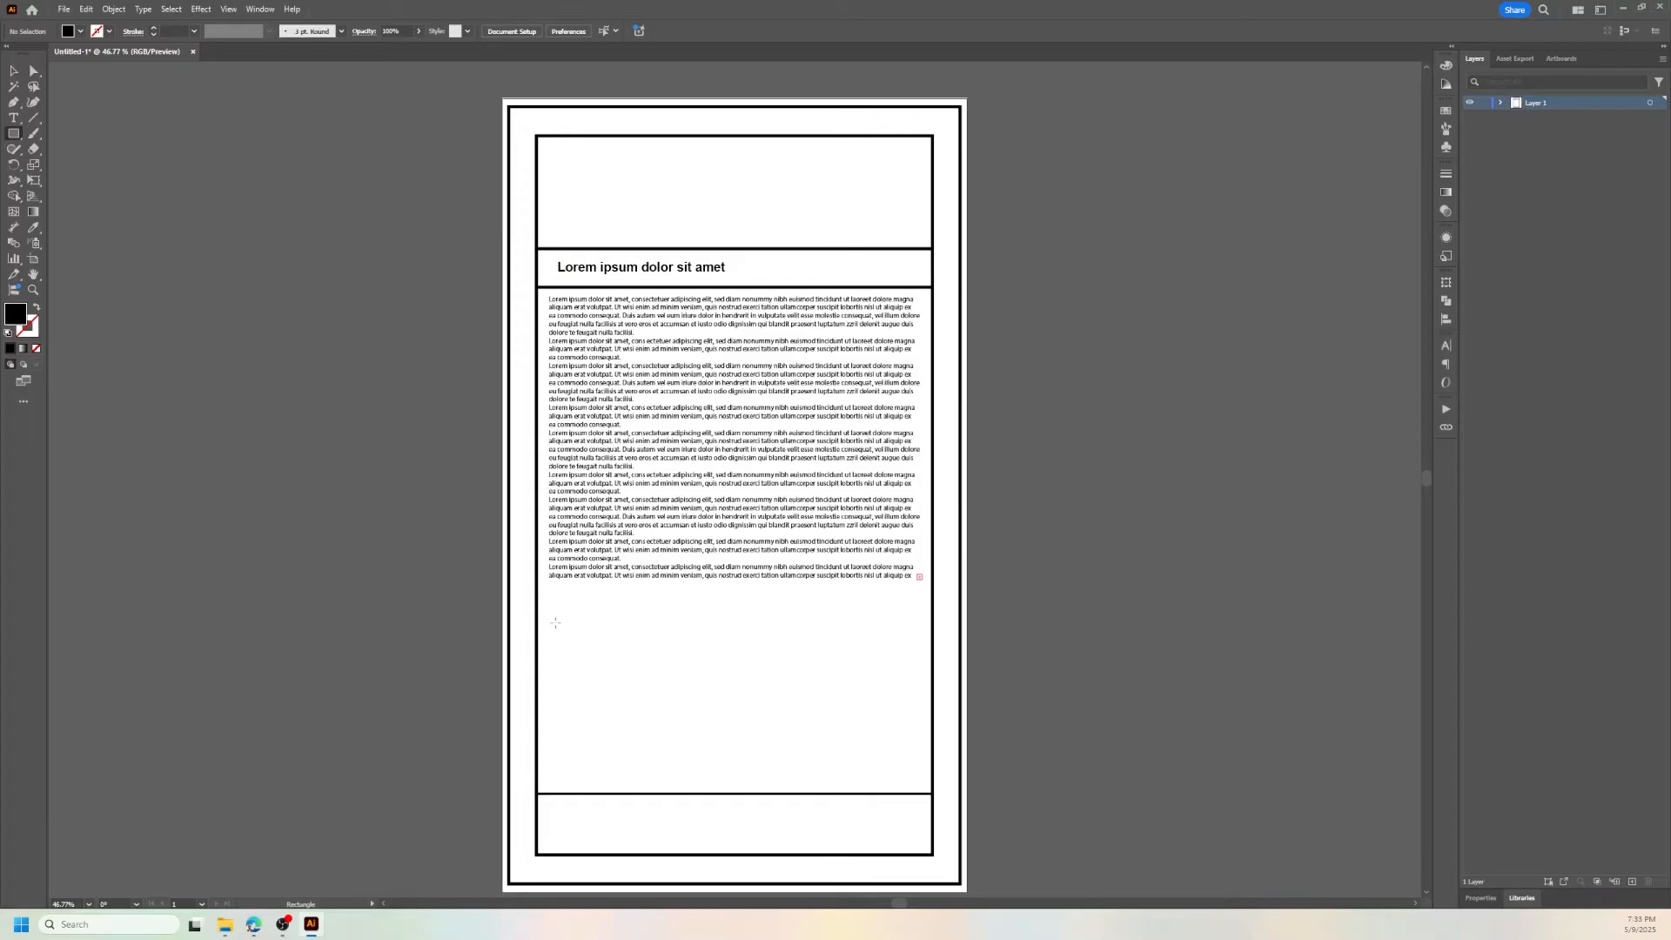
mouse_move(554, 606)
left_mouse_down()
mouse_move(601, 677)
mouse_move(729, 730)
mouse_move(680, 762)
mouse_move(917, 772)
left_mouse_up()
key("shift+x")
key("v")
left_click(1091, 623)
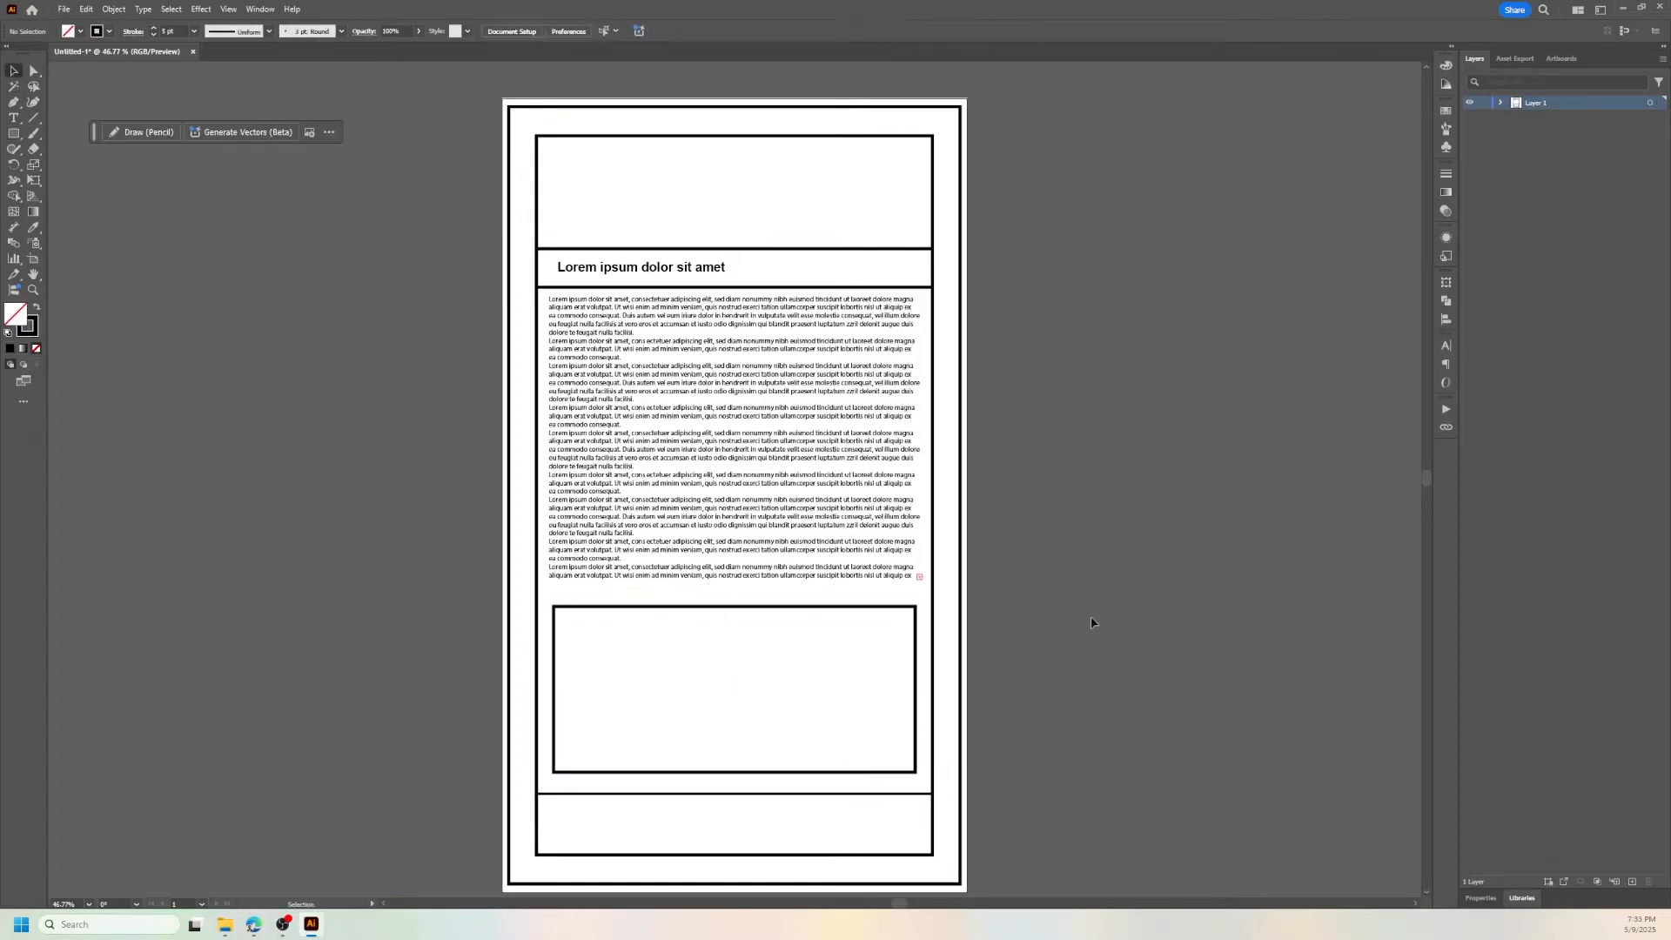
- Draw a vertical line about 281 px tall through the rectangle below the body text and center it horizontally on the artboard
left_click(33, 117)
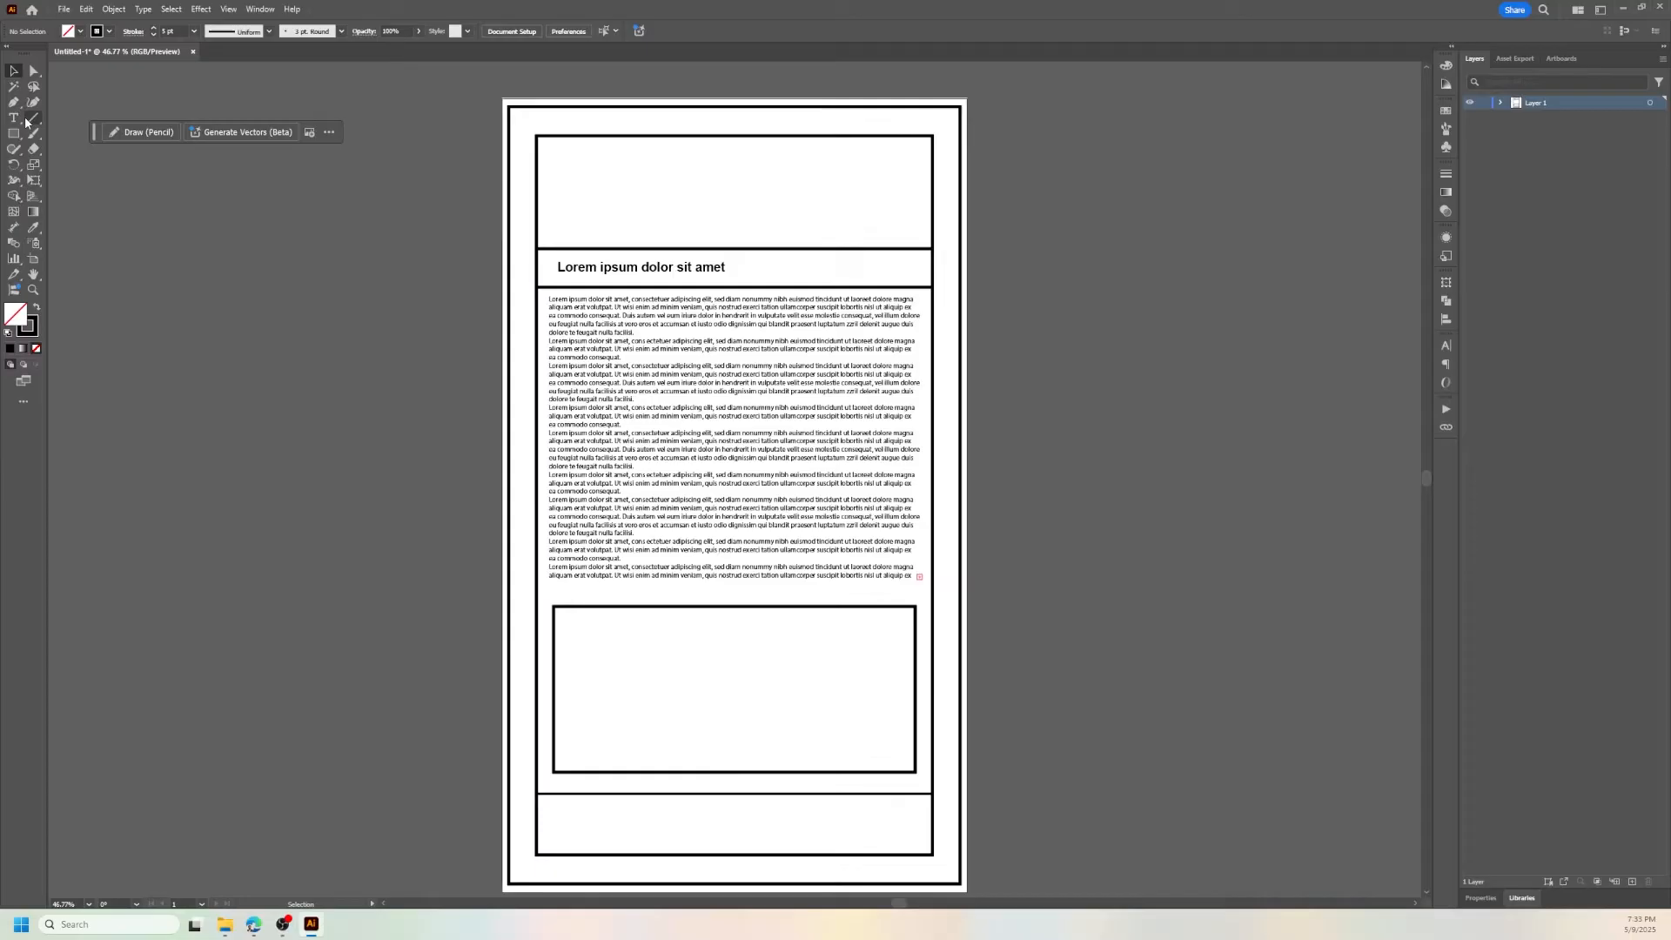
left_click_drag(724, 606, 724, 772)
key("v")
left_click(737, 680)
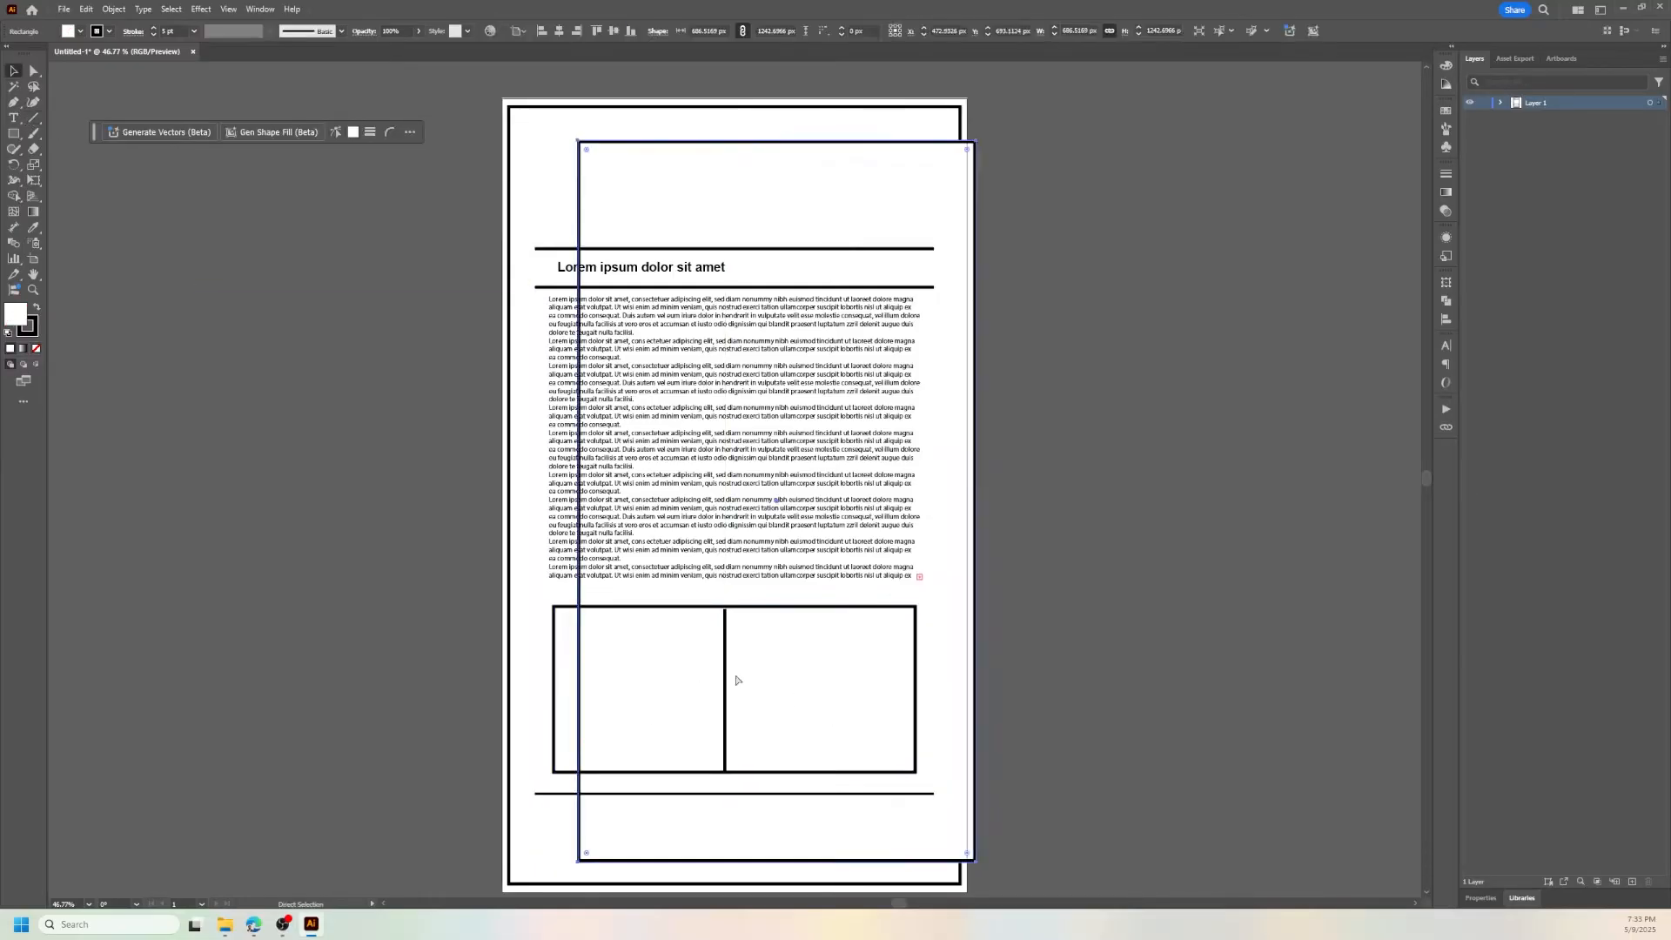
key("ctrl+z")
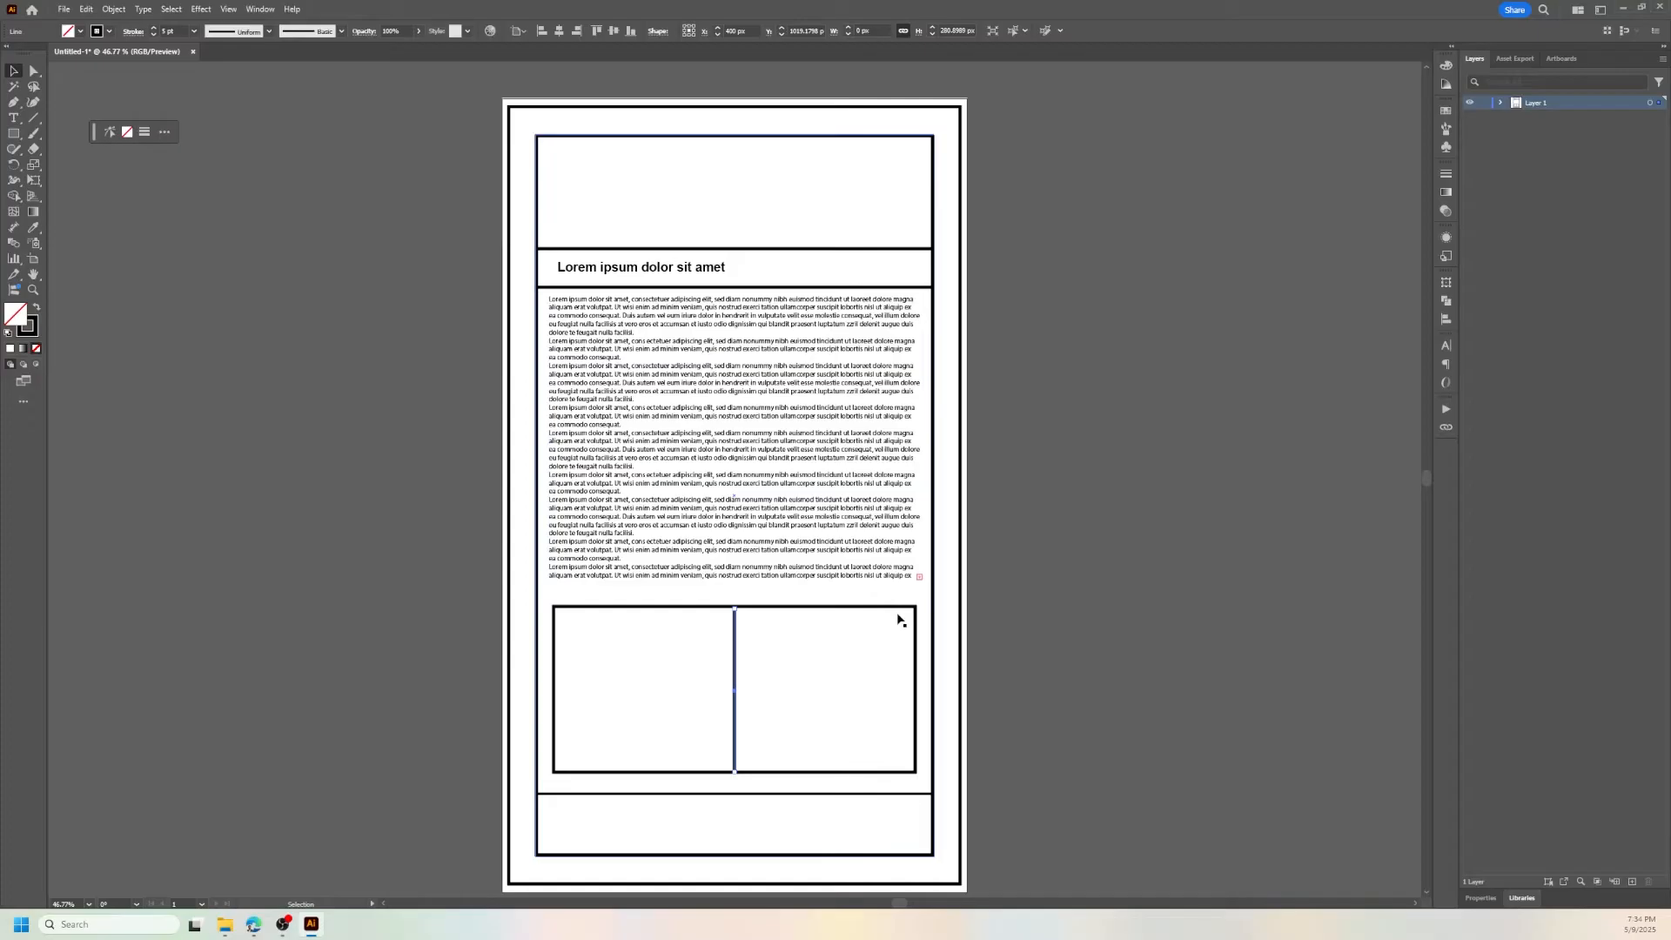
key("m")
left_click_drag(589, 607, 608, 640)
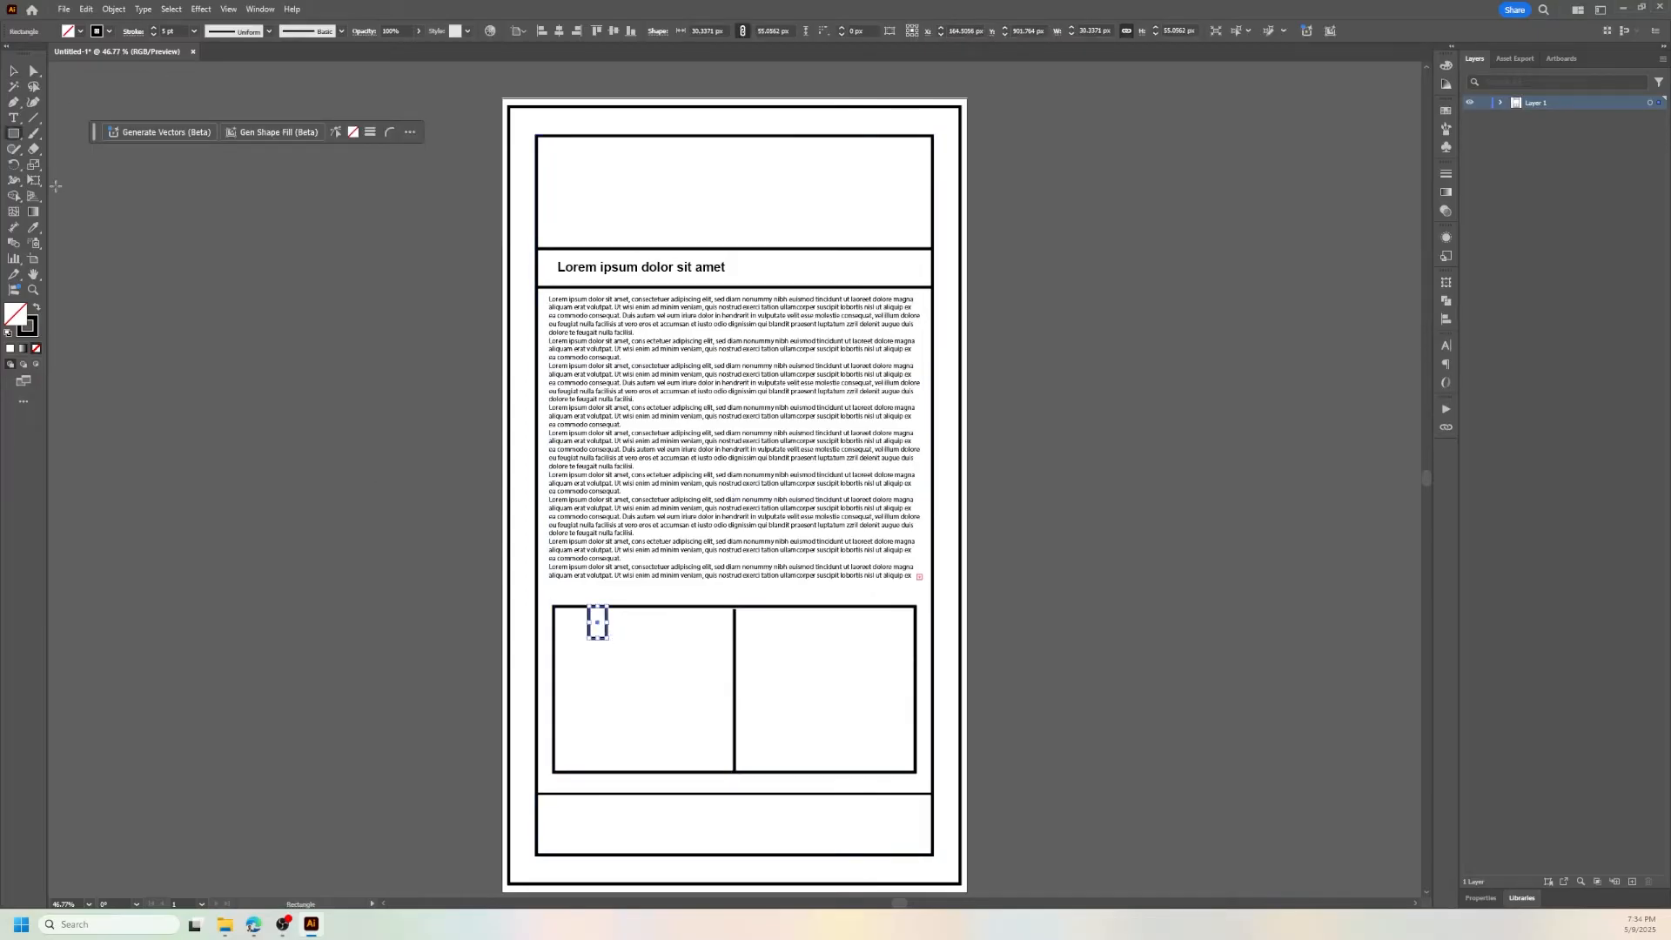
left_click(37, 308)
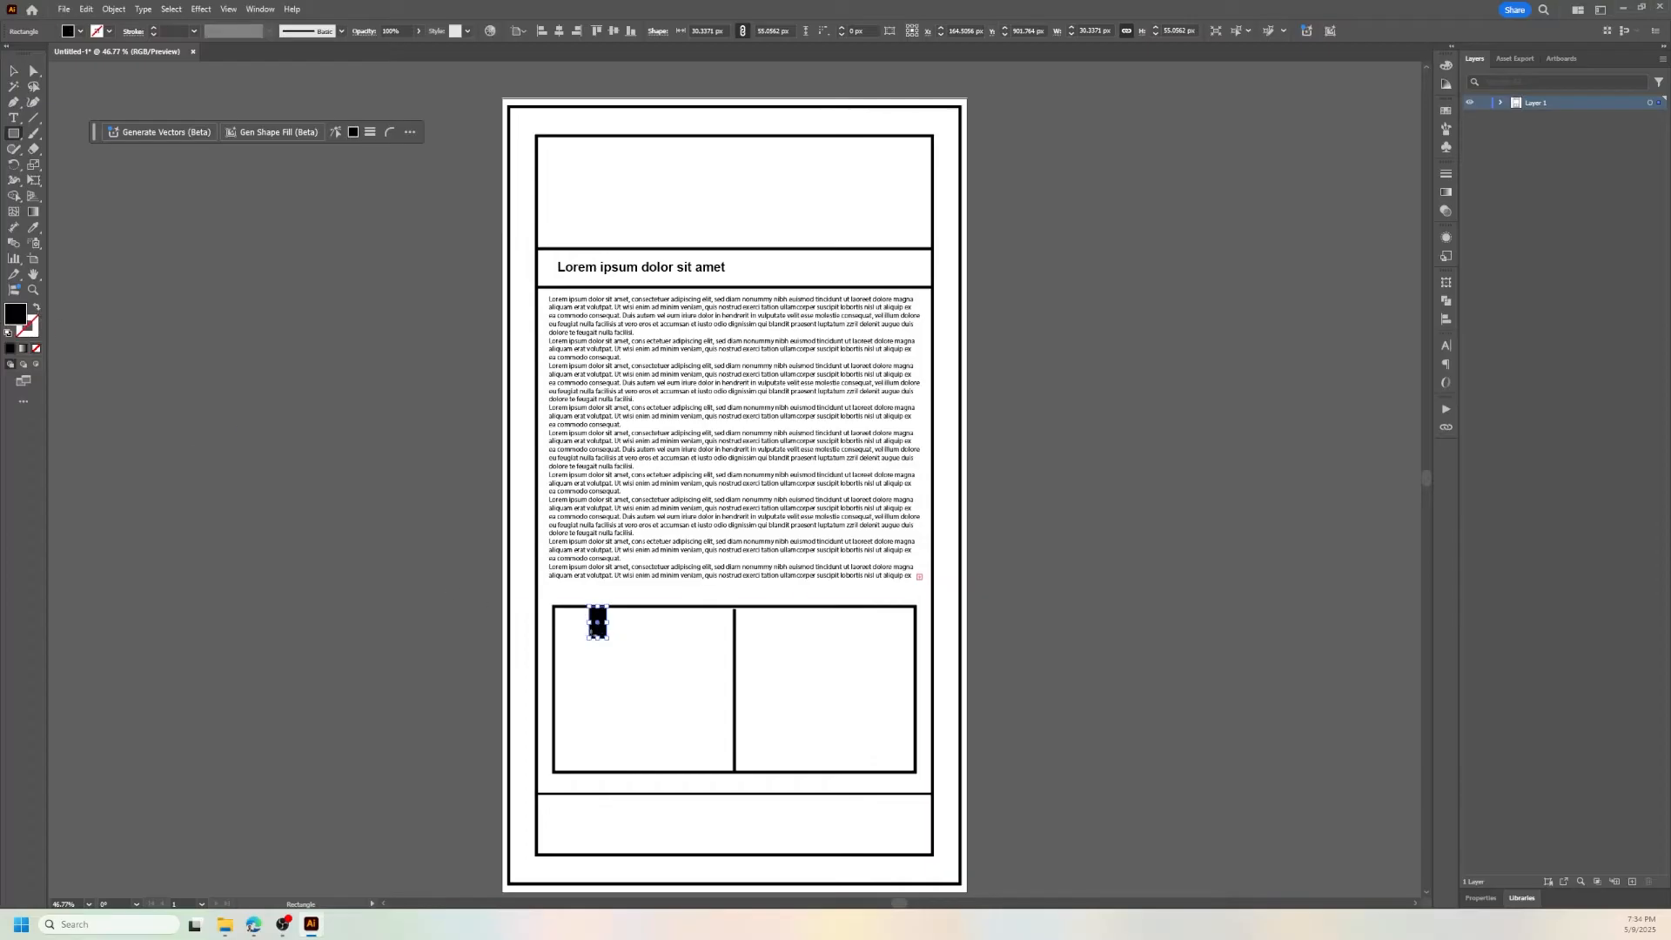
left_click_drag(598, 640, 598, 628)
left_click(14, 71)
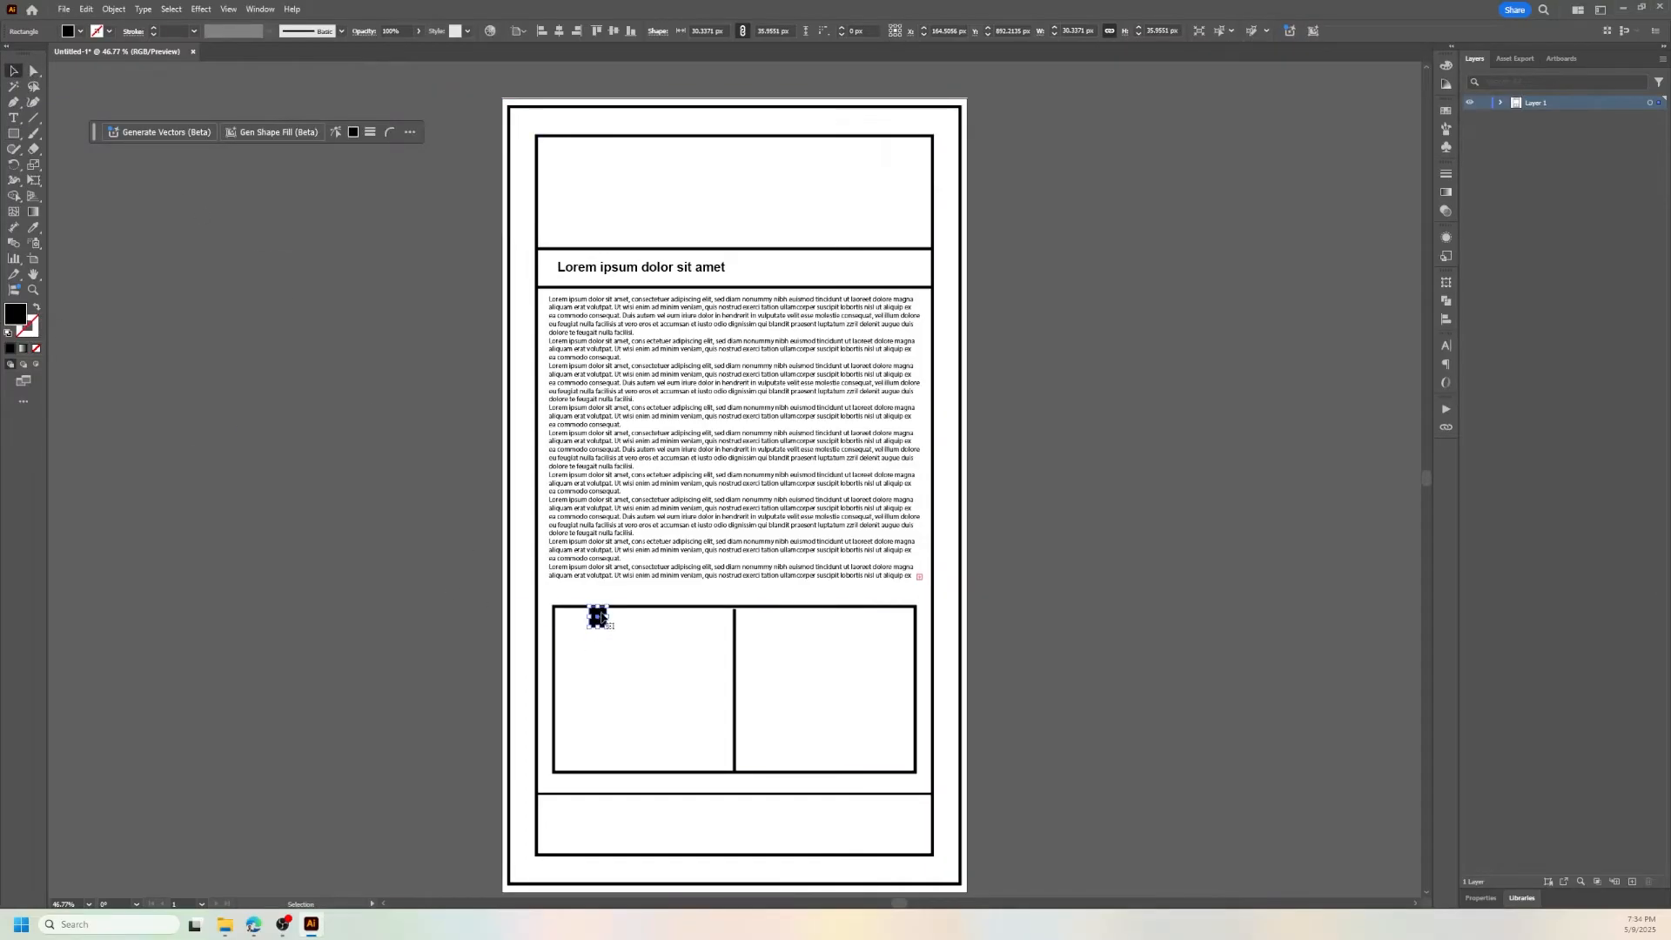
left_click_drag(600, 618, 811, 624)
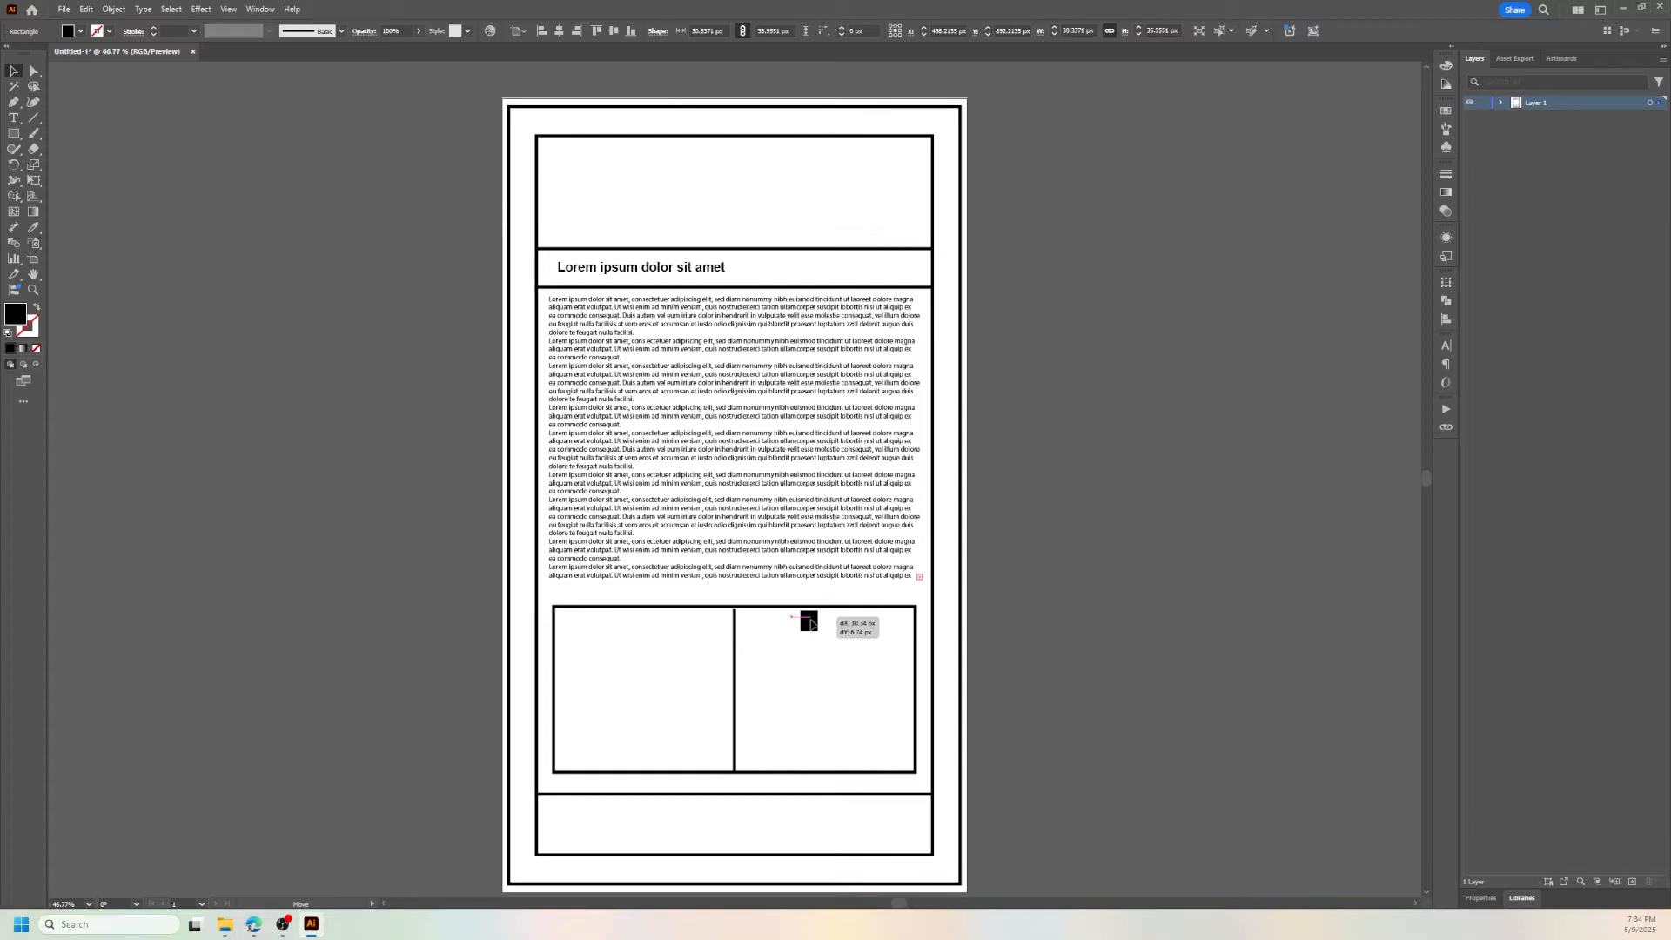
left_click_drag(811, 624, 852, 659)
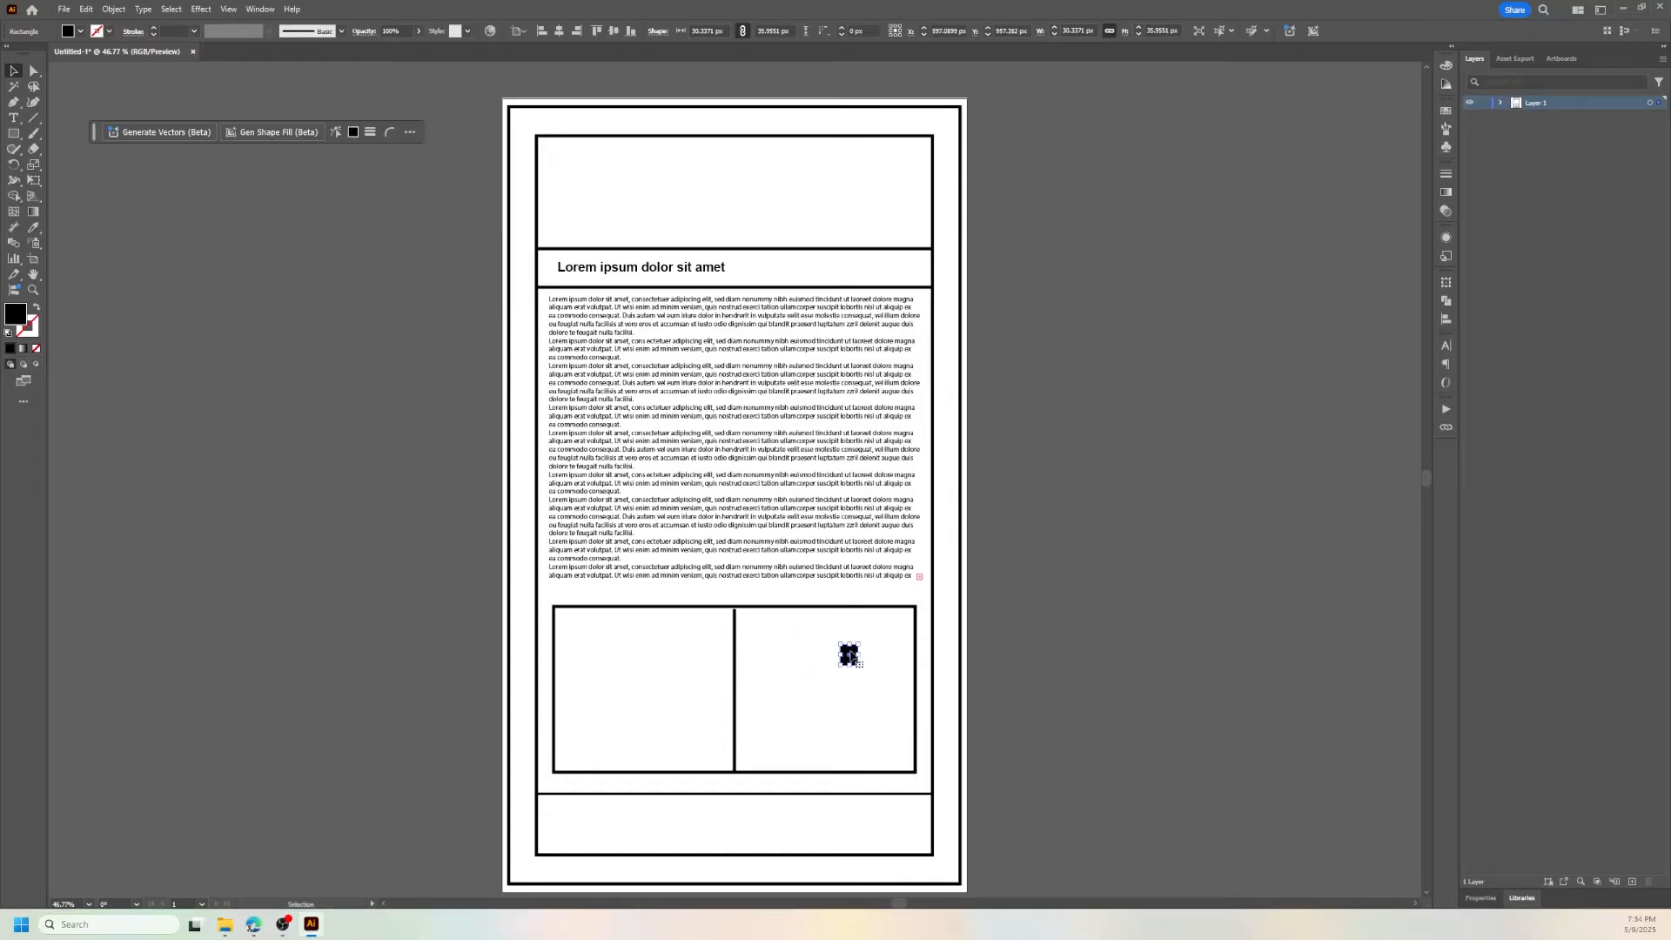
key("Delete")
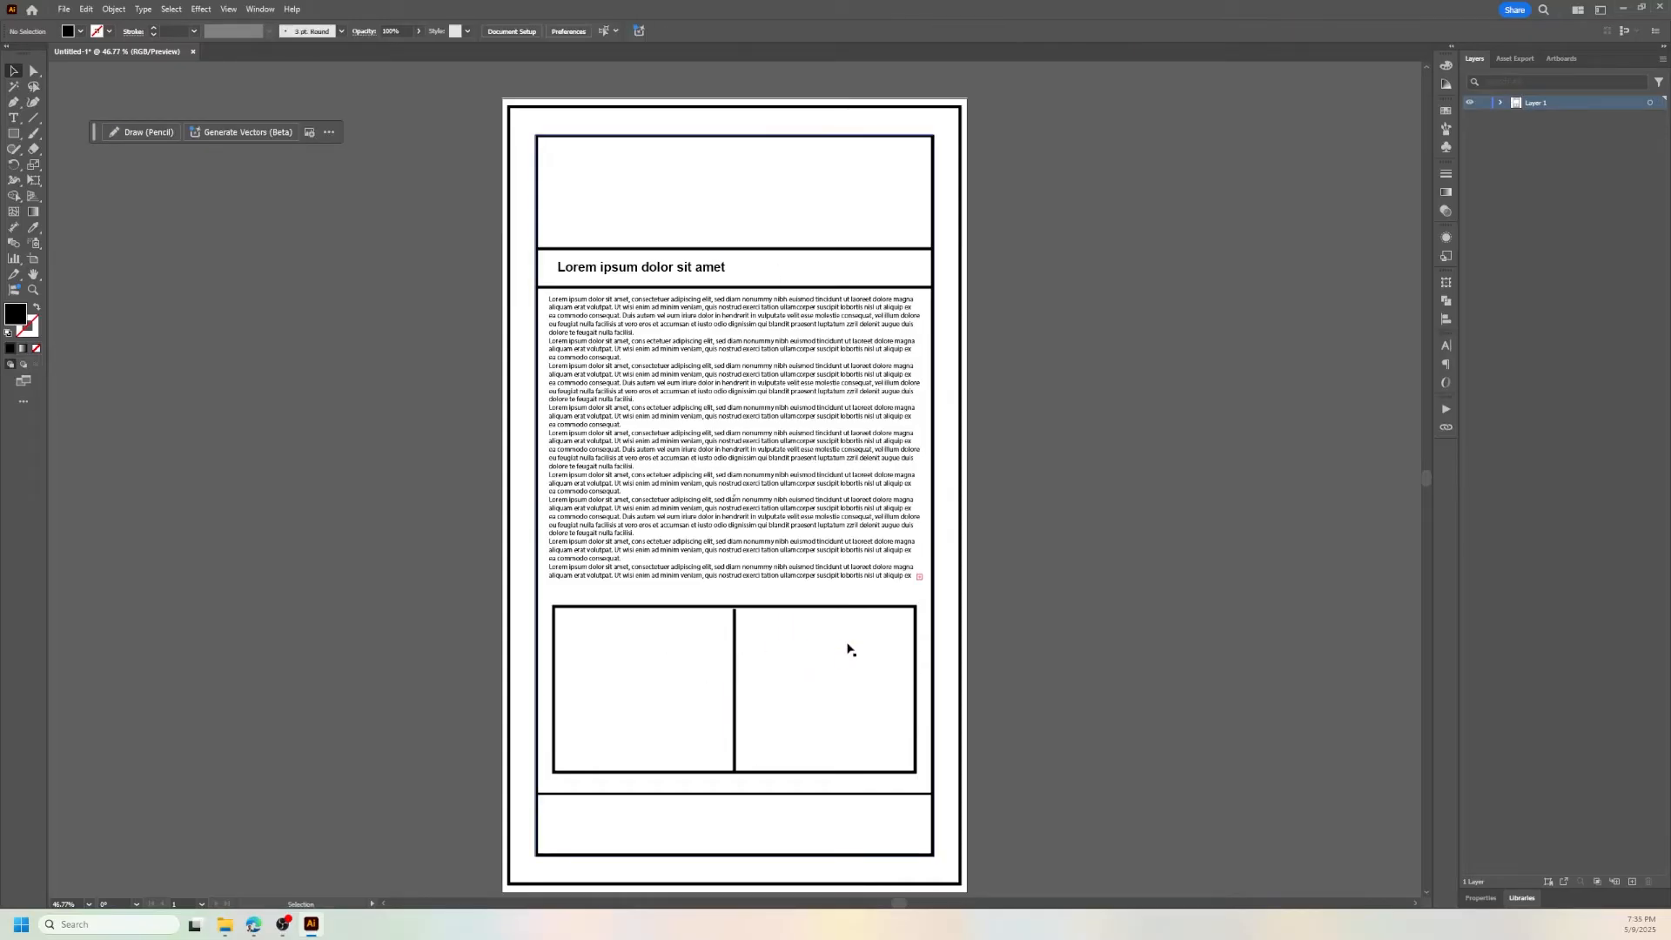
- Draw a black-filled rectangle in the upper part of the box's left half and place an identical one in the right half
left_click(14, 133)
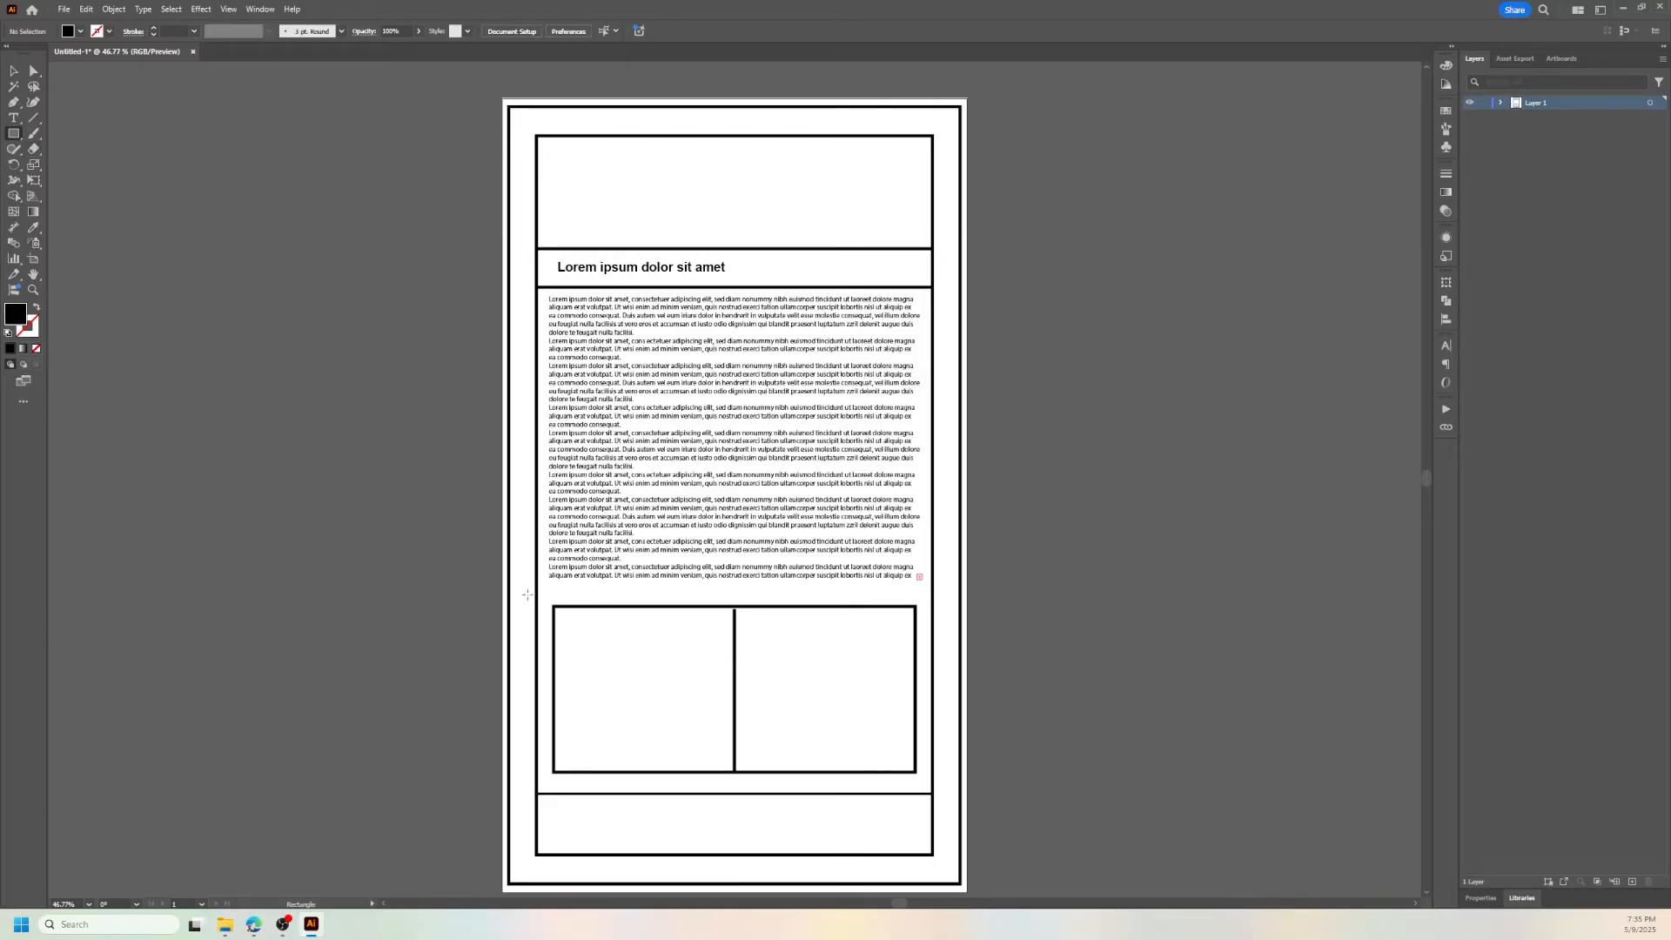
mouse_move(566, 617)
left_mouse_down()
mouse_move(719, 698)
mouse_move(818, 660)
mouse_move(676, 659)
mouse_move(855, 662)
left_mouse_up()
key("v")
left_click(1007, 686)
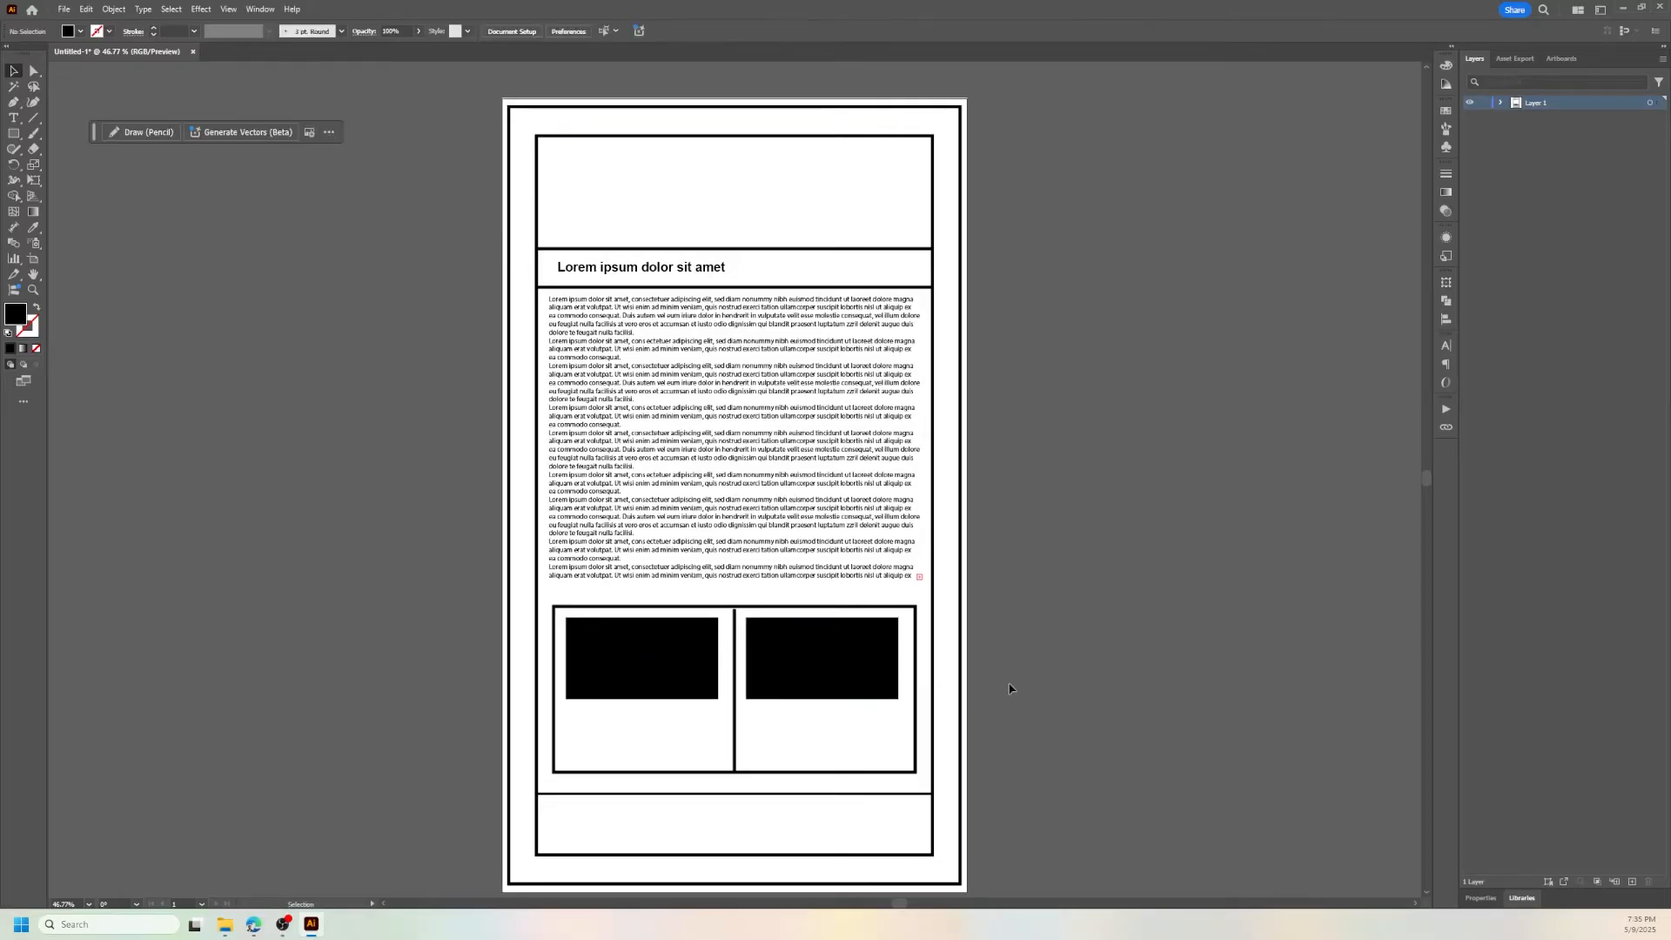
- Draw a horizontal line about 663 px long across the two-part box beneath the black rectangles, with a black 0.75 pt stroke
scroll(1039, 727, "down", 2)
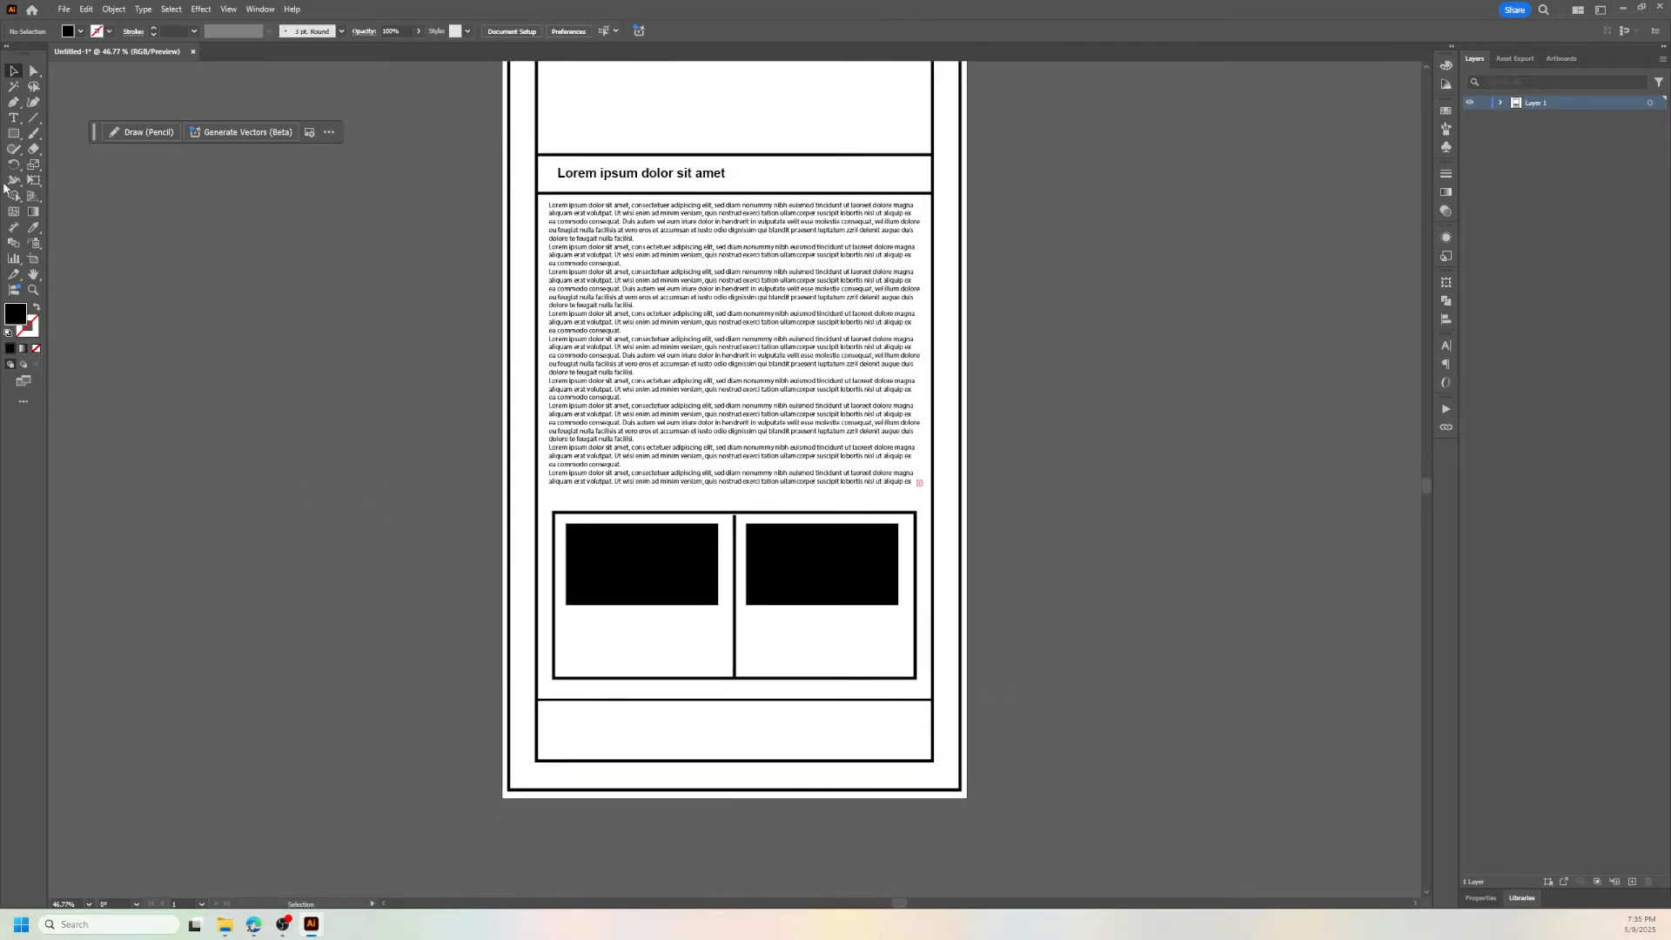
left_click(33, 118)
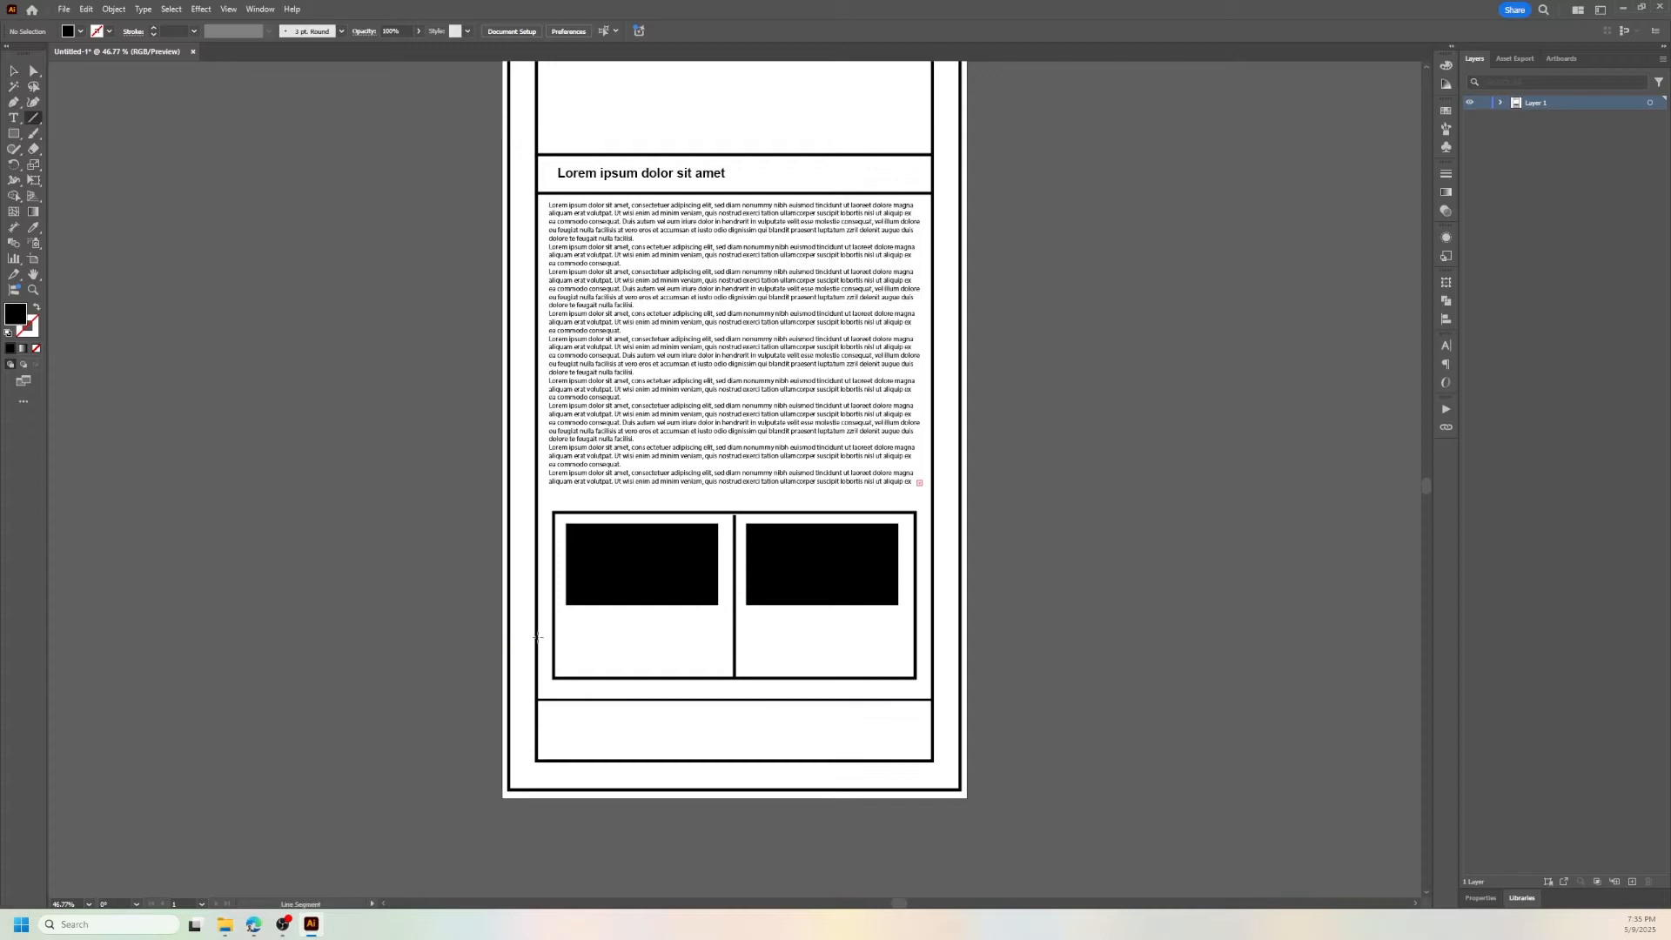
left_click_drag(542, 616, 928, 616)
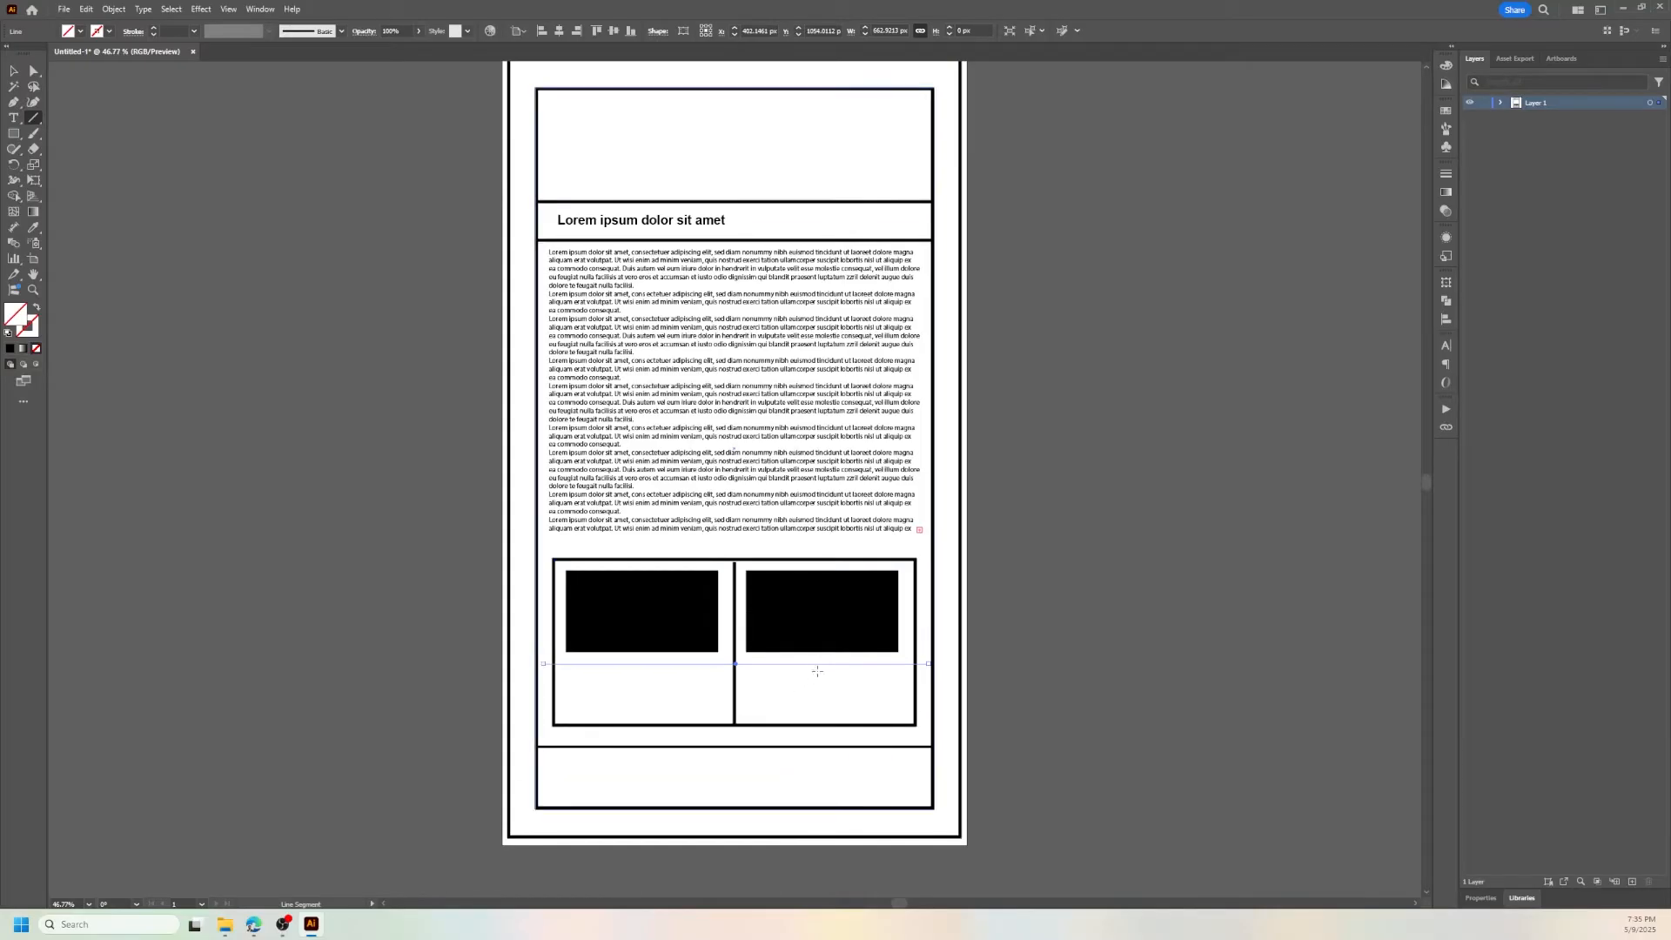
scroll(813, 649, "up", 1)
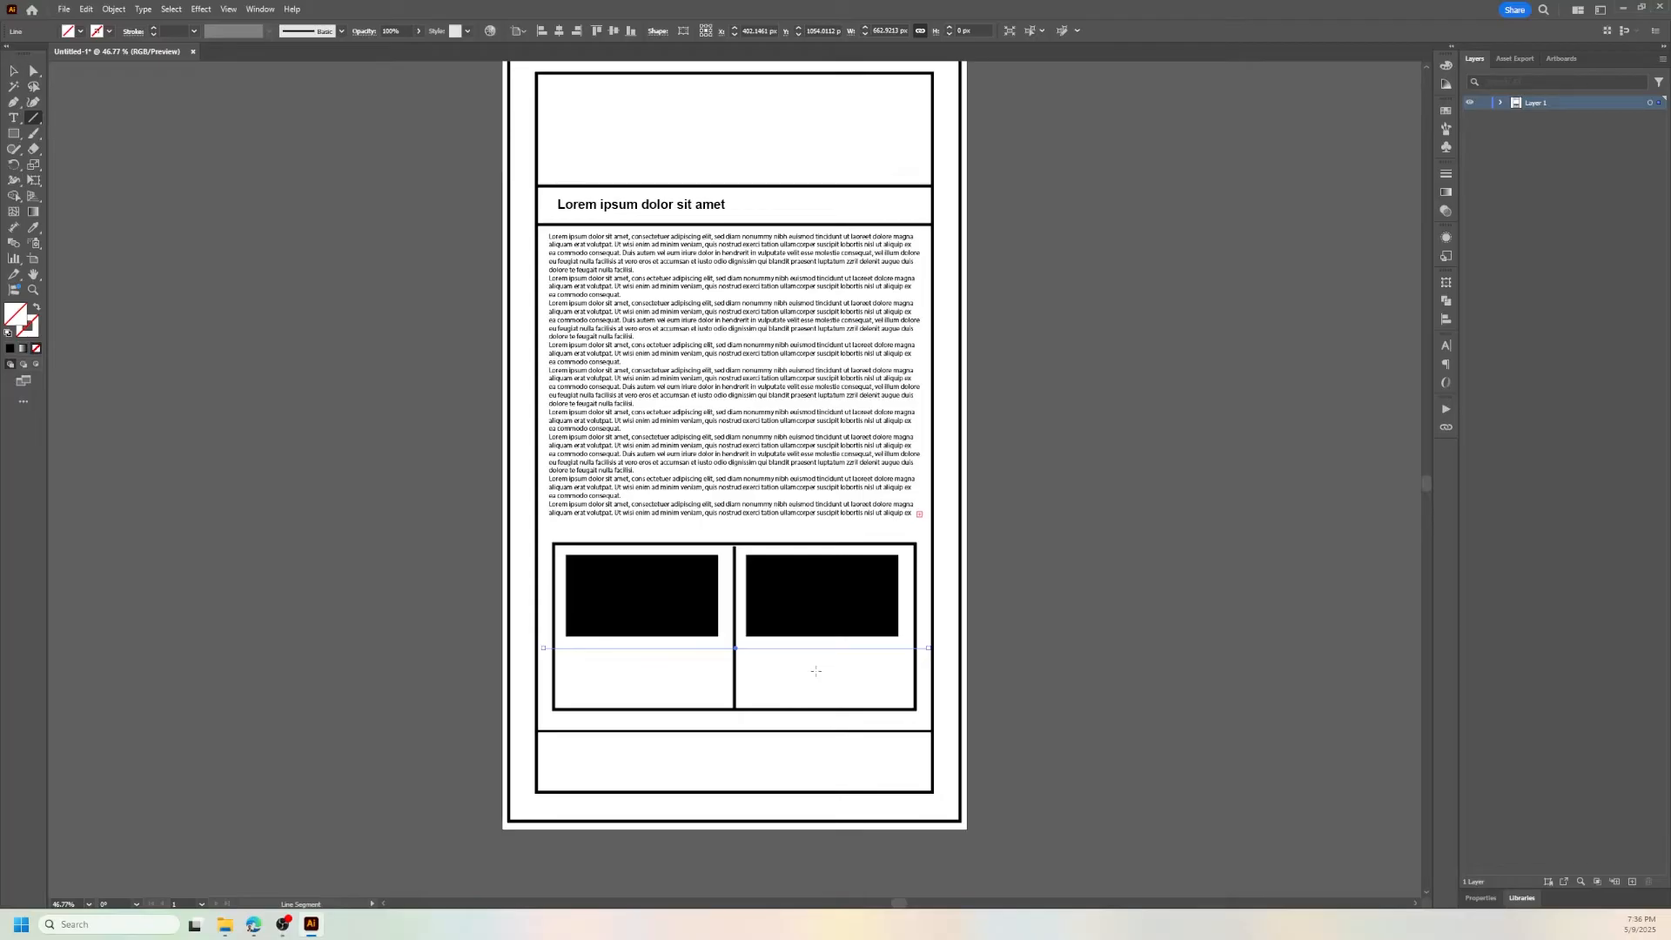
key("v")
left_click(1047, 619)
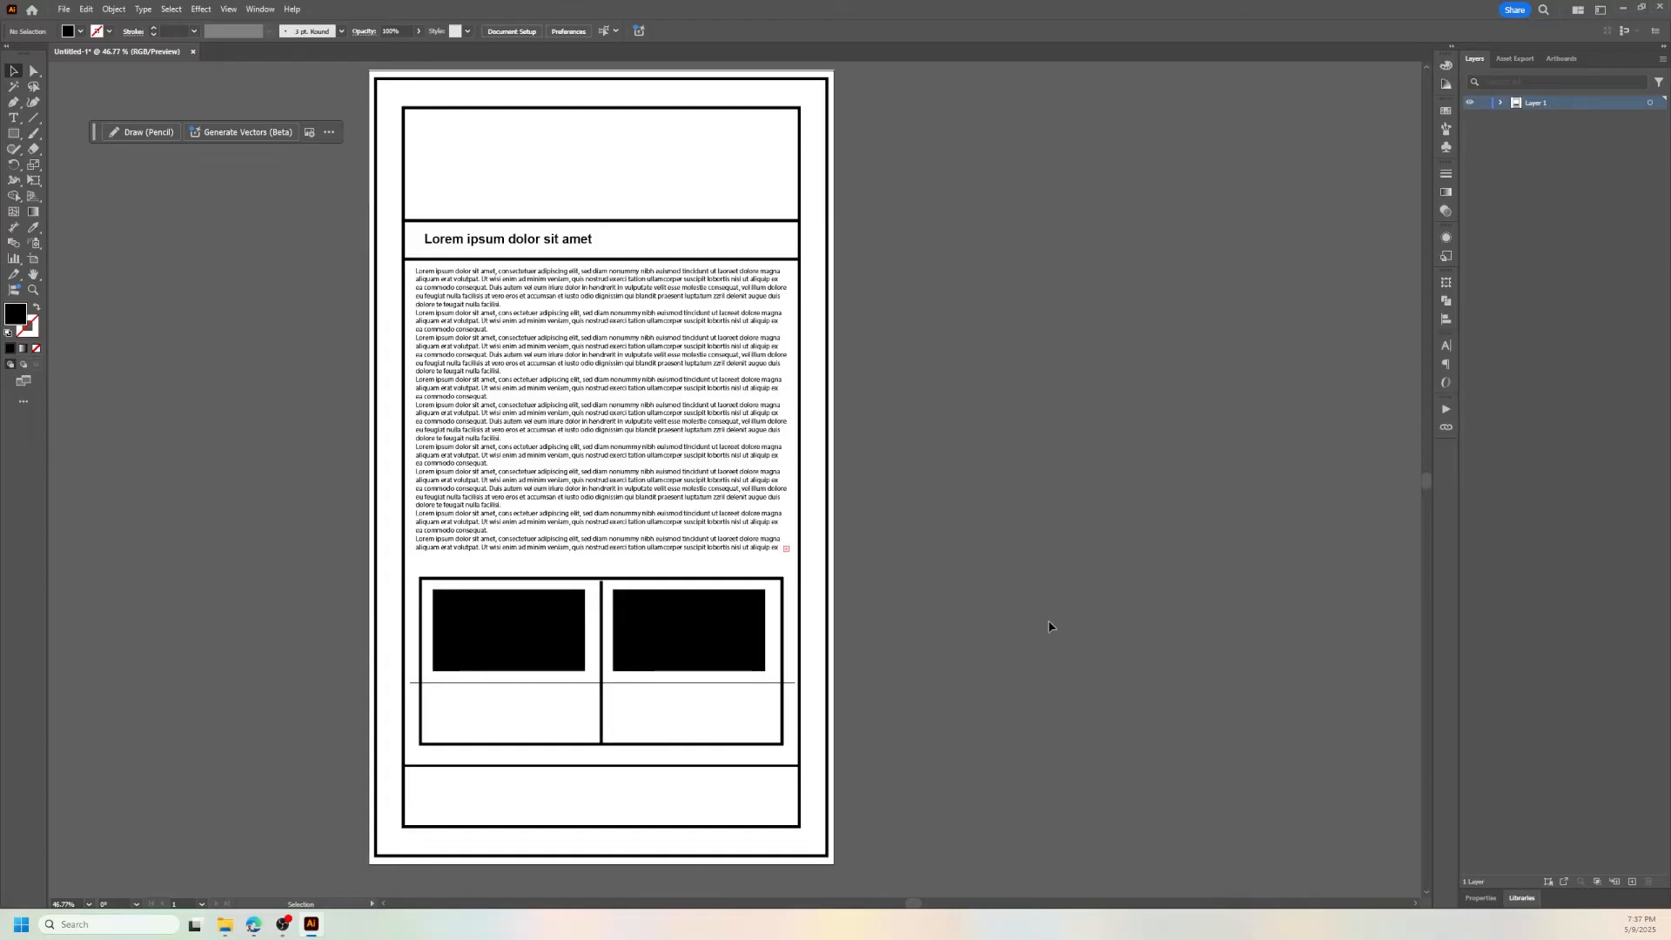
key("shift+x")
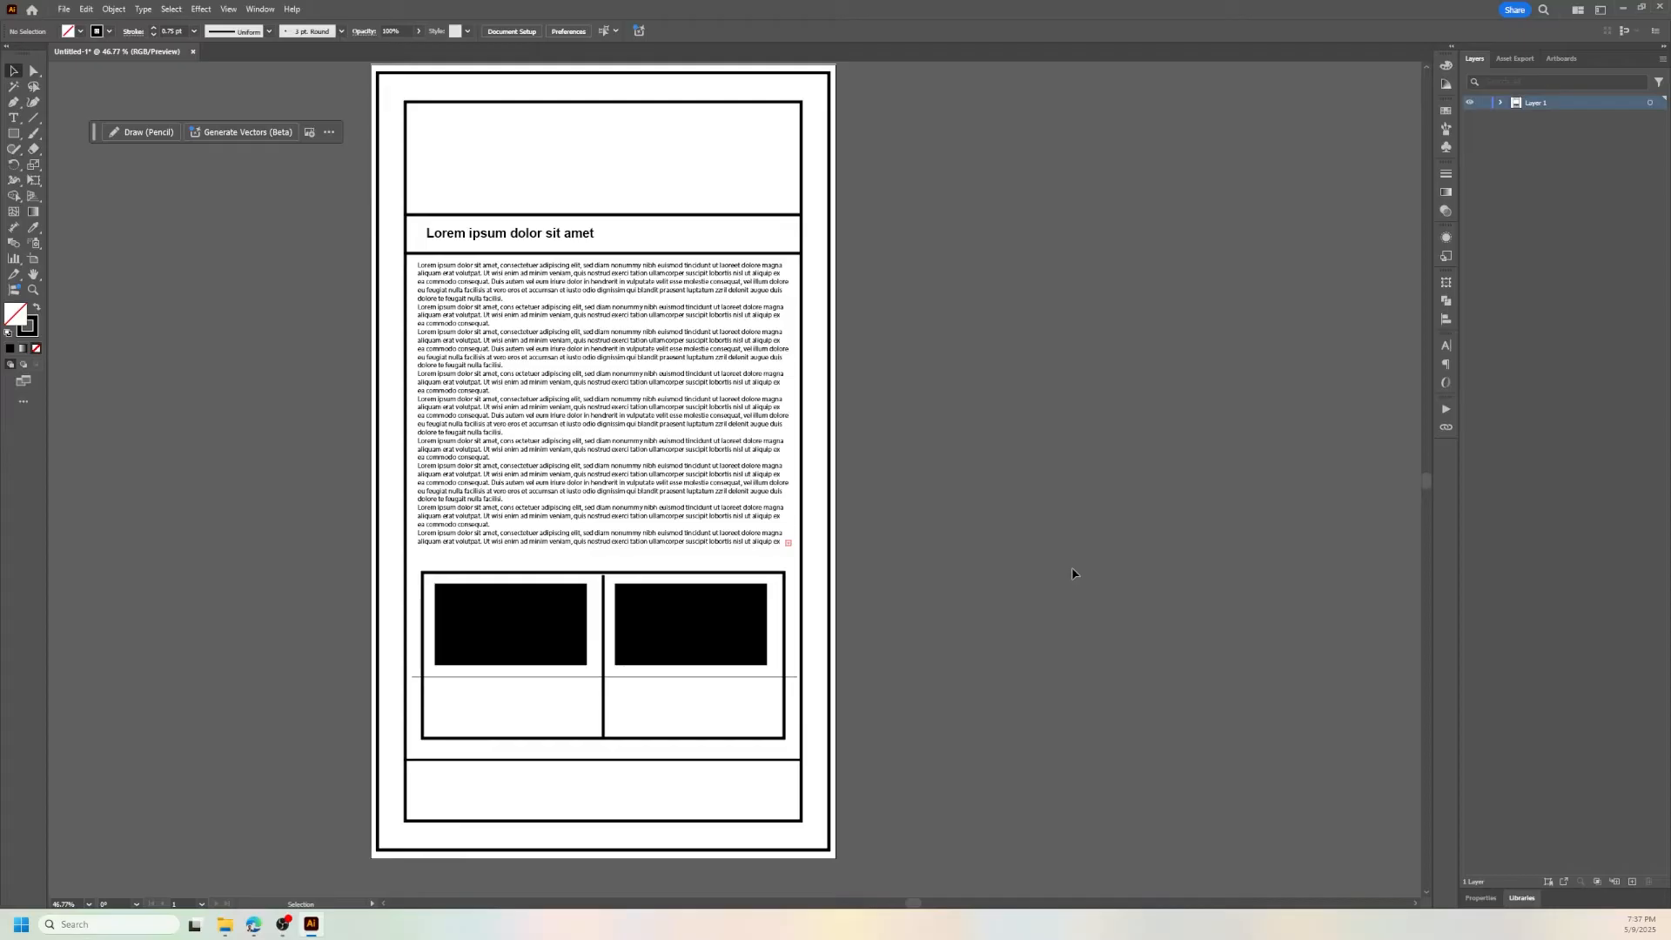
left_click_drag(1071, 578, 931, 588)
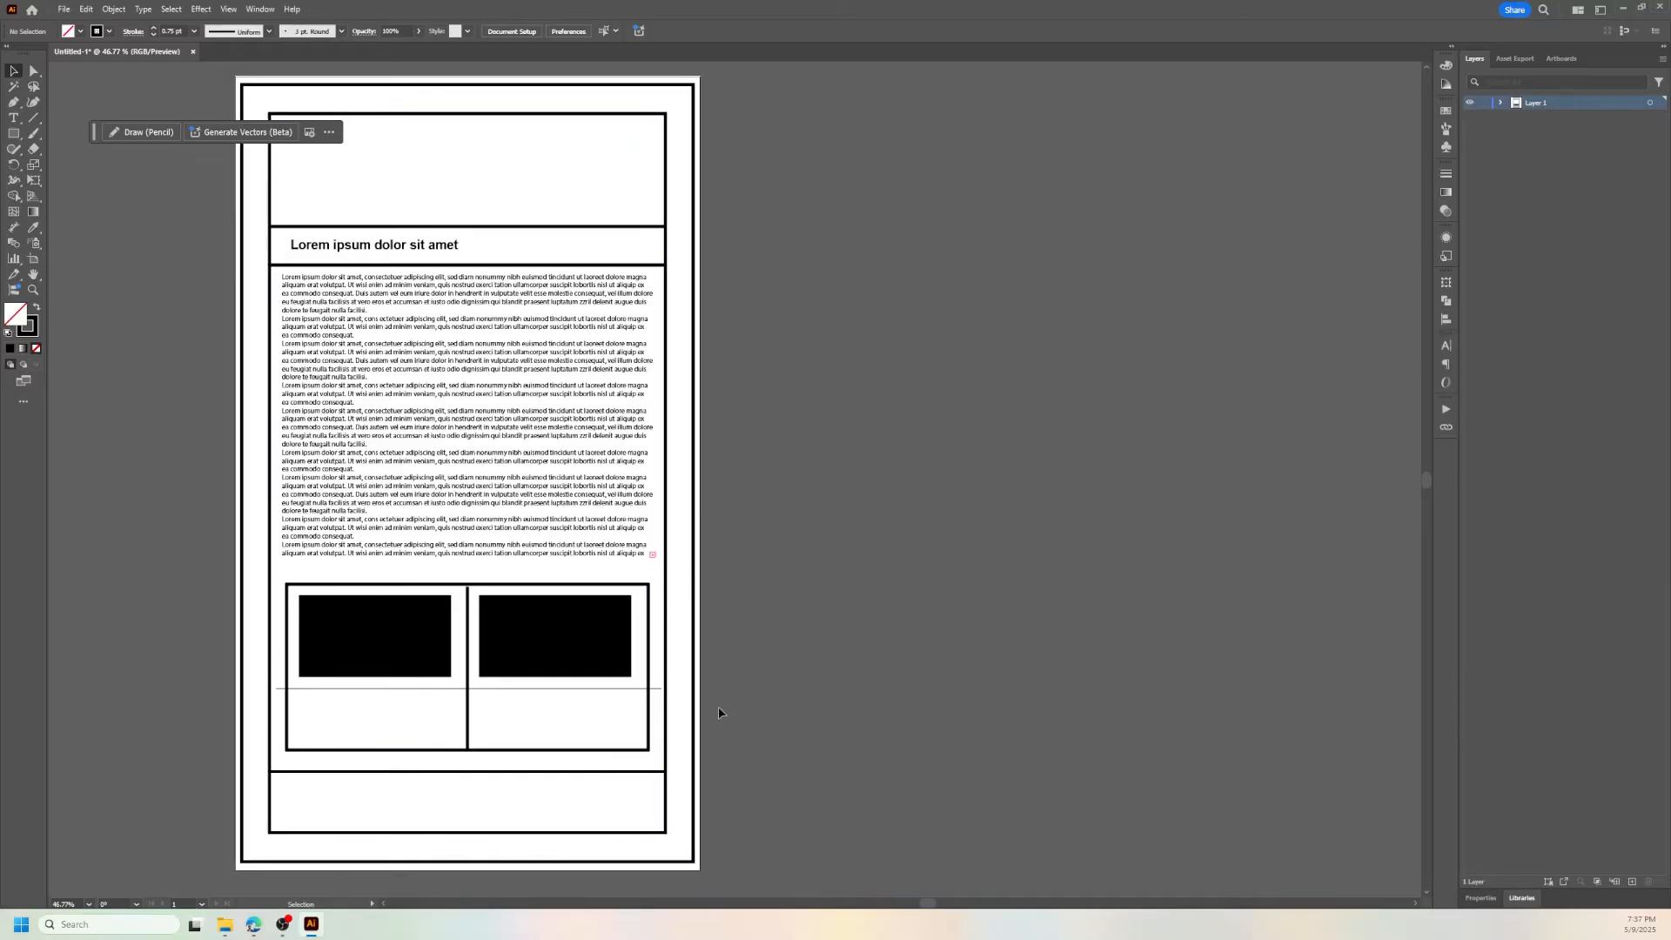
- Add a second artboard beside the template and switch to the web browser
left_click(1562, 59)
left_click(1632, 882)
key("alt+Tab")
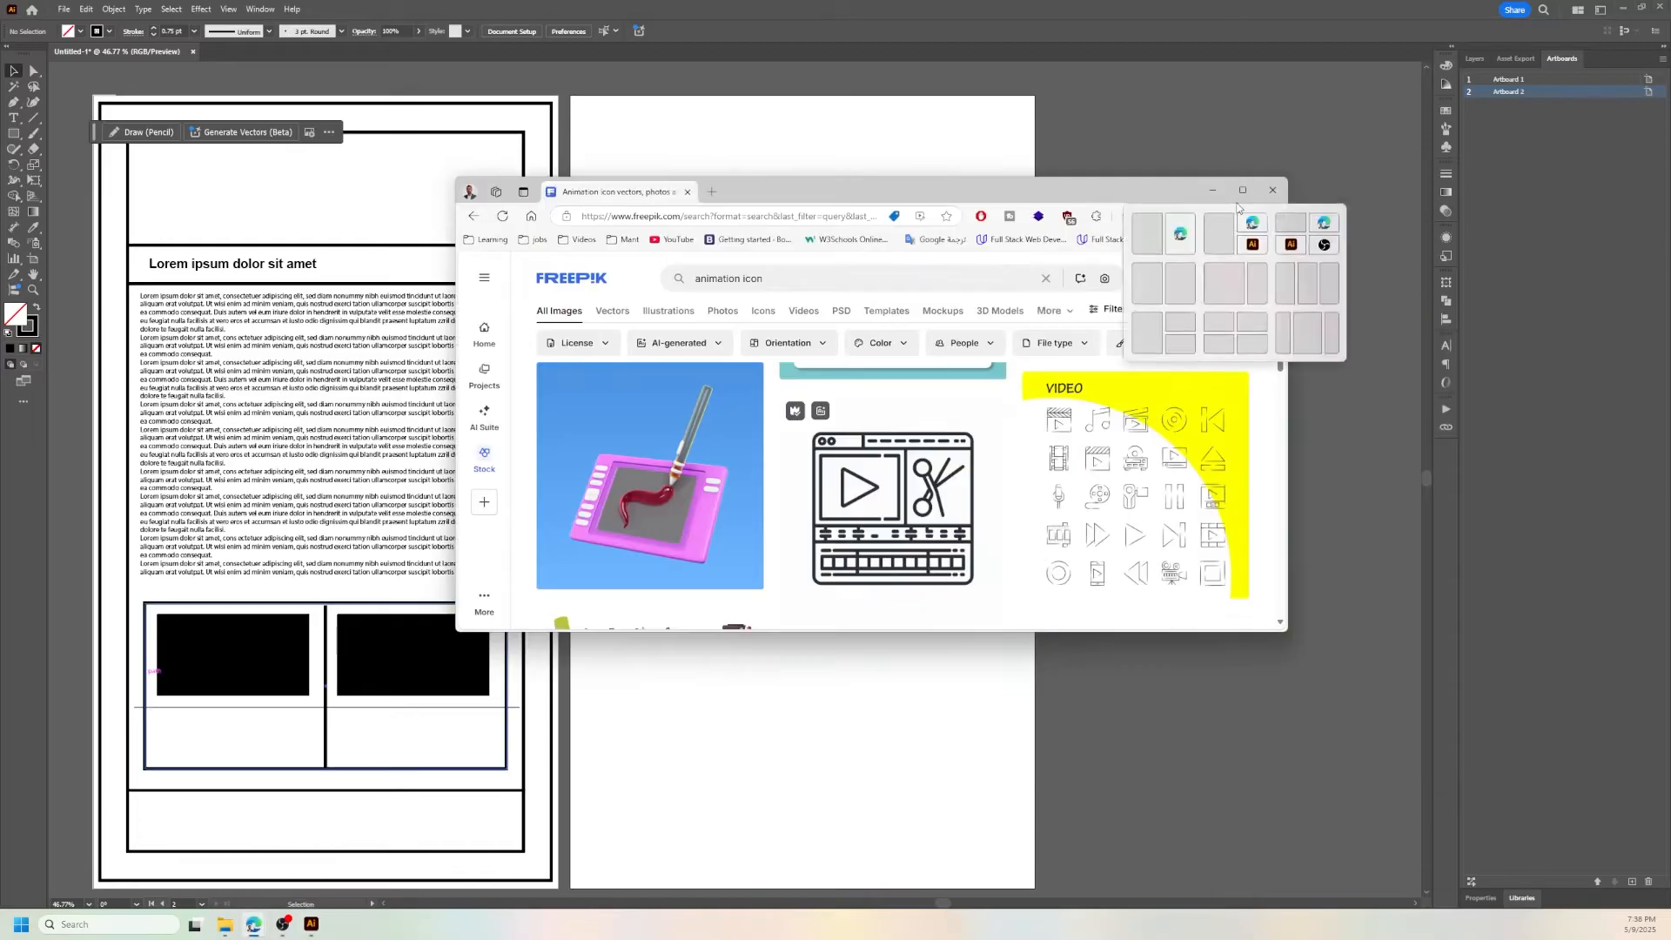
- Open unsplash.com in a new tab and search for "wallpaper" images
key("ctrl+t")
type("unsplash.com")
key("Return")
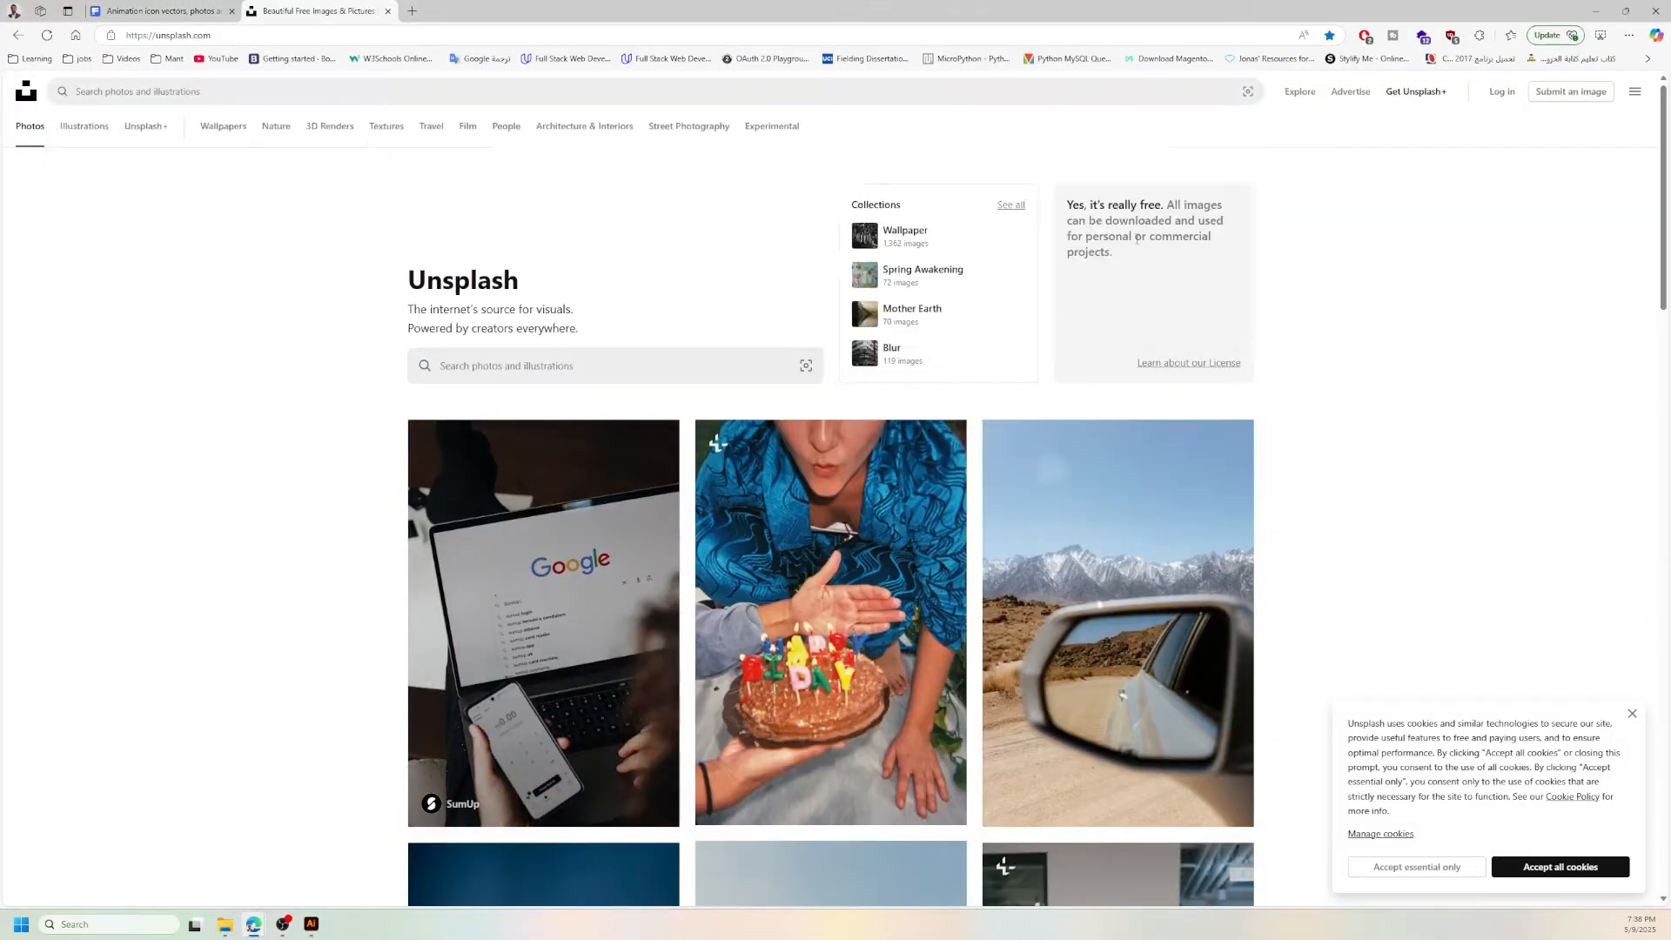
type("wallpaper")
key("Return")
scroll(955, 420, "down", 20)
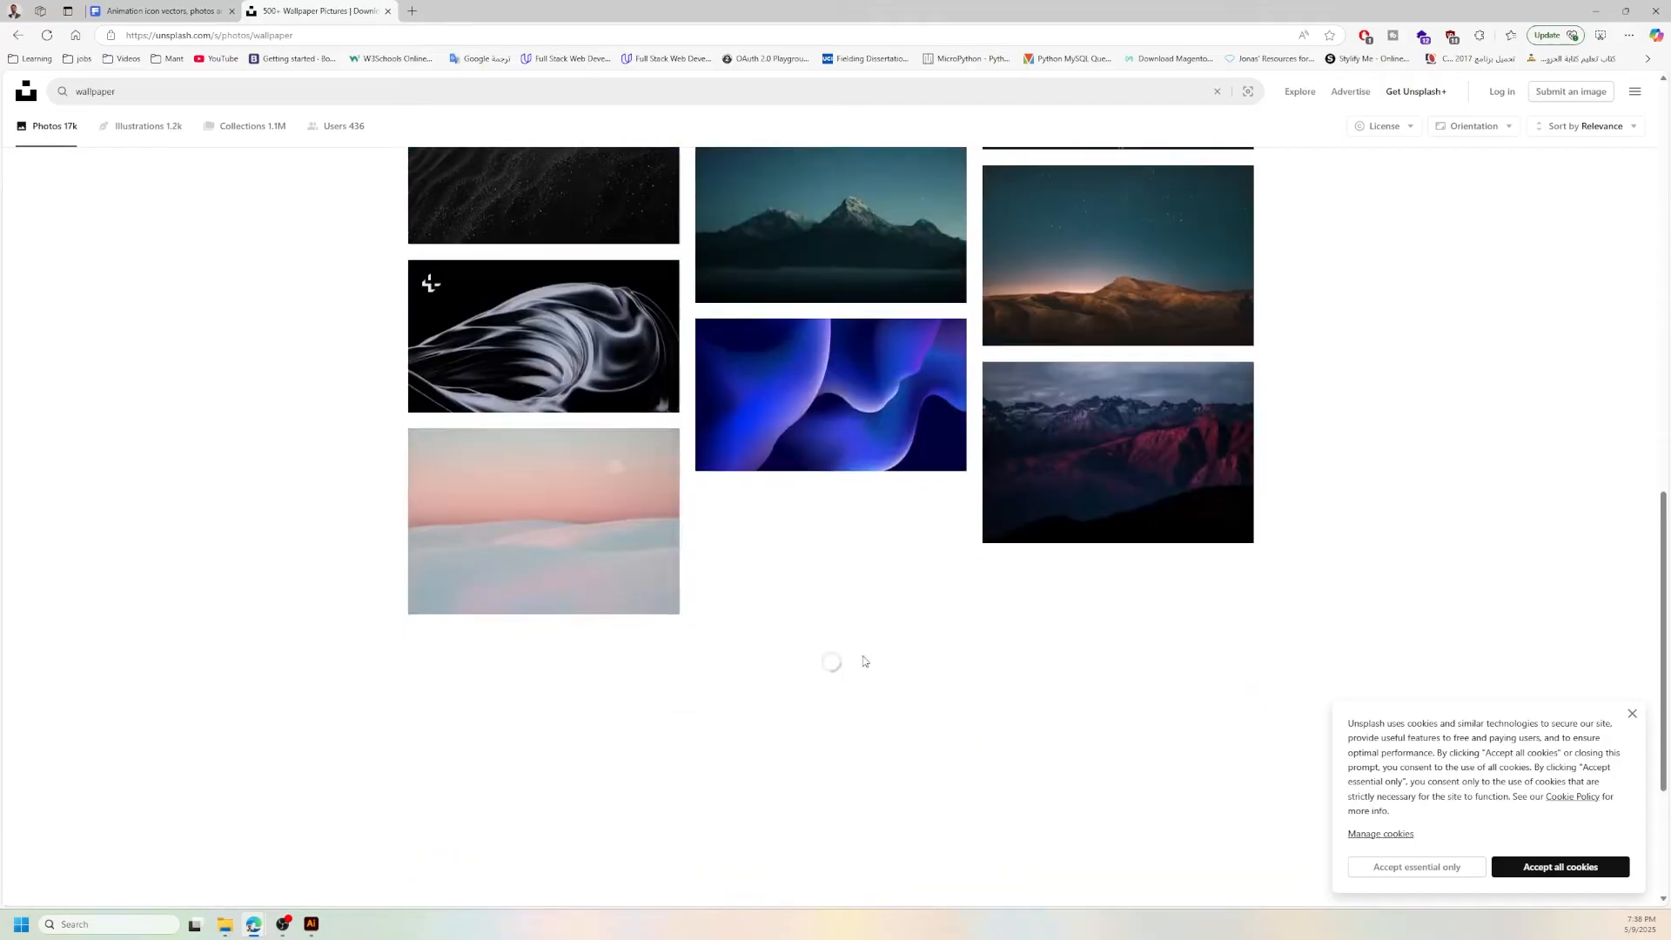
- Change the Unsplash search to "wallpaper people", restrict it to landscape orientation, and look through the photos
scroll(113, 149, "up", 17)
left_click(121, 90)
type("people")
key("Return")
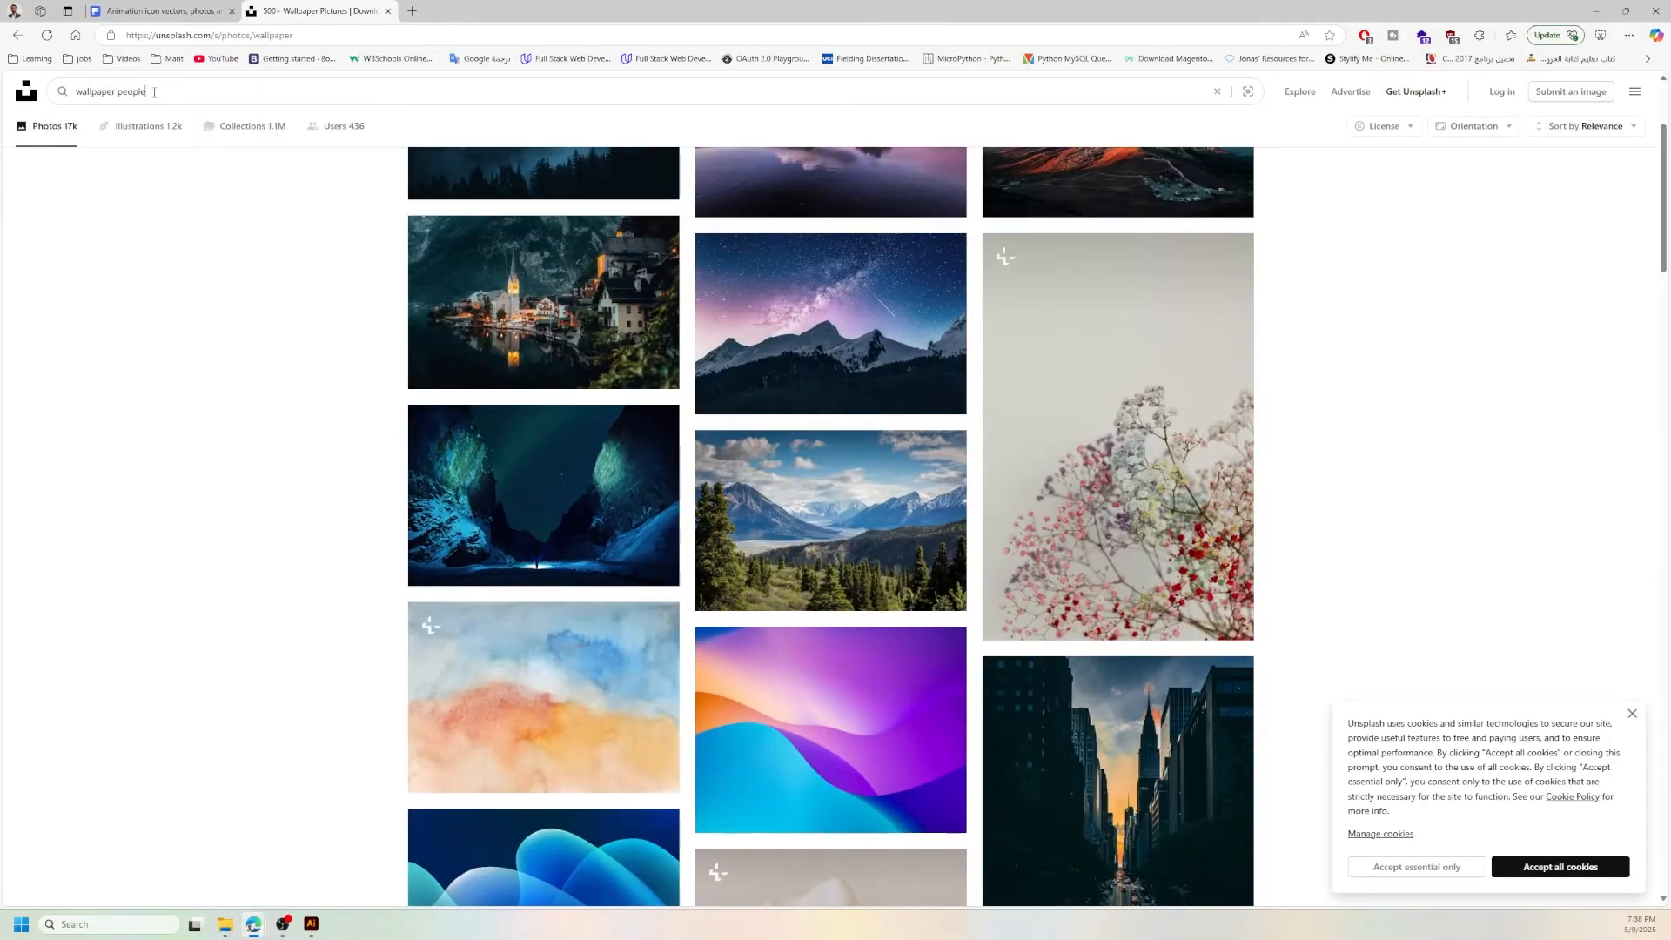
scroll(1378, 425, "down", 5)
scroll(1378, 426, "up", 5)
left_click(1473, 125)
left_click(1471, 187)
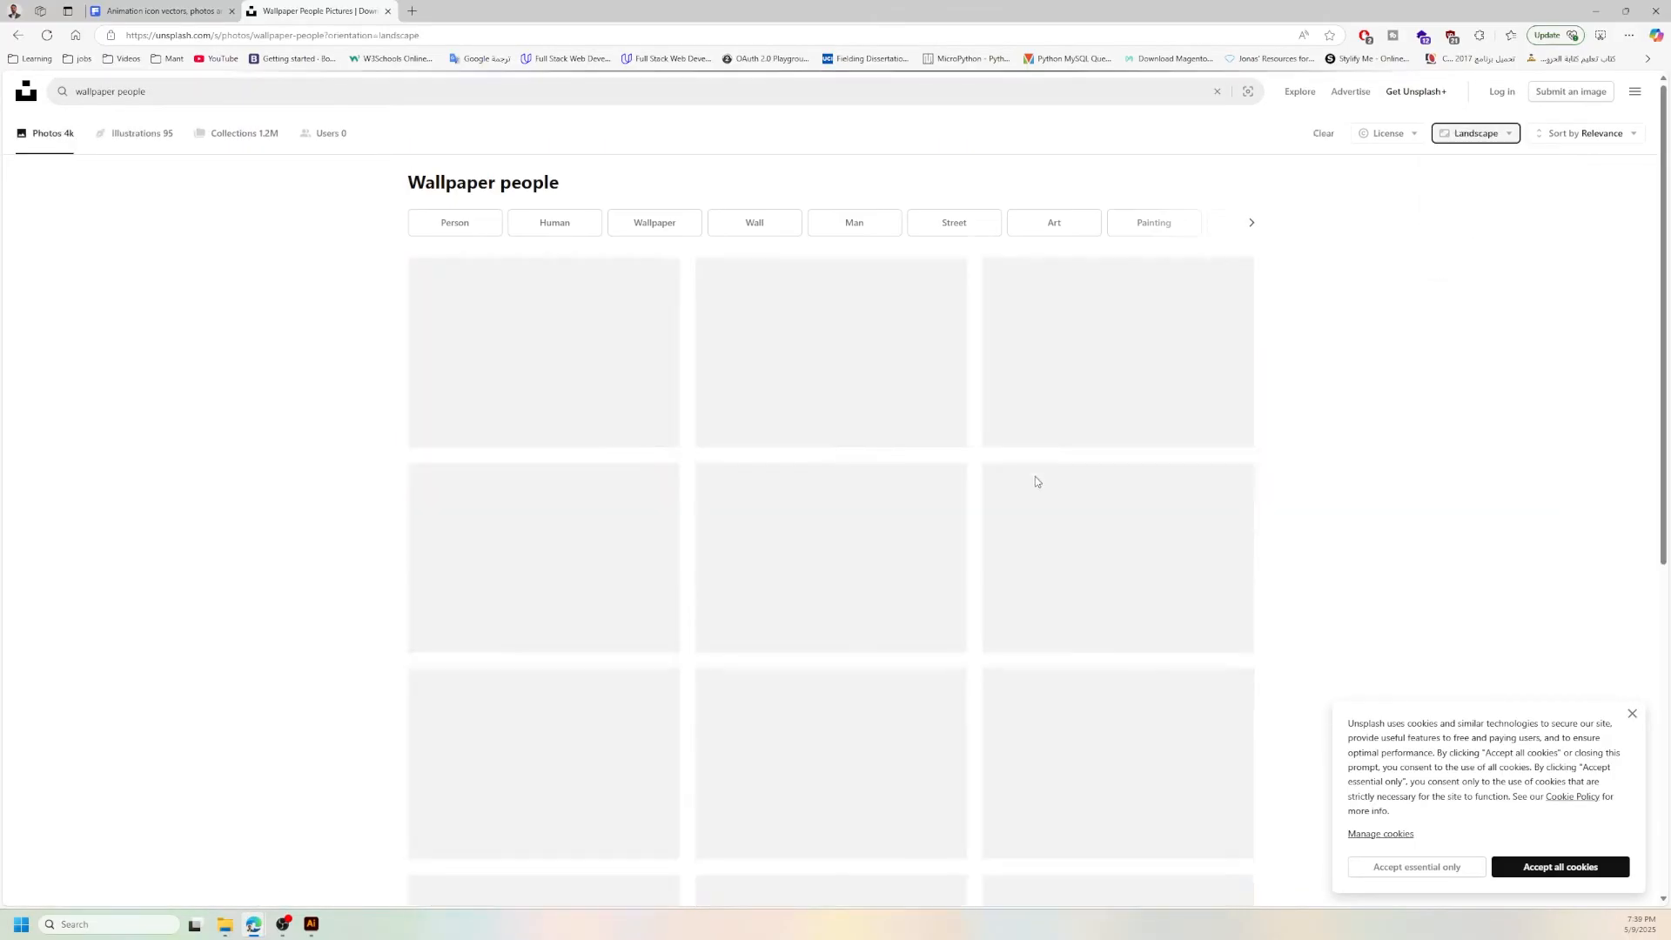
scroll(1036, 478, "down", 10)
scroll(1032, 484, "down", 5)
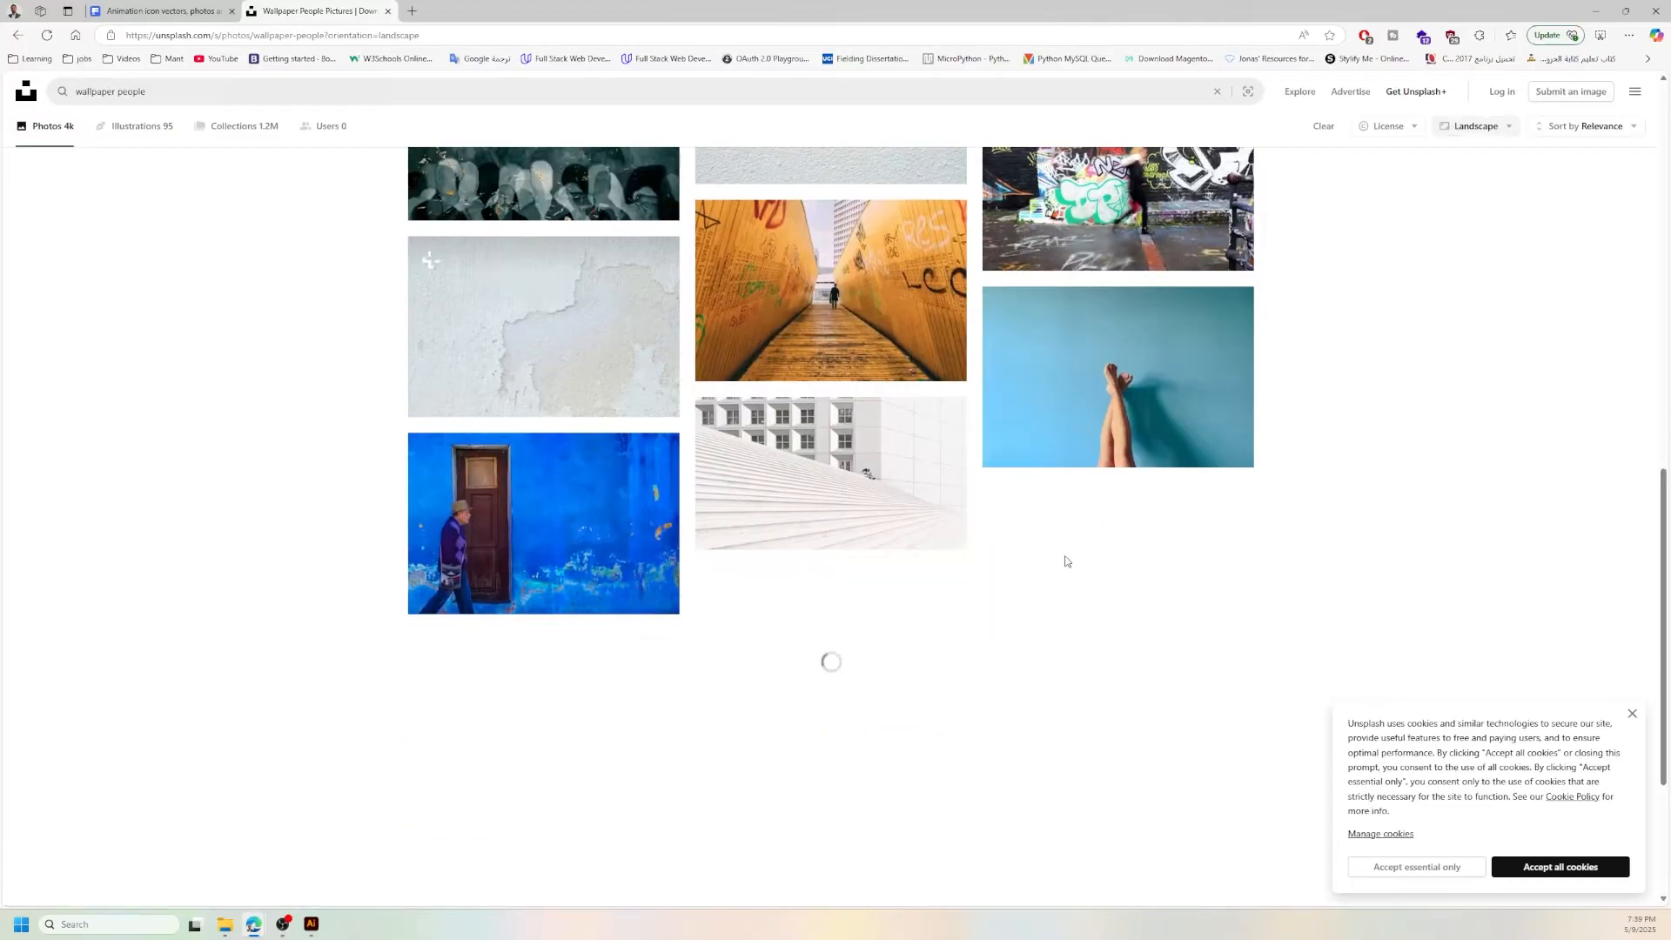
- Search for "wallpaper city", download the night aerial street photo with the sitting person's feet, and place it in the Illustrator document
double_click(127, 91)
type("city")
key("Return")
scroll(1225, 418, "down", 10)
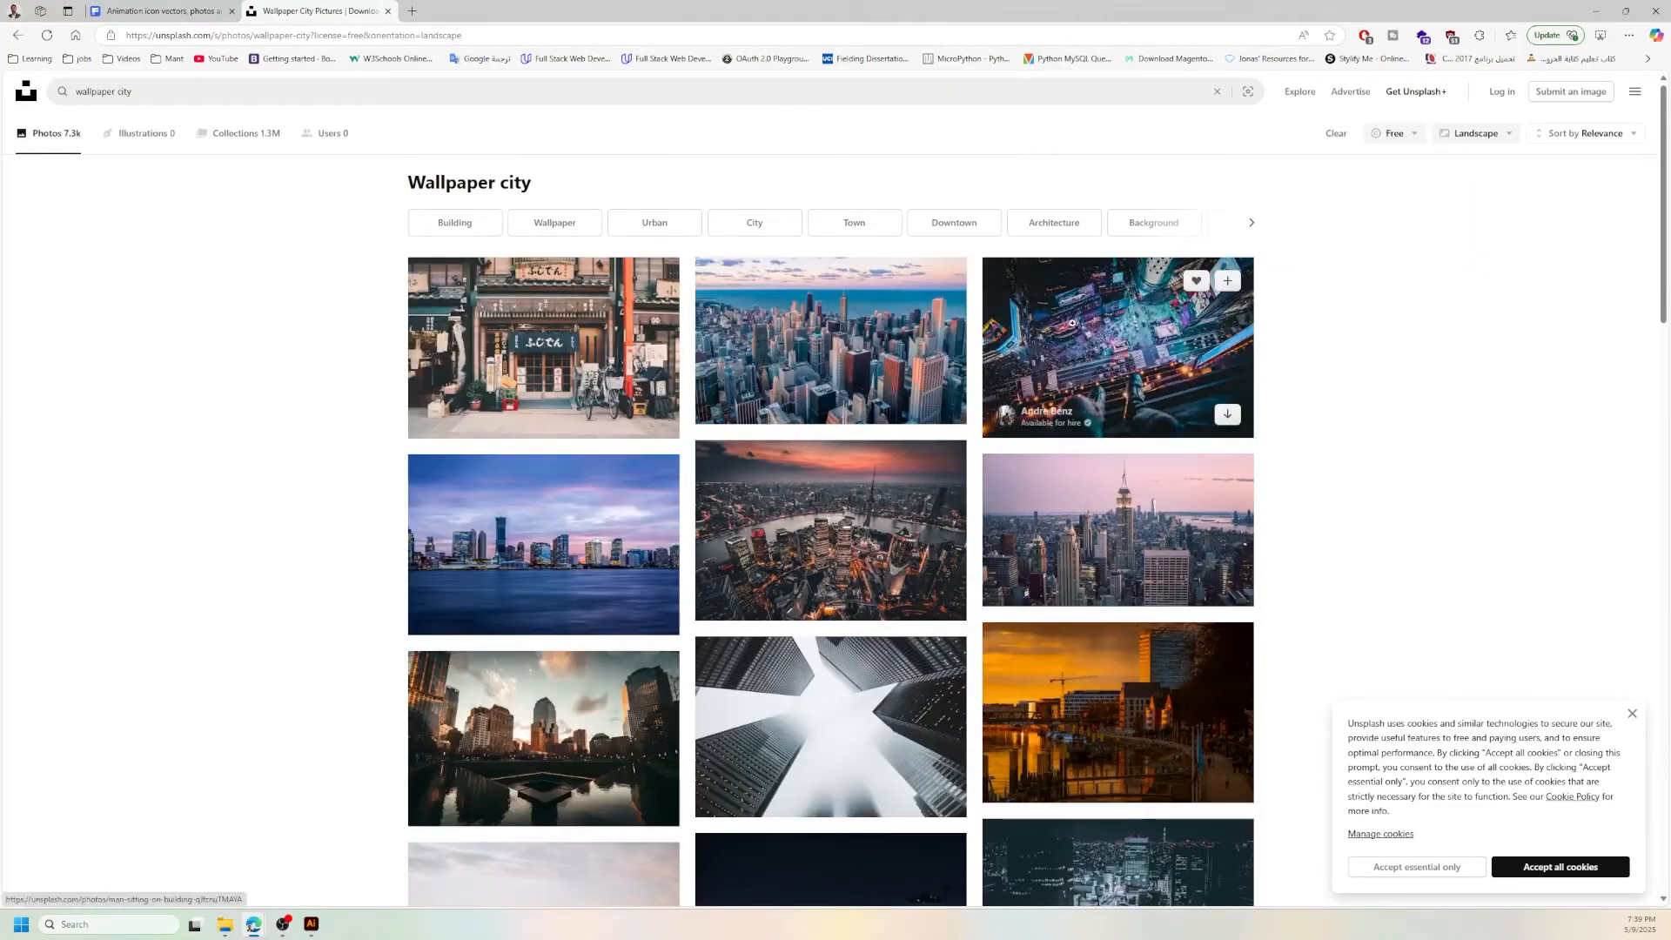
left_click(1224, 388)
left_click_drag(1384, 88, 373, 846)
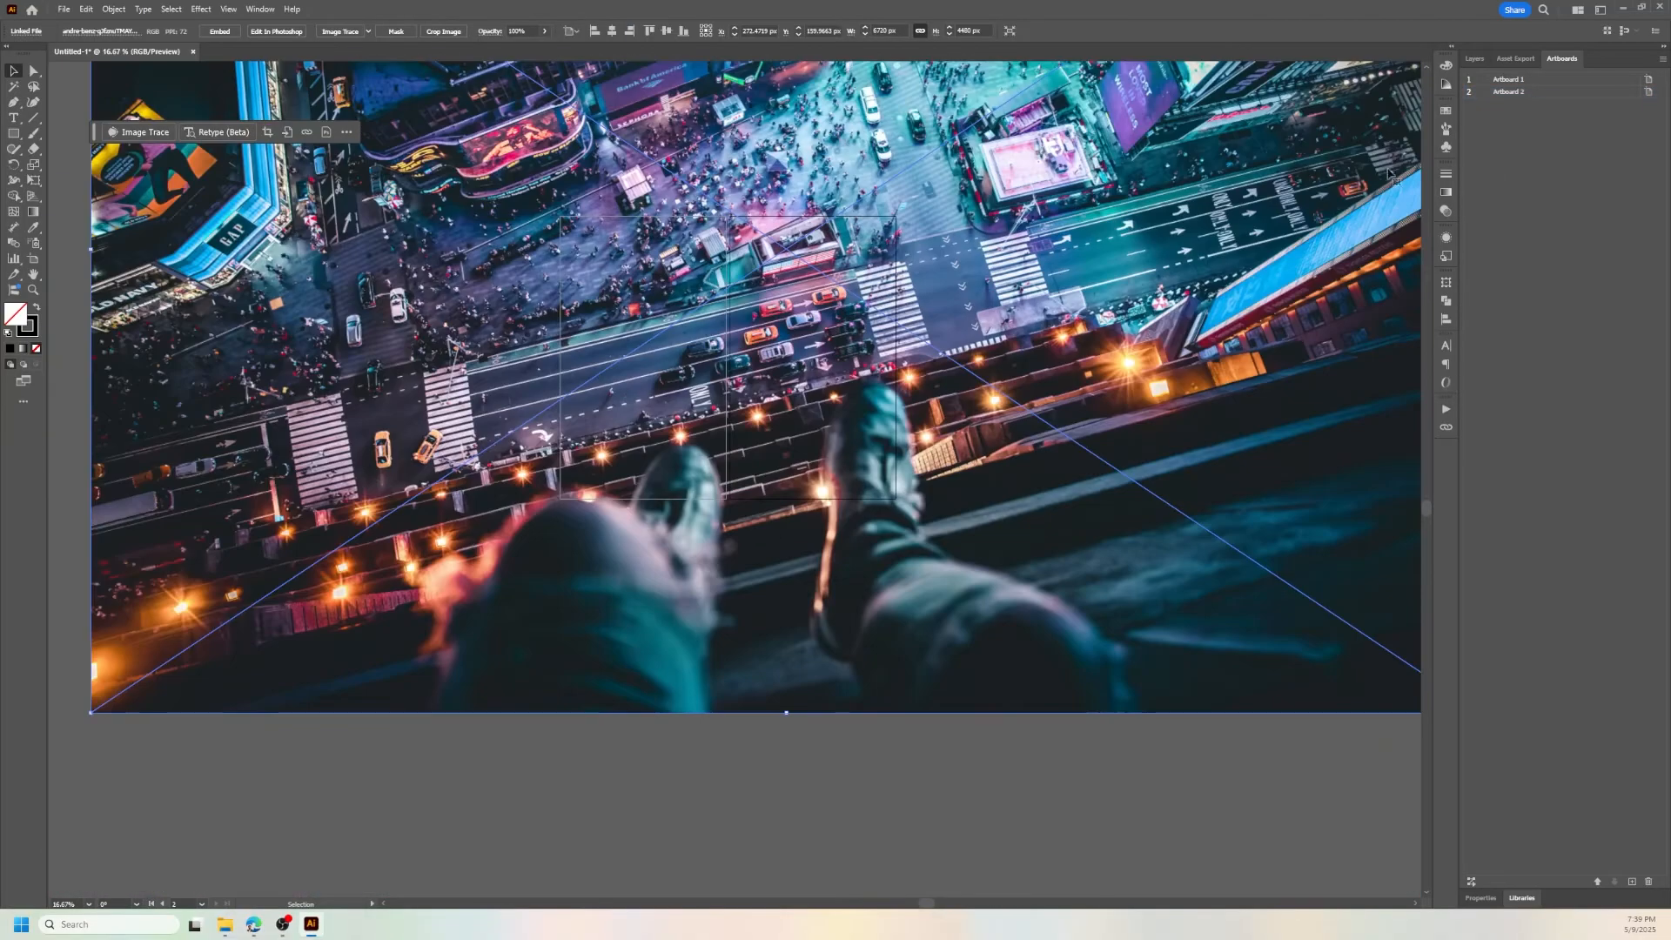
- Set the placed city photo's width to 800 px and position it across the upper part of the second artboard
left_click(890, 30)
type("800")
key("Return")
key("ctrl+equal")
key("ctrl+equal")
key("ctrl+equal")
key("ctrl+equal")
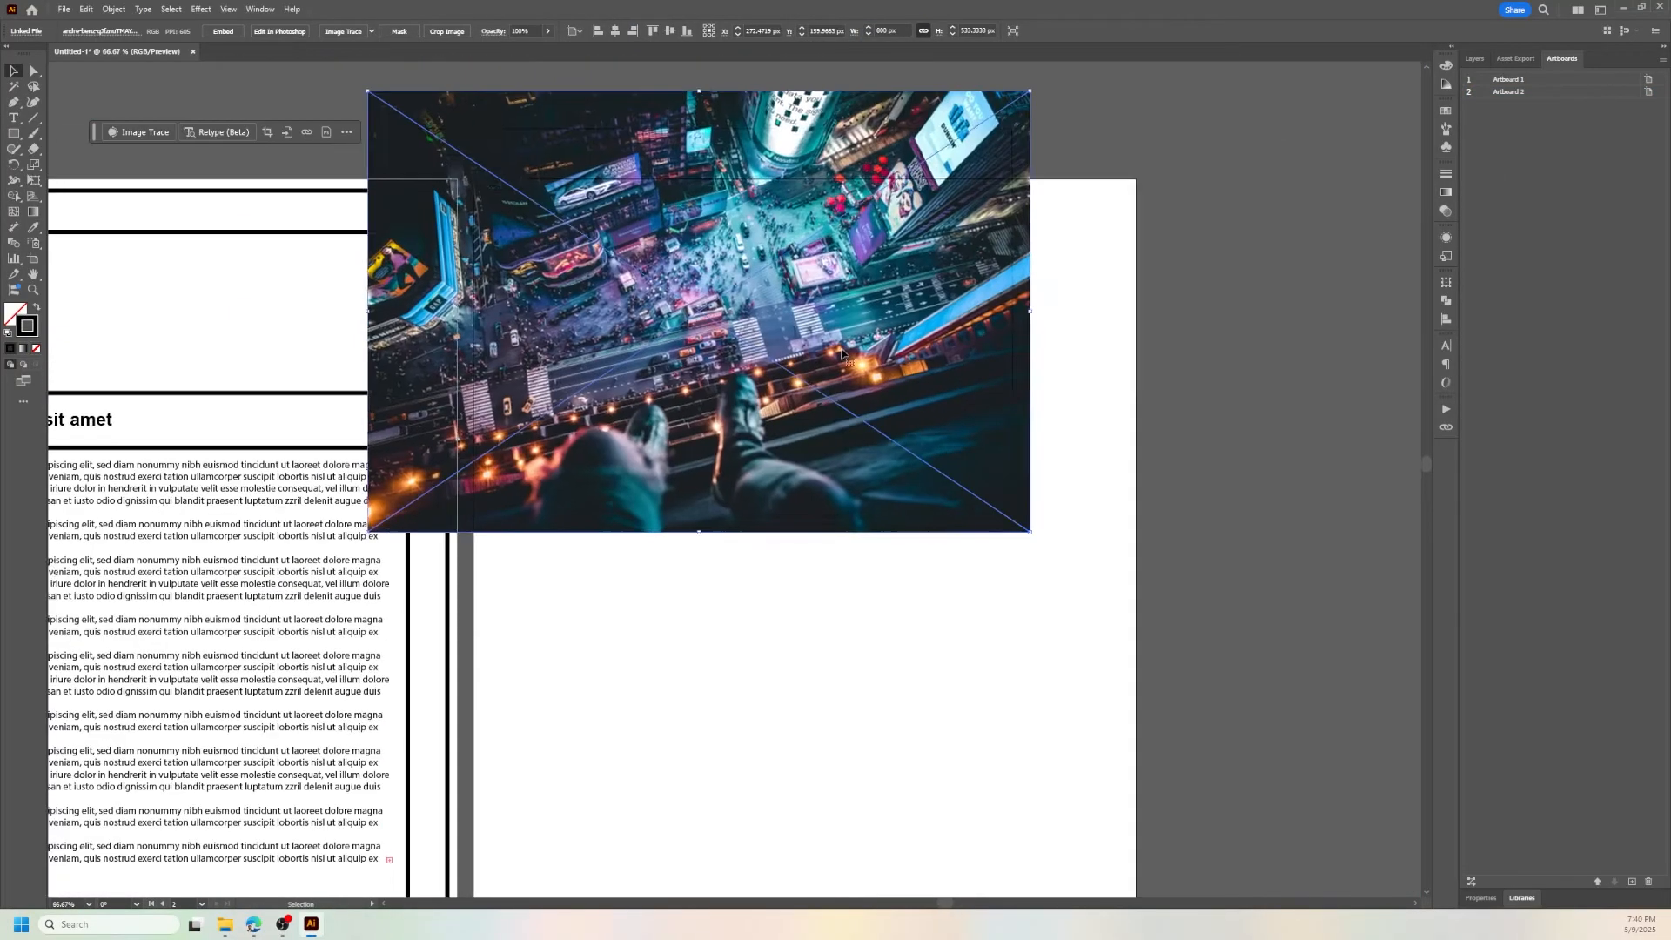
left_click_drag(843, 345, 843, 195)
- Create an 800 × 250 px rectangle over the city photo
key("m")
left_click(570, 199)
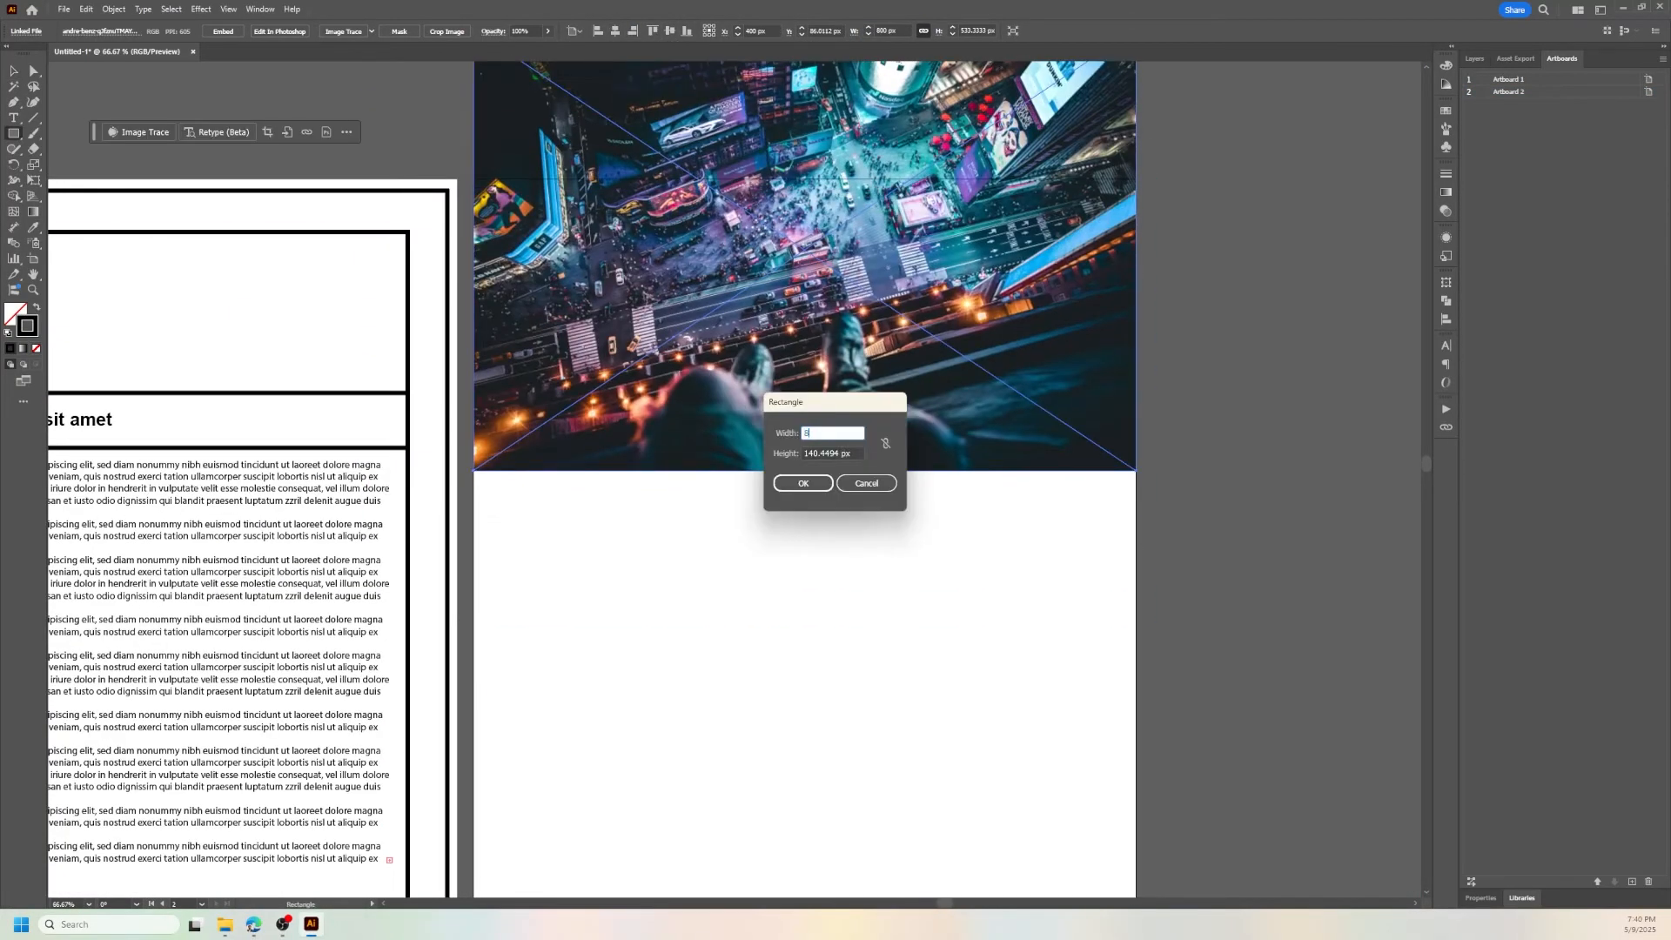
key("Tab")
type("250")
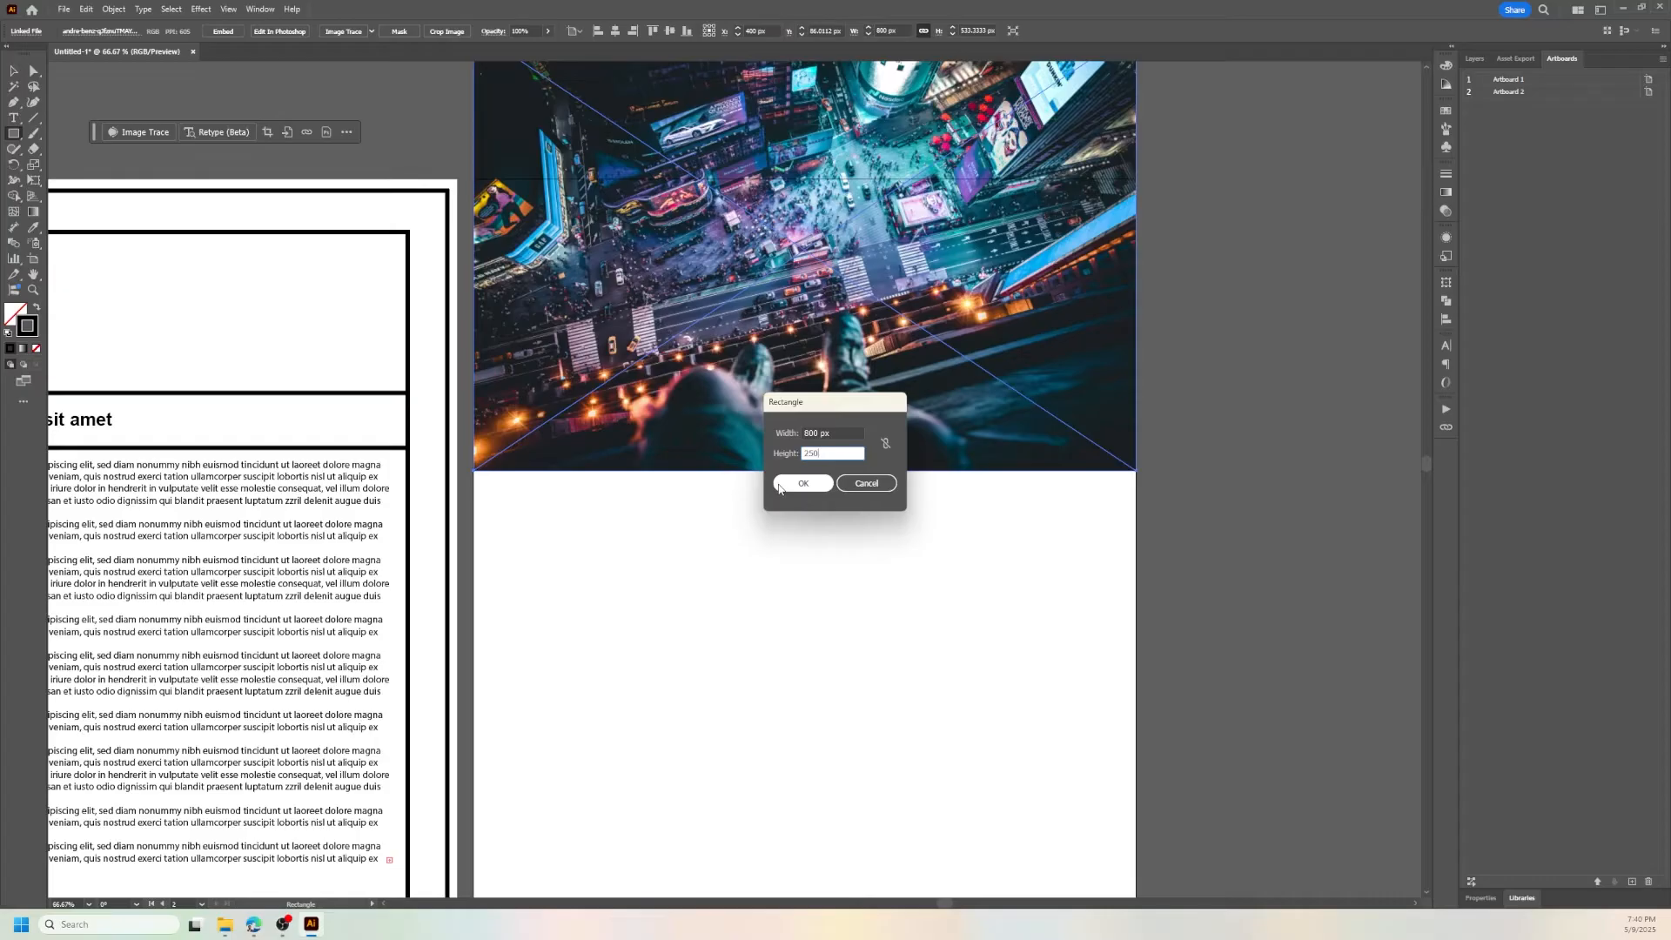
left_click(803, 483)
- Fit the rectangle to the second artboard's upper edge, adjust the photo behind it, and clip the photo to the rectangle
key("v")
left_click_drag(900, 303, 804, 282)
left_click(999, 312, "shift")
left_click_drag(999, 312, 999, 276)
right_click(999, 276)
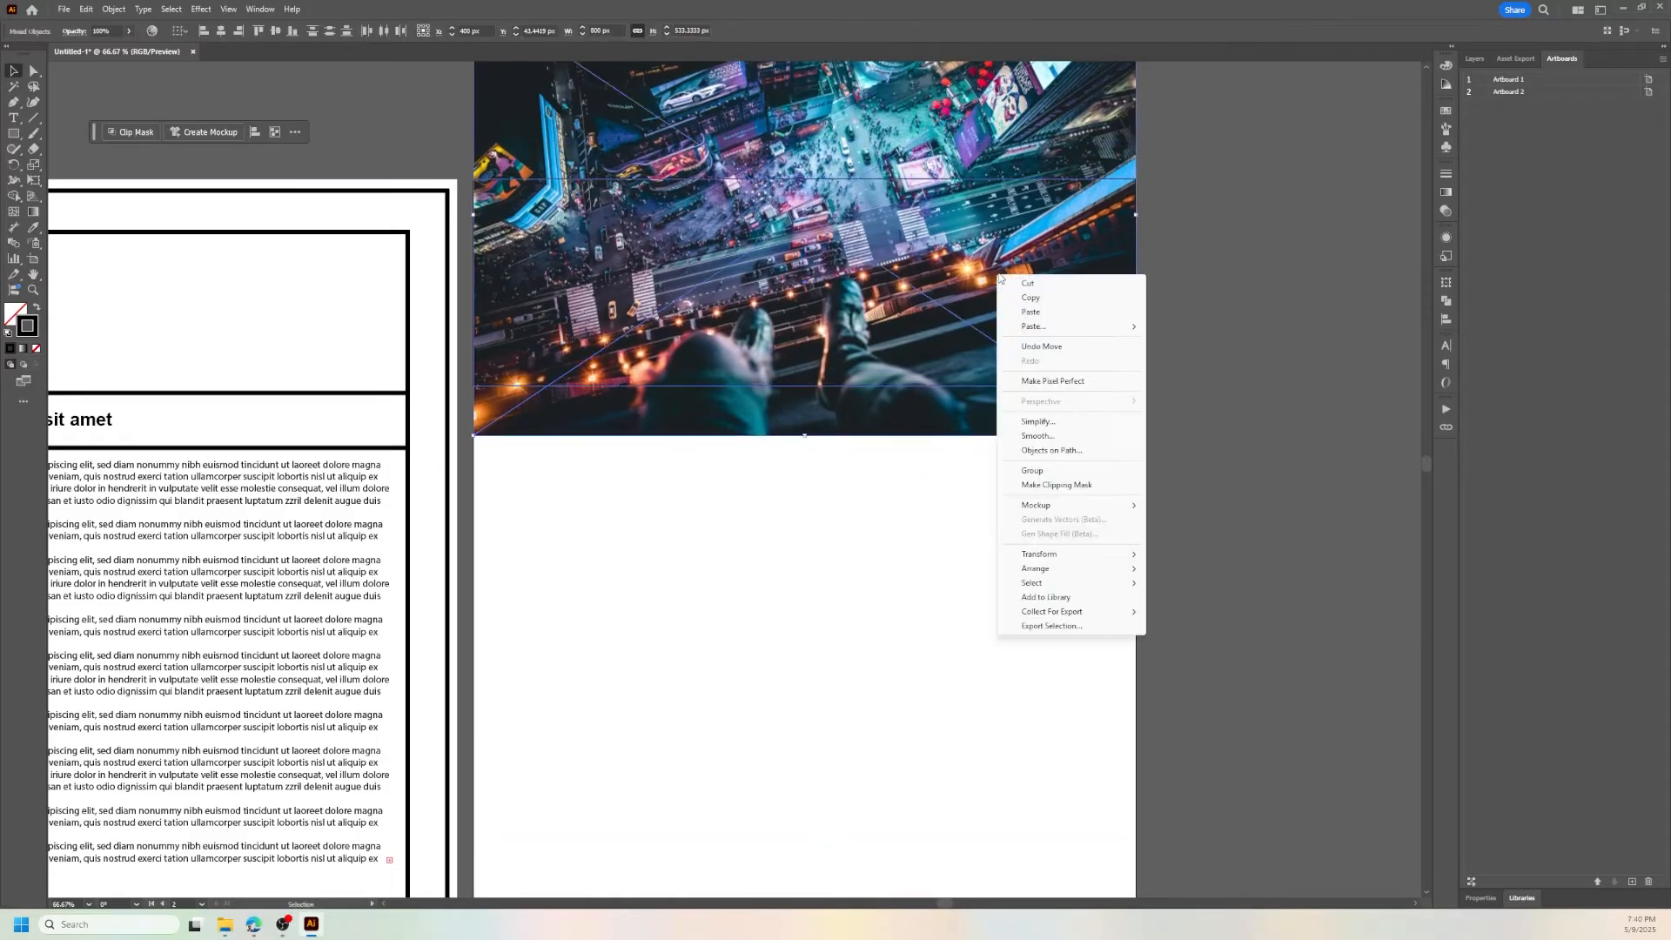
left_click(1057, 485)
left_click(1089, 552)
- Draw a black bar about 800 × 52 px directly beneath the clipped city photo
key("ctrl+minus")
key("ctrl+minus")
key("ctrl+plus")
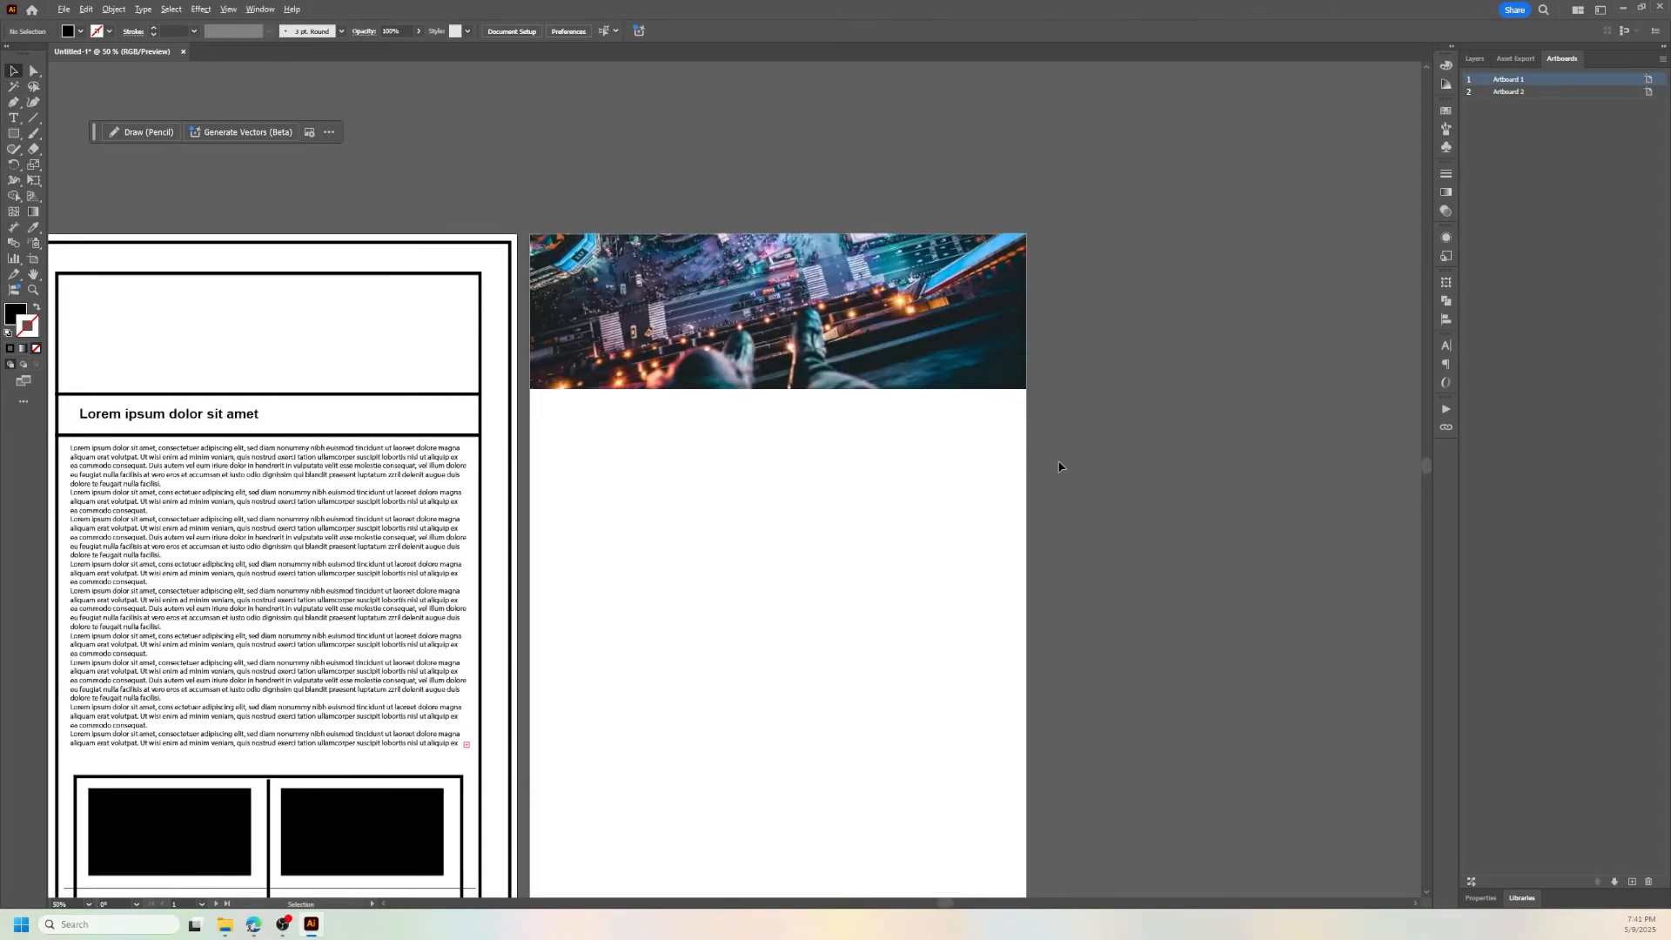
key("m")
mouse_move(530, 389)
left_mouse_down()
mouse_move(1057, 422)
mouse_move(1027, 421)
left_mouse_up()
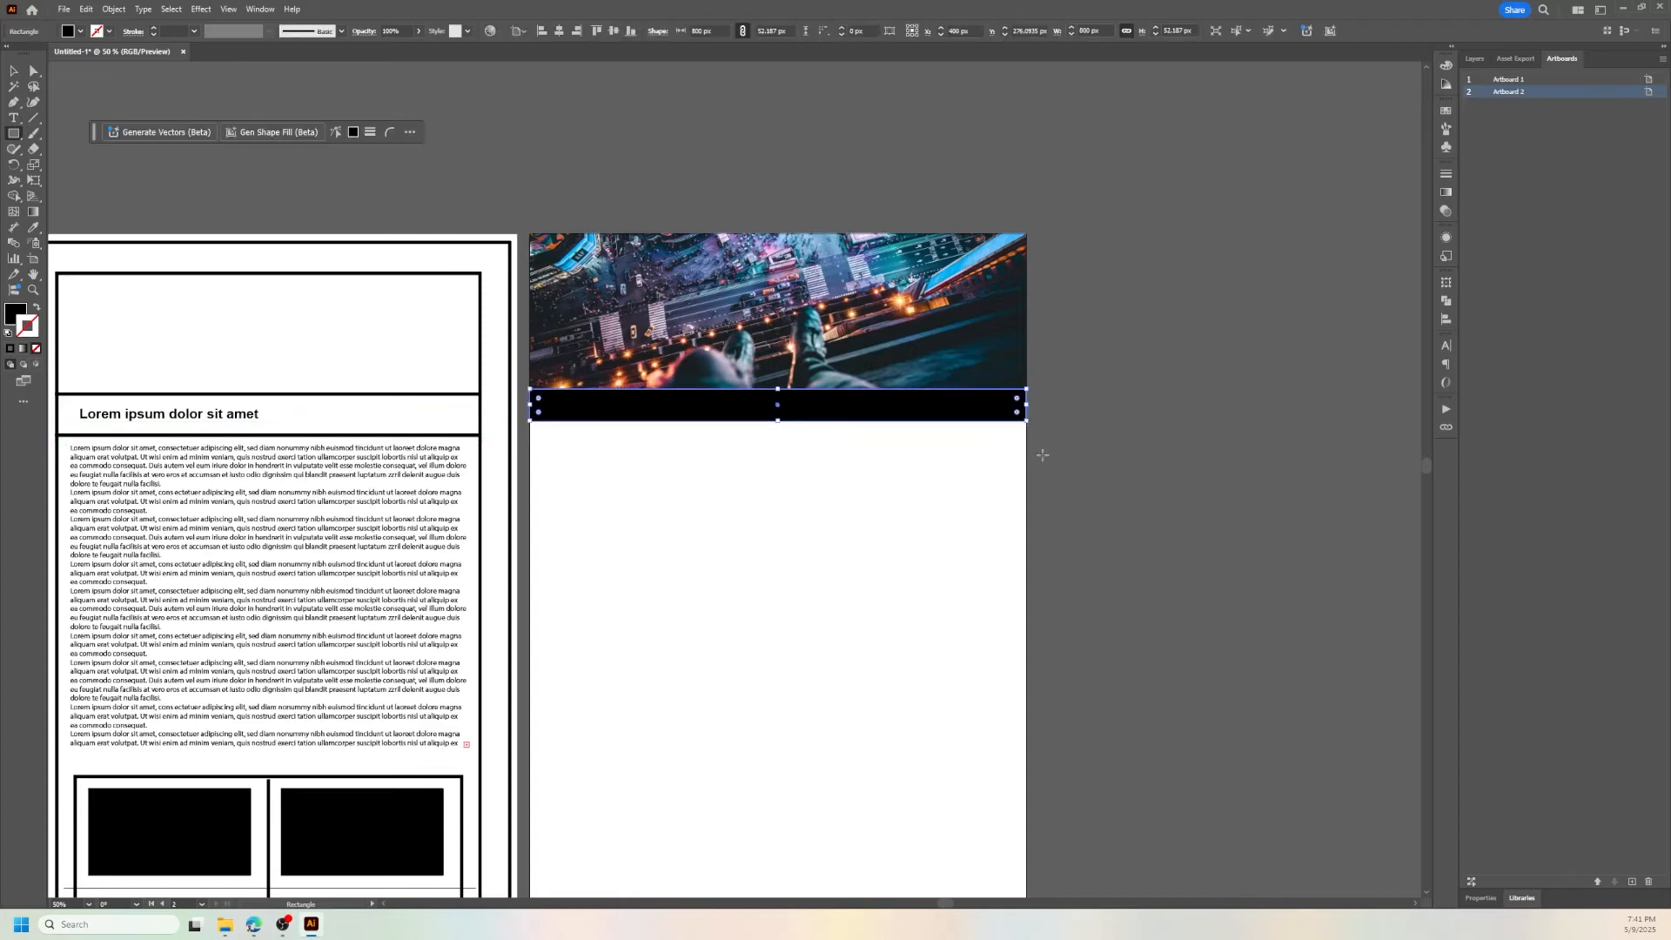
left_click(63, 9)
left_click(89, 23)
left_click(1240, 716)
- Open the recent file Thumbnail.ai and copy its blue-to-purple gradient background into the template document
left_click(64, 9)
mouse_move(114, 69)
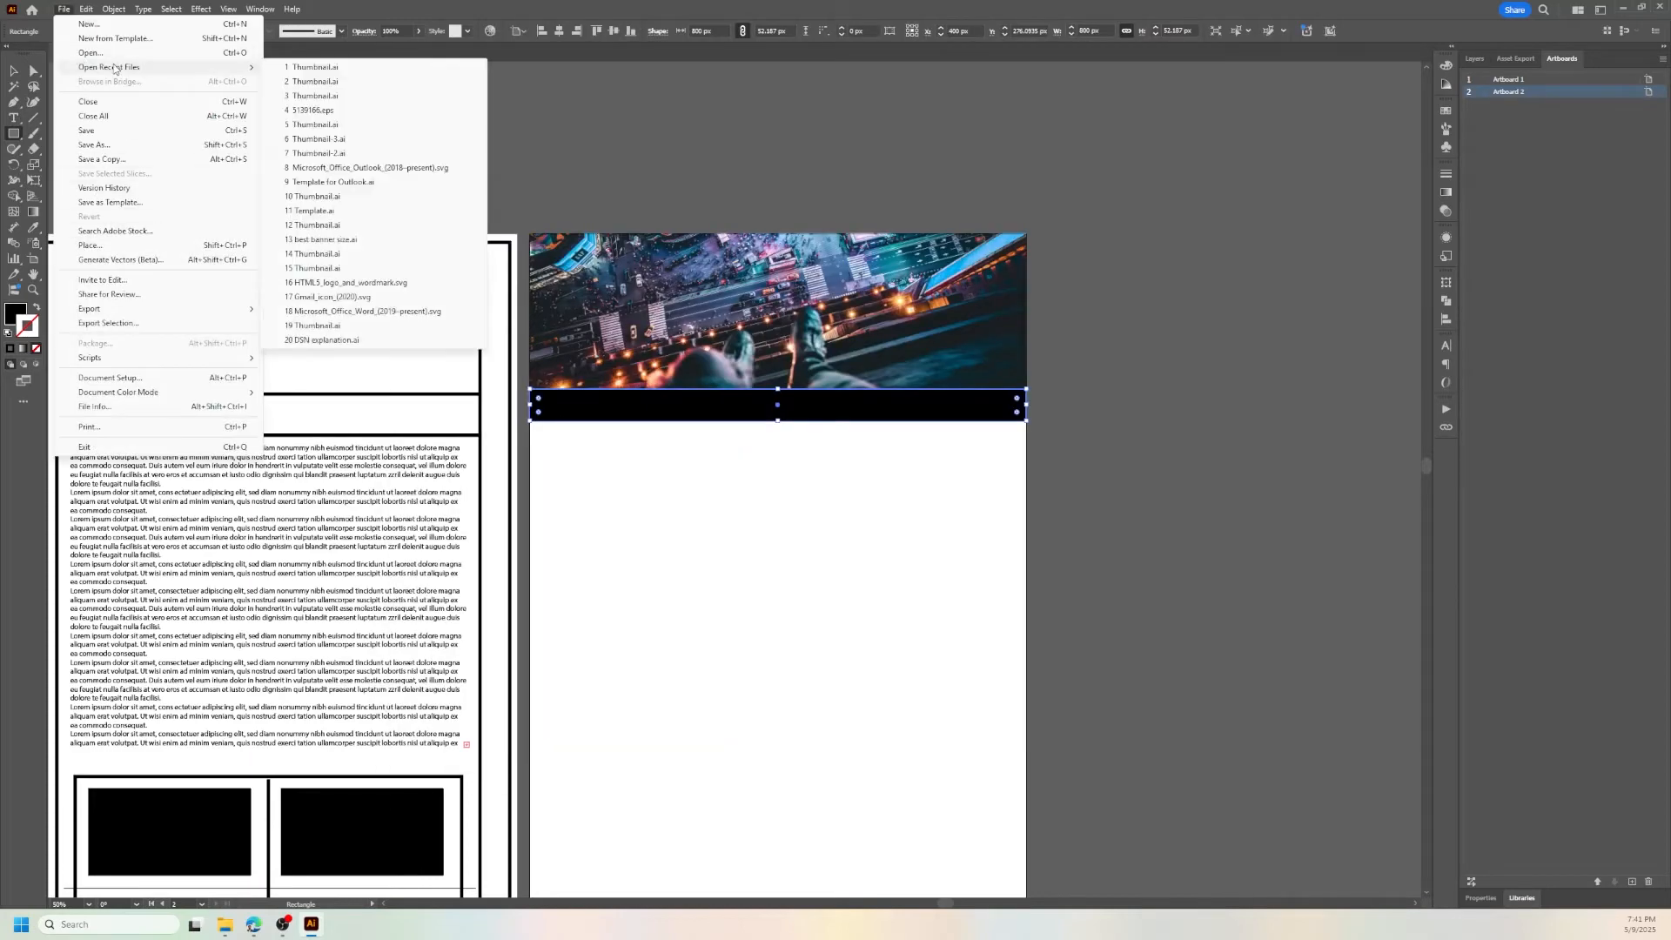
left_click(314, 67)
left_click(730, 235)
key("ctrl+c")
key("ctrl+Tab")
key("ctrl+v")
- Place the gradient background behind the black bar and clip it to the bar's shape
right_click(1167, 601)
left_click_drag(1100, 470, 1149, 404)
left_click(1375, 488)
right_click(962, 400)
left_click(1001, 644)
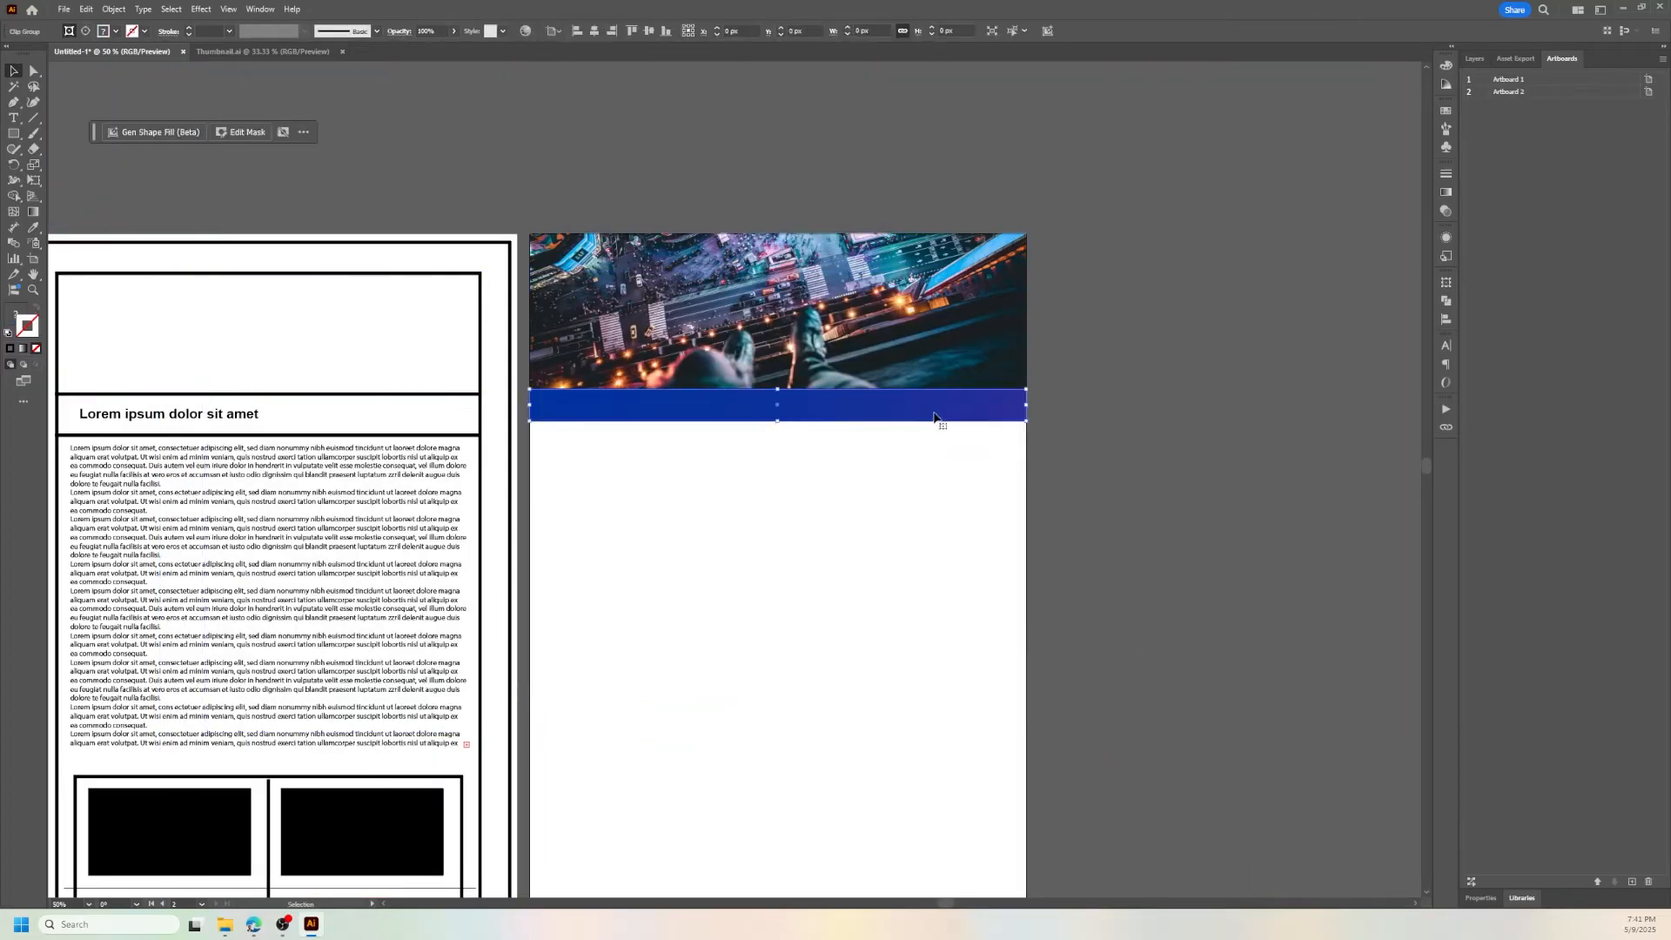
- Select the gradient rectangle inside the clip group and shrink it to roughly the second artboard's width
left_click(1475, 58)
left_click(1650, 143)
key("ctrl+minus")
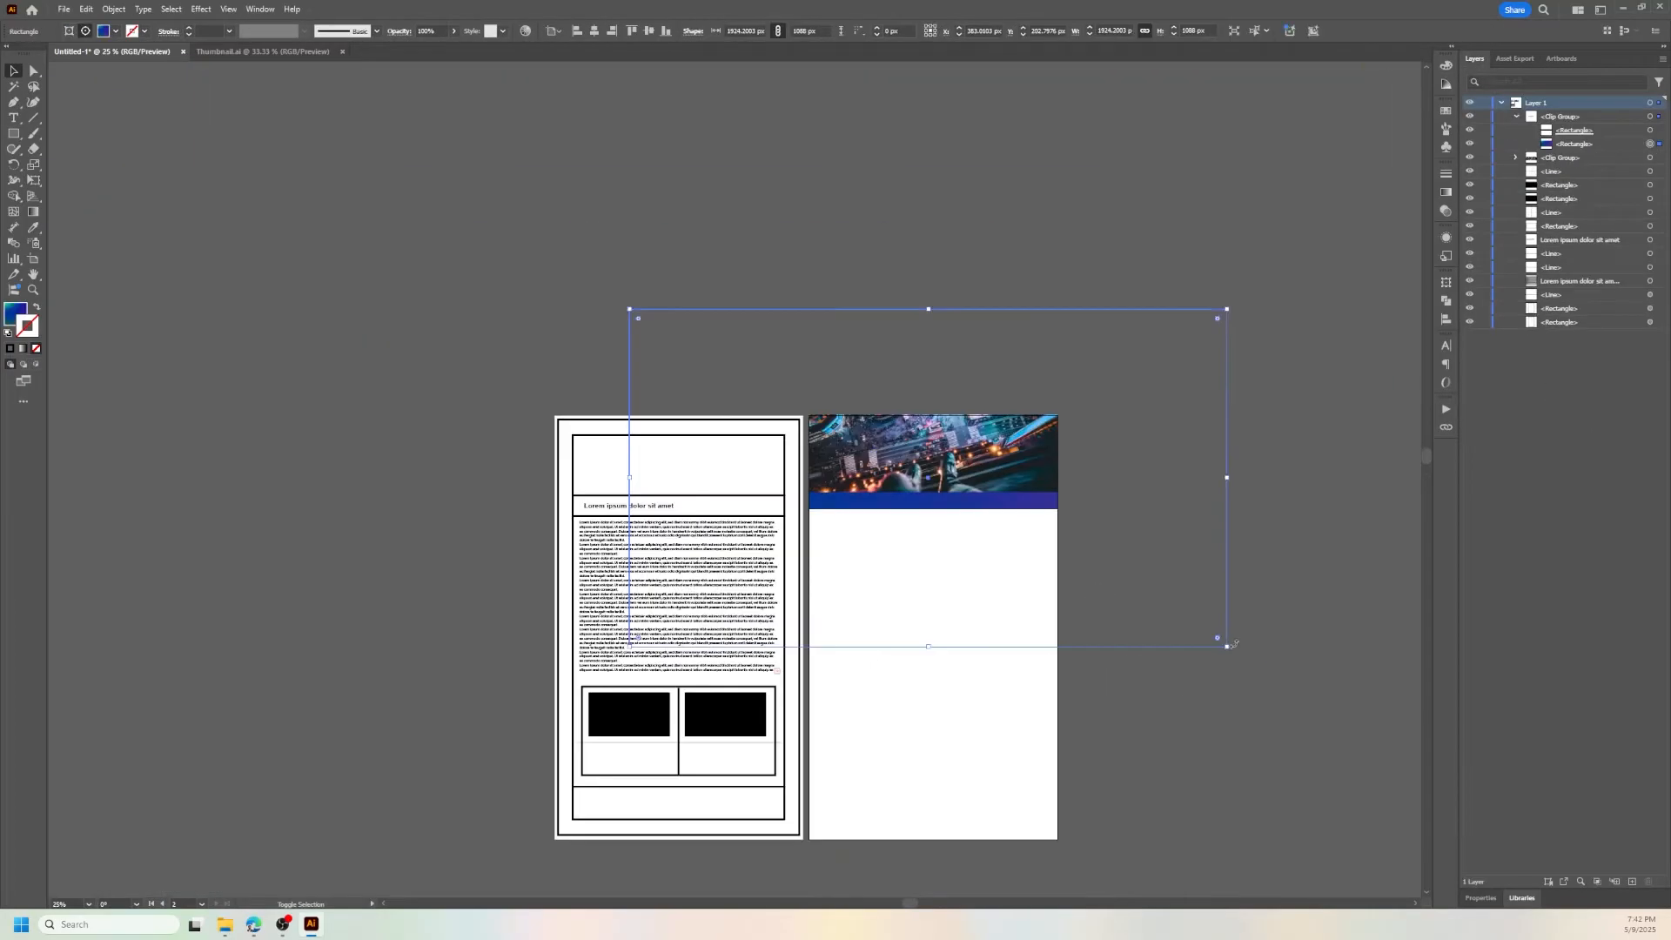
left_click_drag(1229, 645, 1078, 559)
left_click_drag(630, 309, 809, 407)
key("ctrl+shift+a")
key("t")
key("ctrl+plus")
key("ctrl+plus")
key("ctrl+plus")
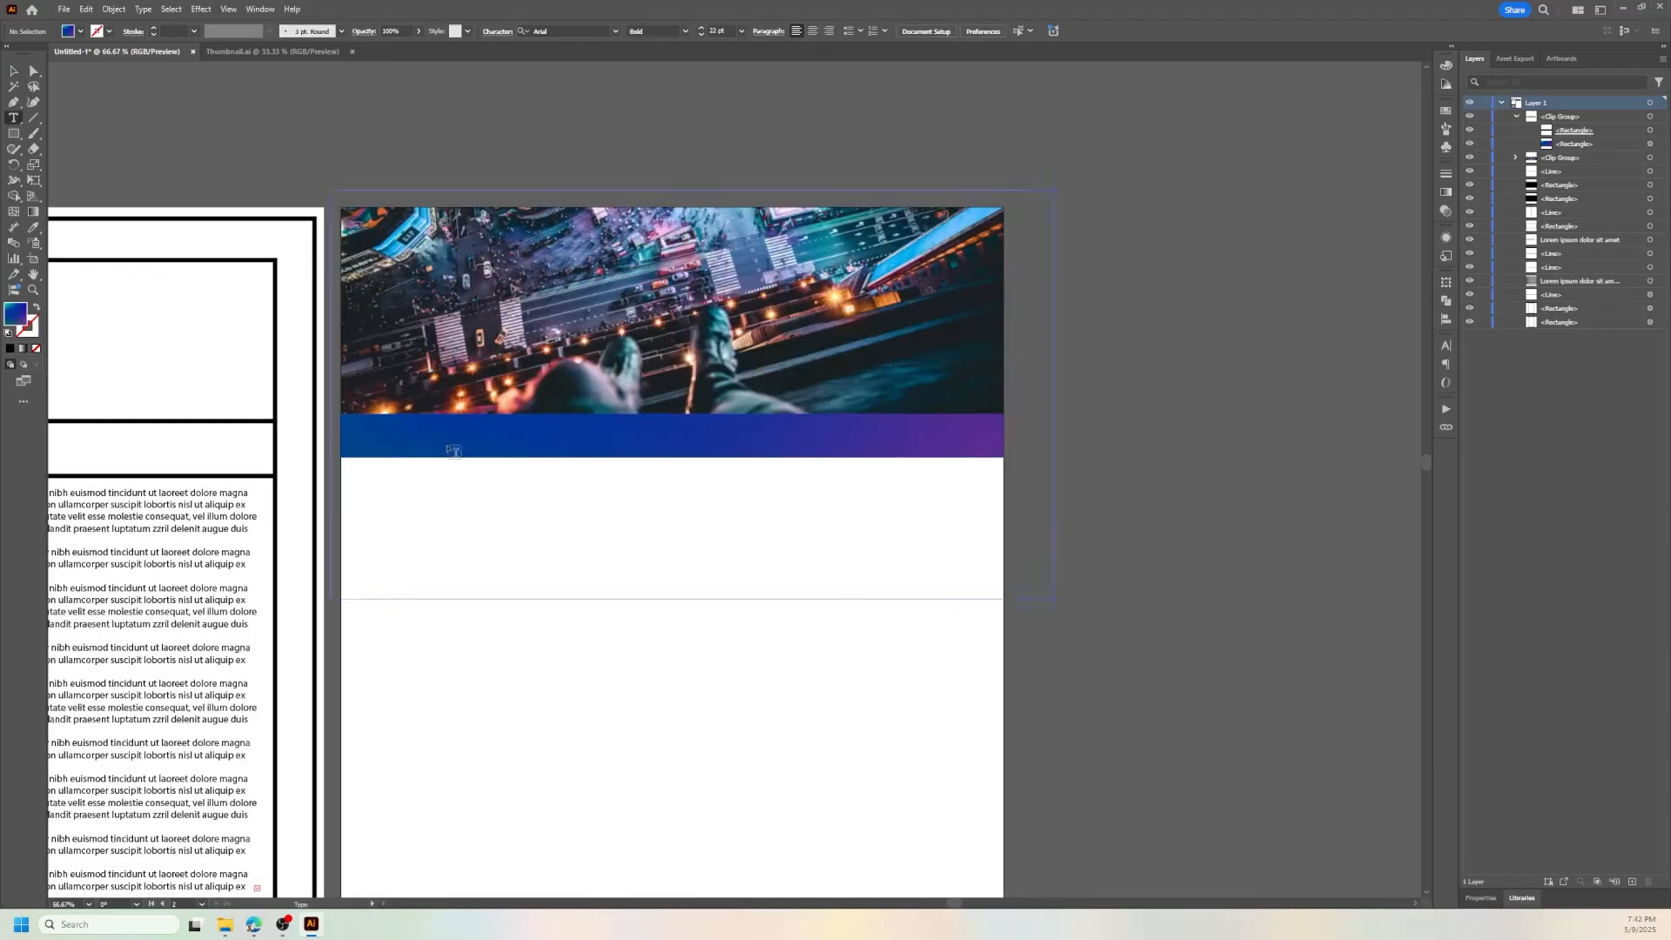
key("v")
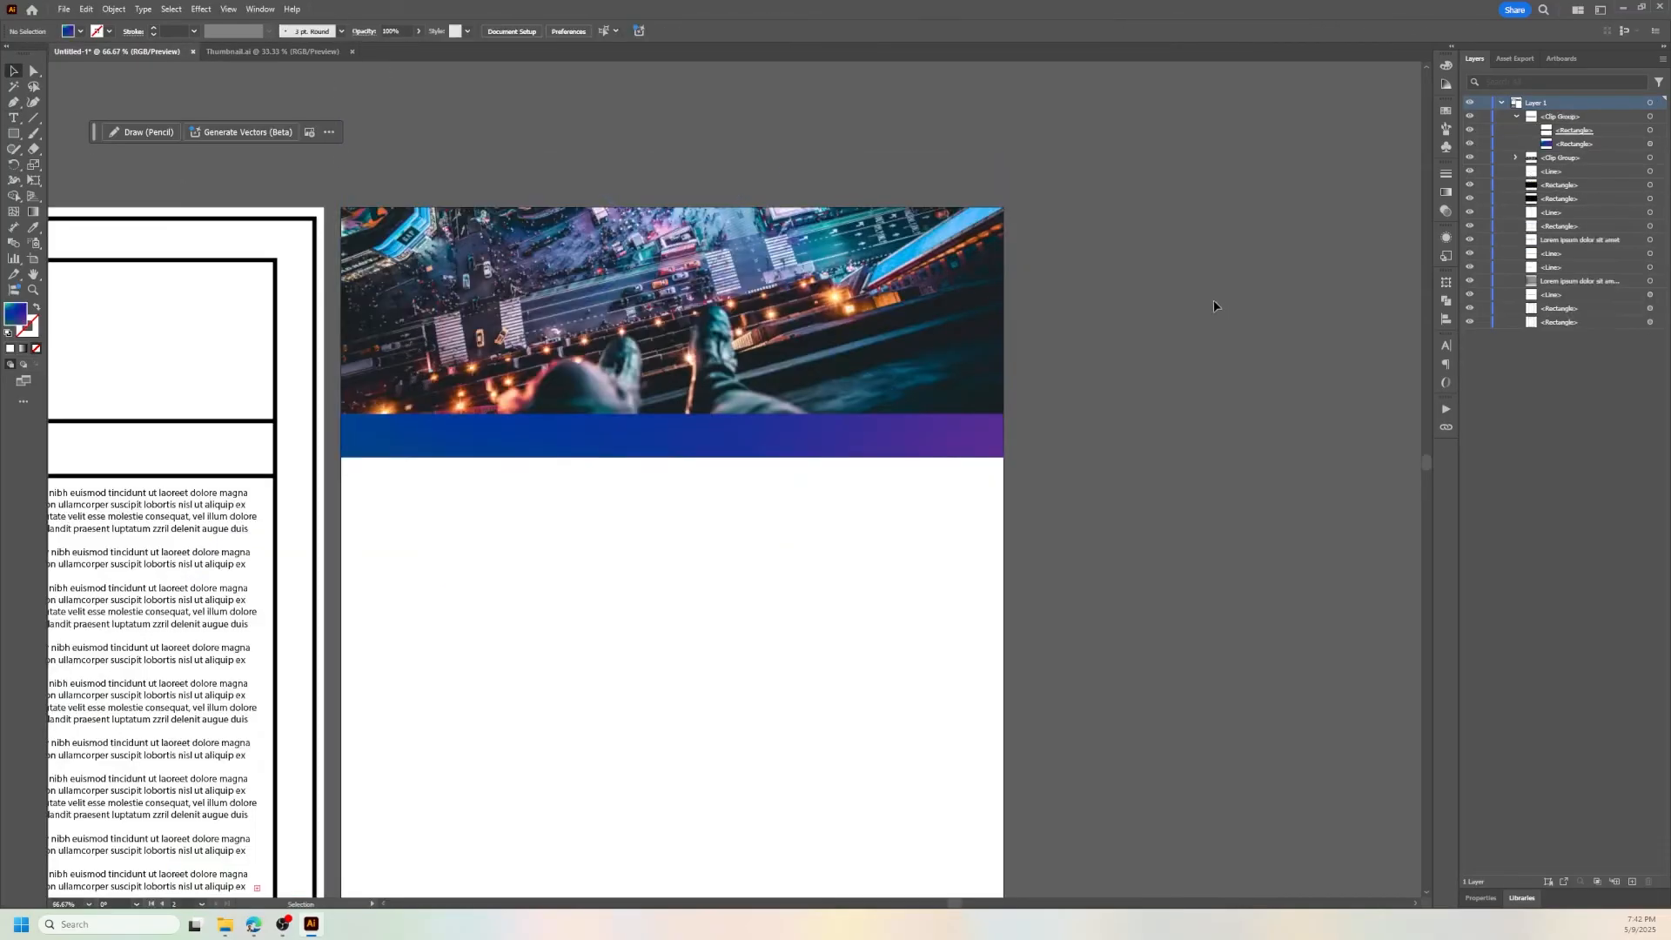
- Start saving the document and create a folder named "Design Email templates" in the Outlook newsletters project folder
key("ctrl+s")
left_click(251, 38)
key("ctrl+shift+n")
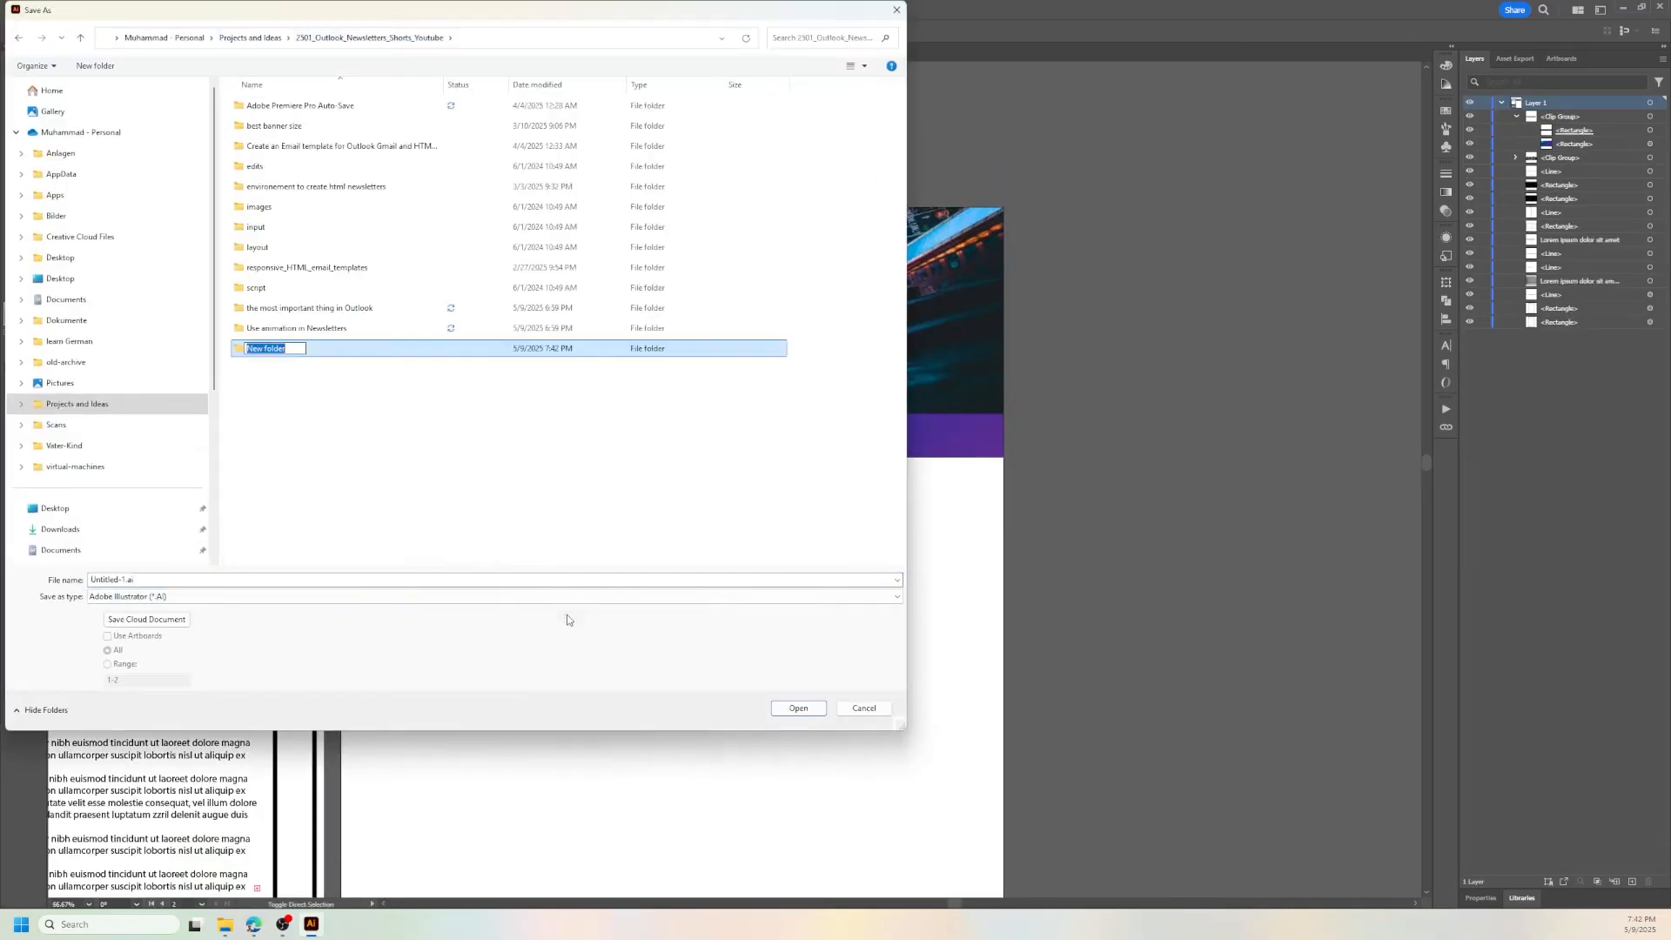
type("Design Email templates")
key("Return")
key("Return")
- Name the file "Design Email templates" using the copied folder name and save it as an Adobe Illustrator file
left_click_drag(505, 38, 430, 39)
key("ctrl+c")
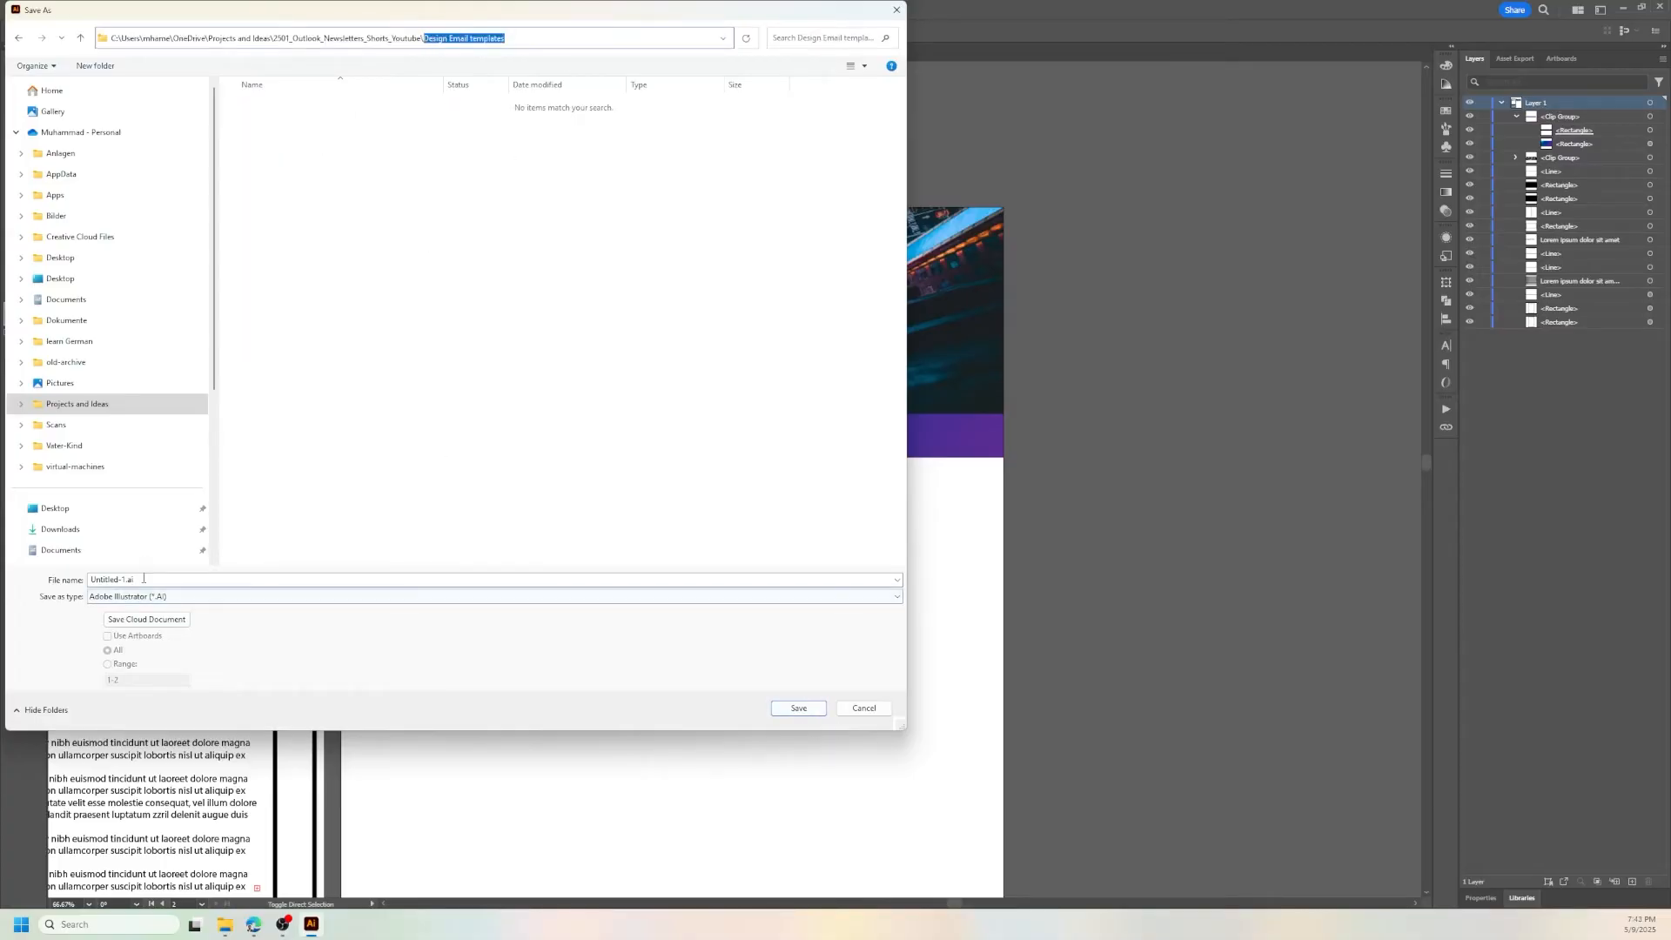
left_click(348, 580)
key("ctrl+a")
key("ctrl+v")
left_click(798, 708)
left_click(892, 642)
- Place a copy of the "Lorem ipsum dolor sit amet" heading on the second artboard and bring it to the front
key("ctrl+Tab")
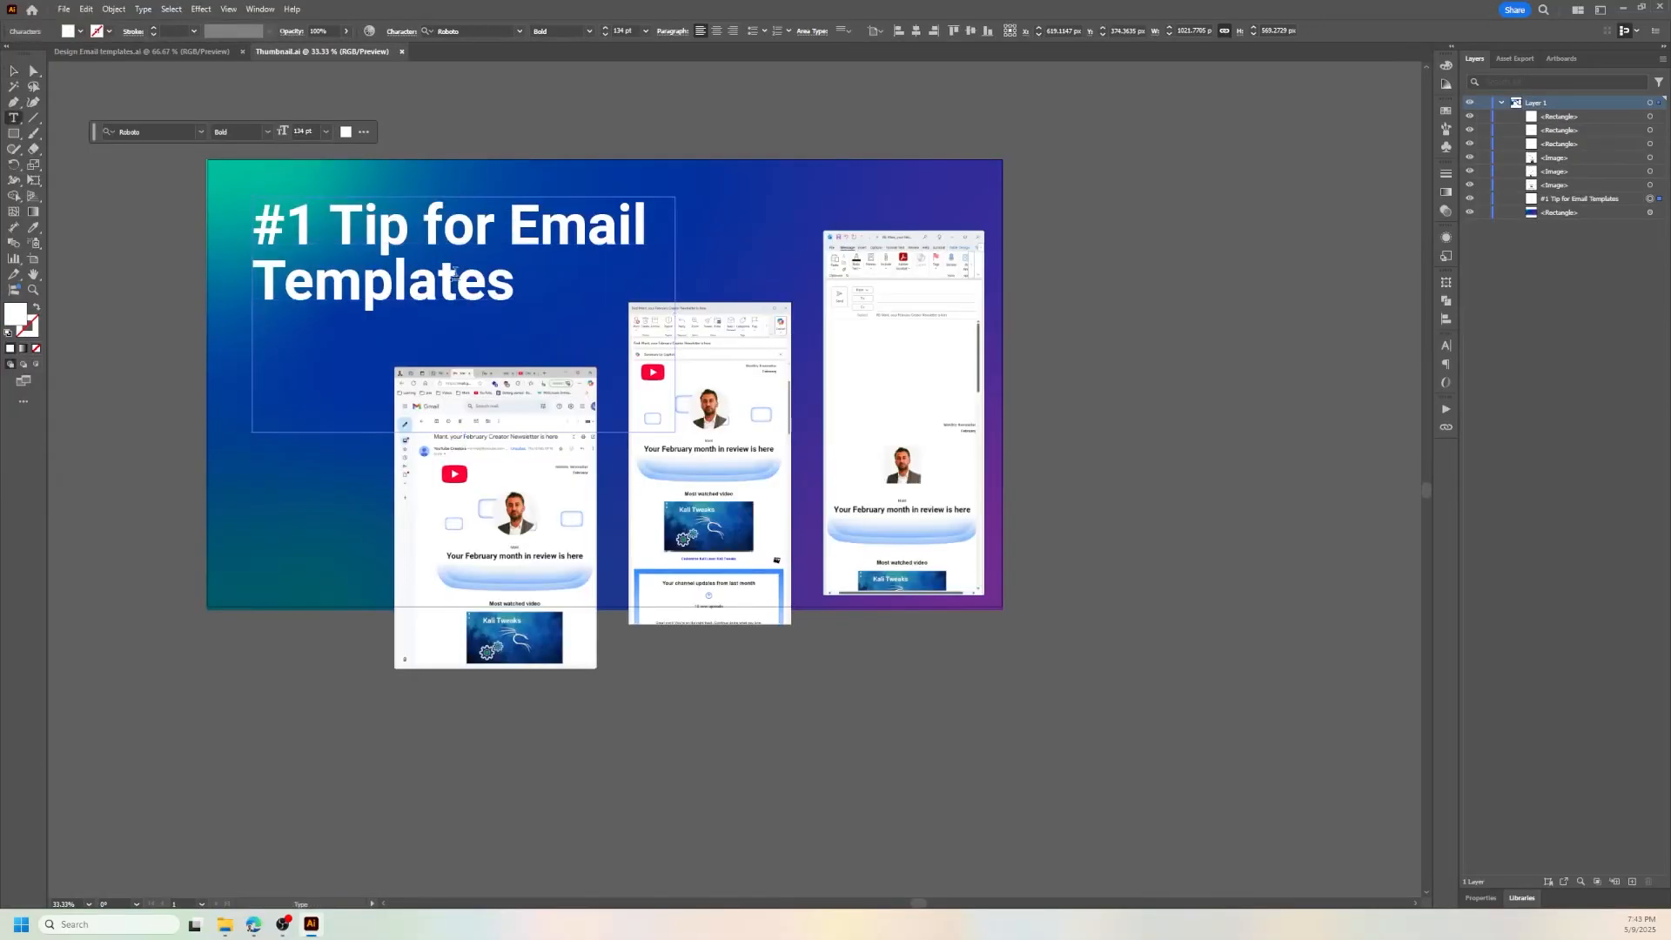
key("ctrl+Tab")
key("ctrl+minus")
key("ctrl+minus")
key("ctrl+minus")
right_click(500, 399)
key("Escape")
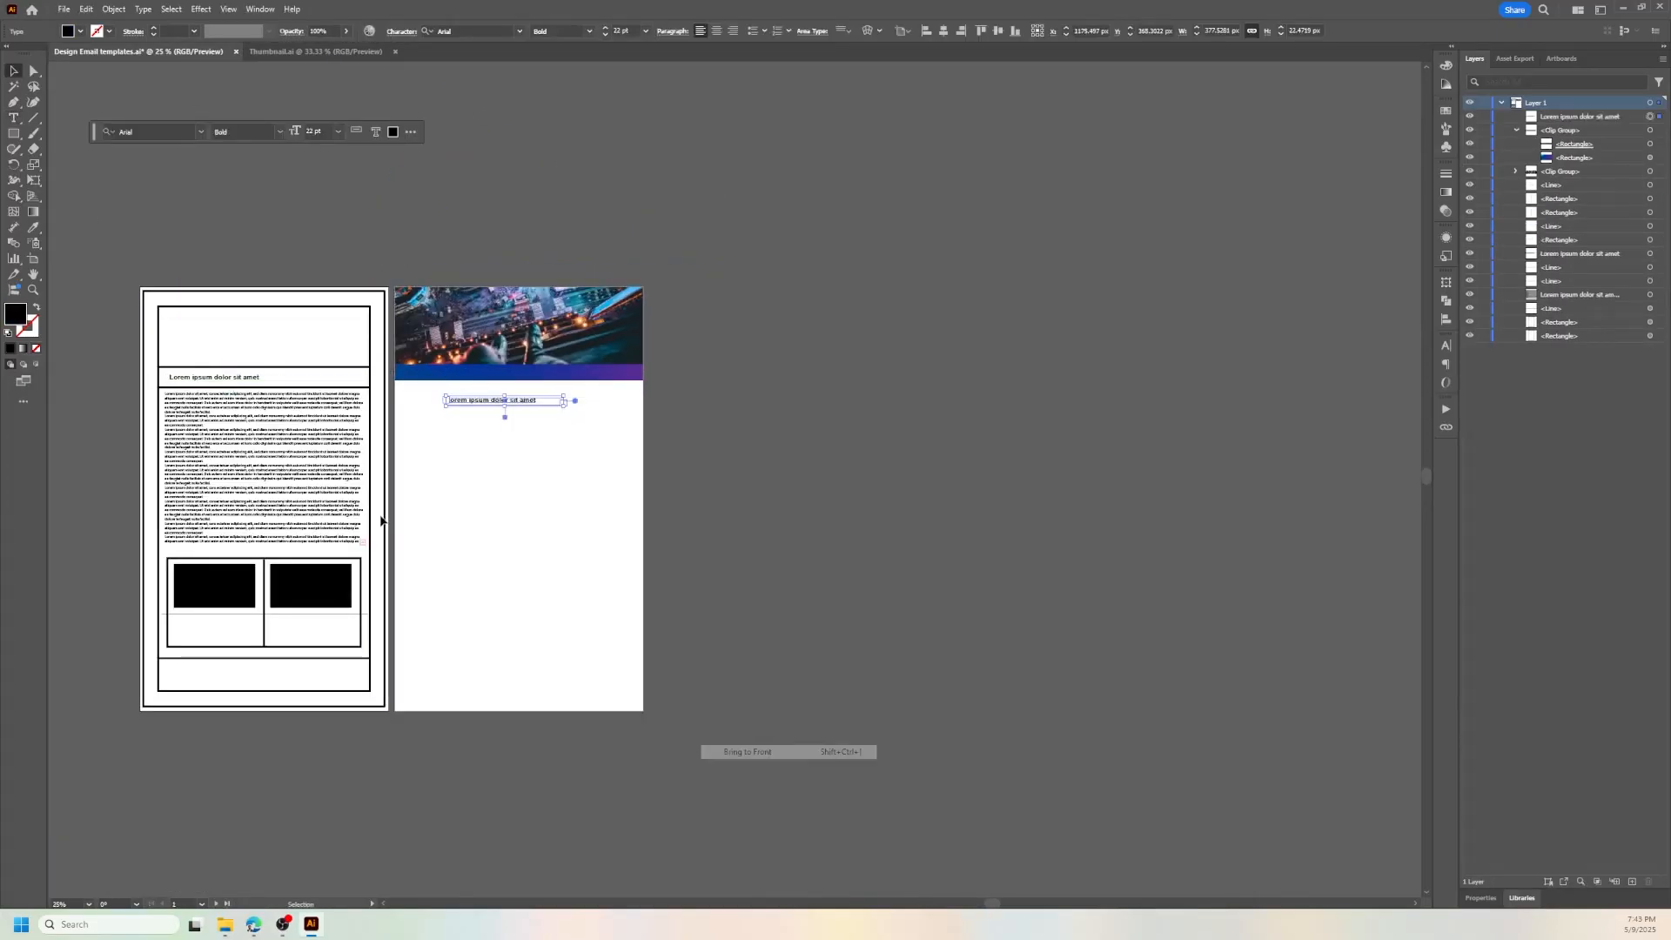
- Replace the copied heading's text with "Design Email templates" and move it onto the gradient bar
key("ctrl+1")
key("ctrl+v")
left_click_drag(679, 467, 540, 364)
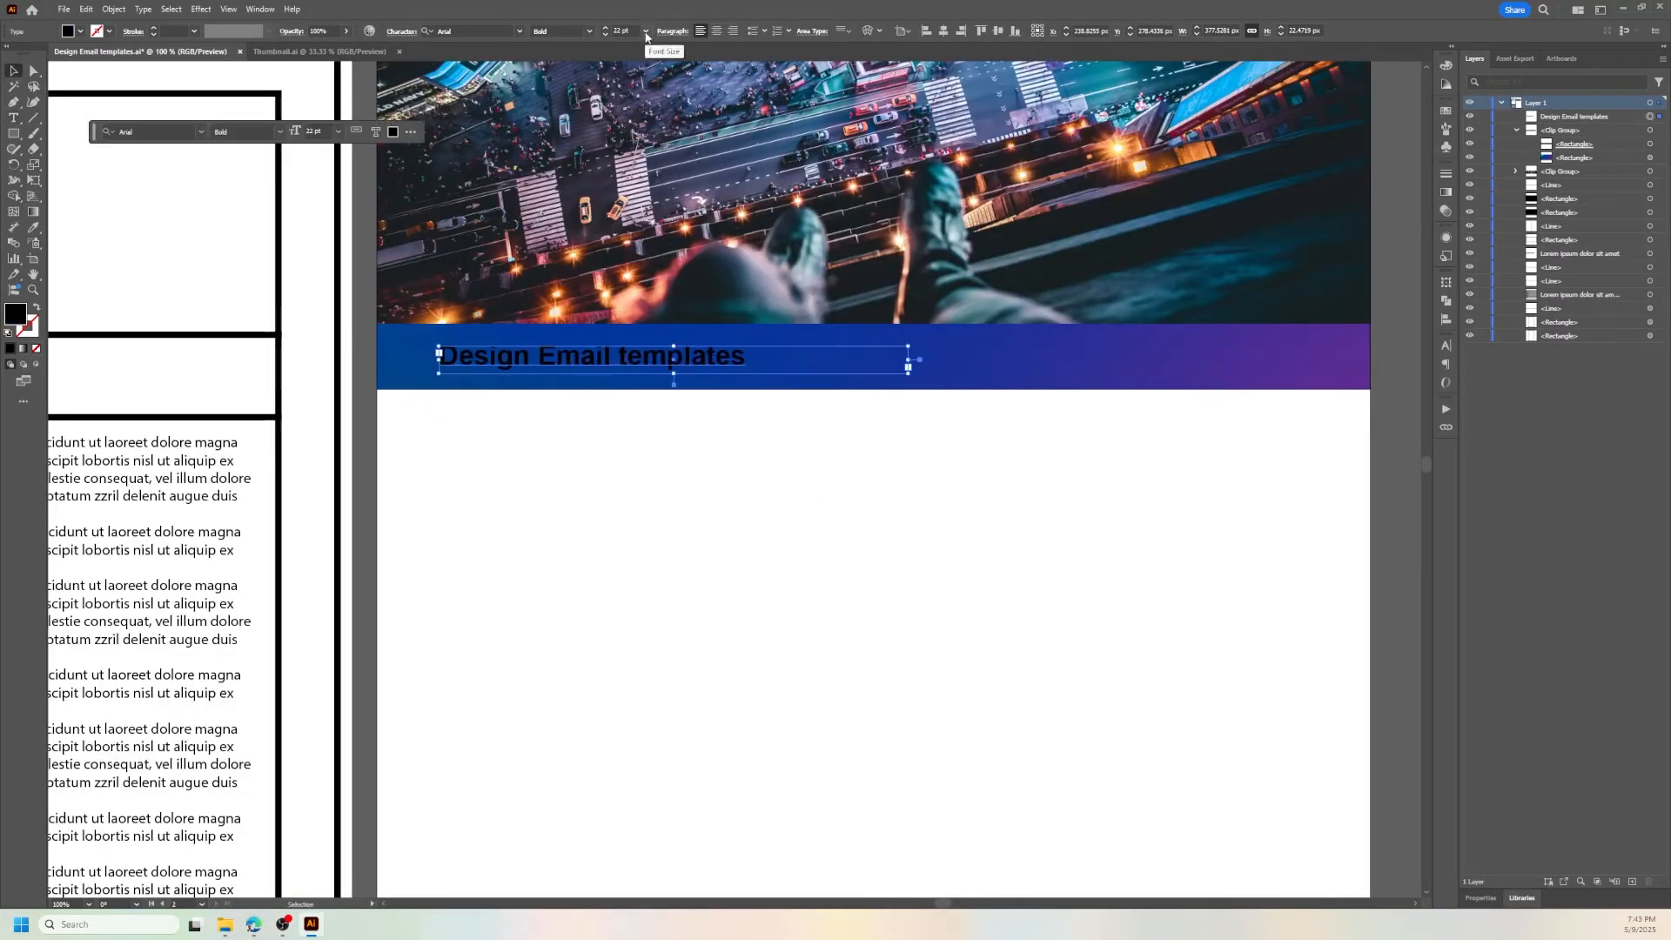
- Fill the heading on the gradient bar with white and set its font size to 26 pt
left_click(80, 31)
left_click(27, 74)
left_click(649, 457)
key("ctrl+minus")
double_click(609, 391)
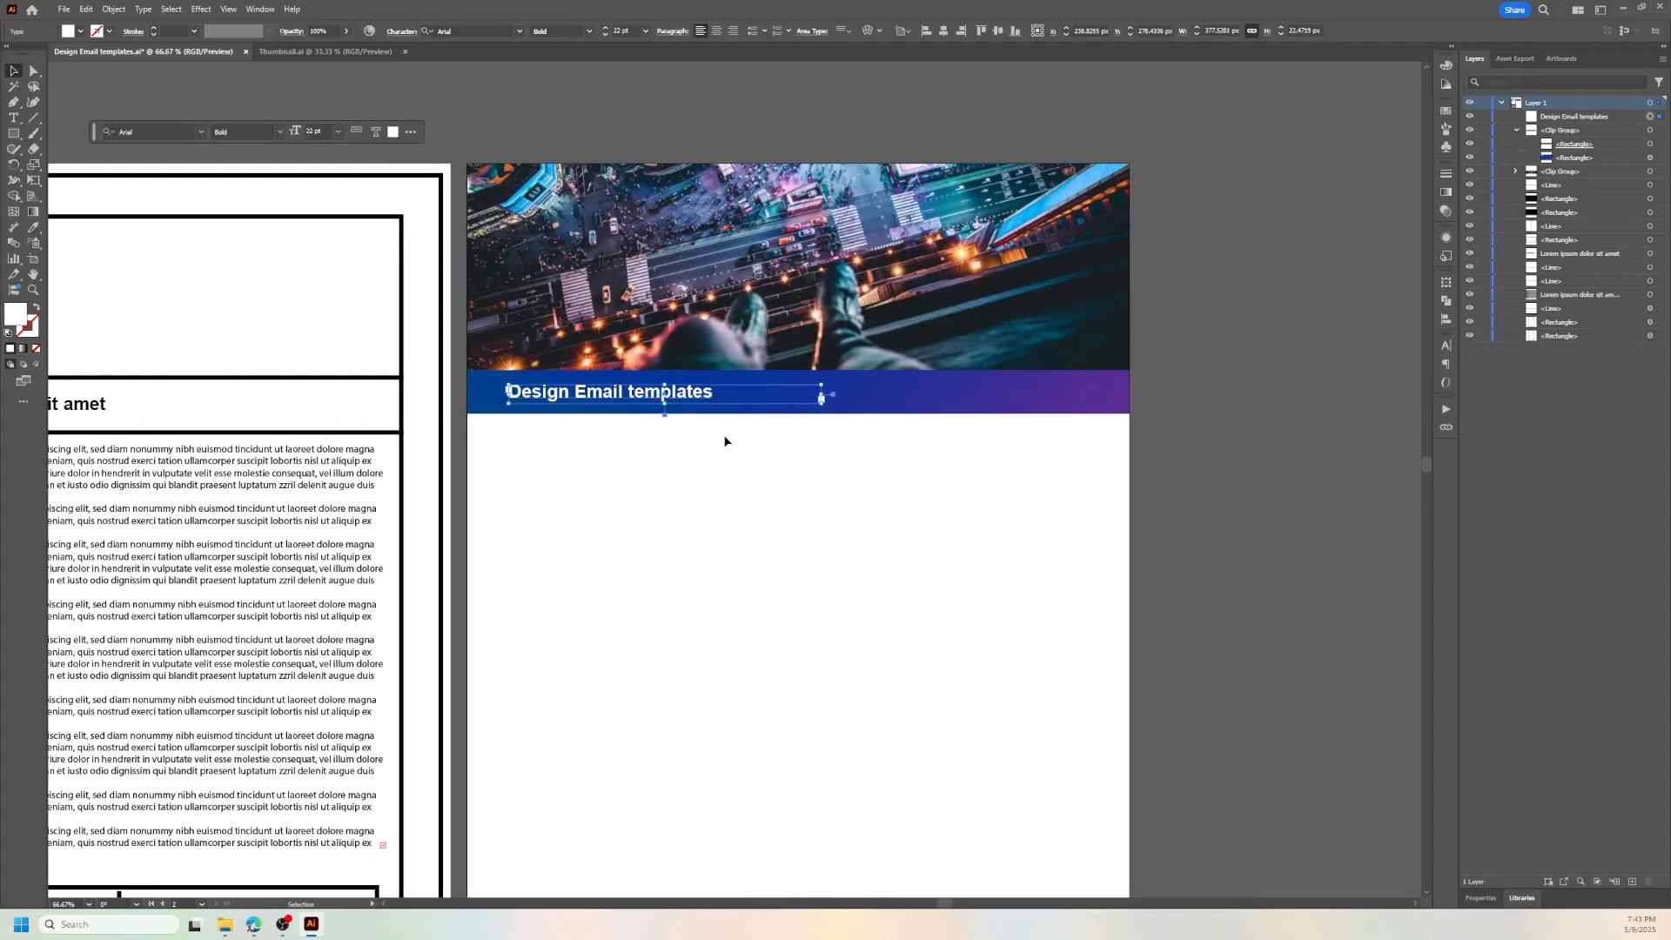
key("ctrl+plus")
key("ctrl+plus")
key("ctrl+a")
key("Escape")
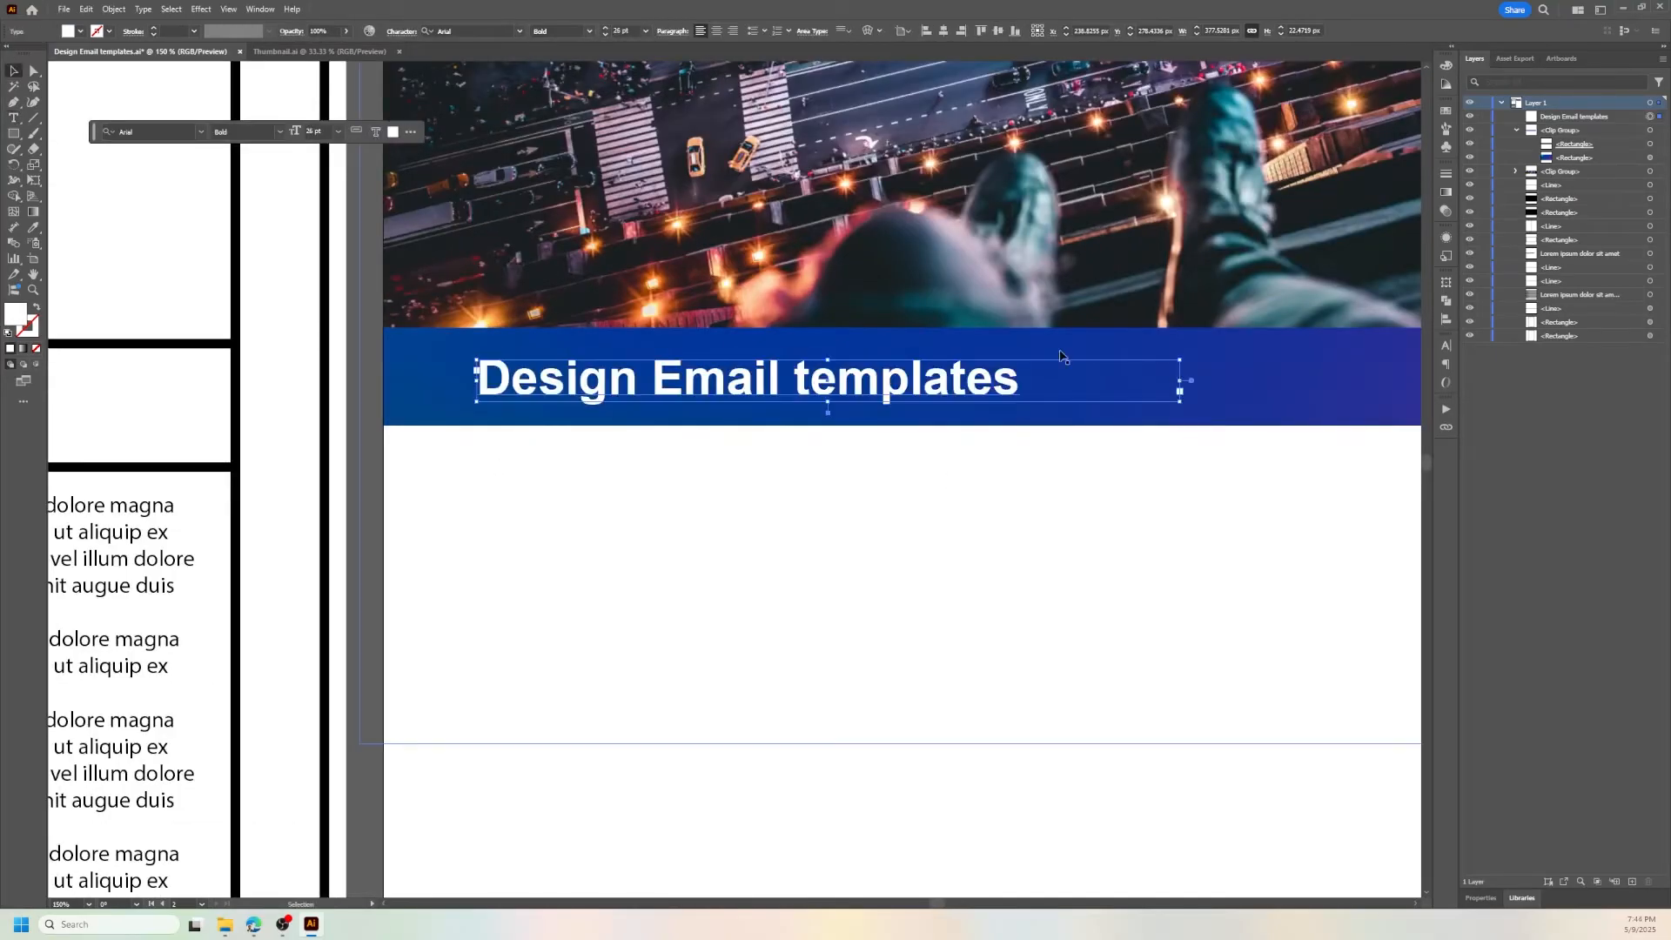
key("ctrl+shift+a")
key("ctrl+minus")
key("ctrl+minus")
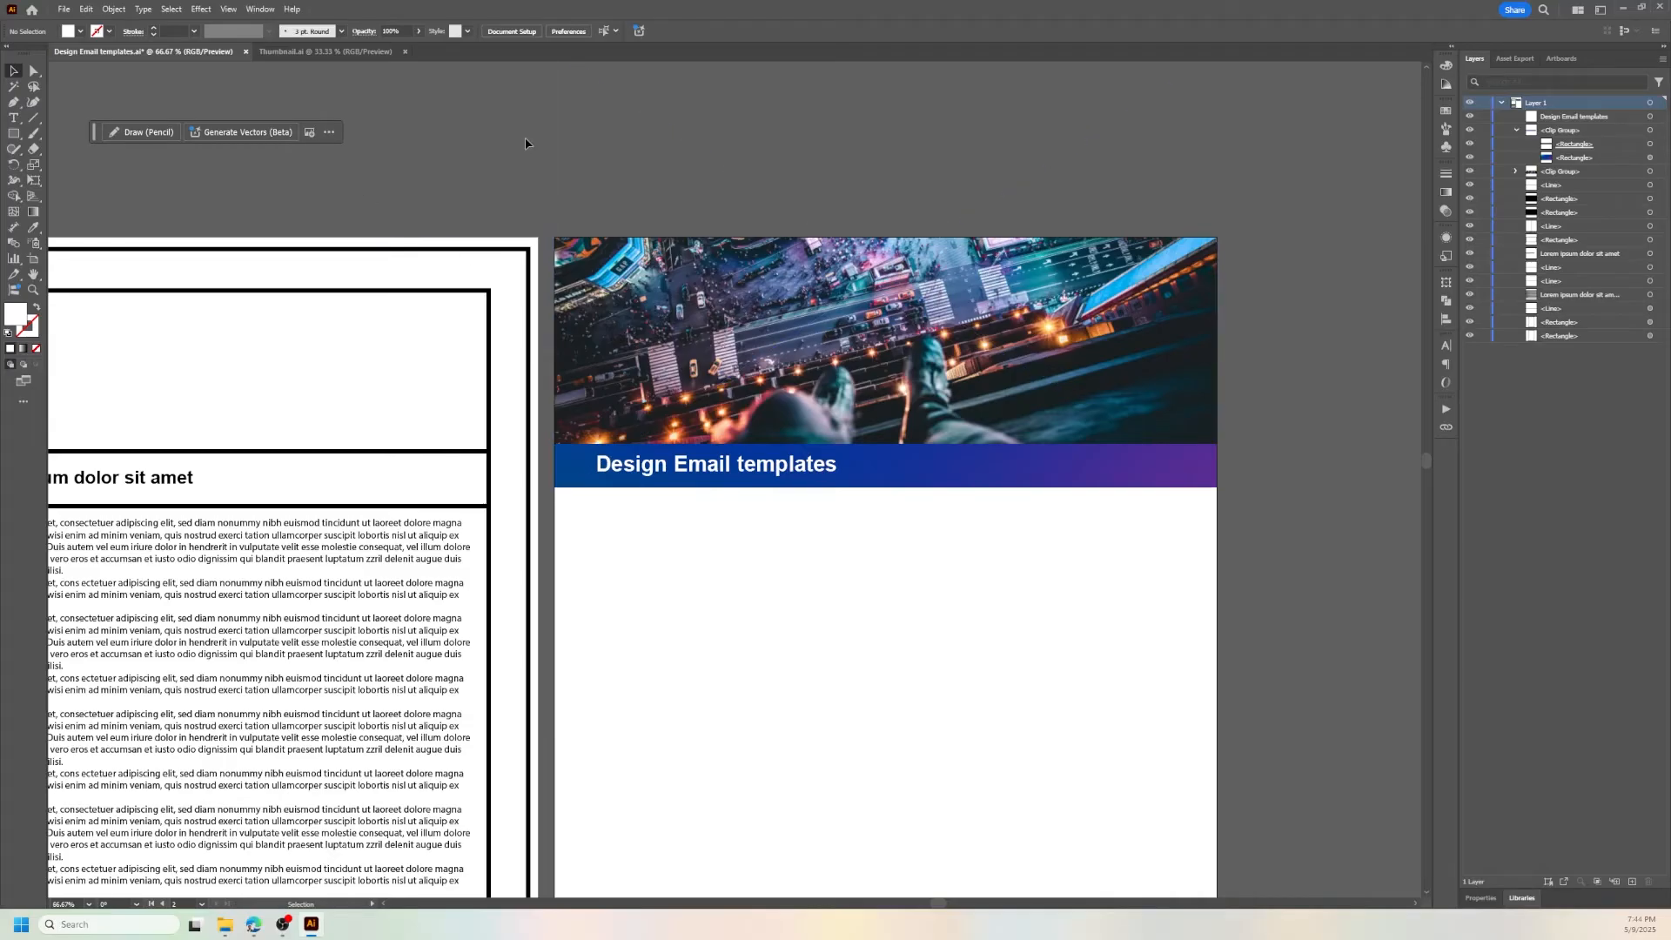
- Show the rulers, add a vertical guide at X 35 px on the second artboard, and align the heading's left edge to it
key("ctrl+r")
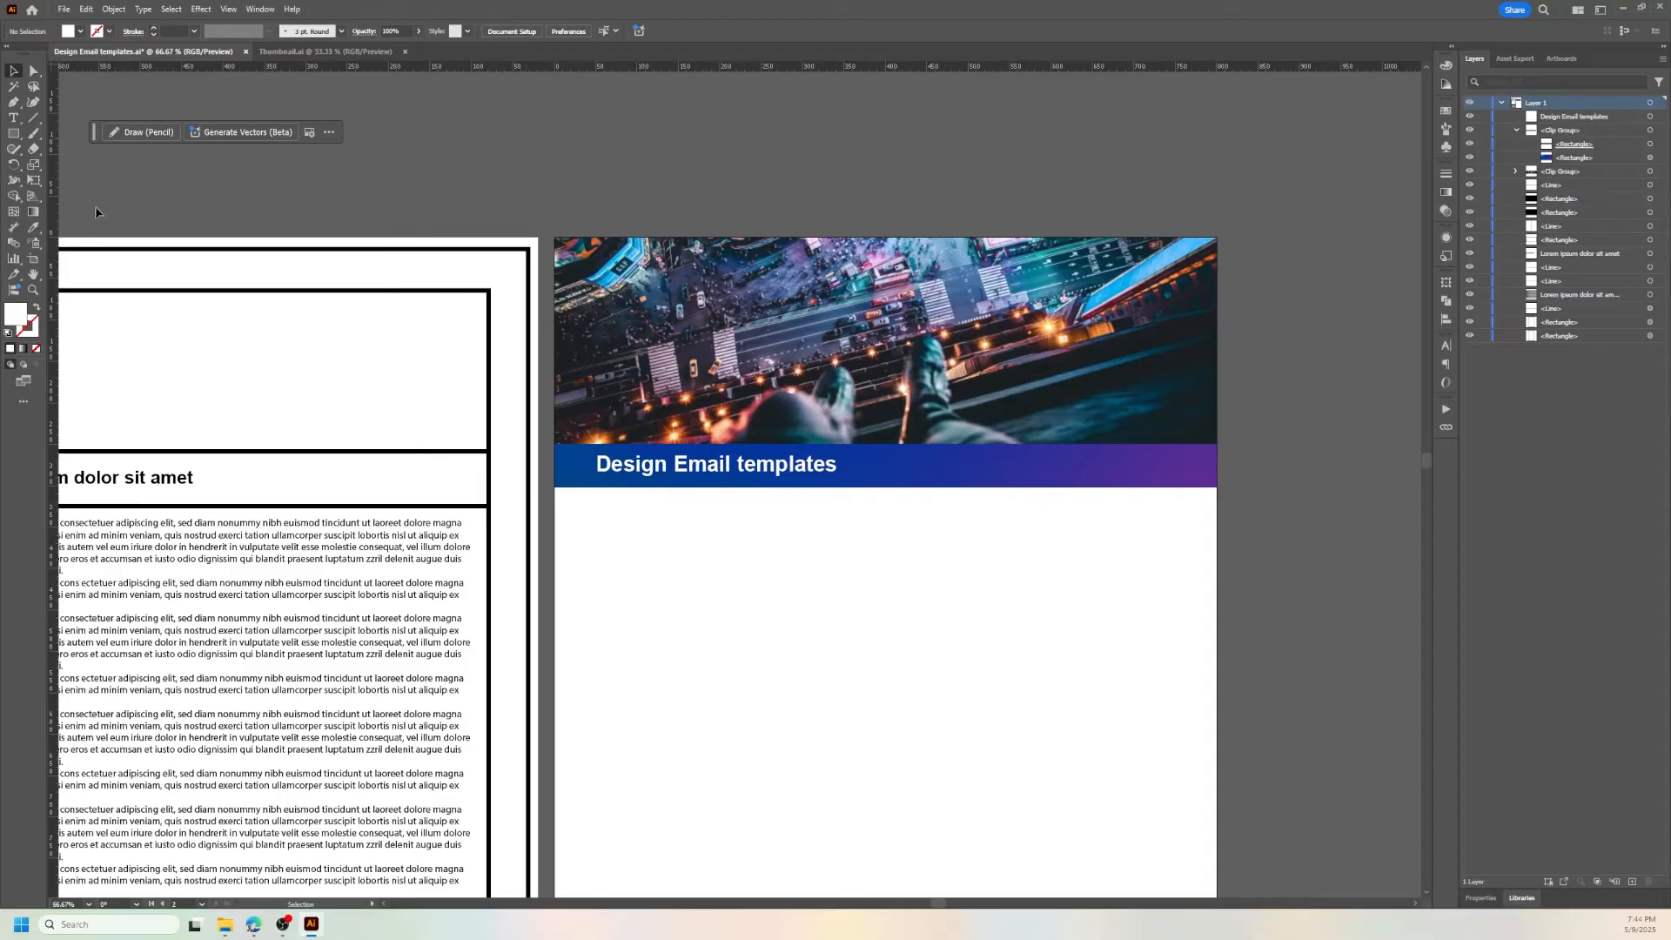
left_click_drag(635, 375, 597, 123)
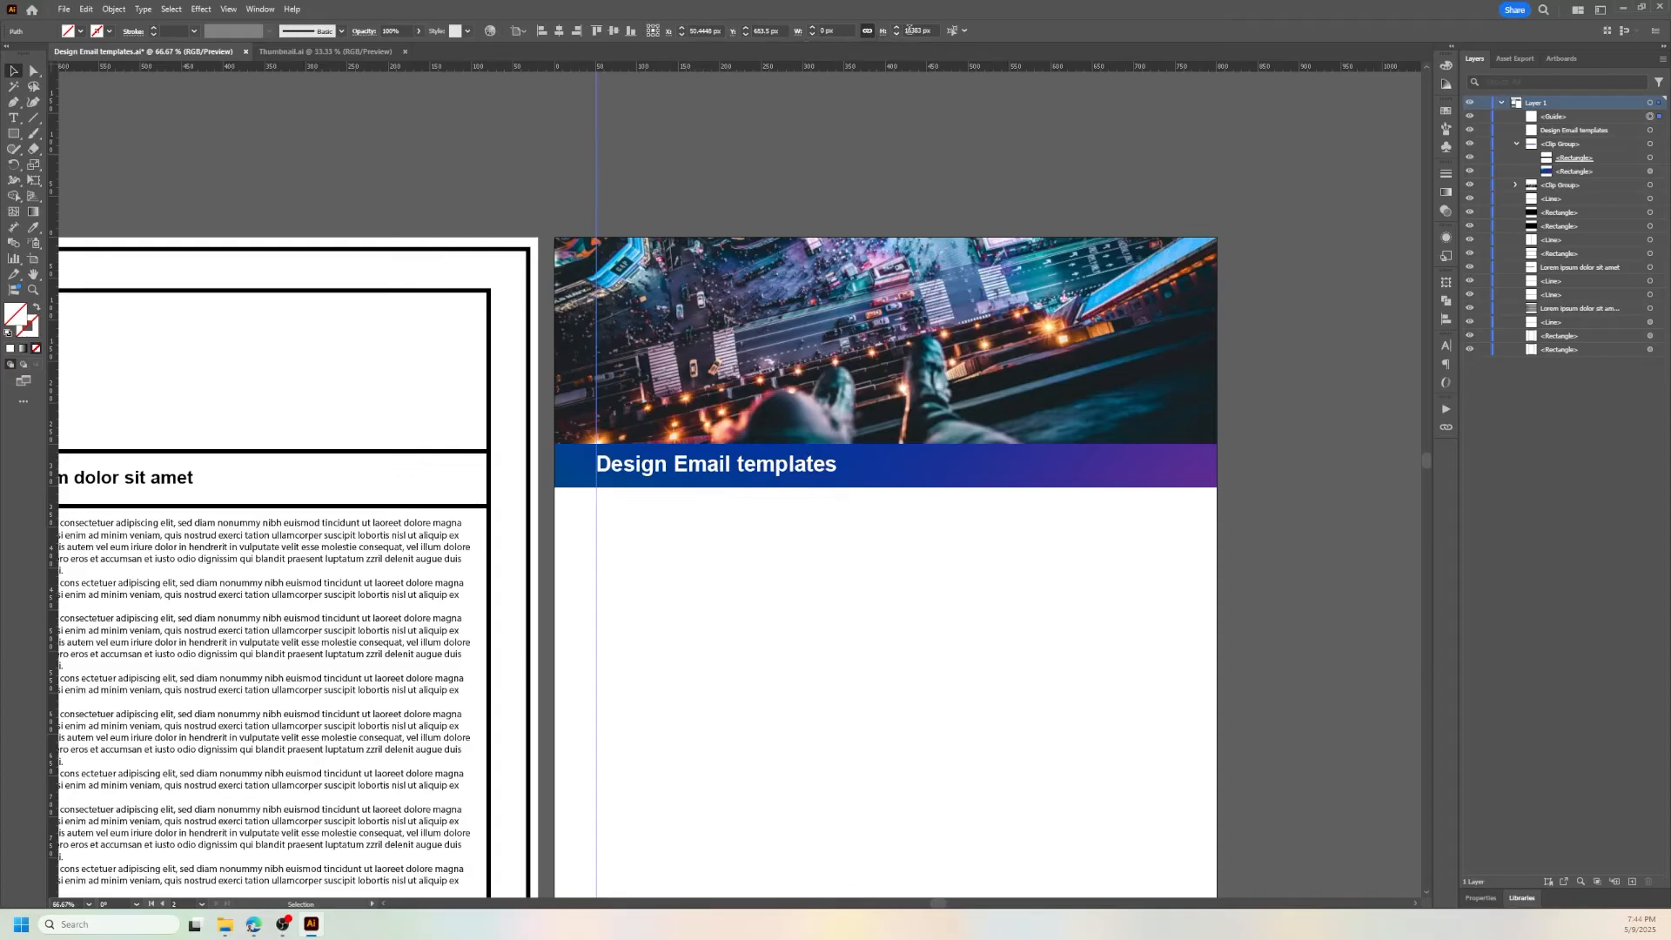
left_click(540, 33)
left_click(711, 31)
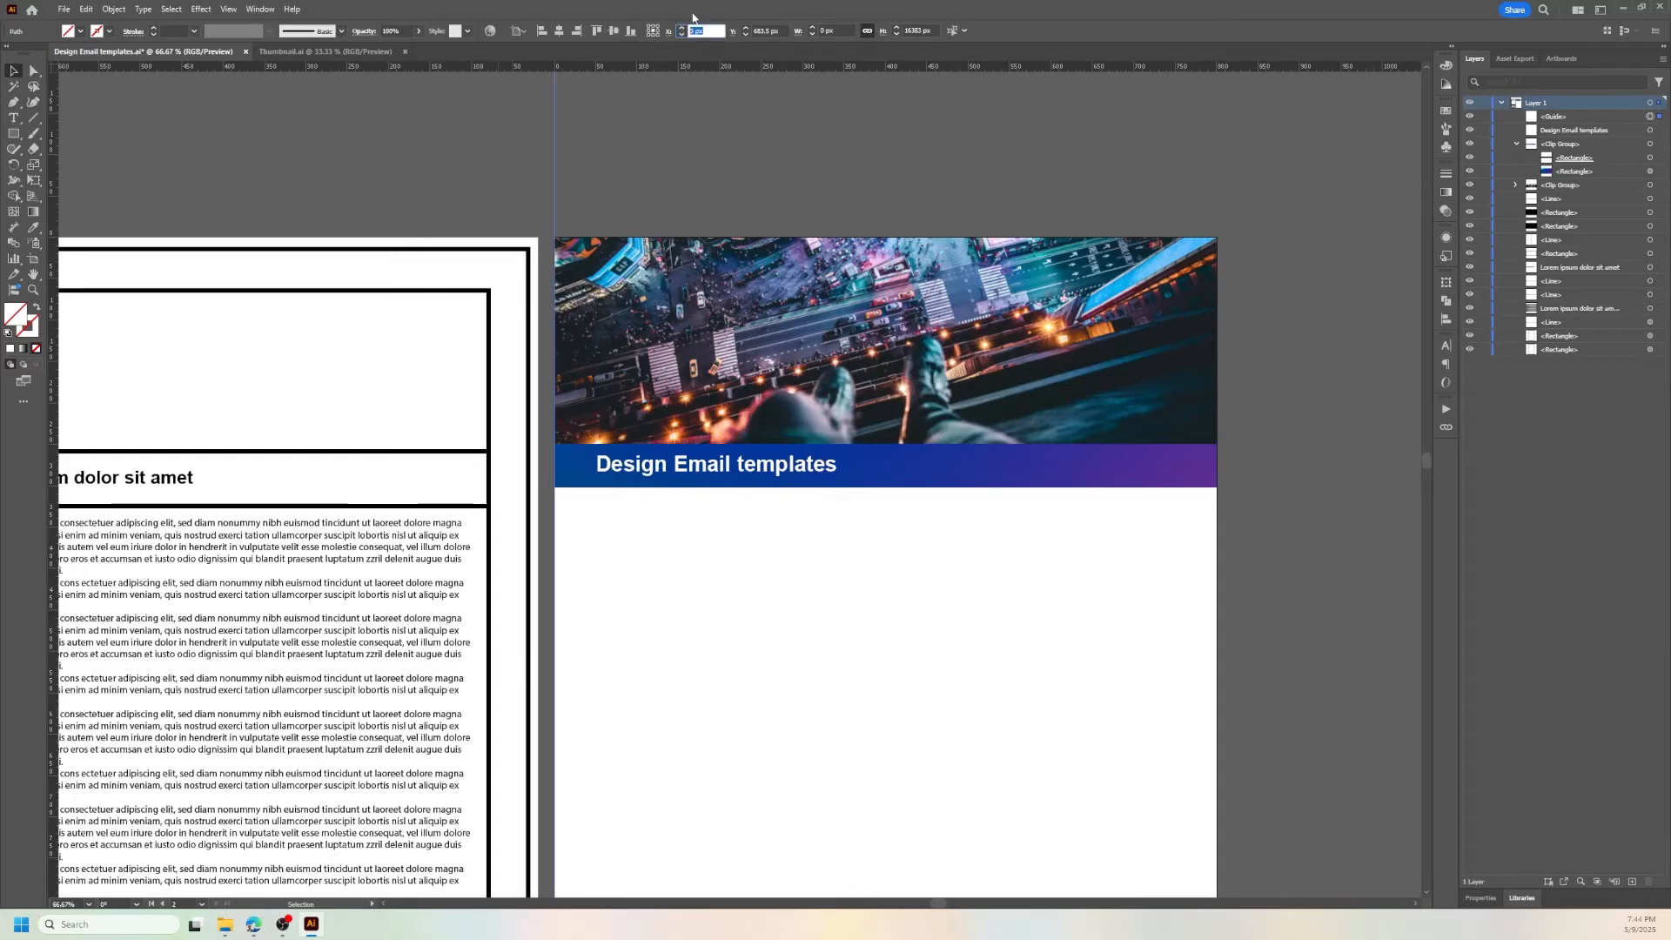
type("35")
key("Return")
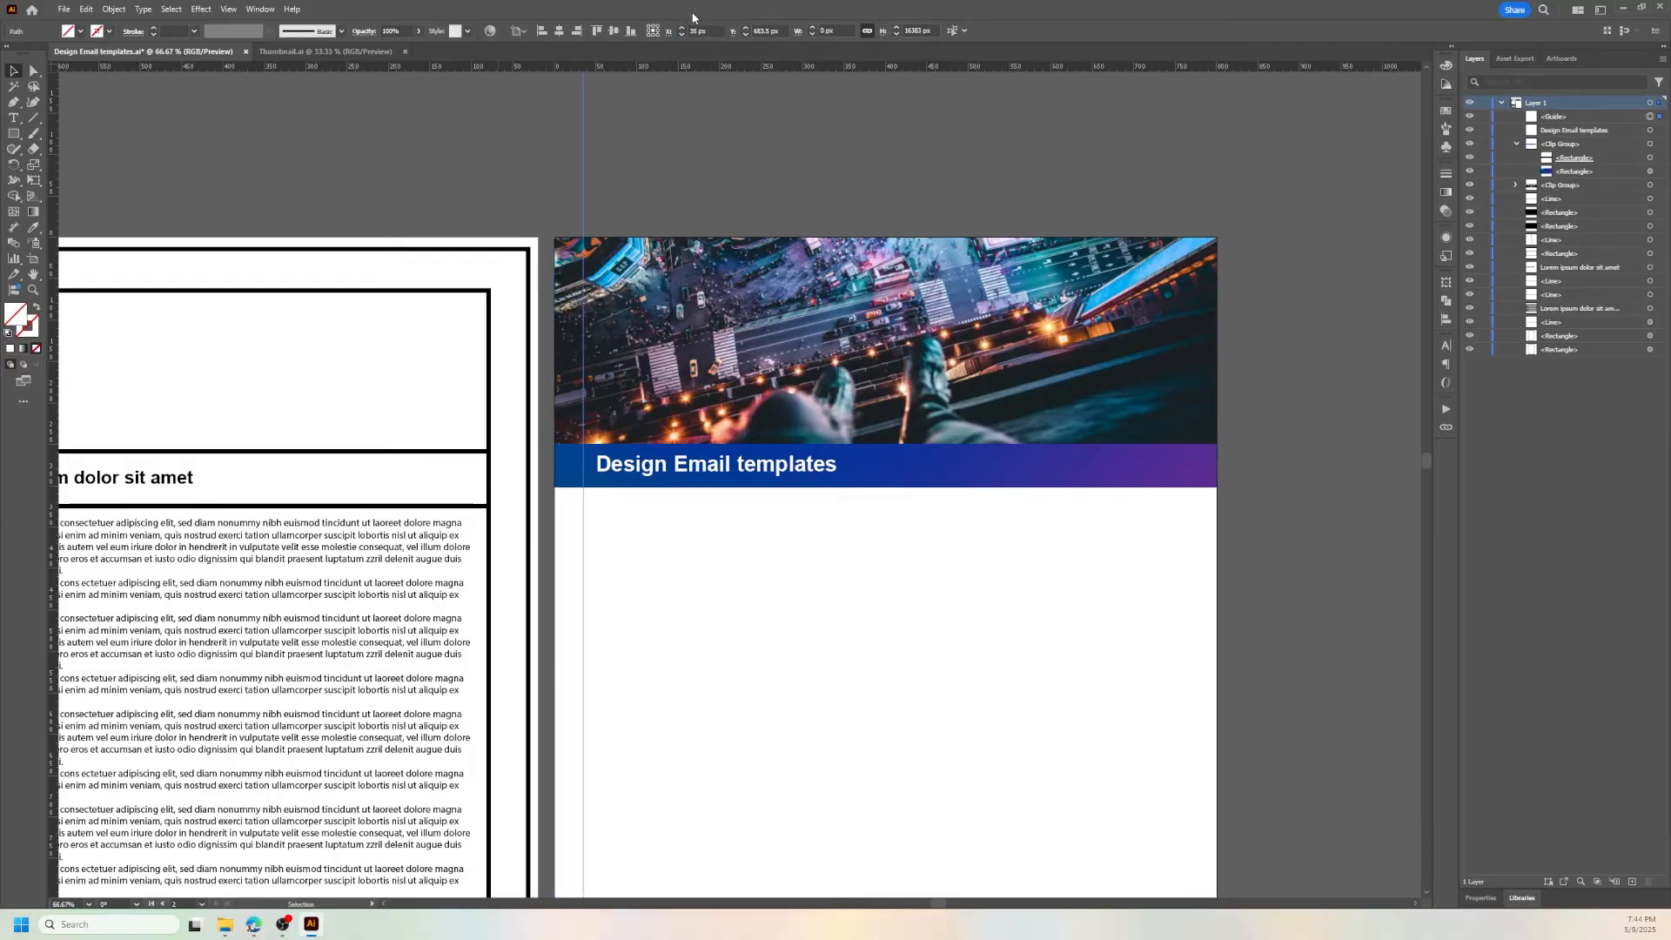
left_click_drag(644, 466, 631, 469)
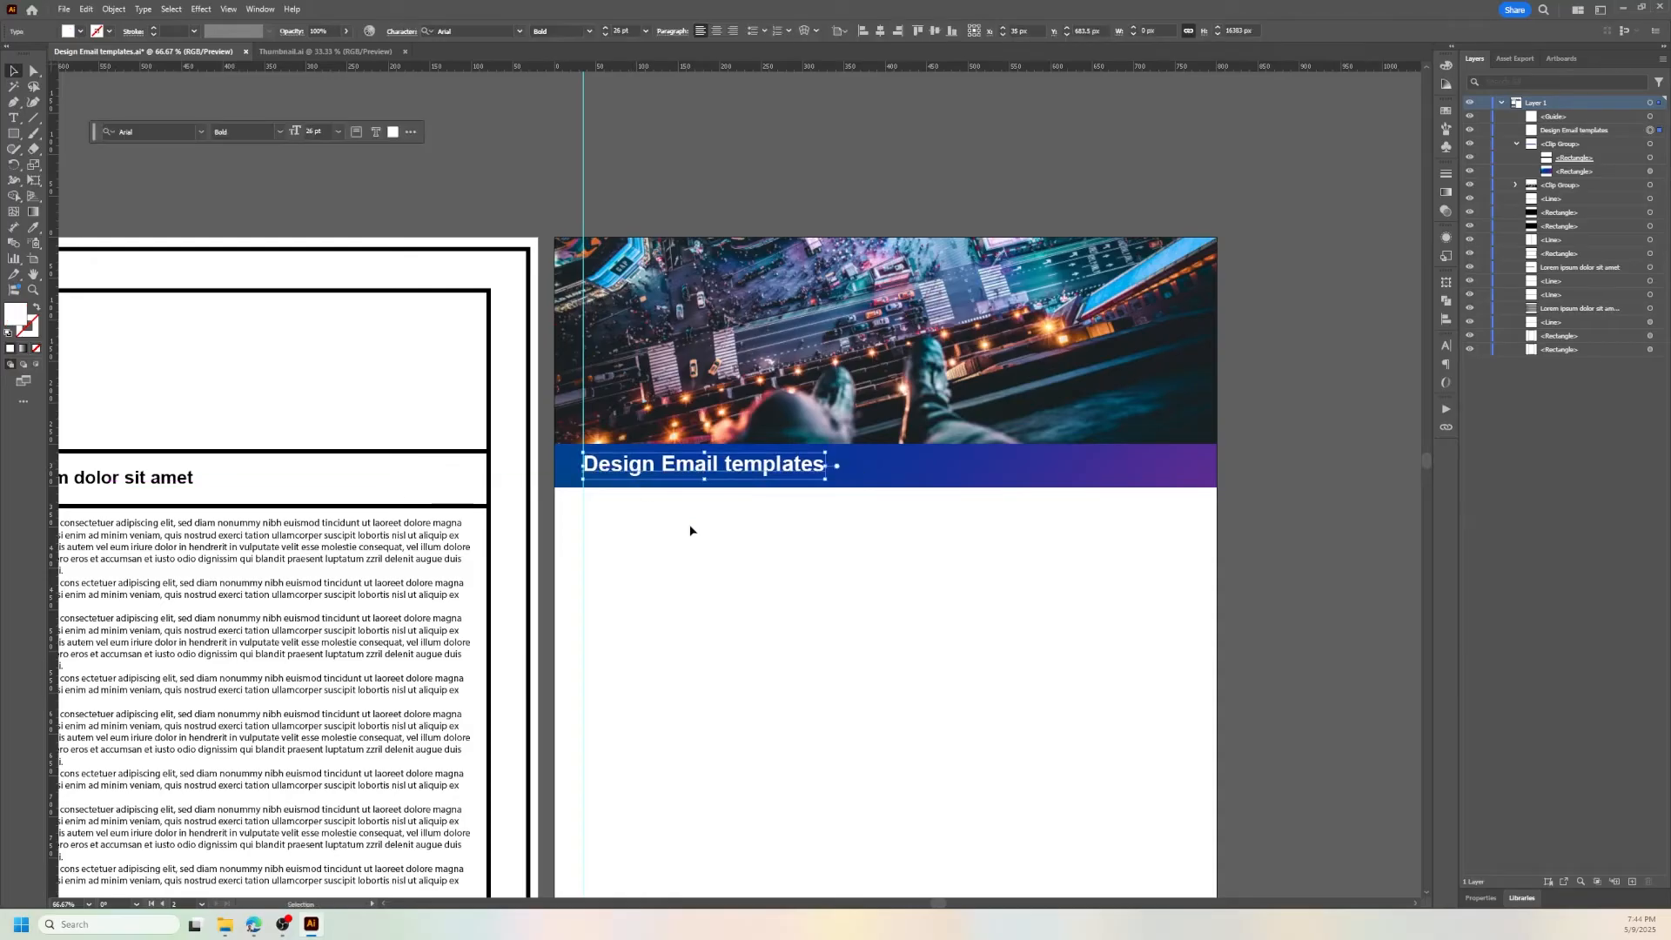
left_click(690, 530)
- Move the body text block from the first artboard to below the gradient bar, with its left edge on the guide
scroll(772, 566, "down", 2)
scroll(884, 447, "down", 2)
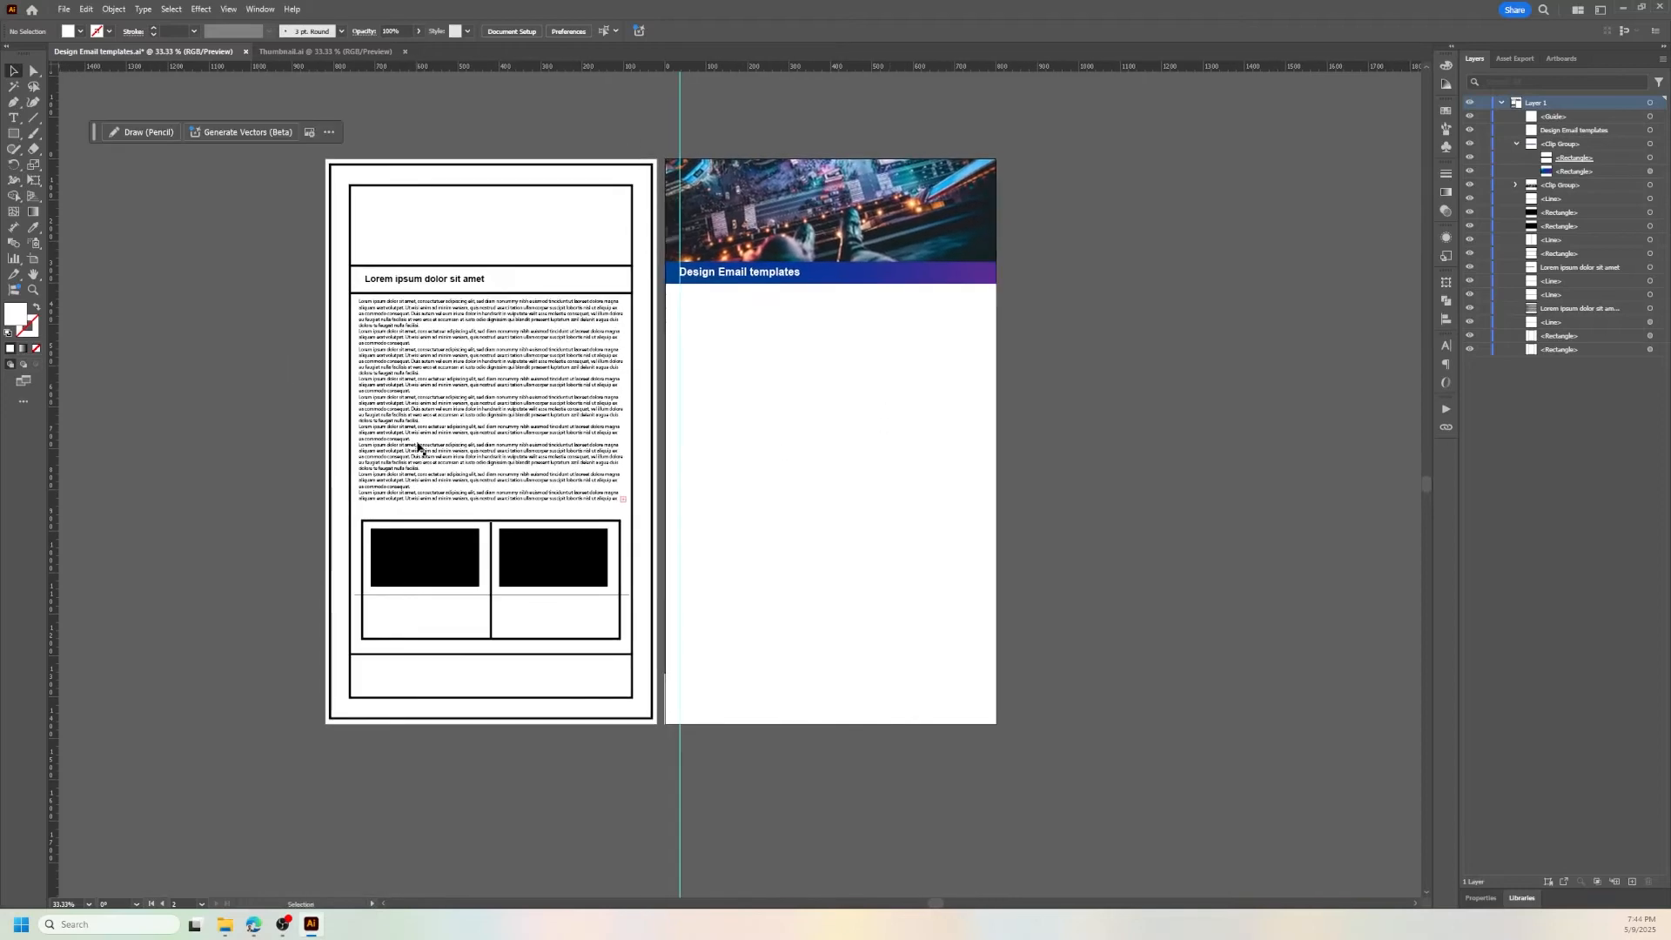
left_click(418, 448)
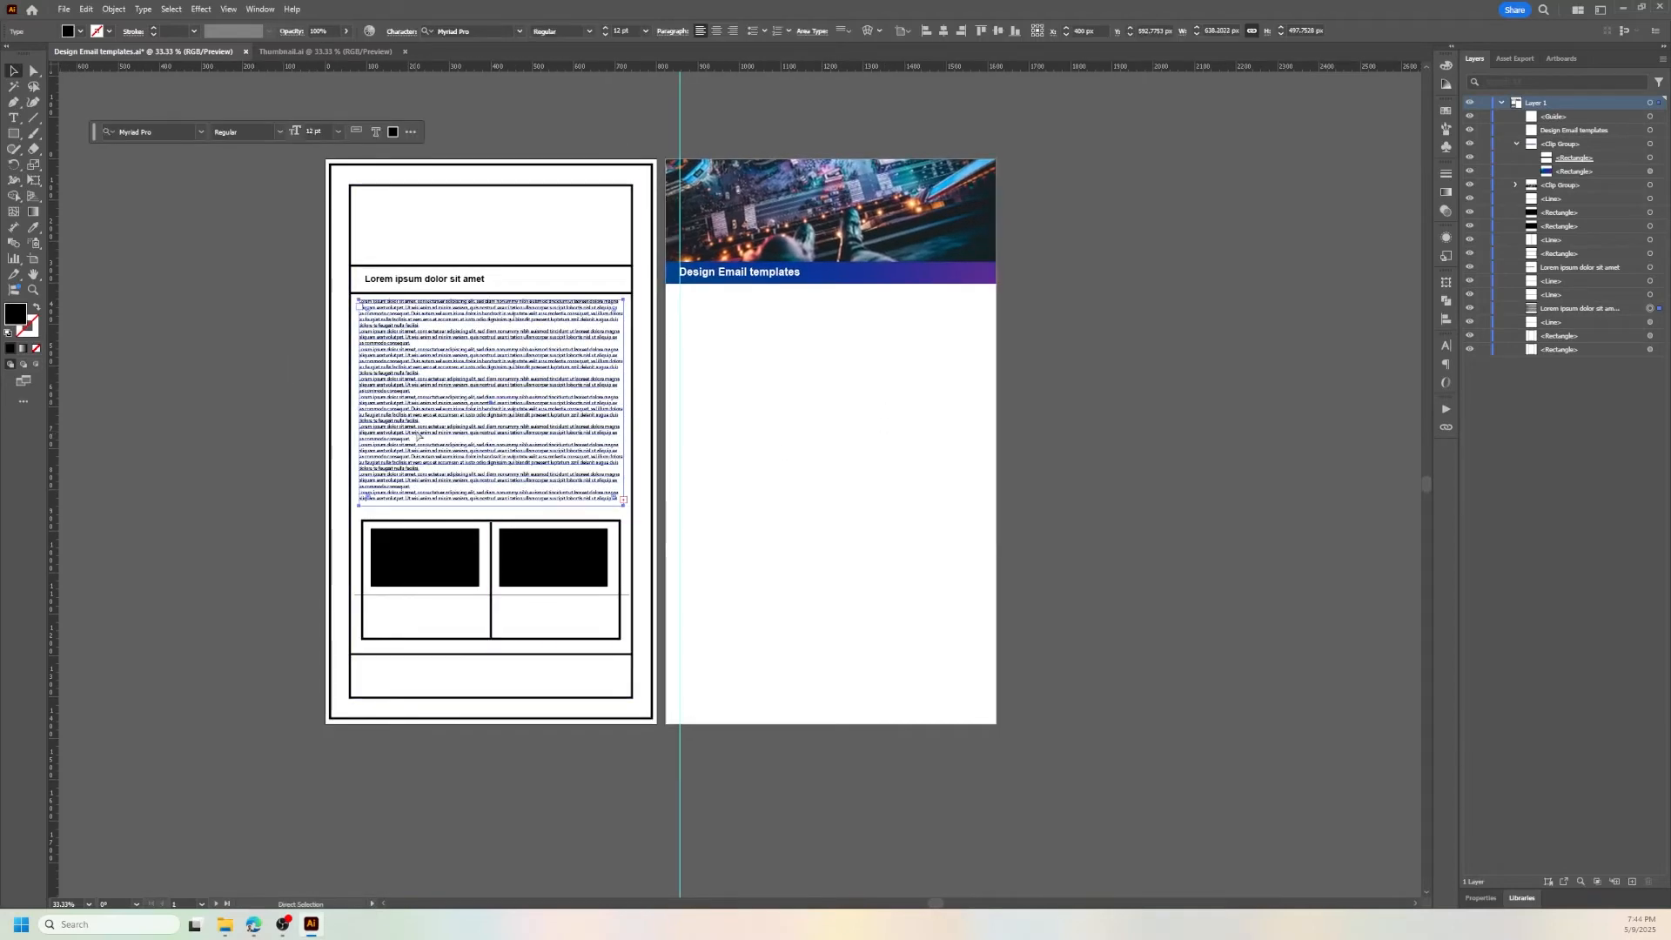
mouse_move(418, 436)
left_mouse_down()
mouse_move(780, 444)
mouse_move(762, 435)
left_mouse_up()
left_click(162, 269)
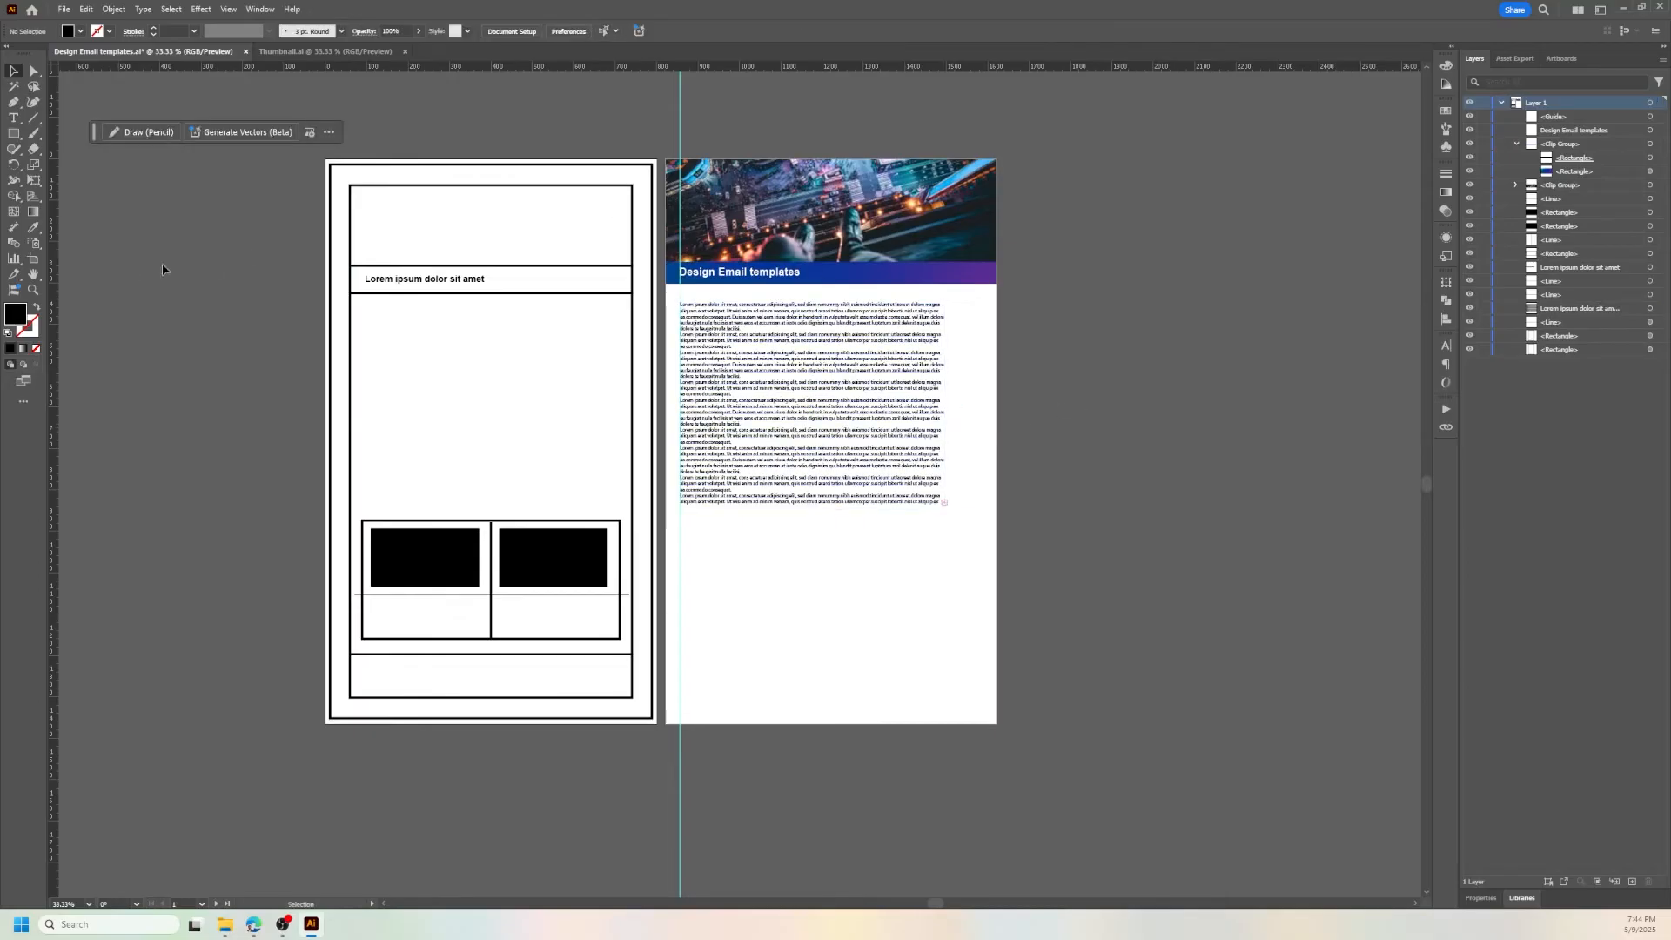
- Add a second vertical guide on the second artboard, align it to the artboard's right edge, and offset it 35 px inward to X 765 px
left_click_drag(55, 297, 978, 495)
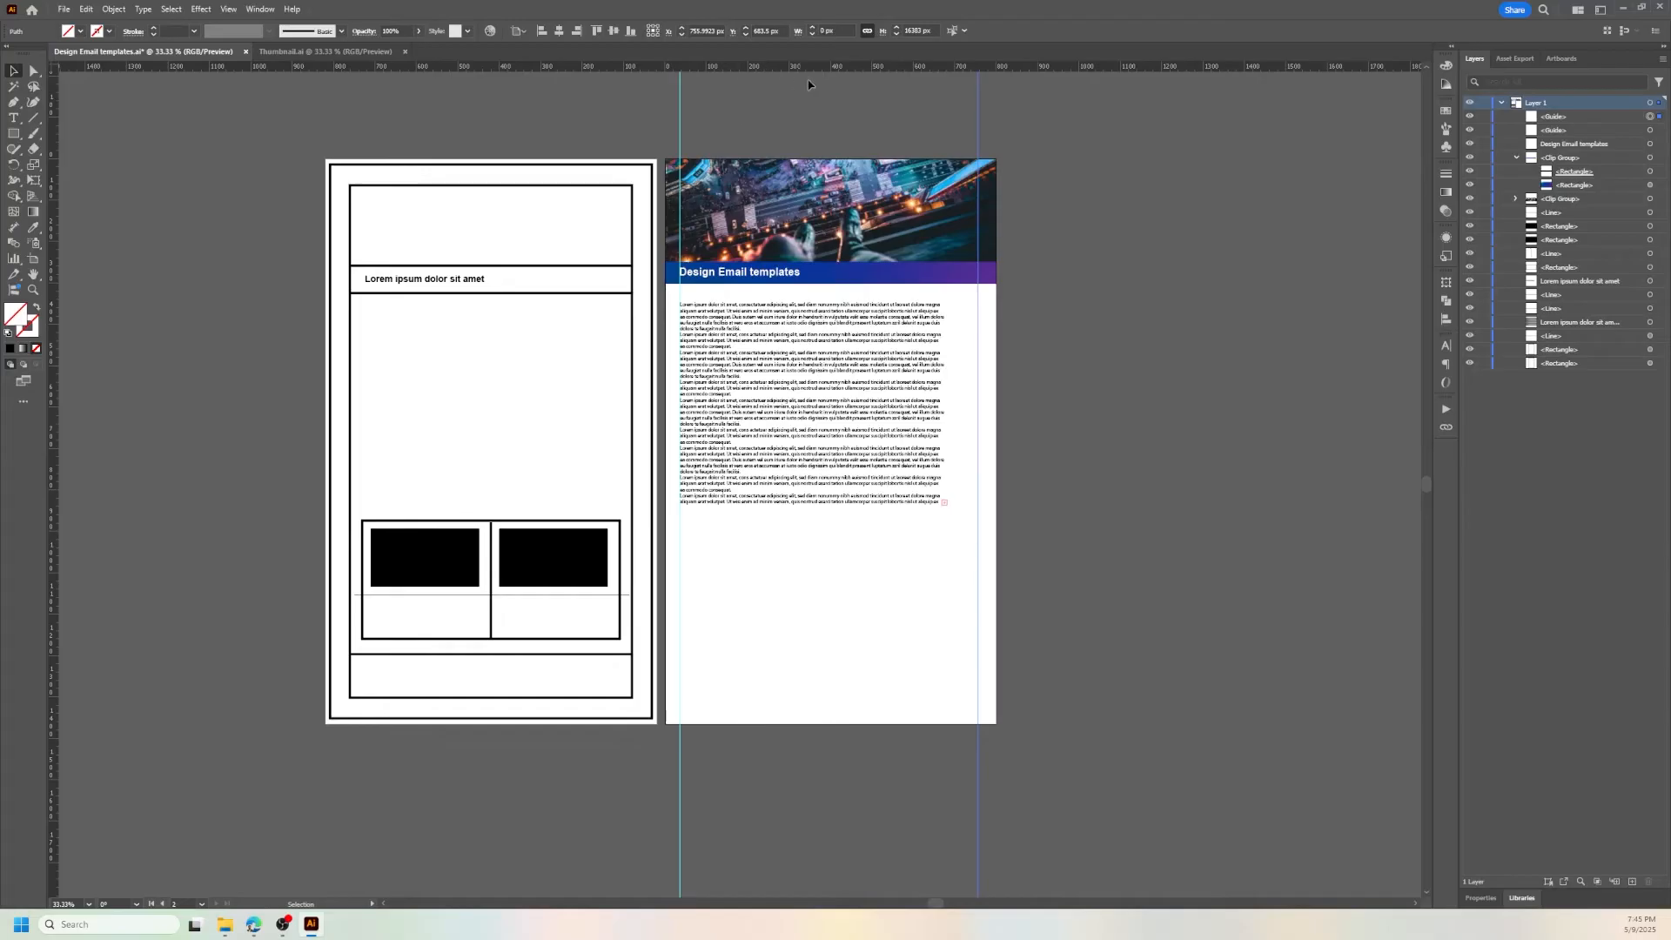
left_click(577, 31)
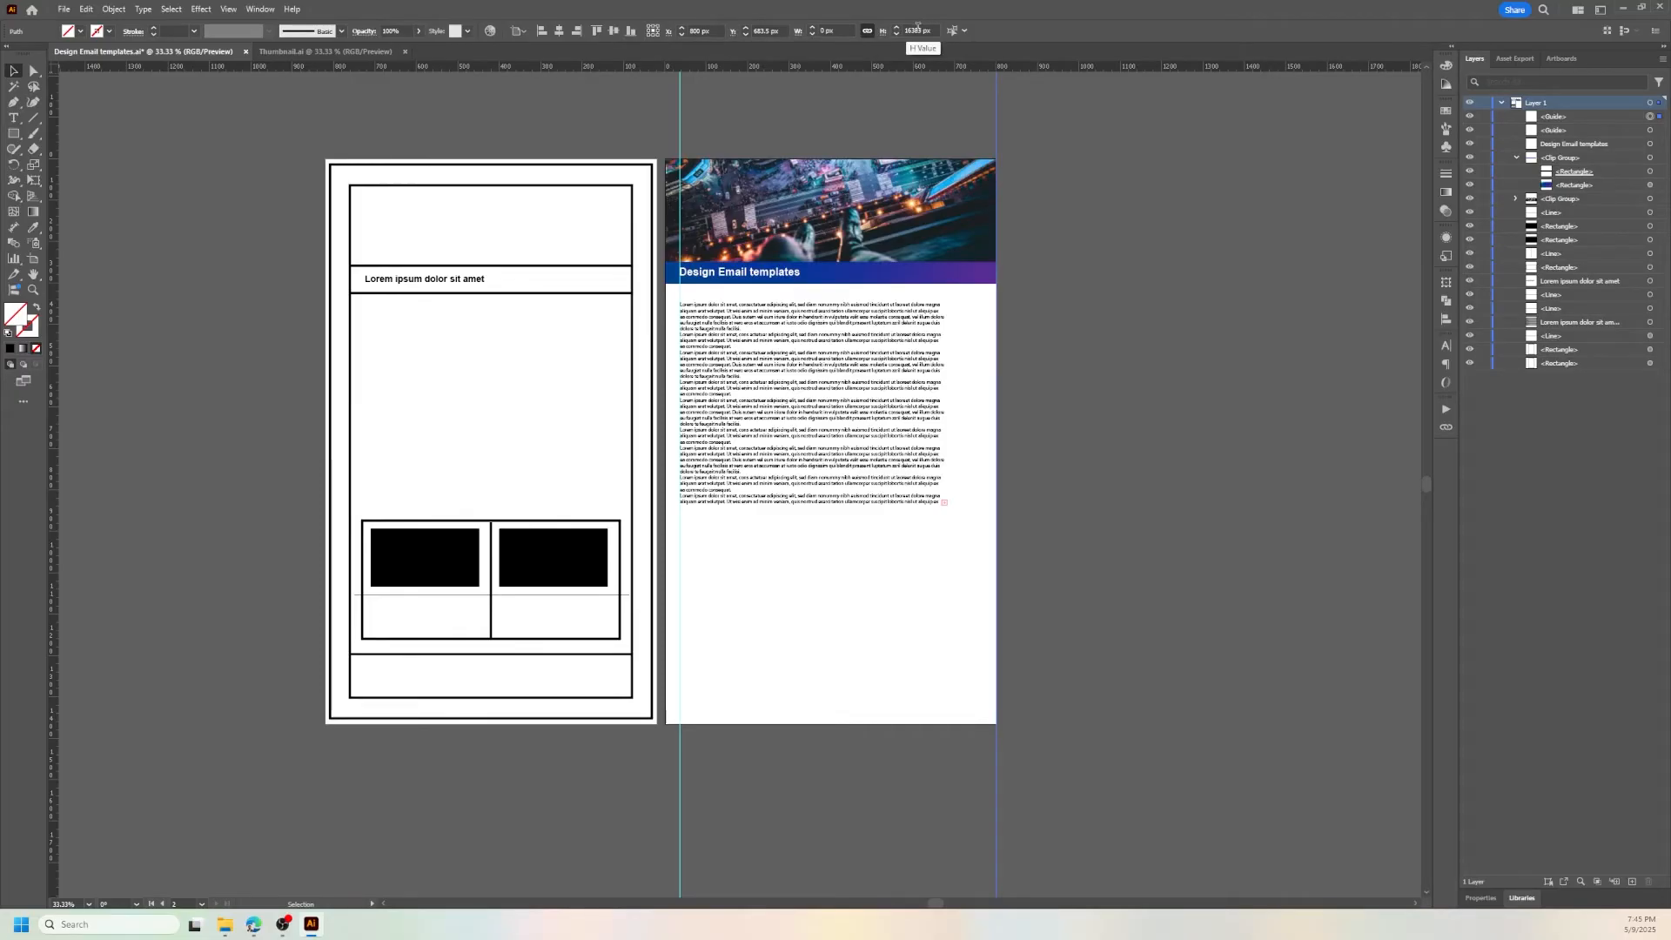
left_click(784, 30)
left_click(715, 30)
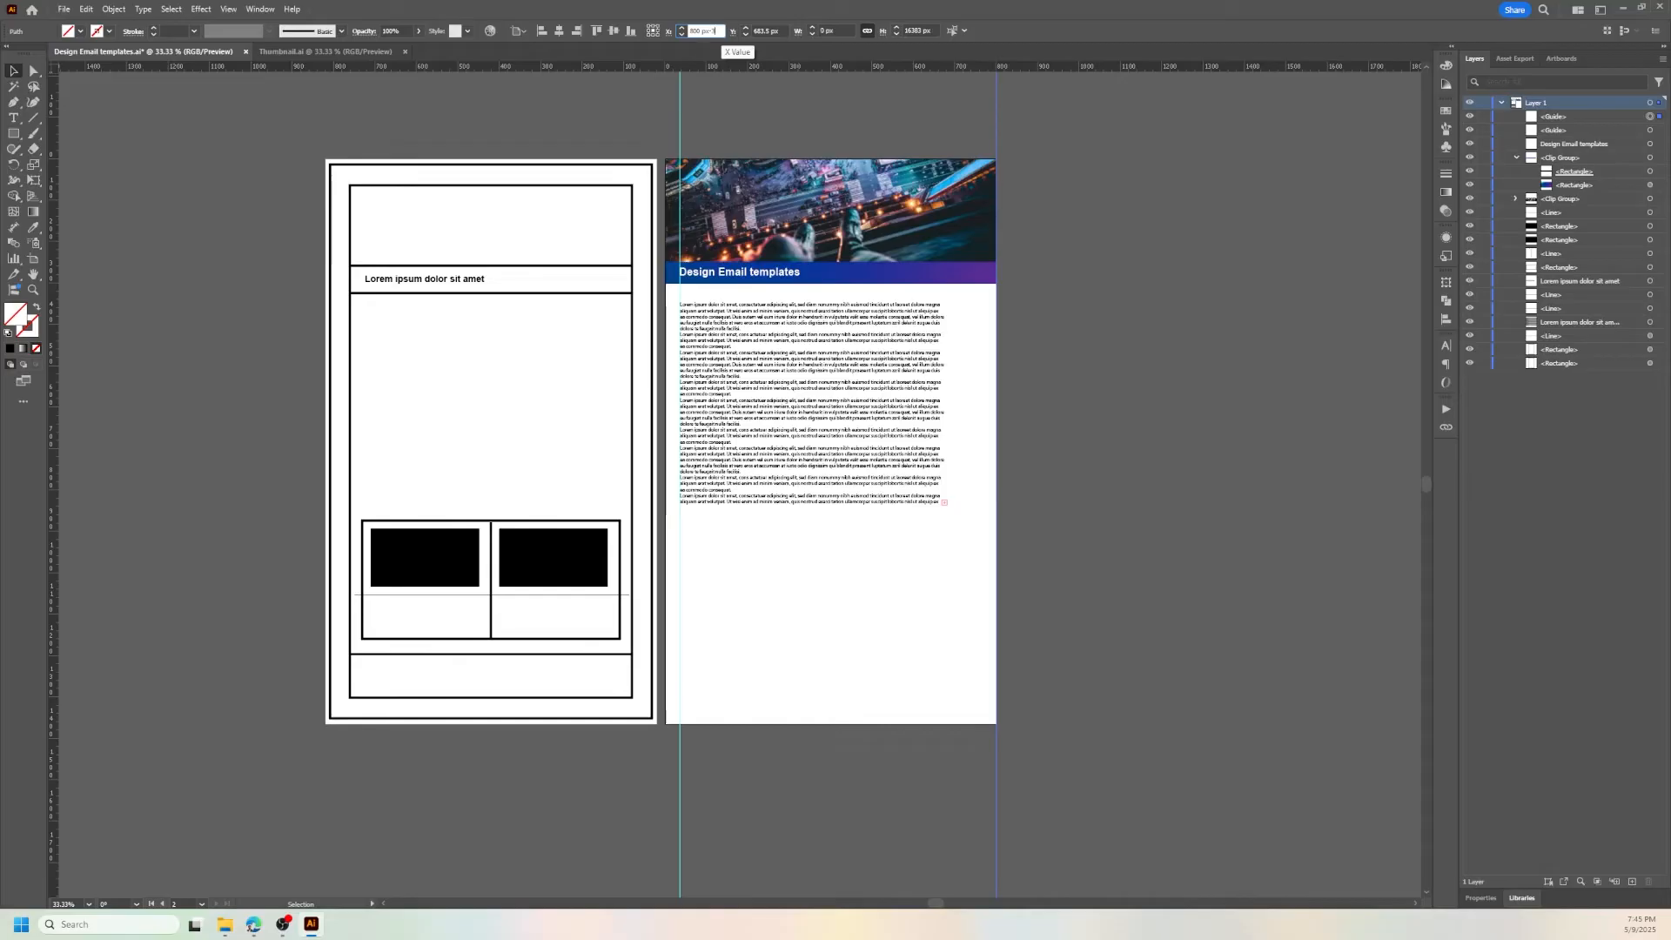
type("-35")
key("Return")
- Widen the body text block on the second artboard so its right edge meets the new guide
left_click(931, 362)
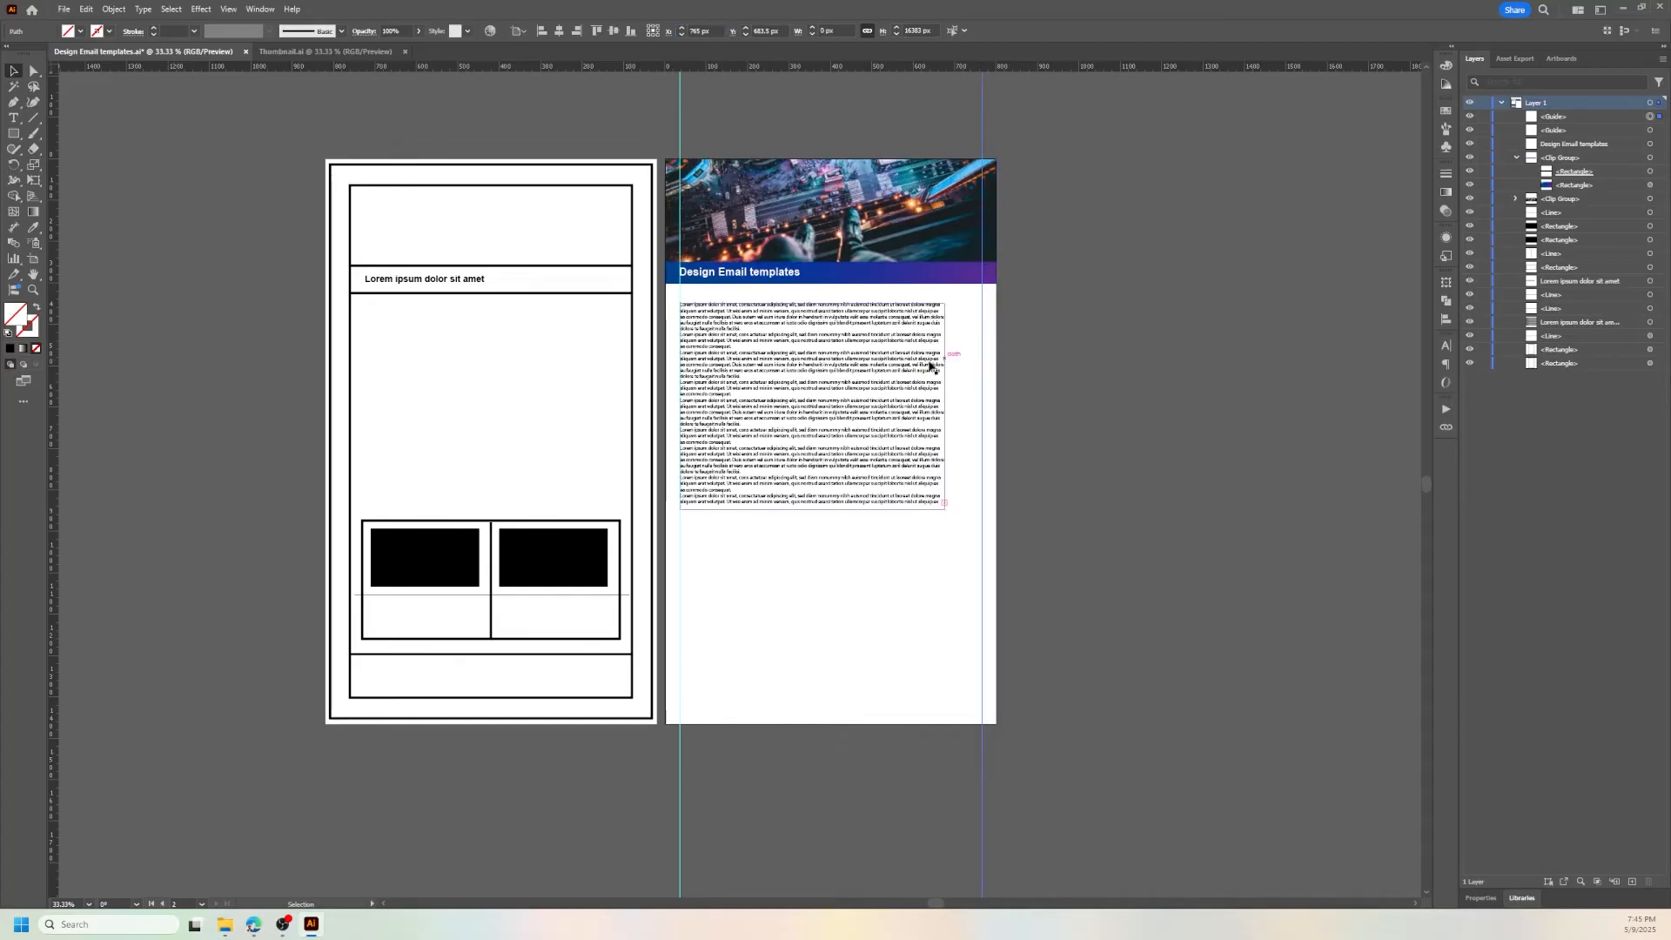
scroll(929, 379, "up", 1)
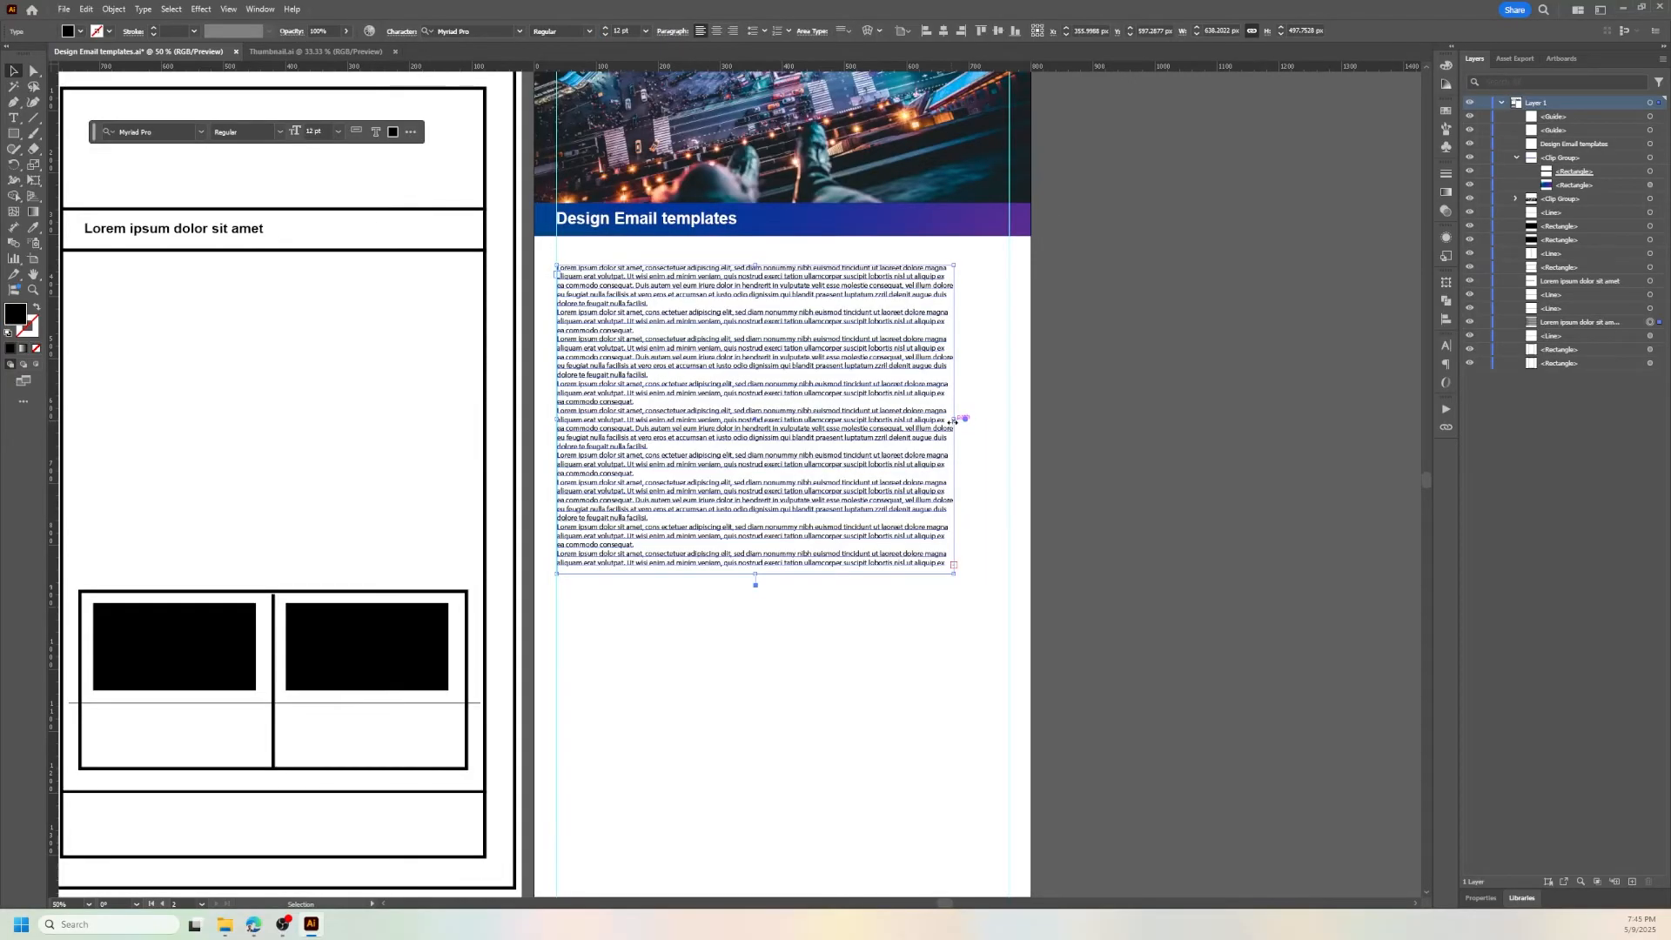
left_click_drag(973, 422, 1011, 408)
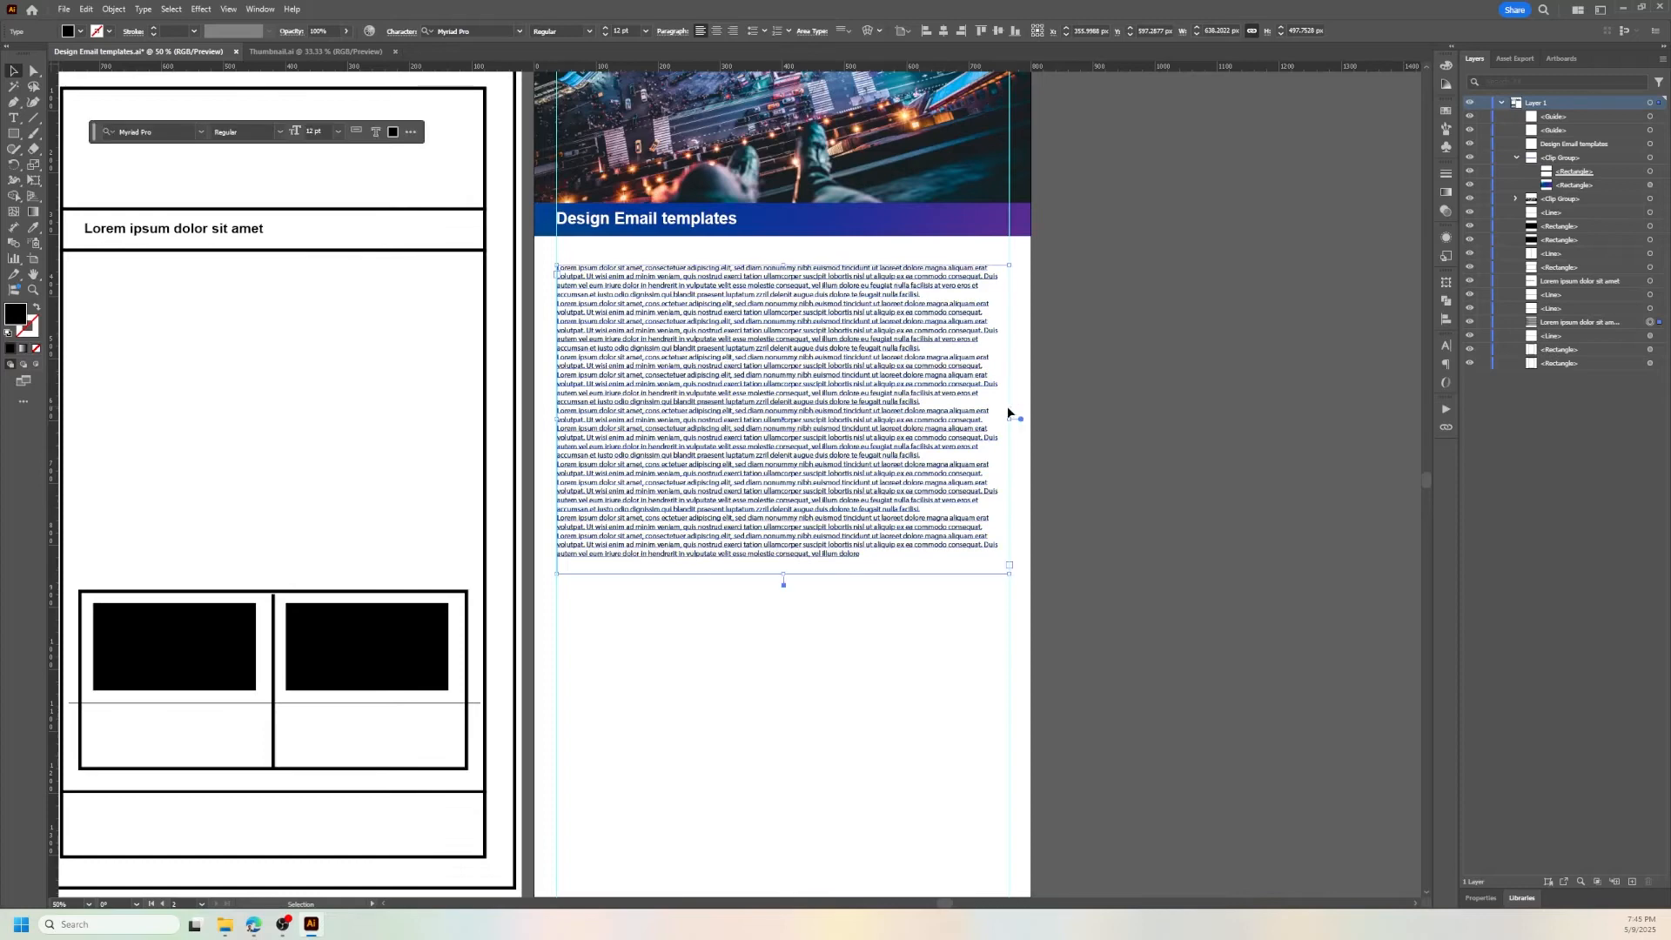
left_click(1279, 421)
scroll(1215, 418, "down", 1)
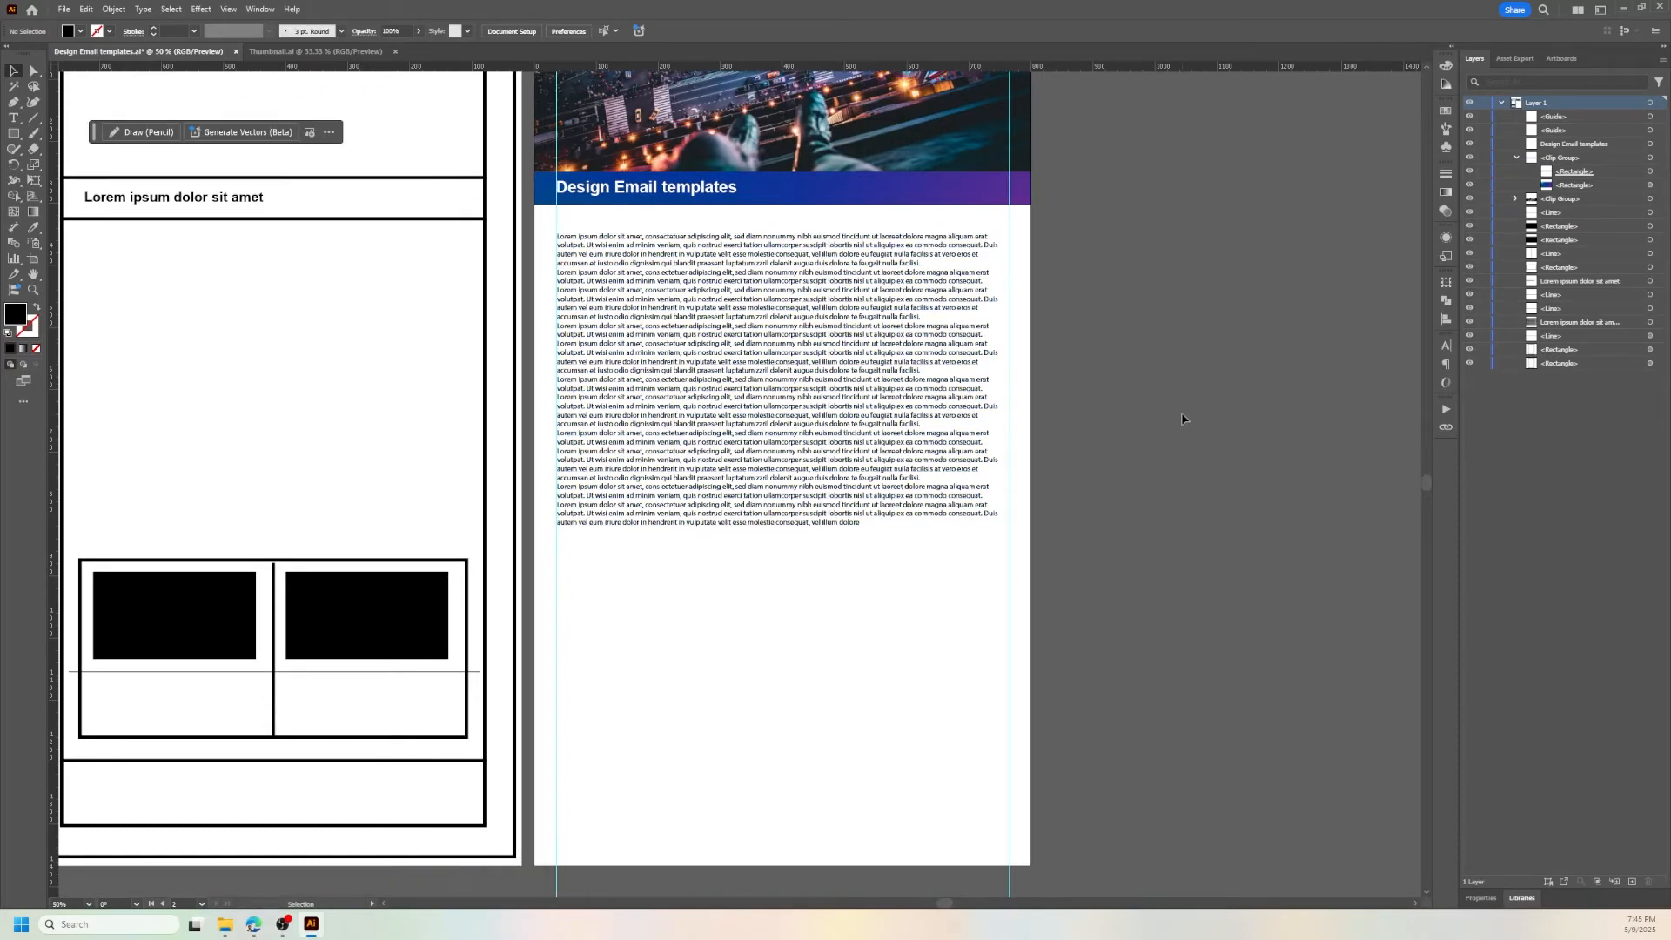
- Split the body text into three paragraphs separated by blank lines and delete the surplus text after the third
double_click(921, 269)
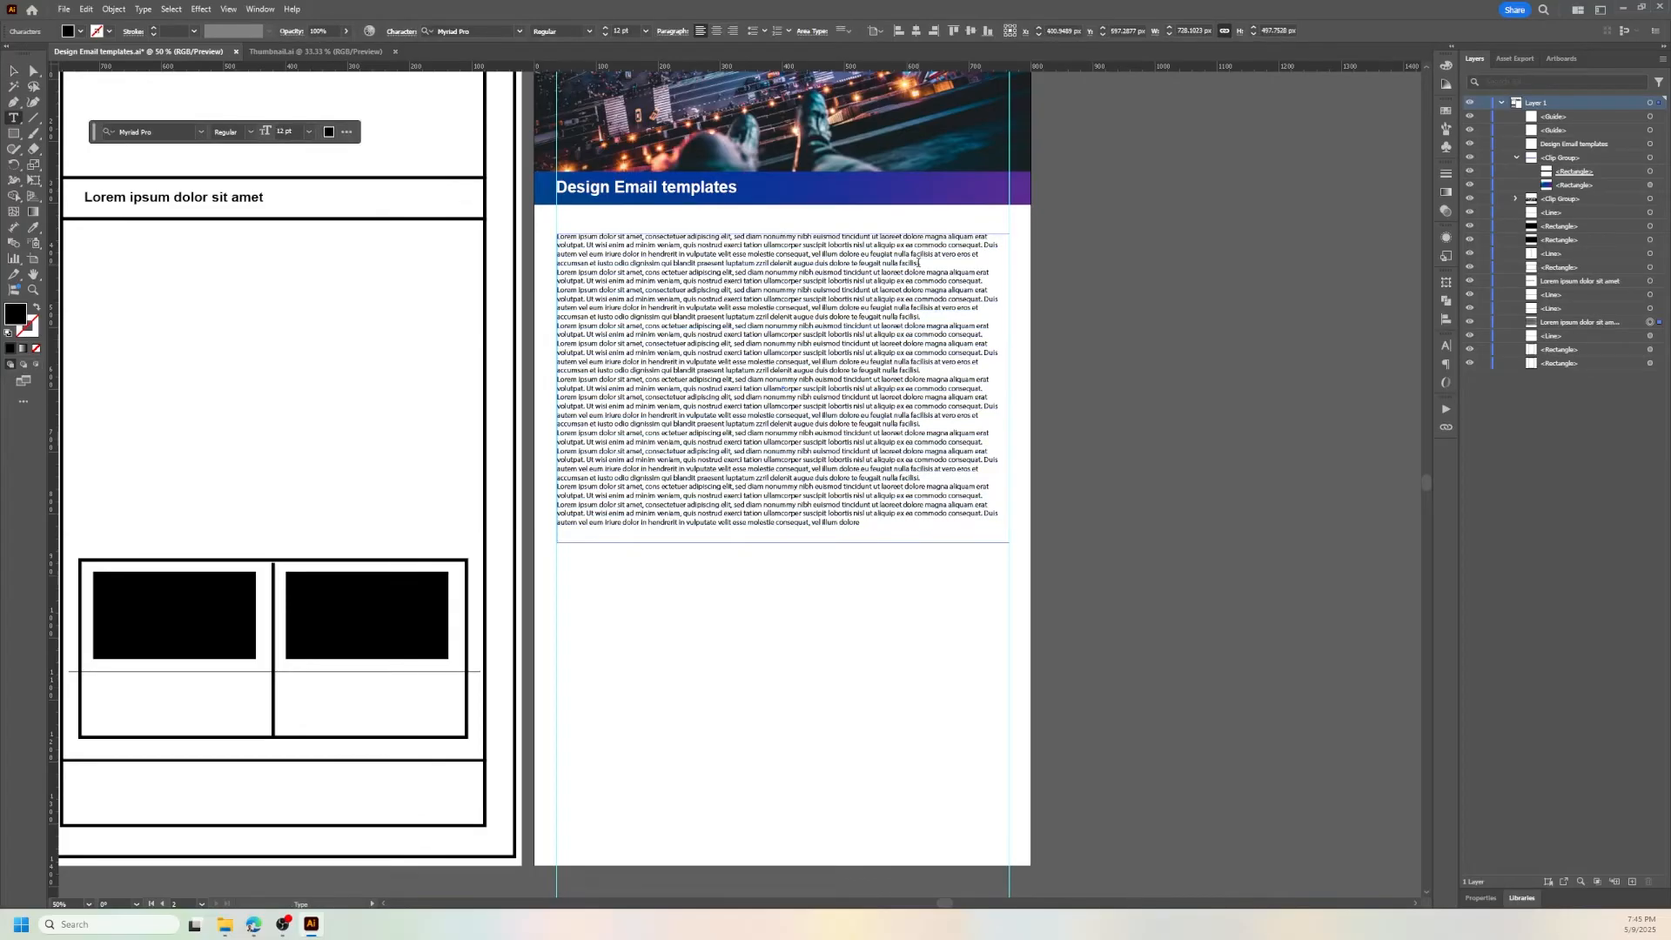
key("Return")
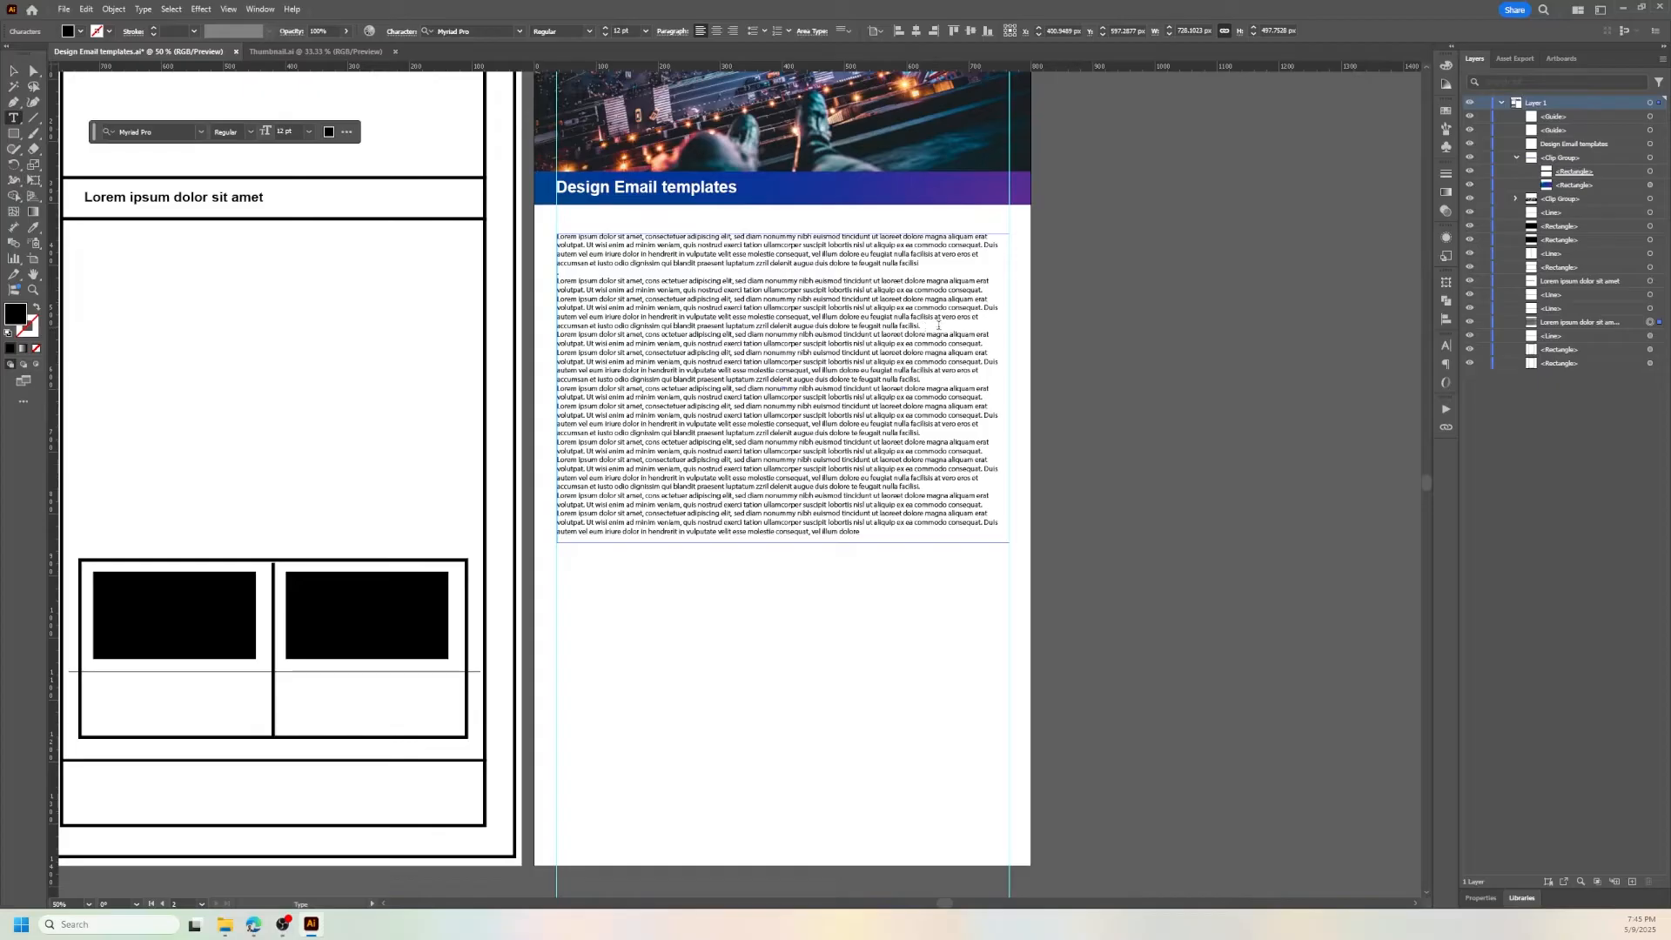
key("Return")
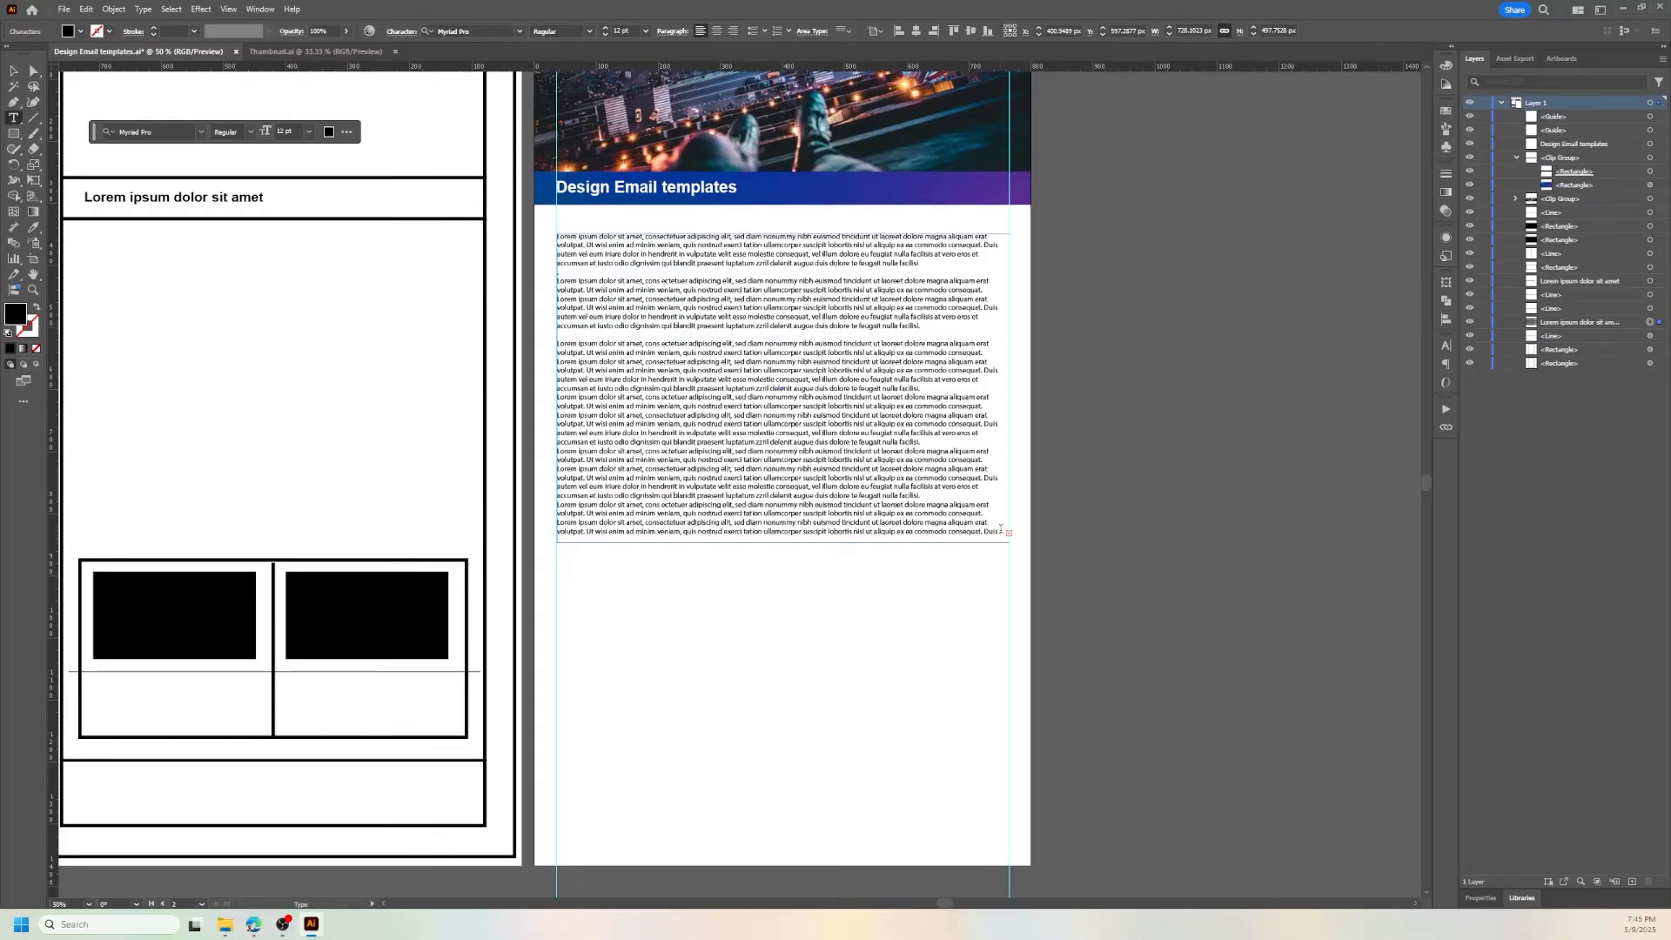
left_click_drag(1001, 528, 559, 354)
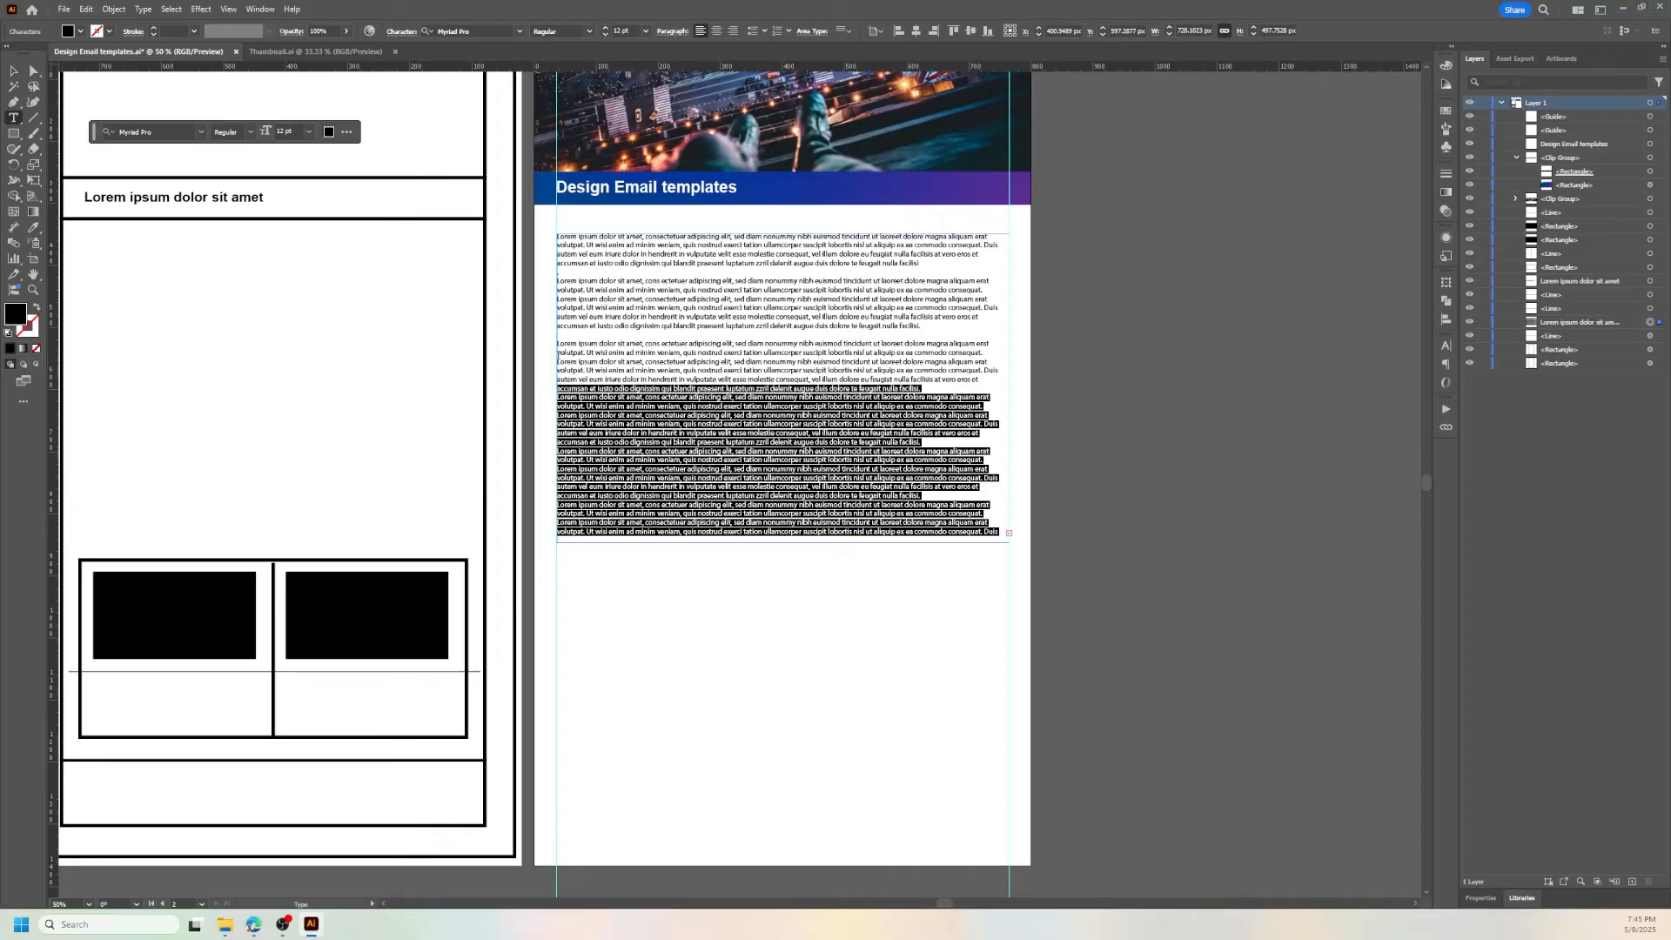
key("BackSpace")
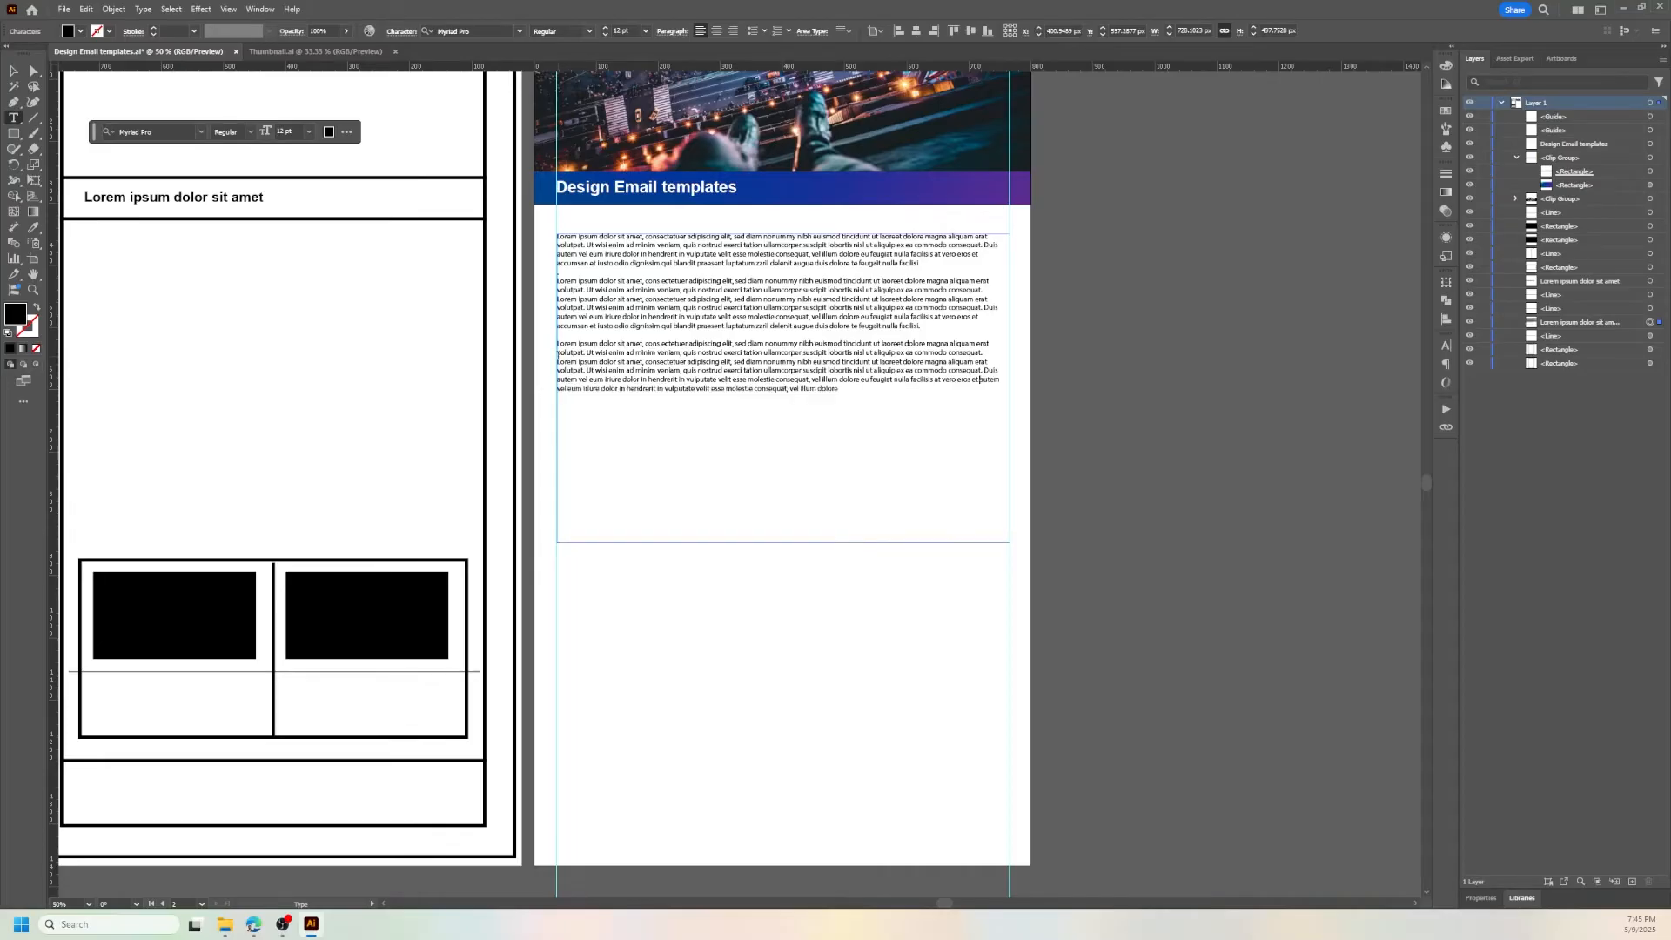
- Shorten the body text frame to fit its three paragraphs and move the block up closer to the gradient bar
left_click(14, 73)
left_click_drag(784, 549, 800, 393)
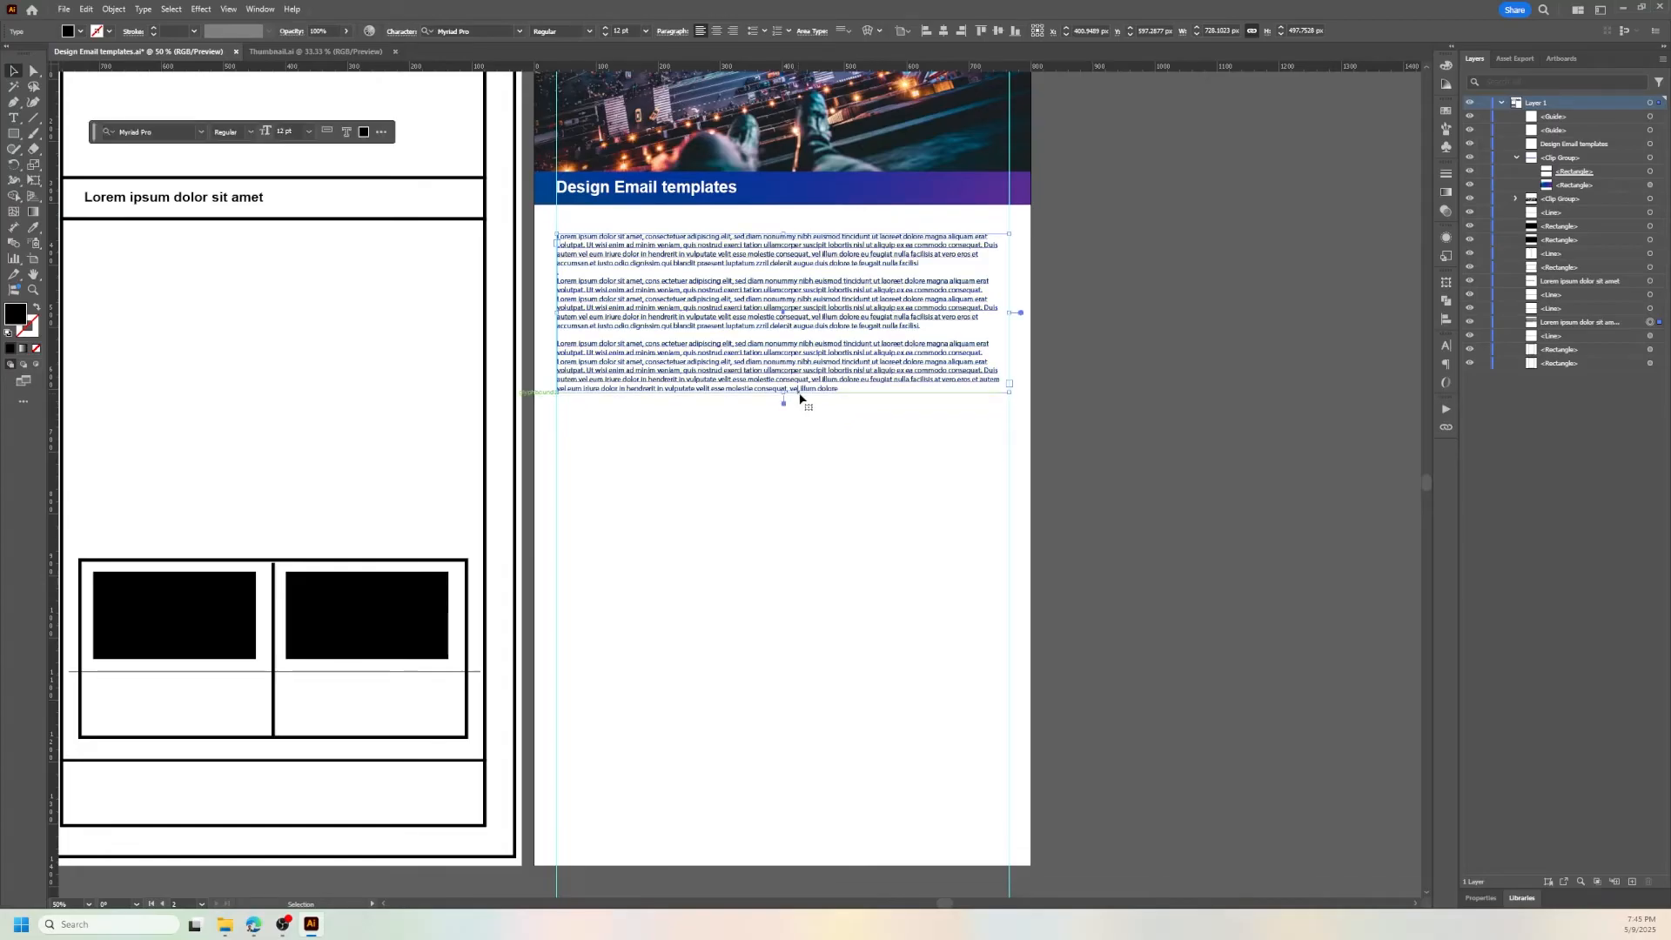
left_click(1109, 508)
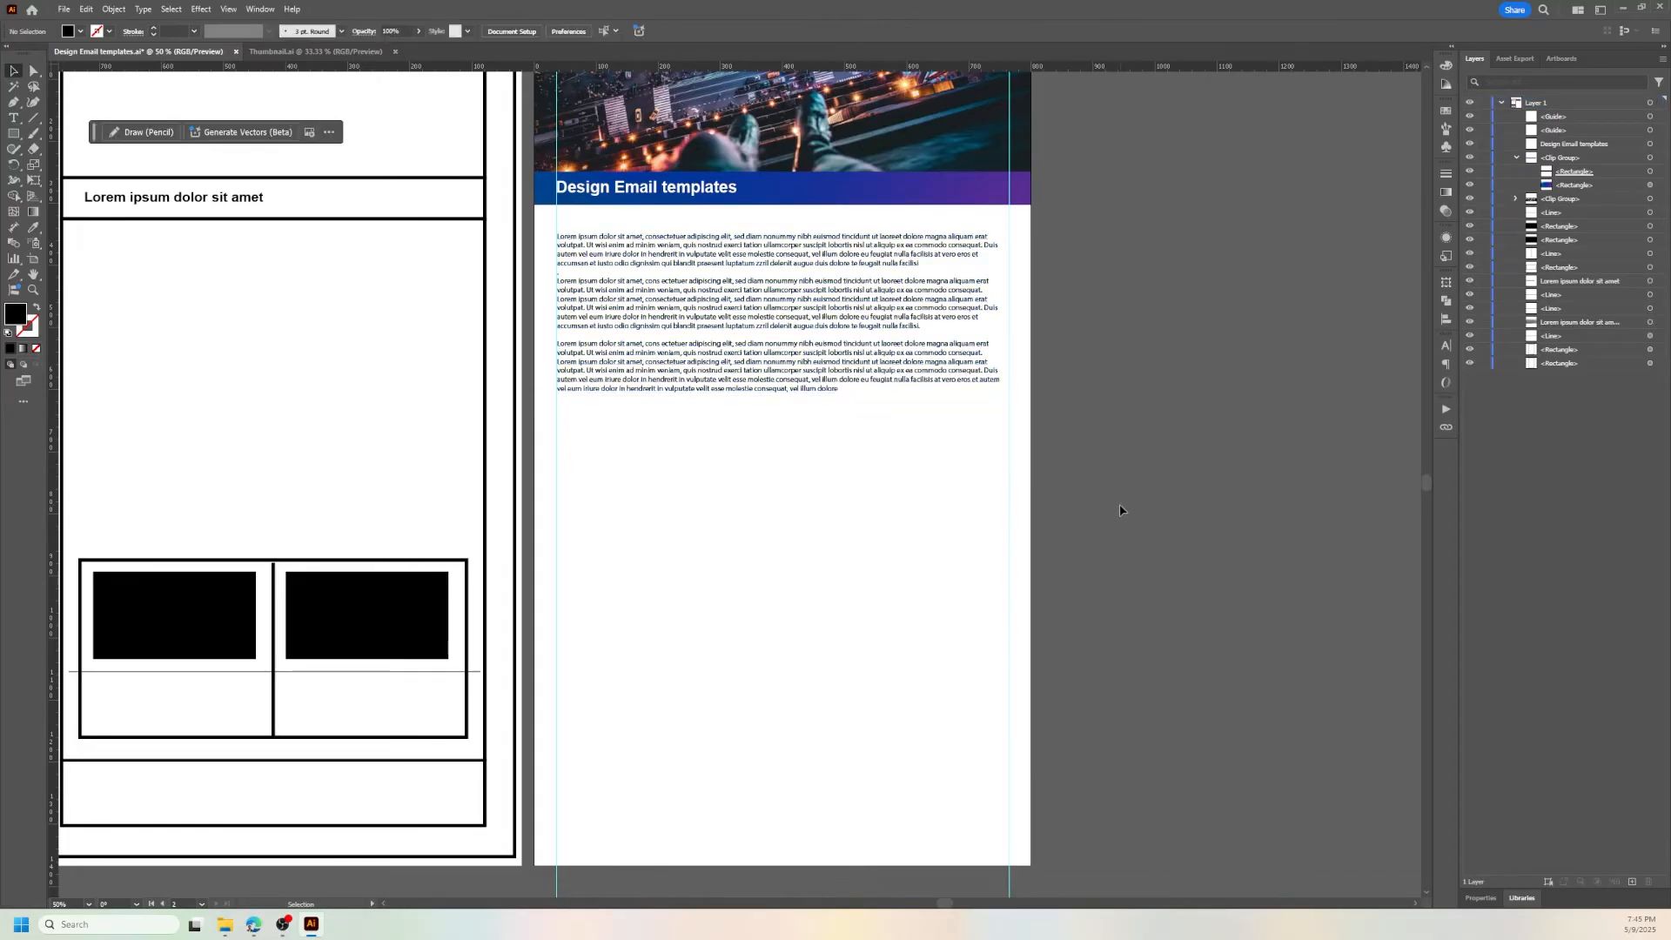
scroll(1118, 512, "down", 1)
left_click_drag(707, 283, 708, 268)
left_click(1250, 358)
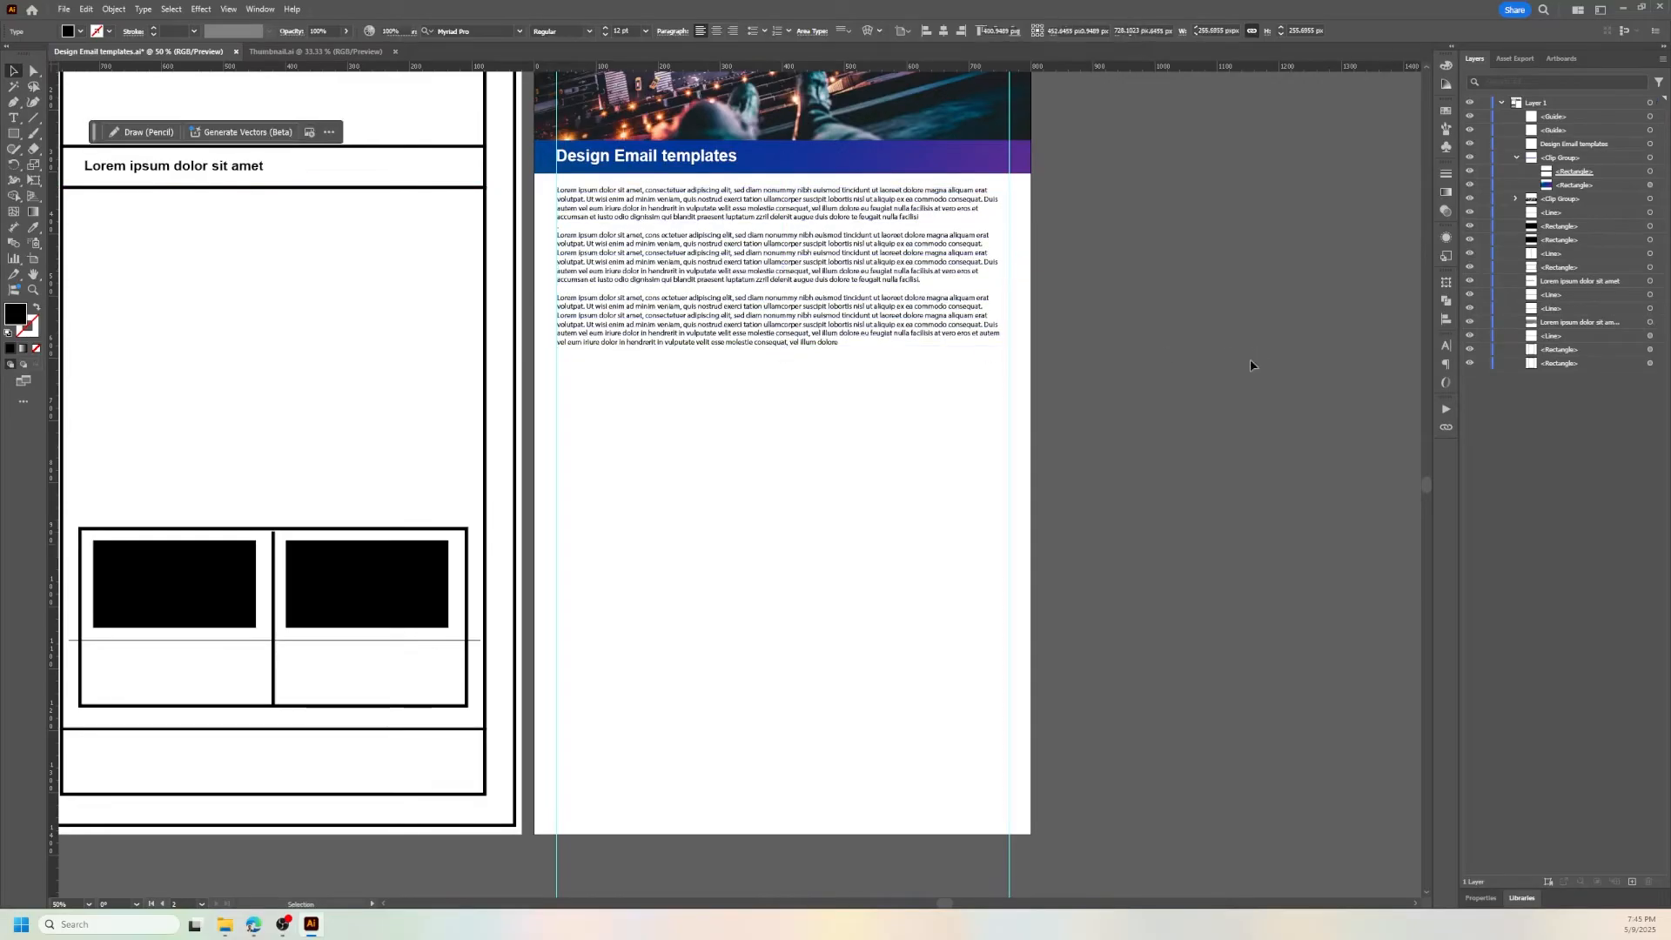
- Examine the second artboard's layout against the wireframe, including the two-image section and the empty area below the body text
left_click(721, 323)
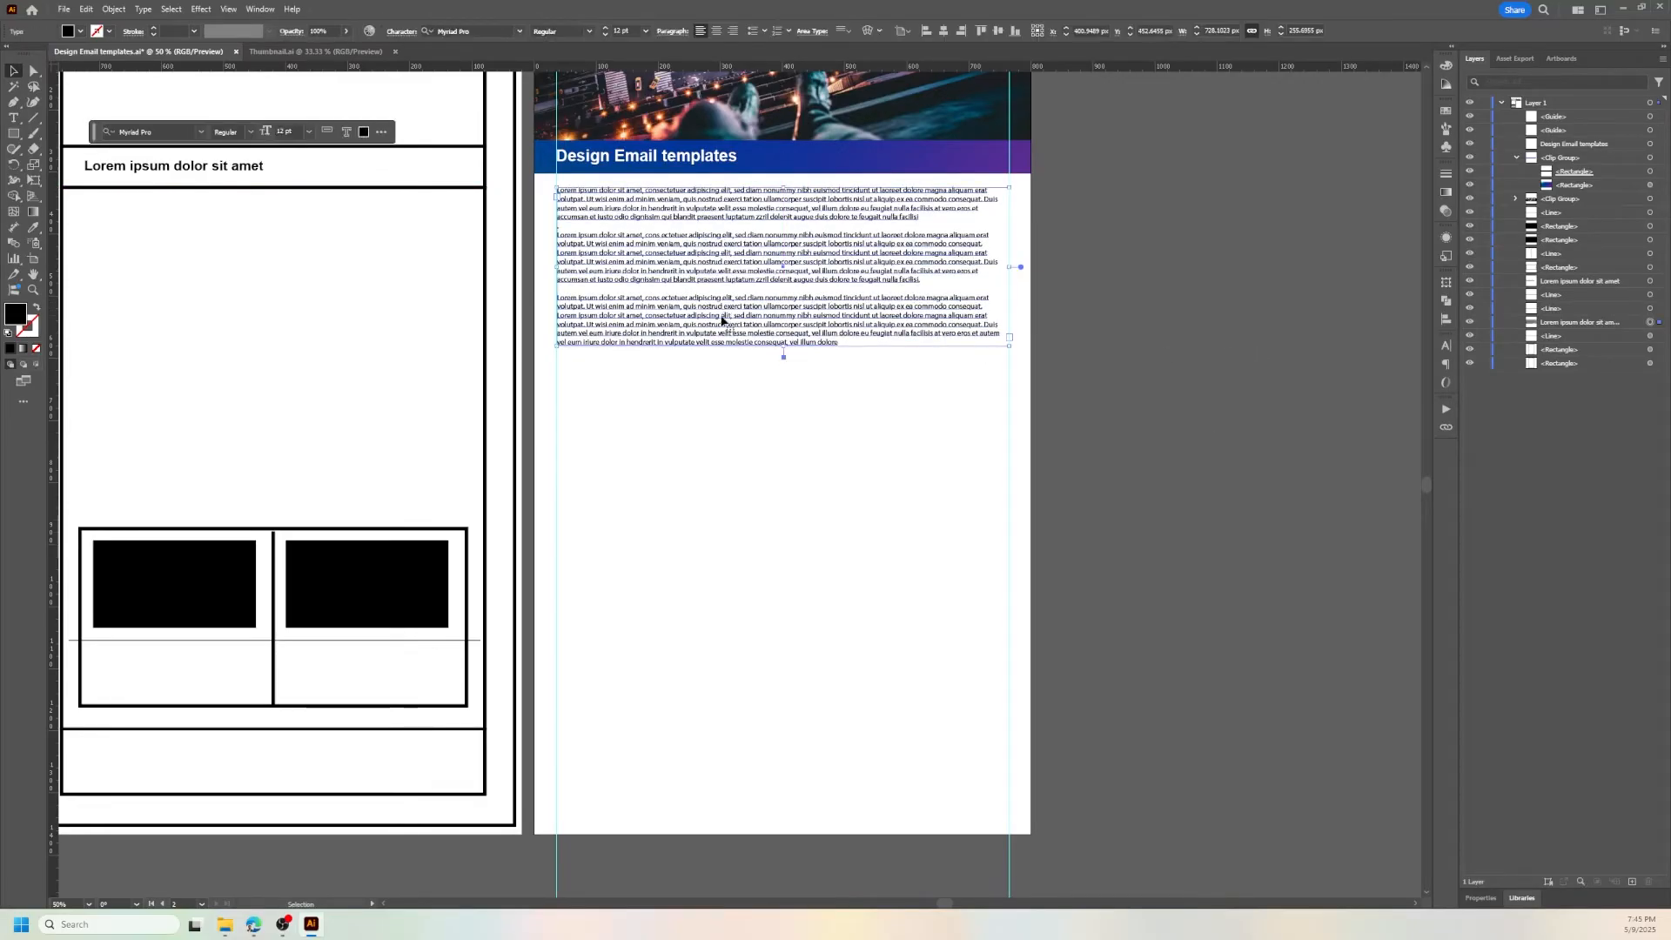
left_click(1202, 346)
scroll(1180, 397, "up", 2)
scroll(1182, 412, "down", 5)
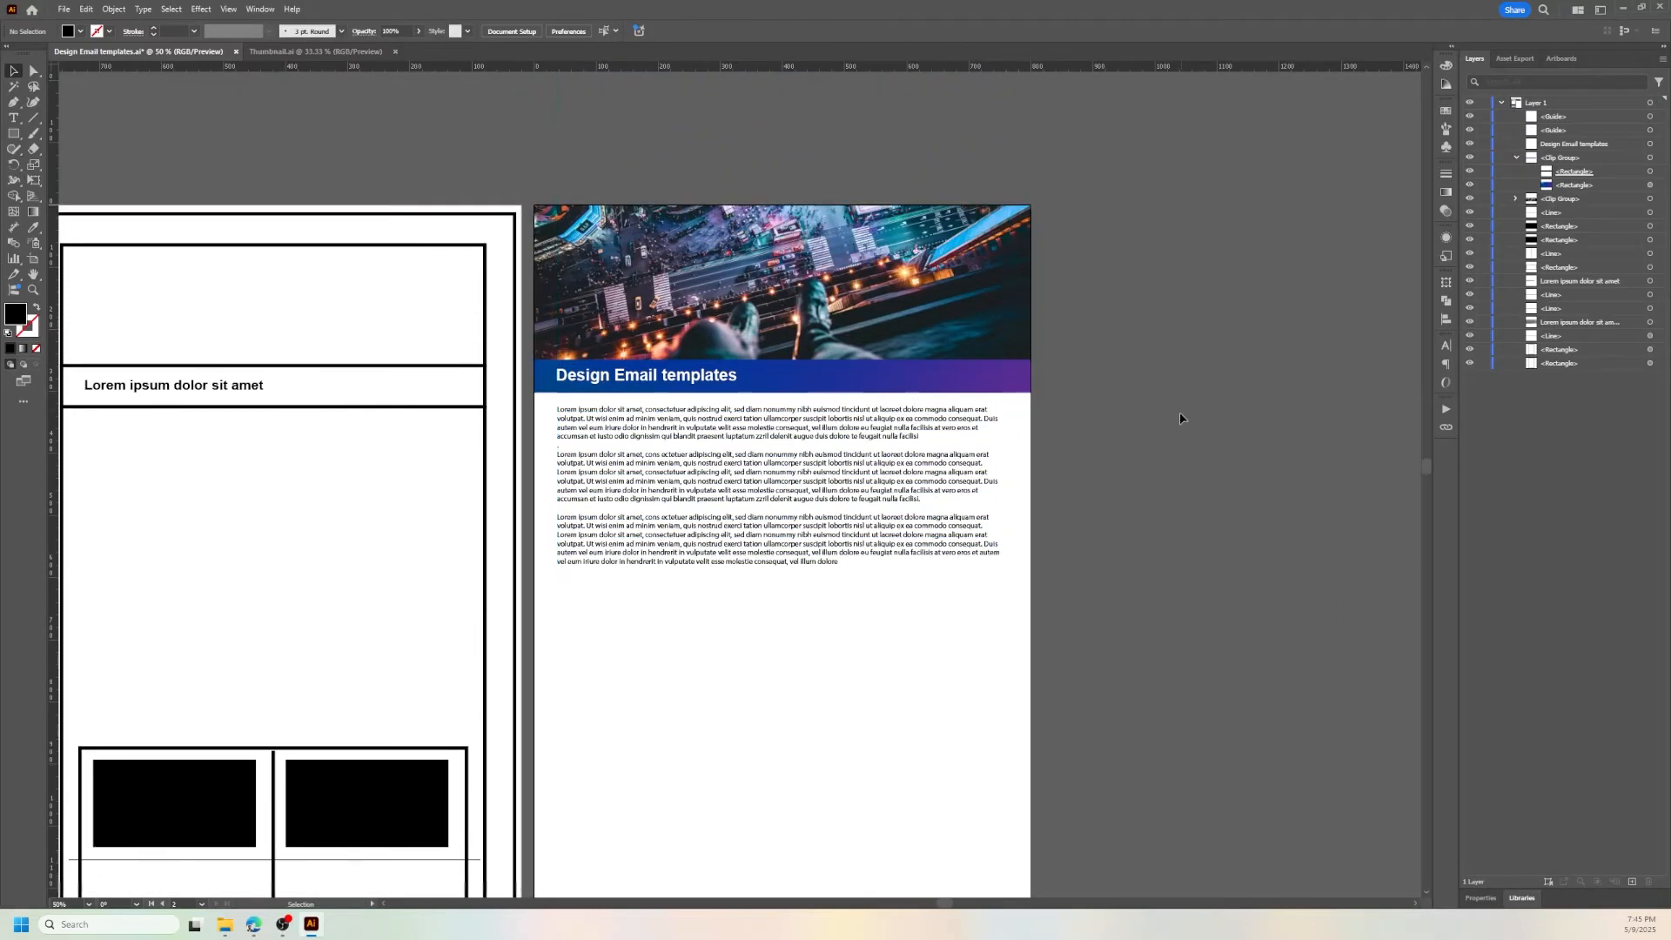
scroll(1170, 427, "up", 1)
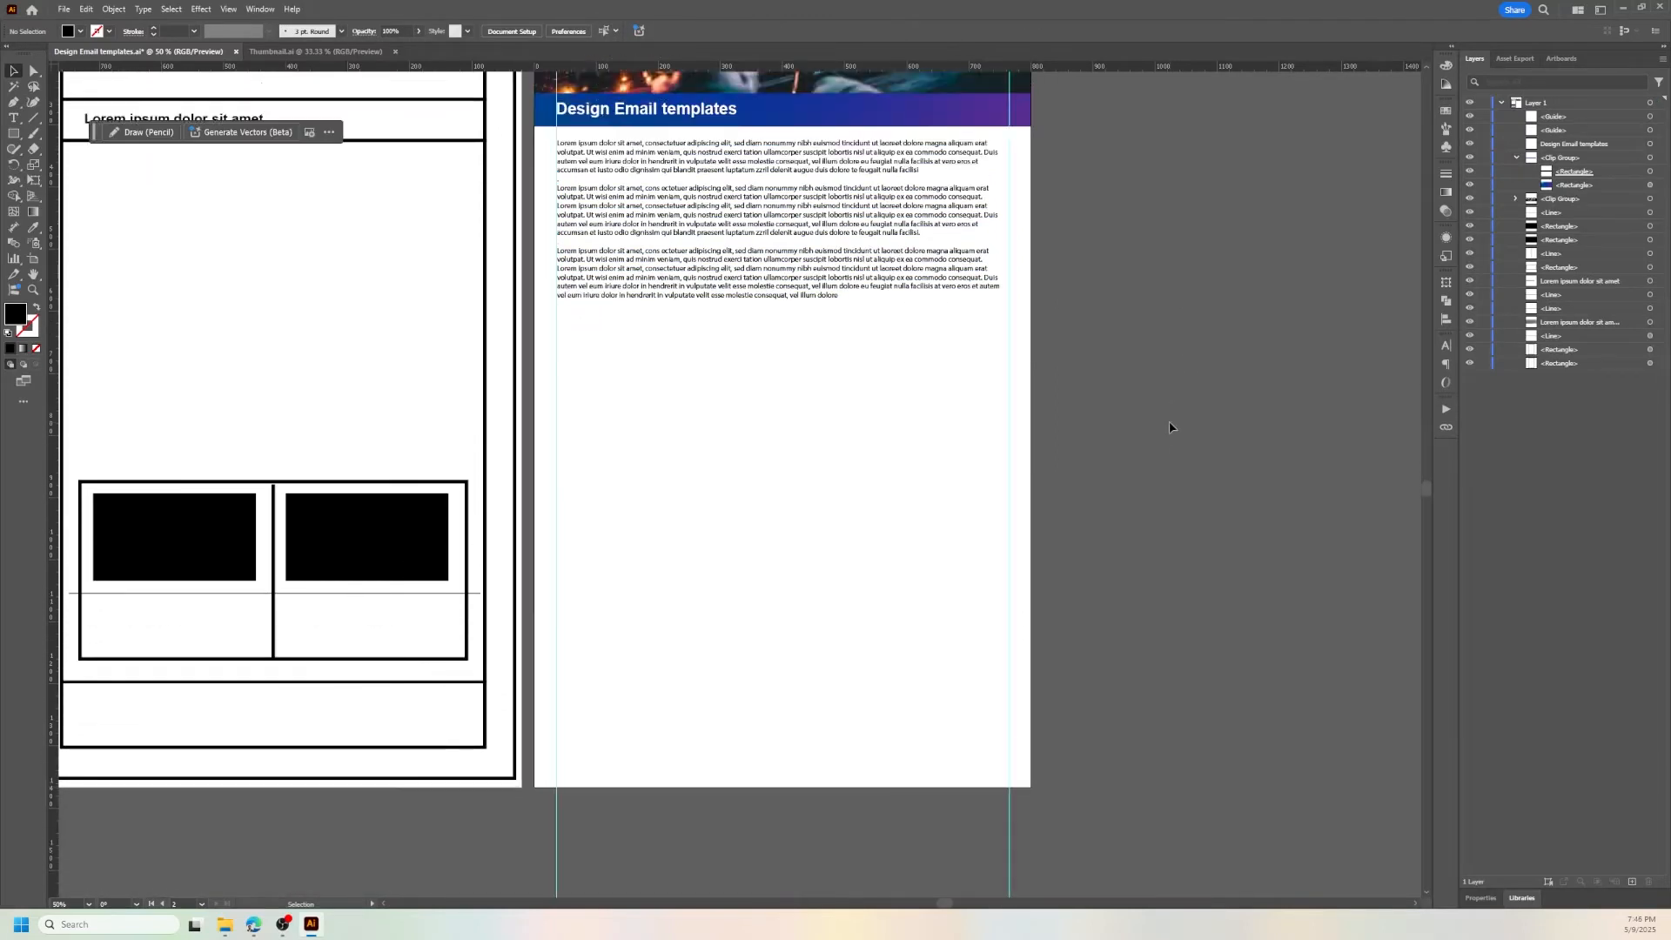
scroll(357, 633, "left", 7)
scroll(522, 609, "up", 1)
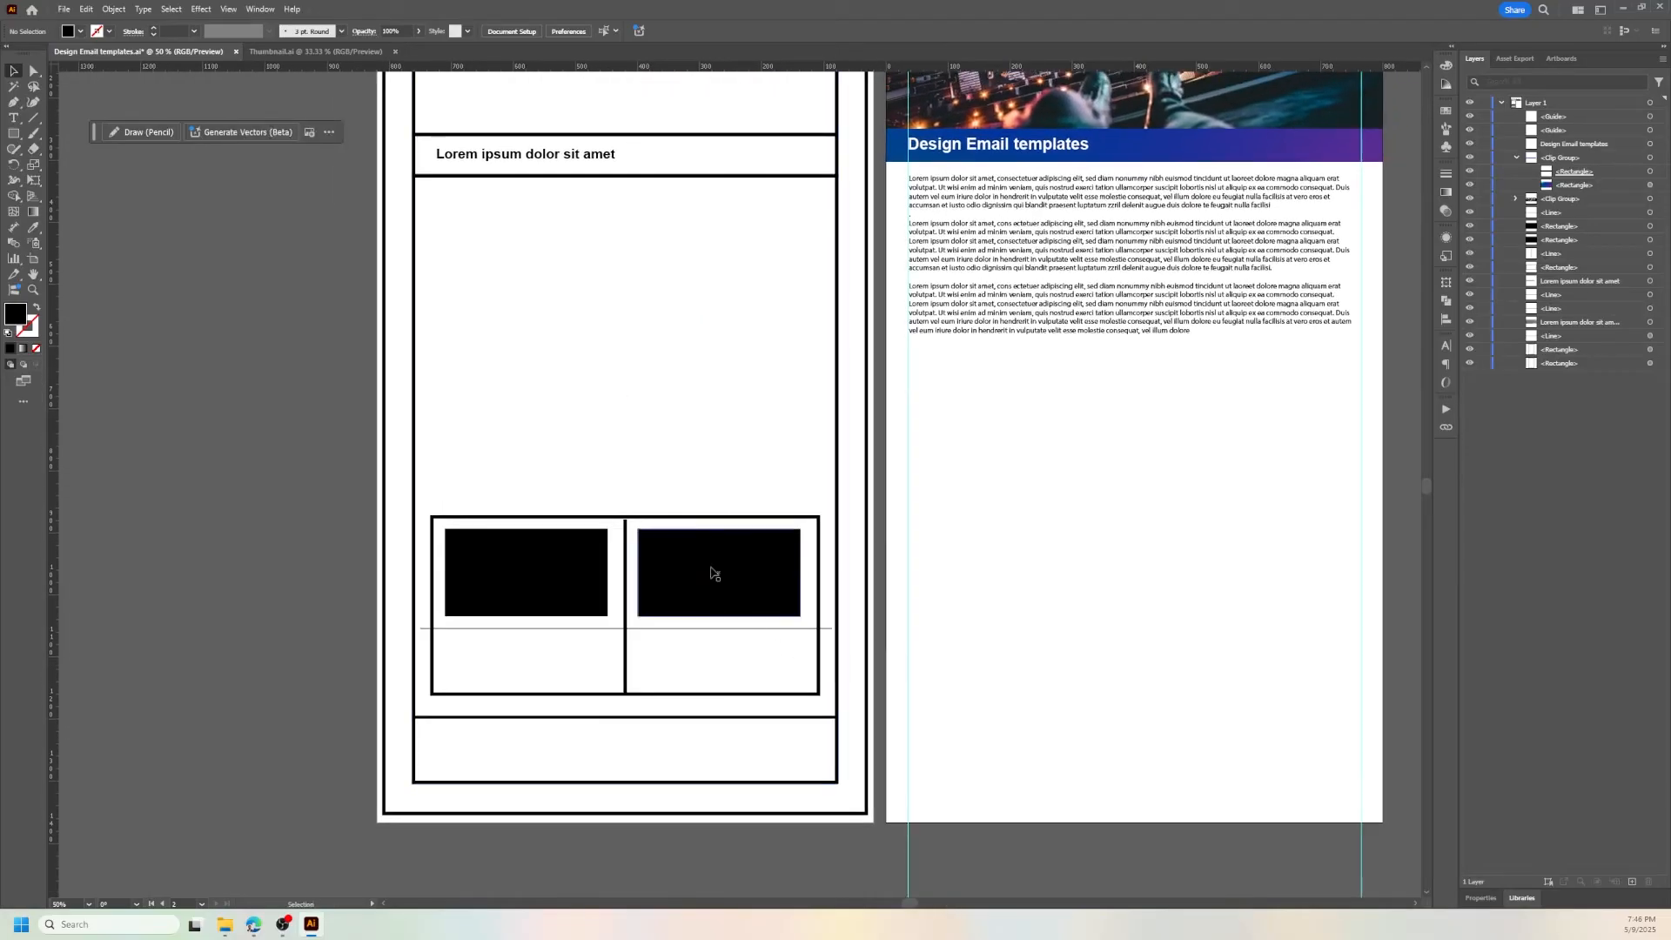
scroll(1160, 638, "right", 5)
scroll(1160, 638, "up", 1)
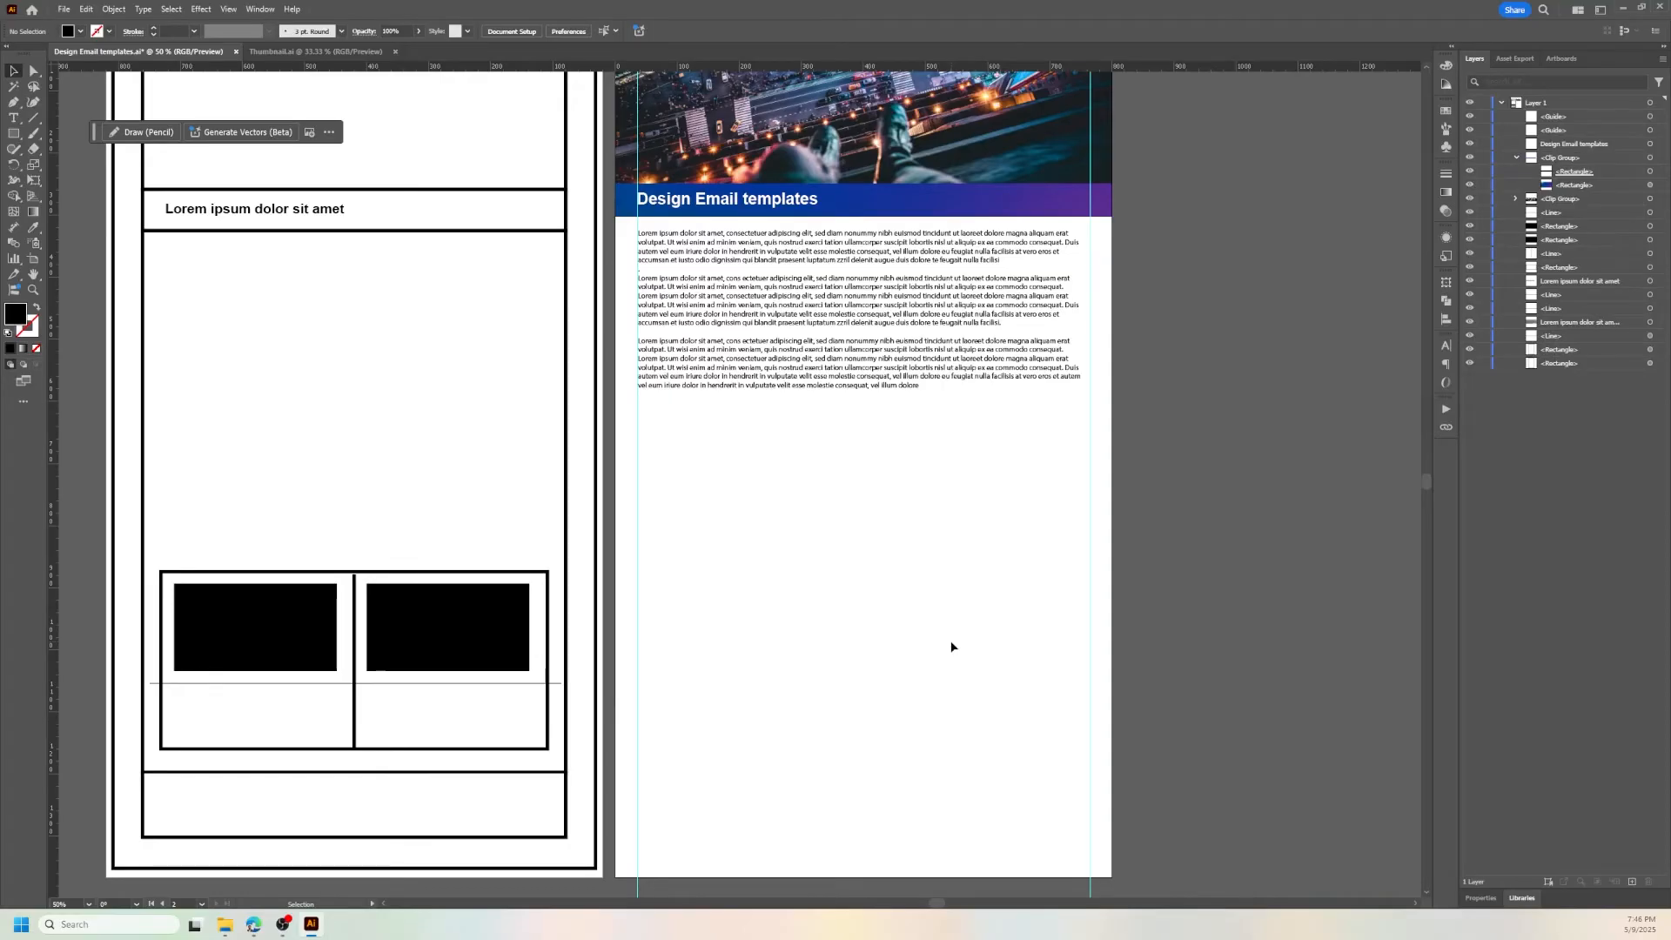
scroll(973, 519, "up", 2)
scroll(973, 528, "up", 1)
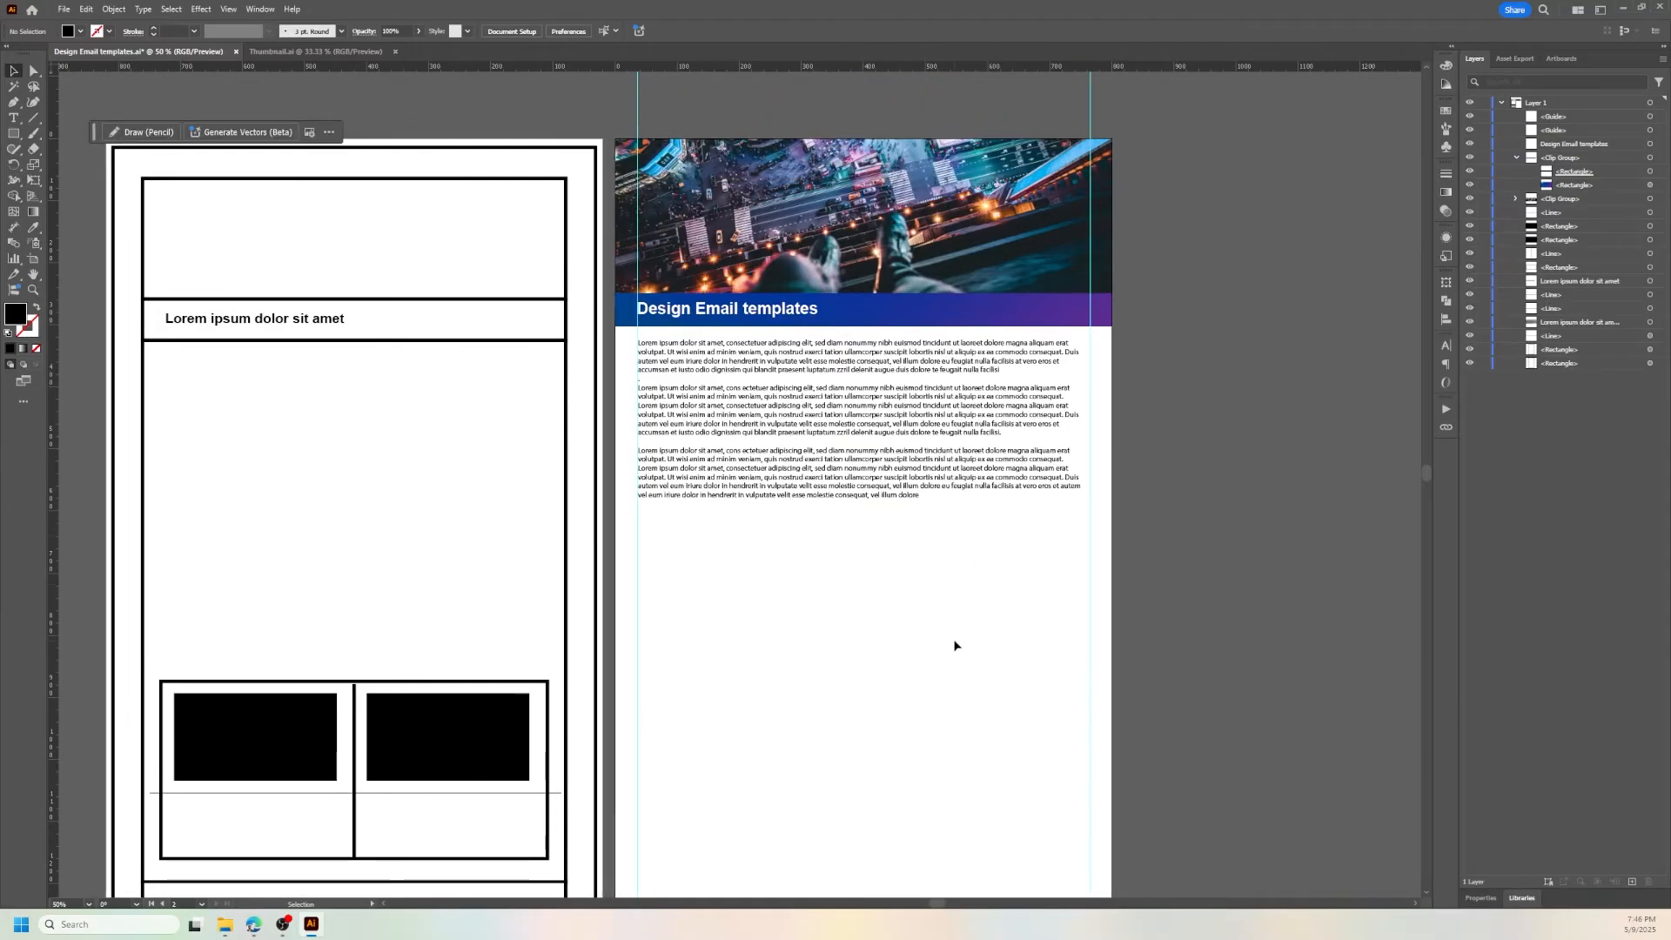
scroll(1060, 640, "down", 2)
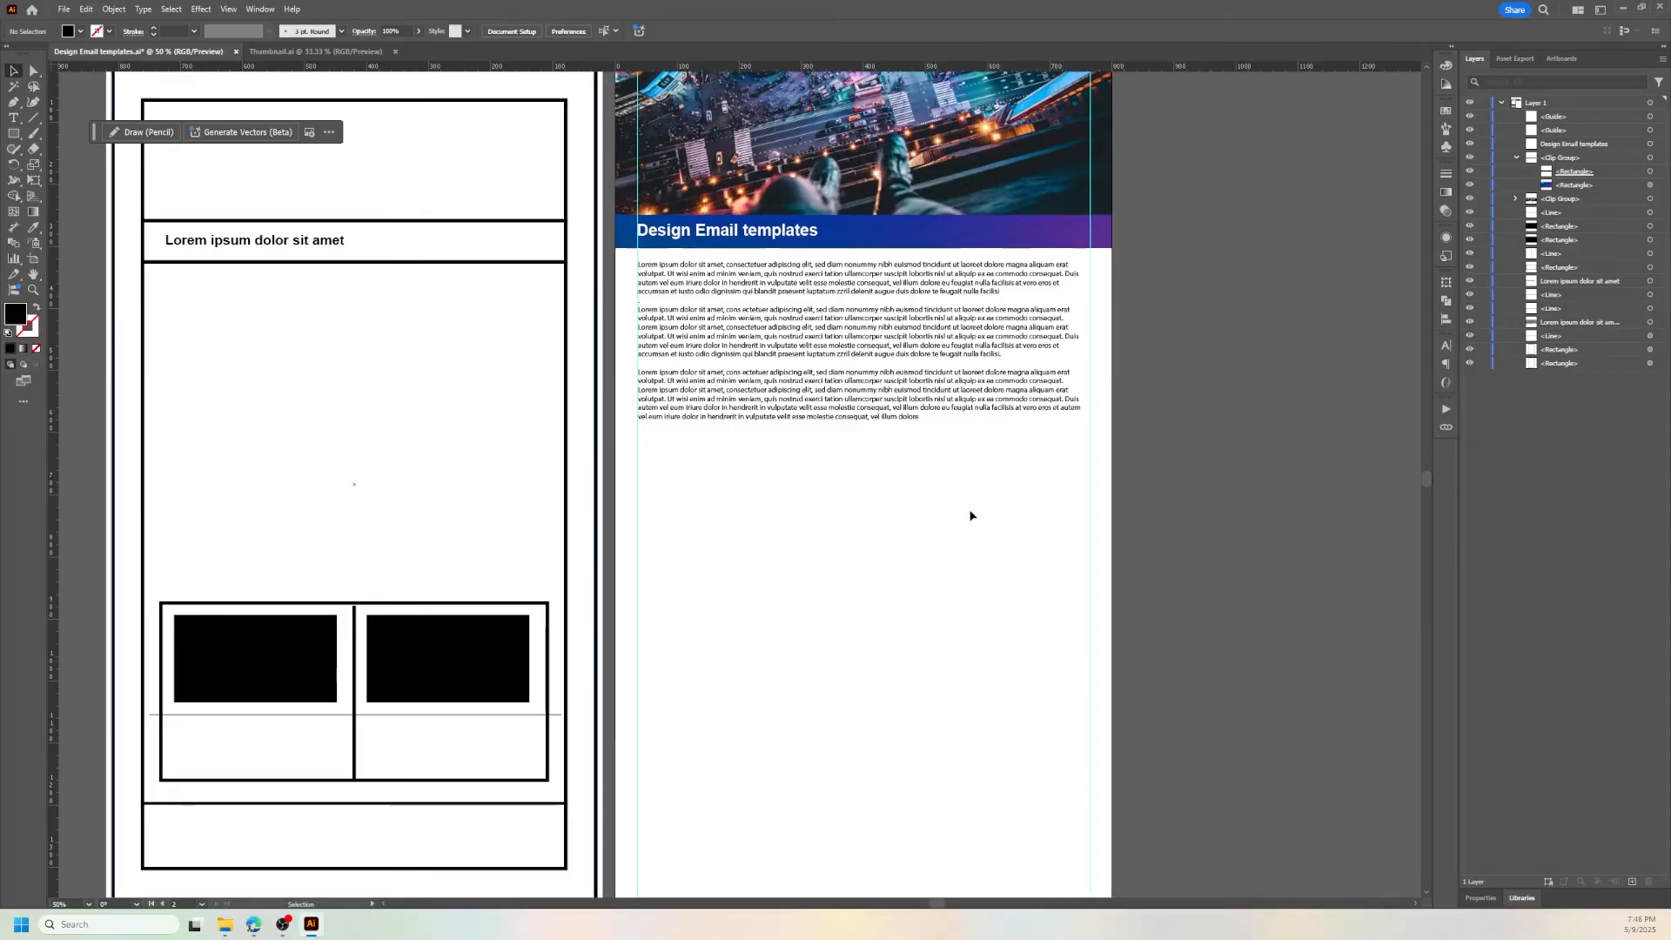
left_click(925, 415)
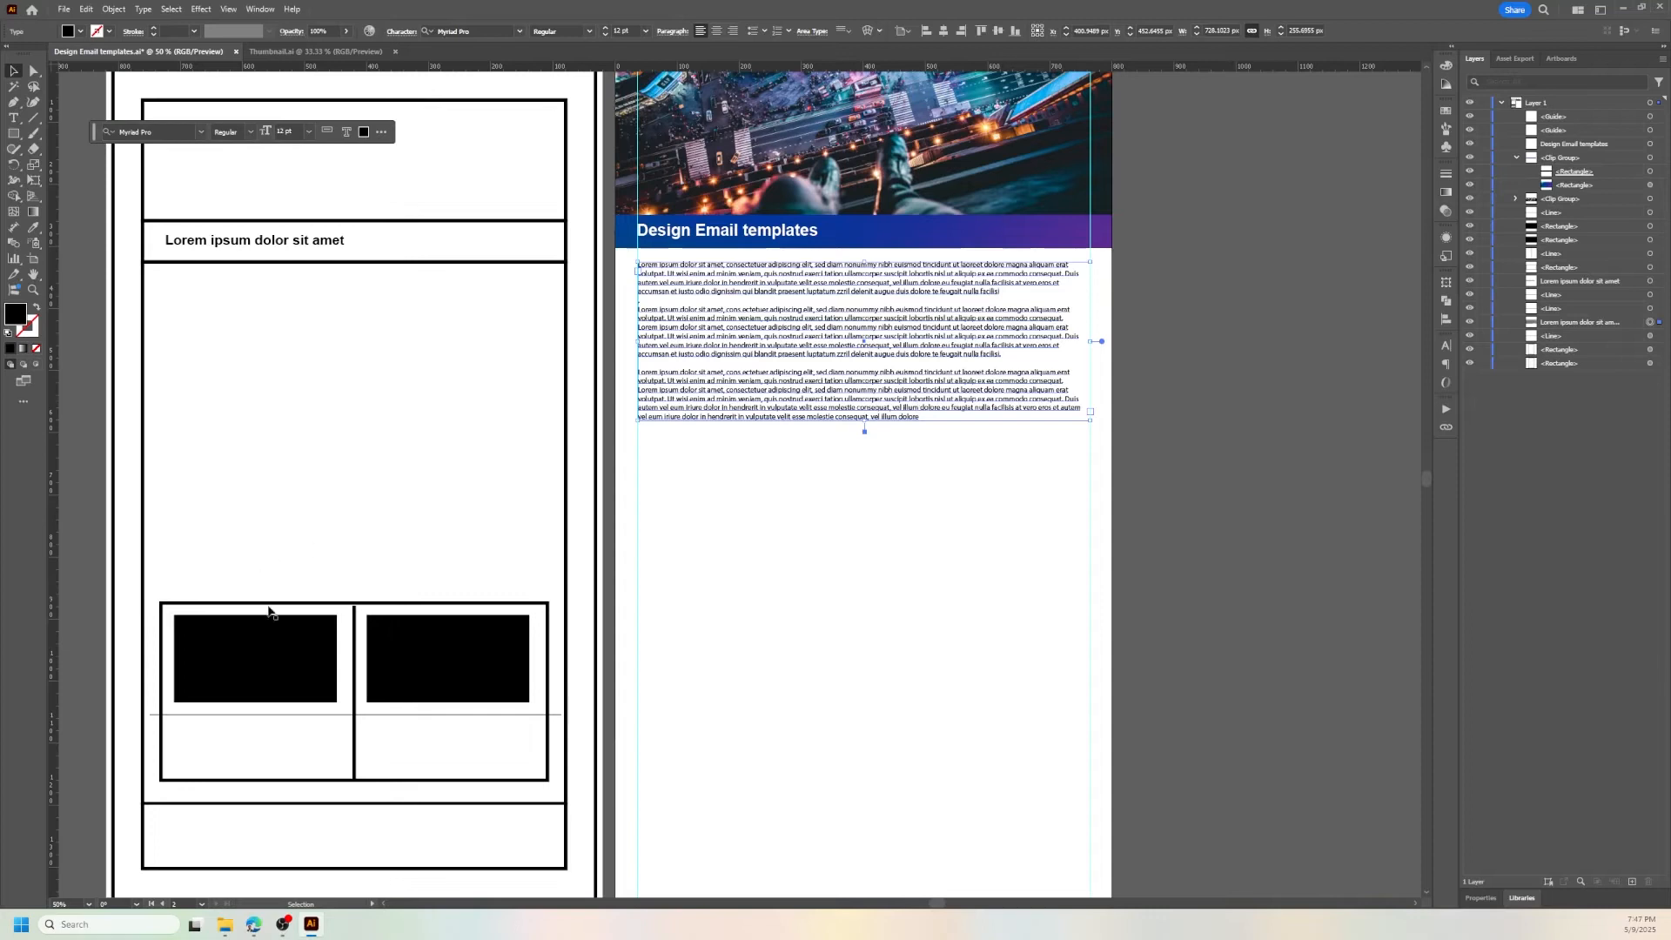
- Switch to the Unsplash "wallpaper city" results in the browser and download the orange and pink illustration-style image with display stands
mouse_move(253, 925)
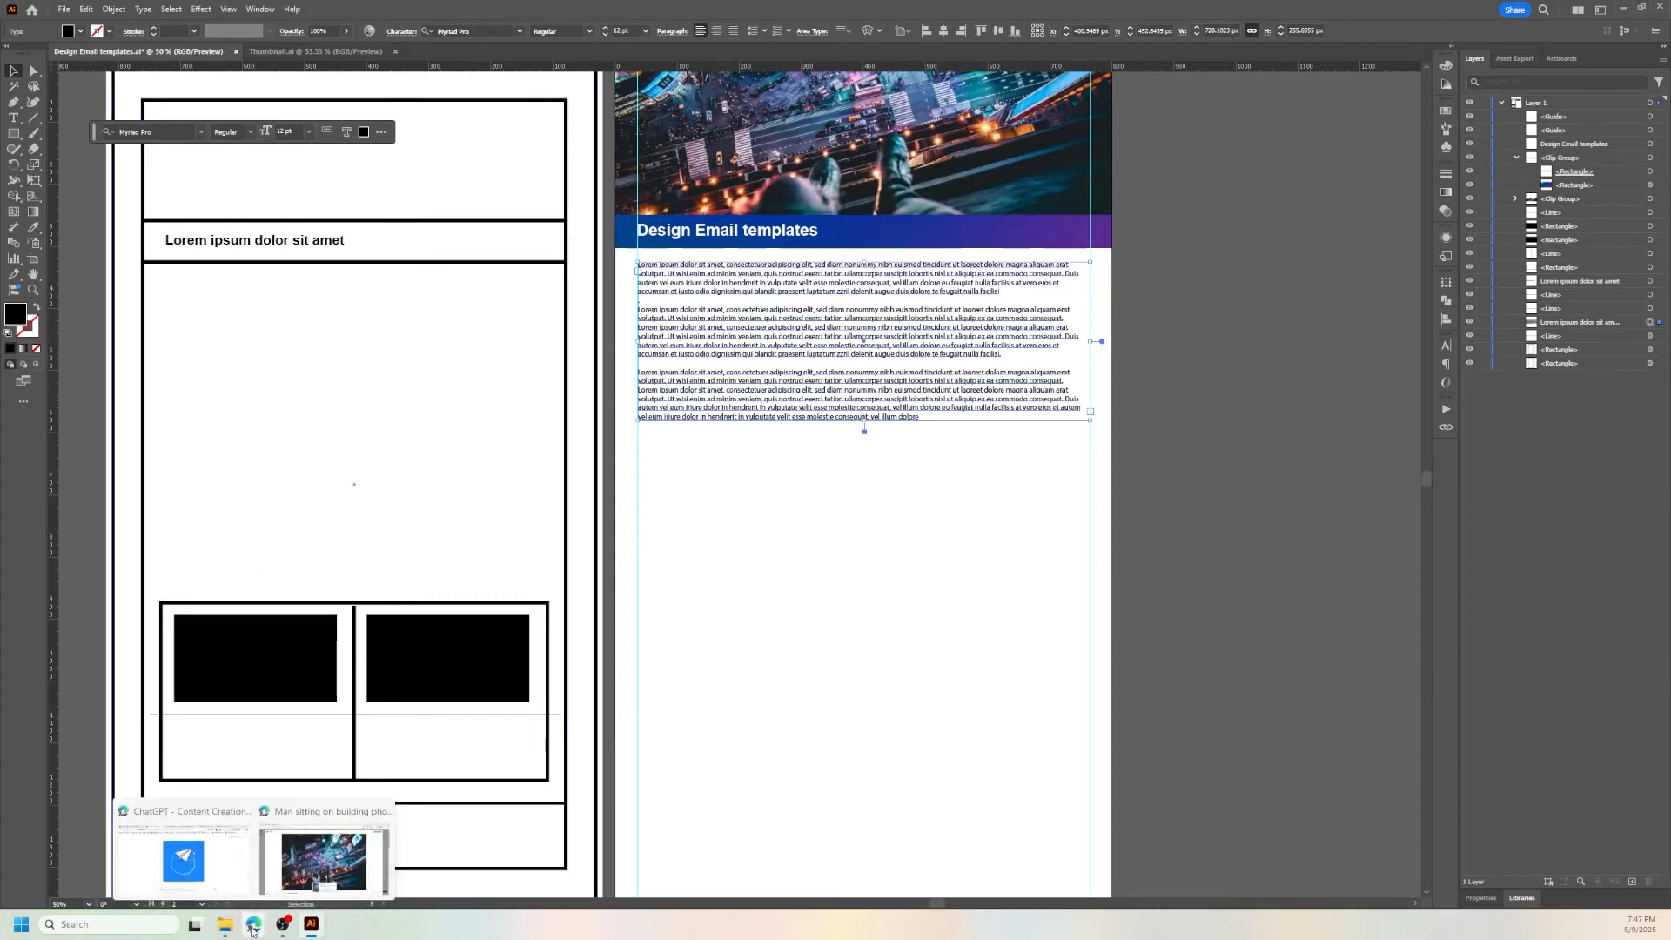
left_click(320, 860)
left_click(1621, 271)
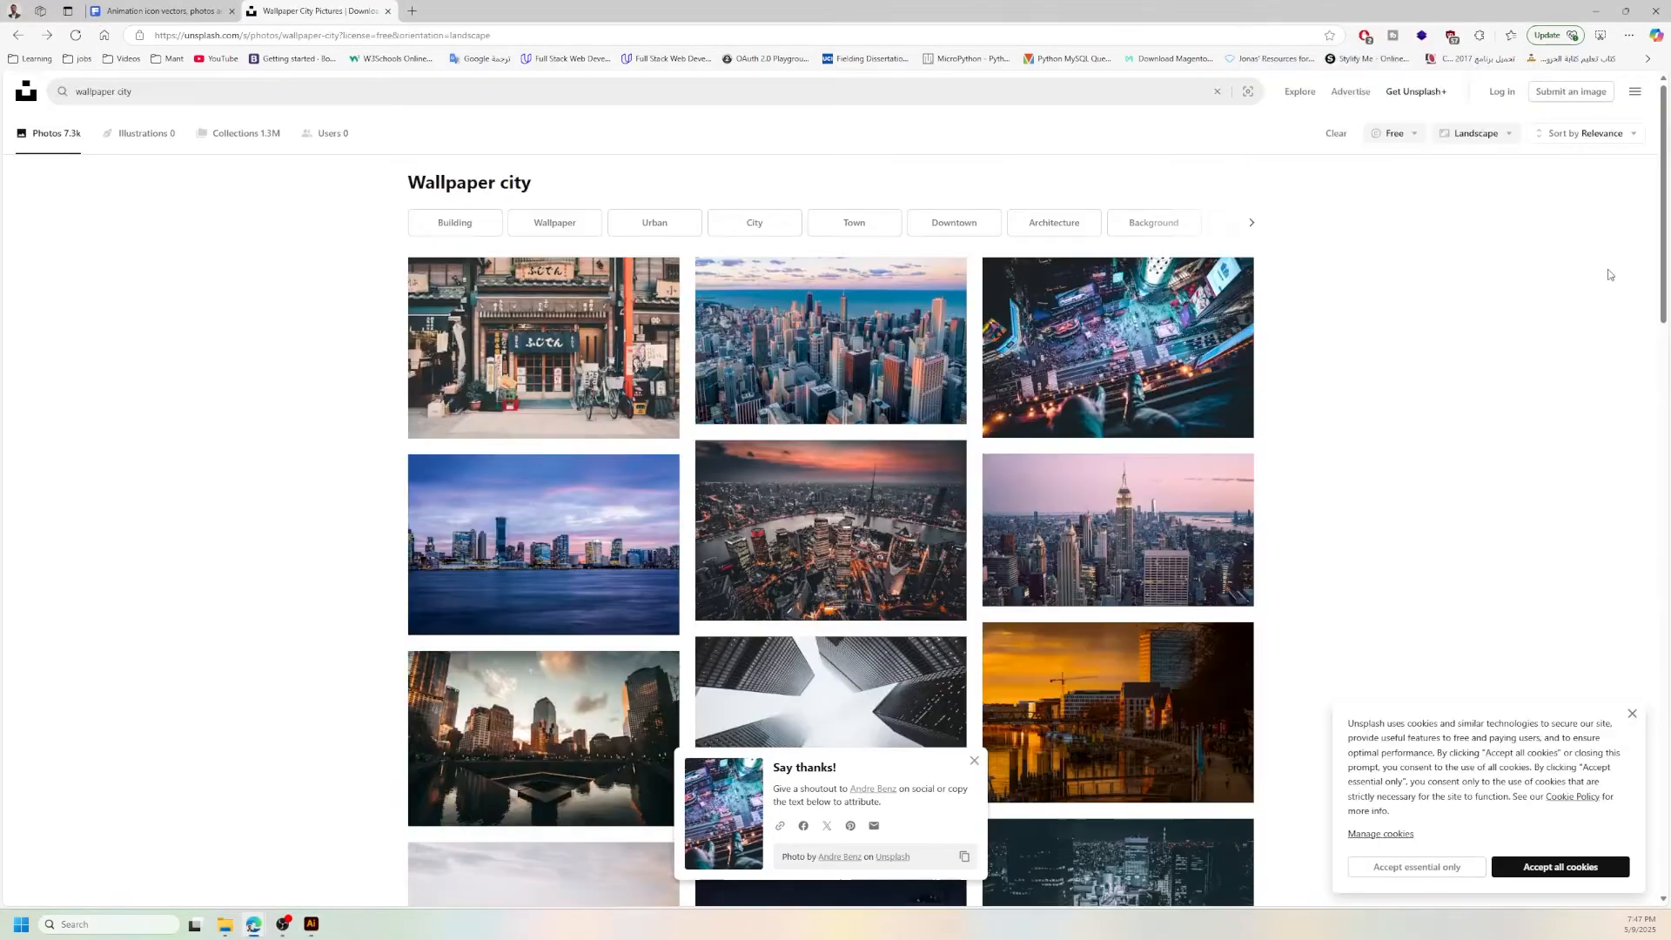
scroll(1035, 345, "down", 10)
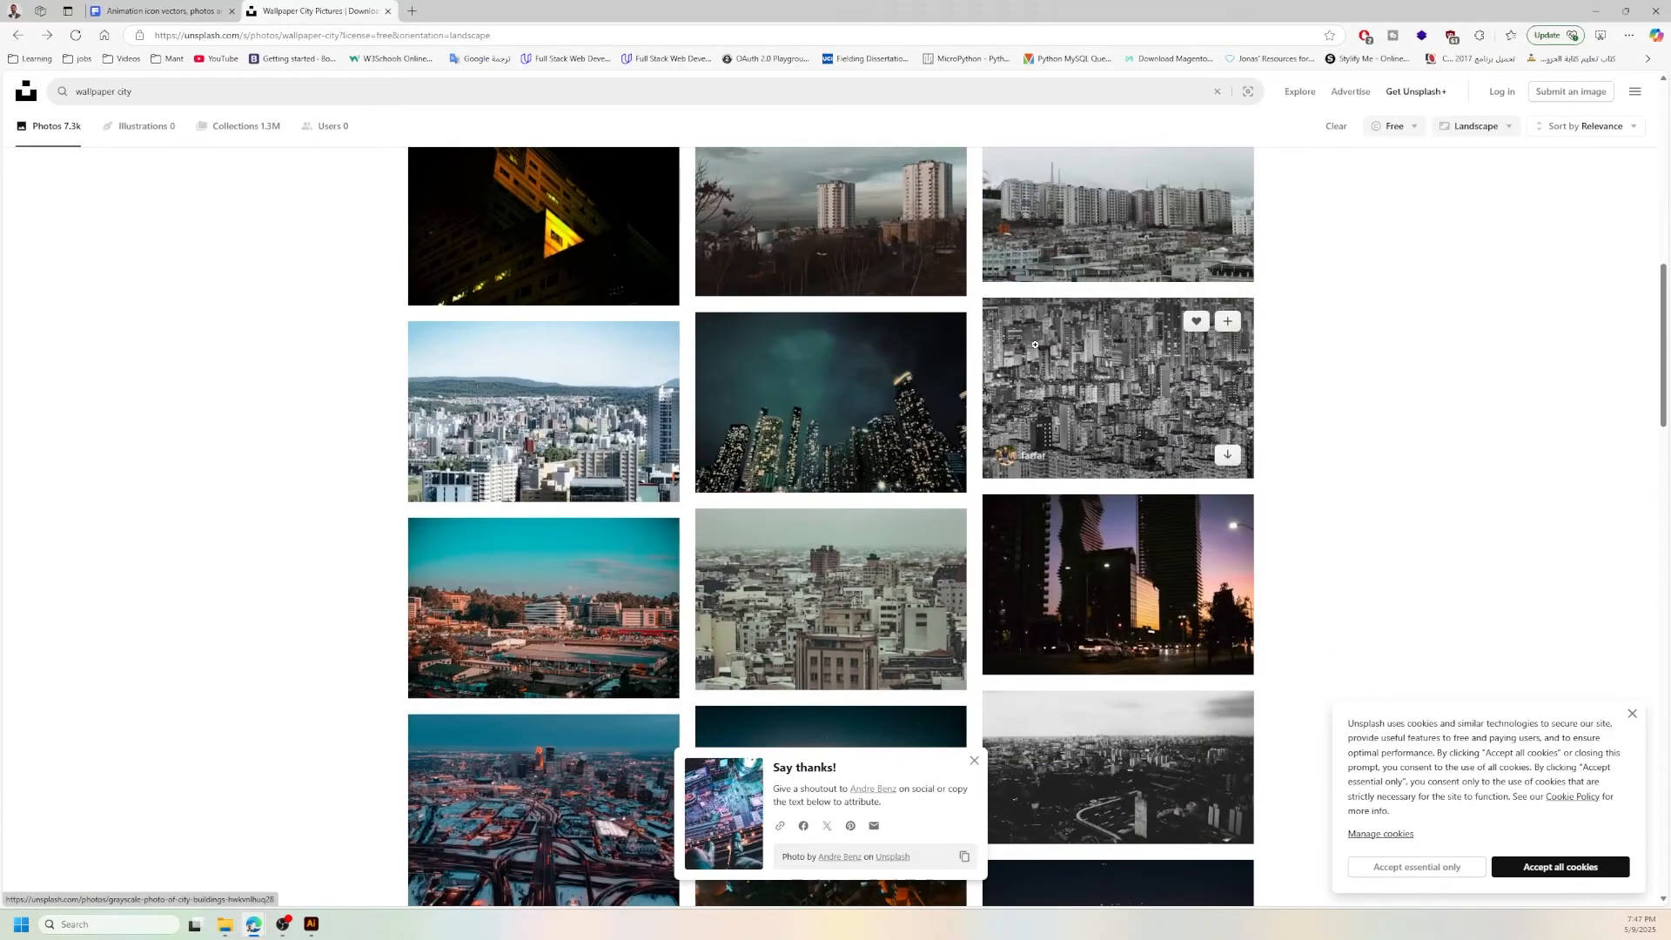
scroll(977, 503, "down", 5)
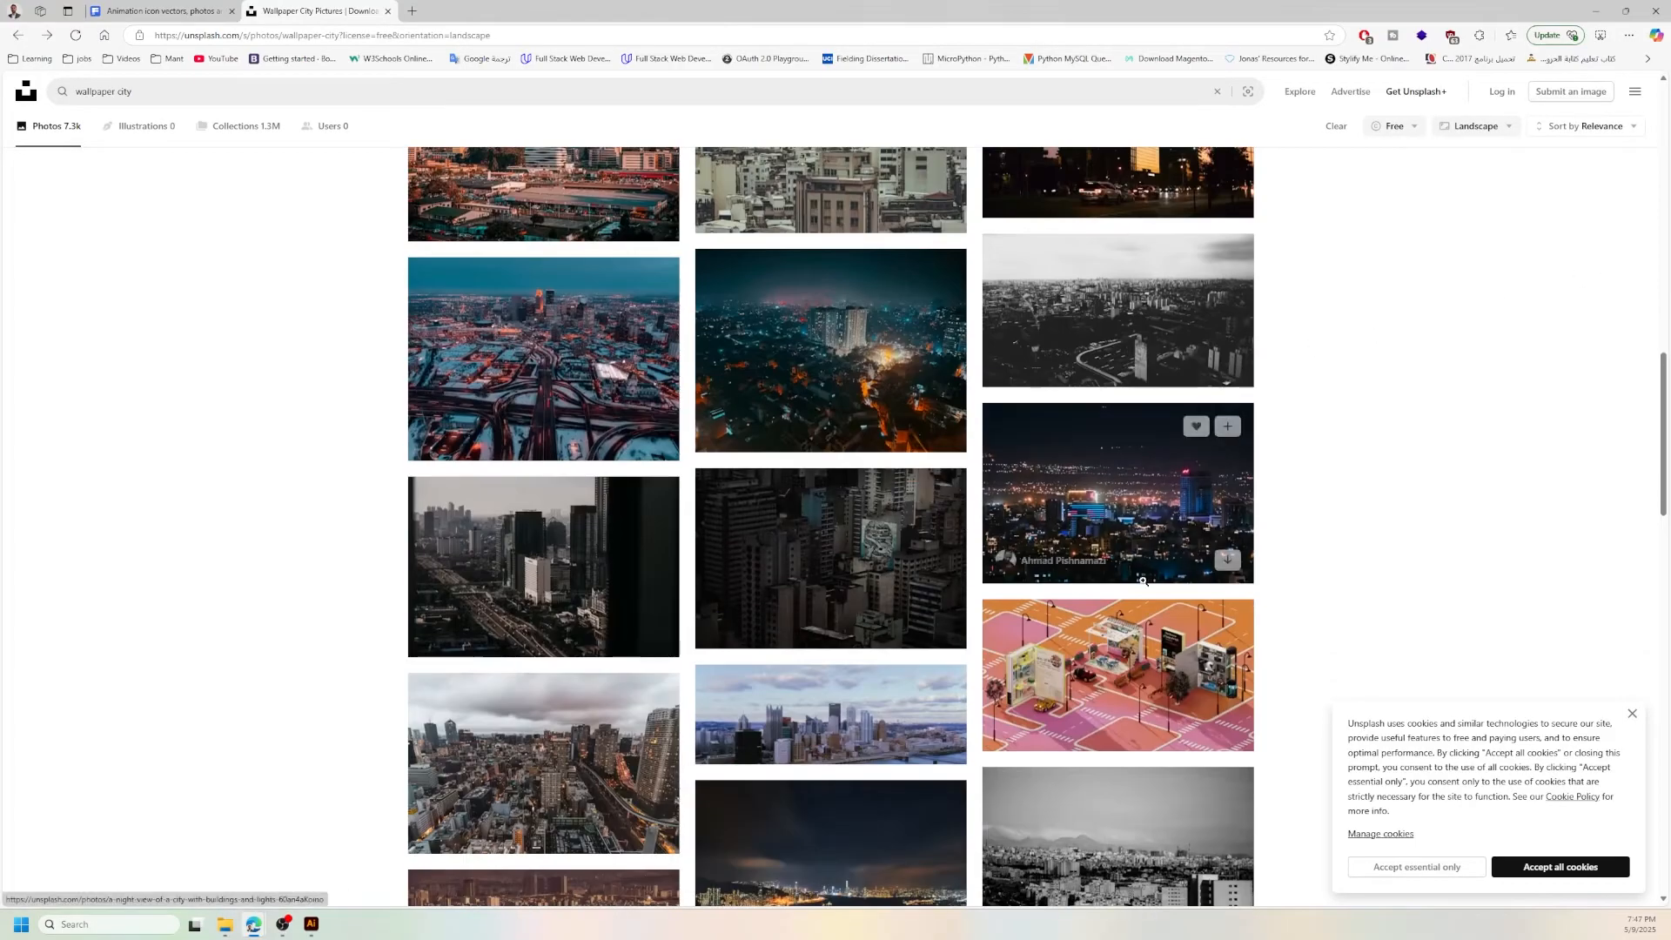
scroll(1225, 539, "down", 2)
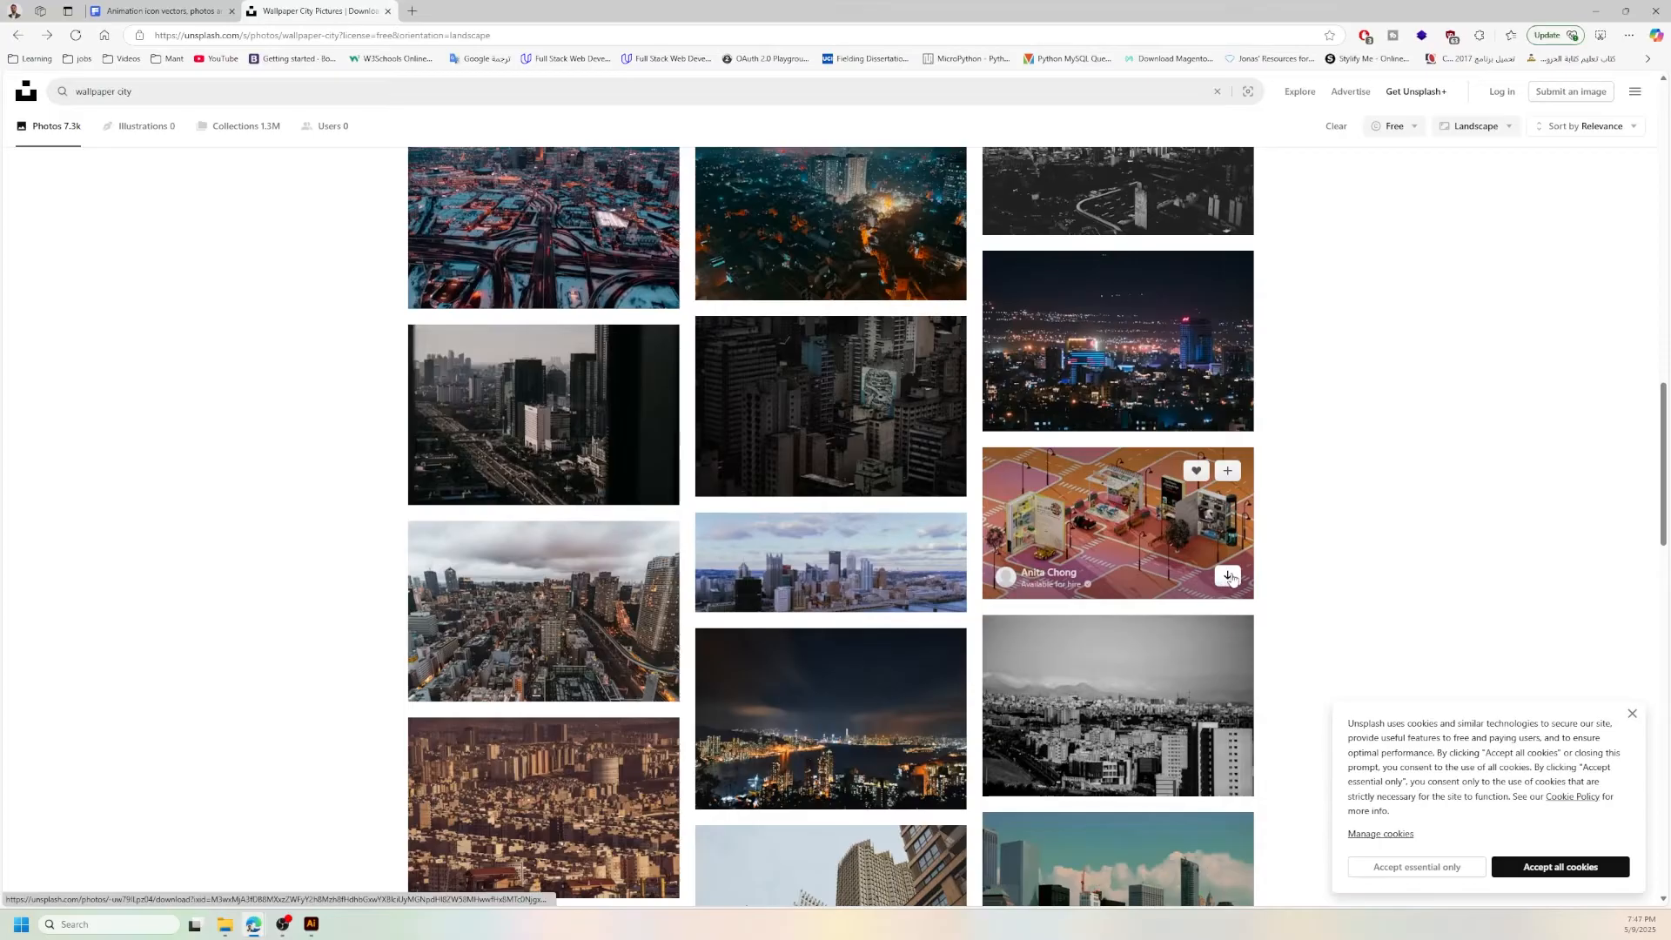
left_click(1228, 576)
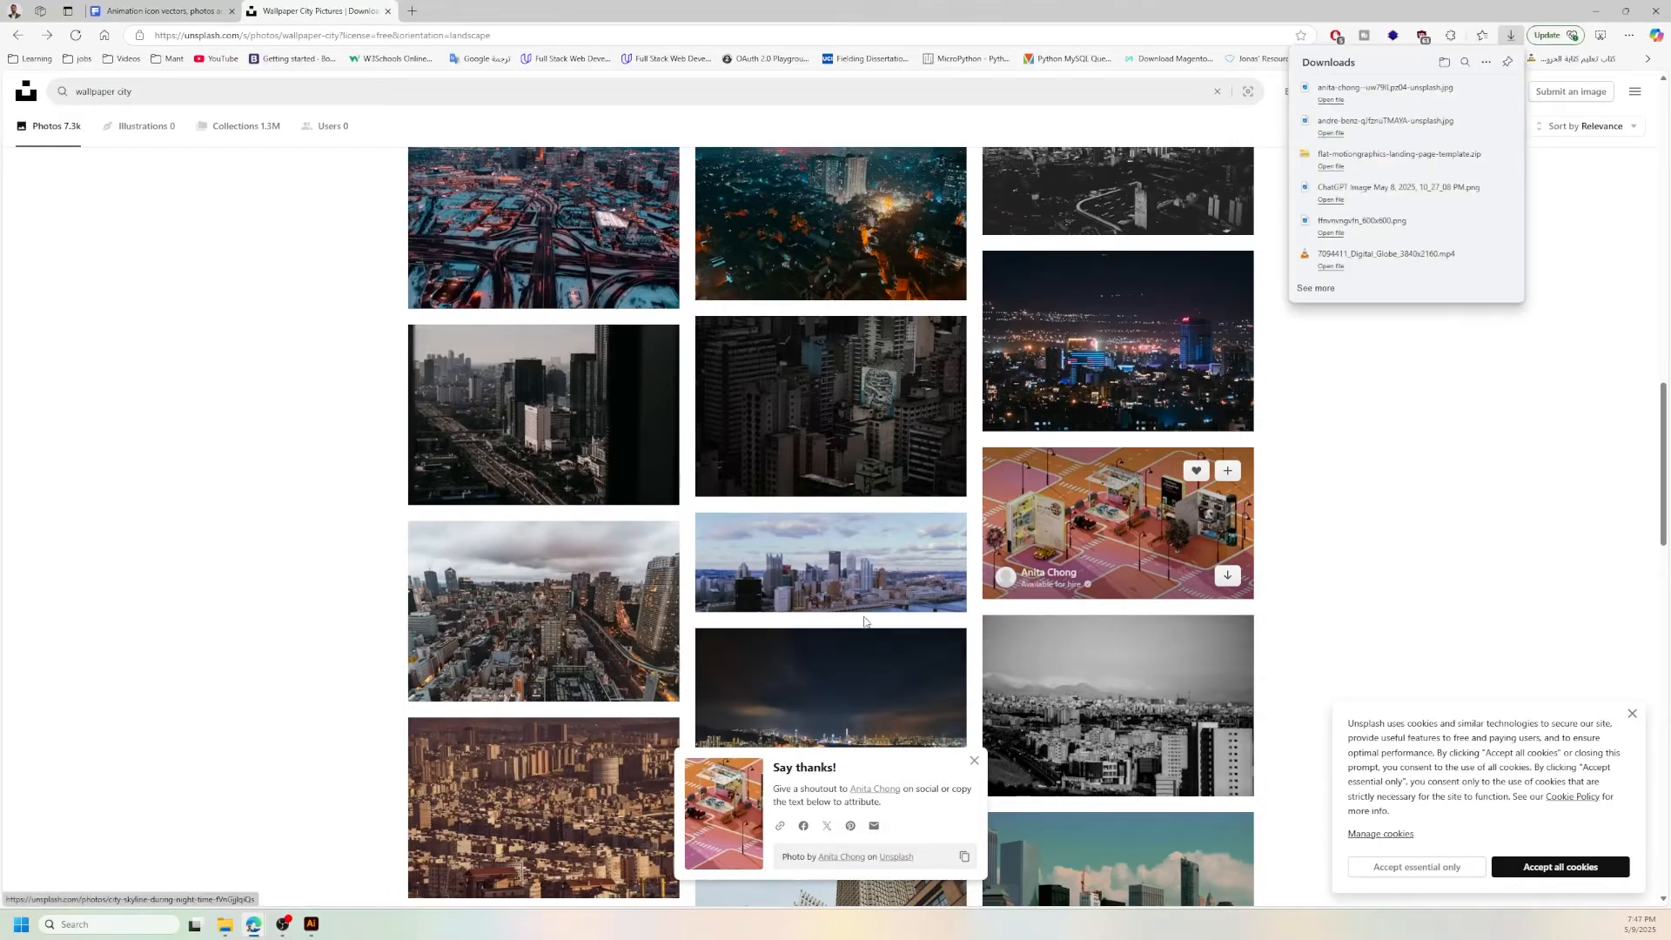
- Download the night city photo with light trails behind a wire fence from the same Unsplash results
scroll(864, 621, "down", 3)
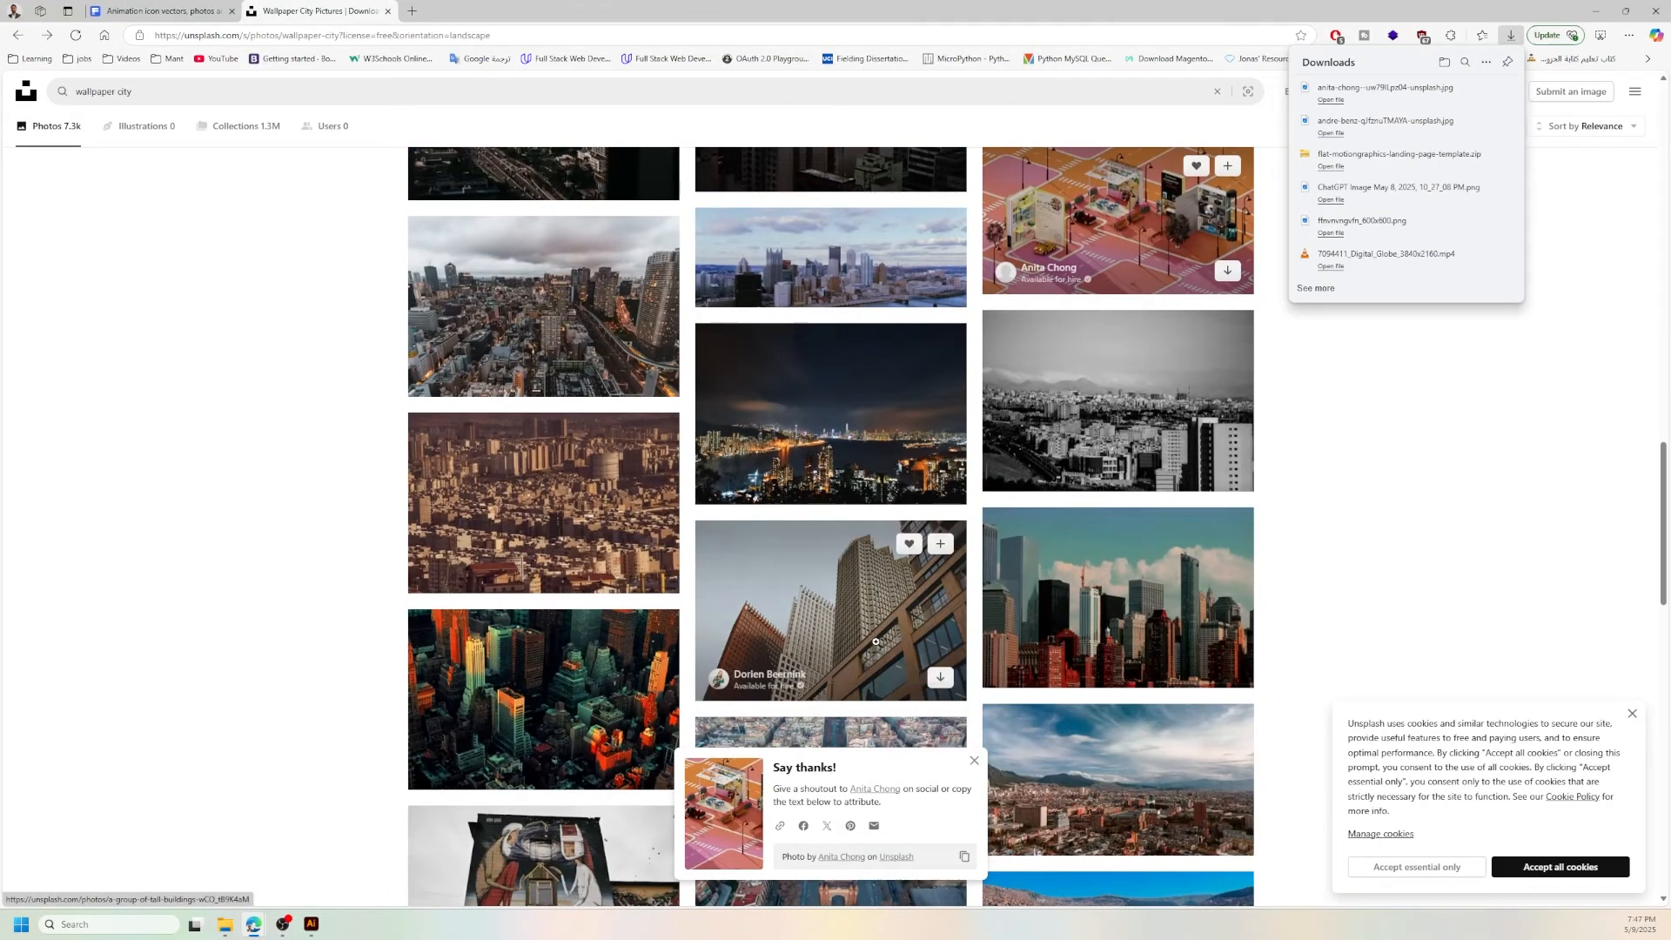
scroll(876, 641, "down", 5)
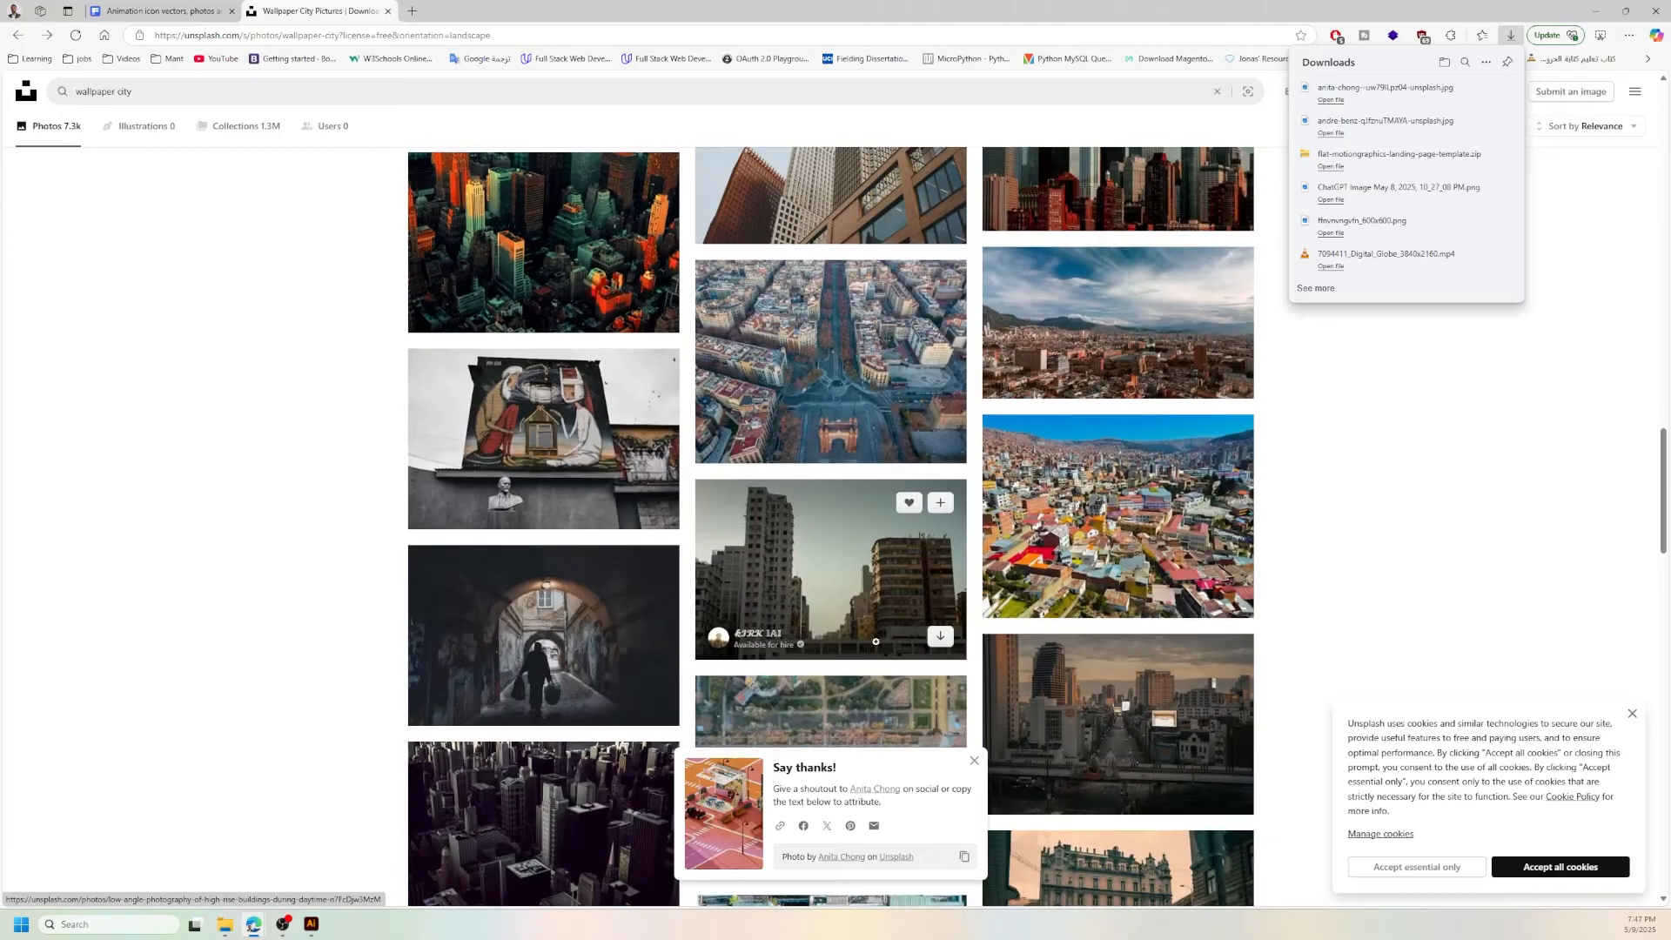
scroll(876, 641, "down", 8)
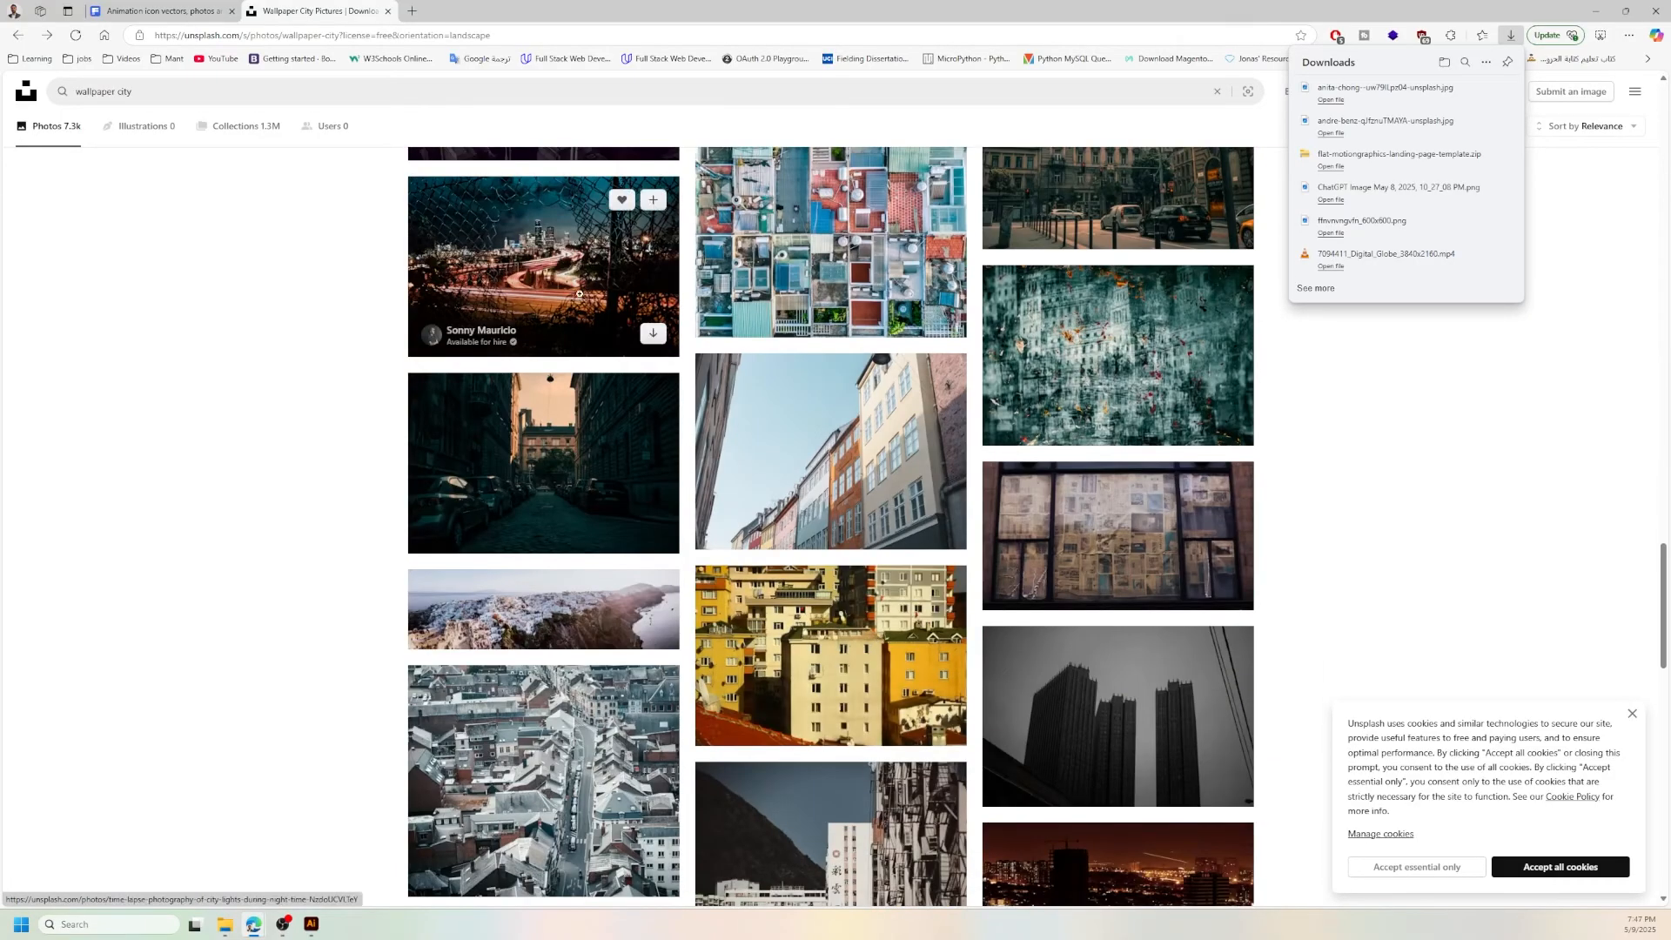
left_click(652, 334)
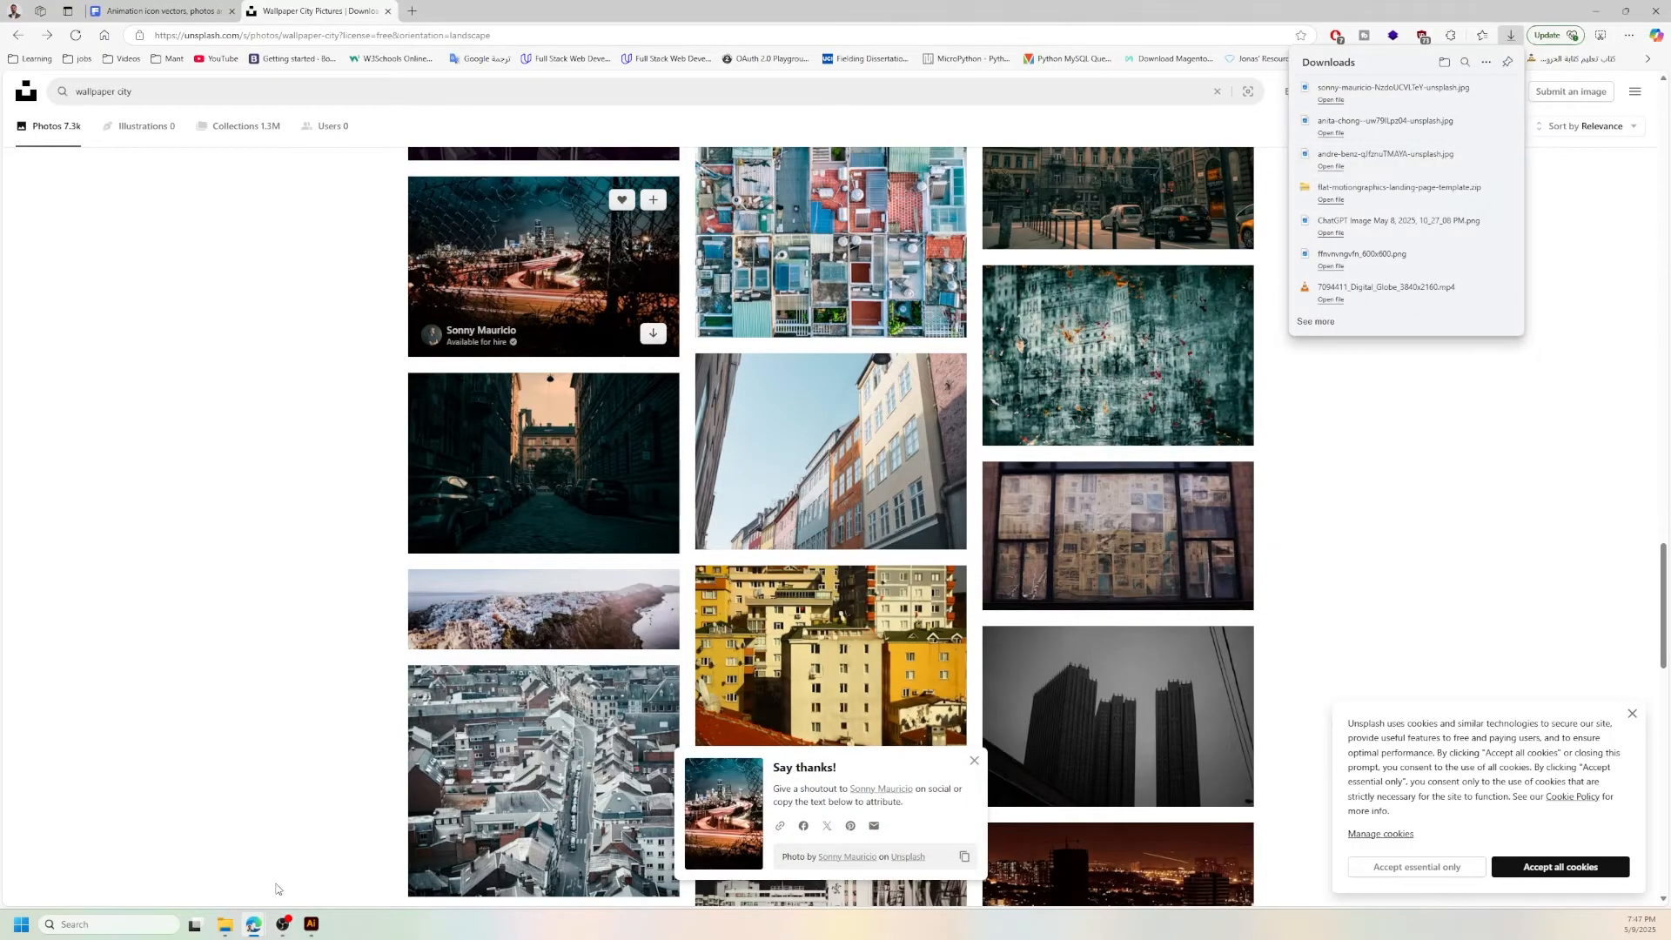
- Open the Design Email templates project folder in File Explorer and show the downloaded Unsplash images in the Downloads folder
left_click(226, 925)
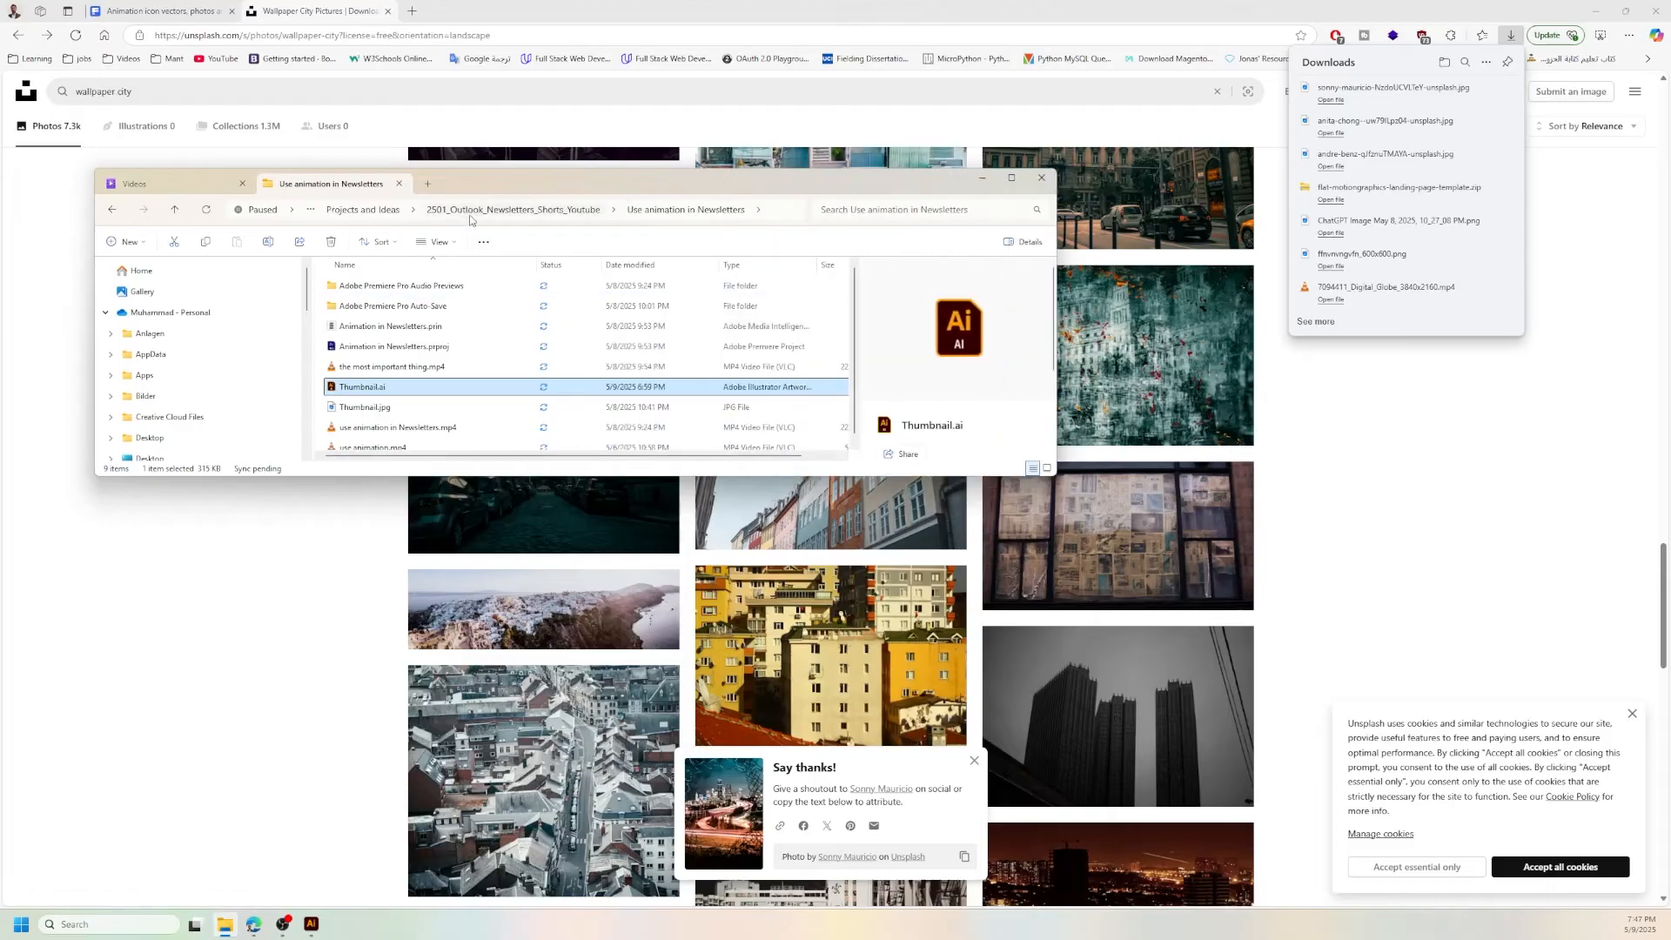
double_click(379, 347)
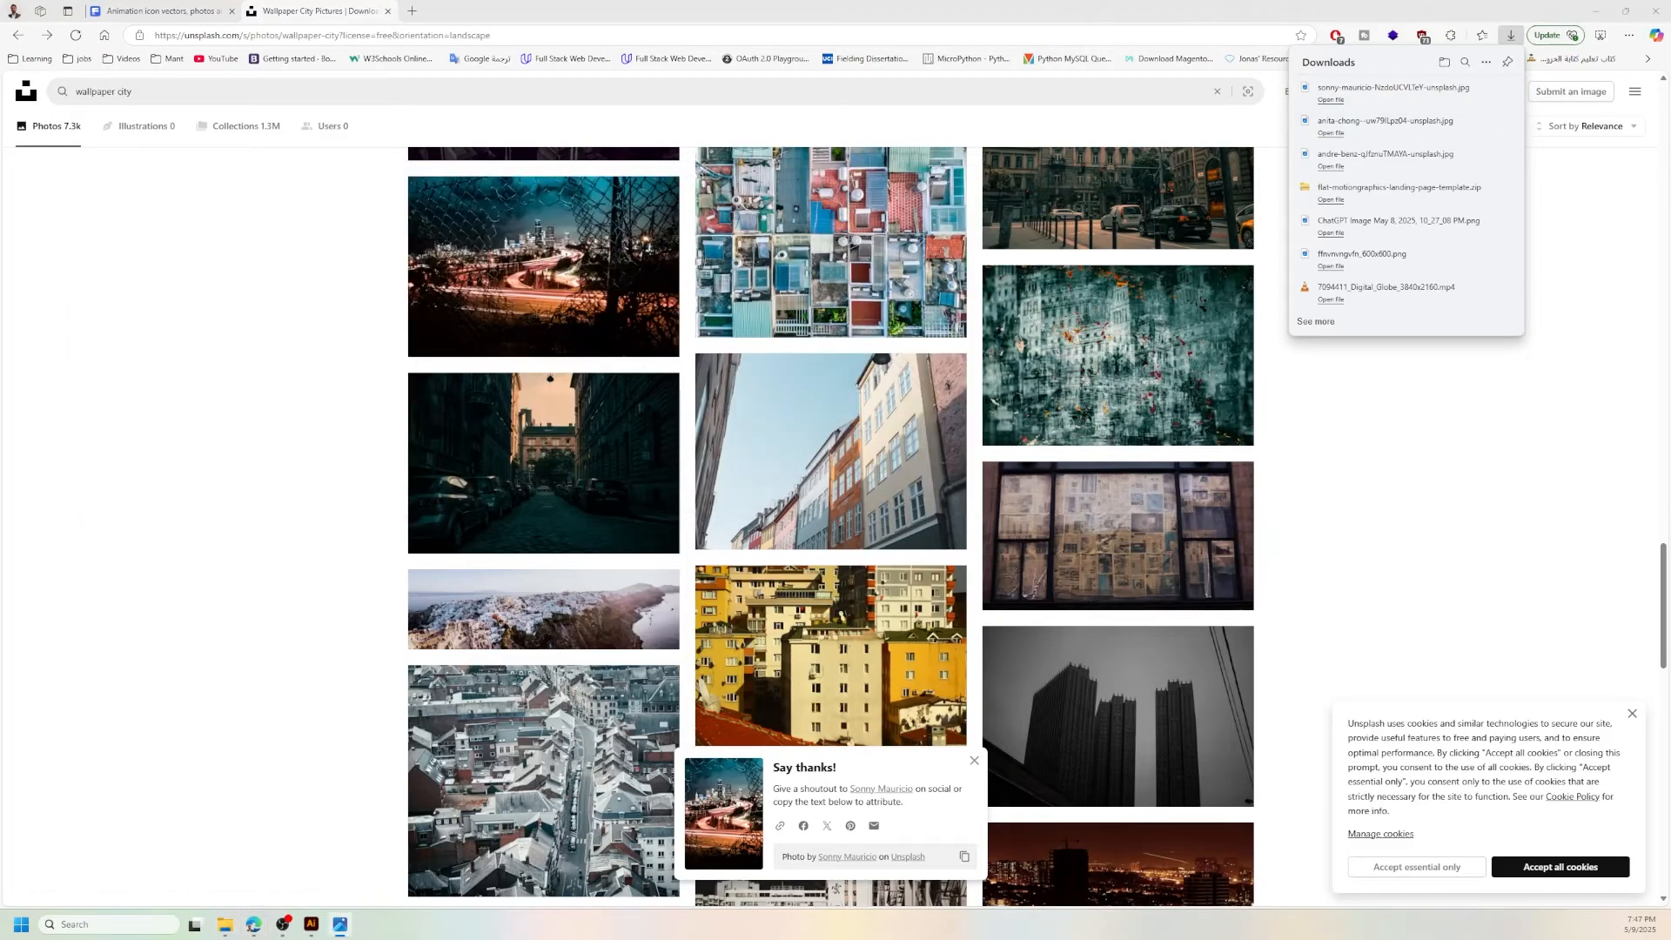
left_click(1384, 121)
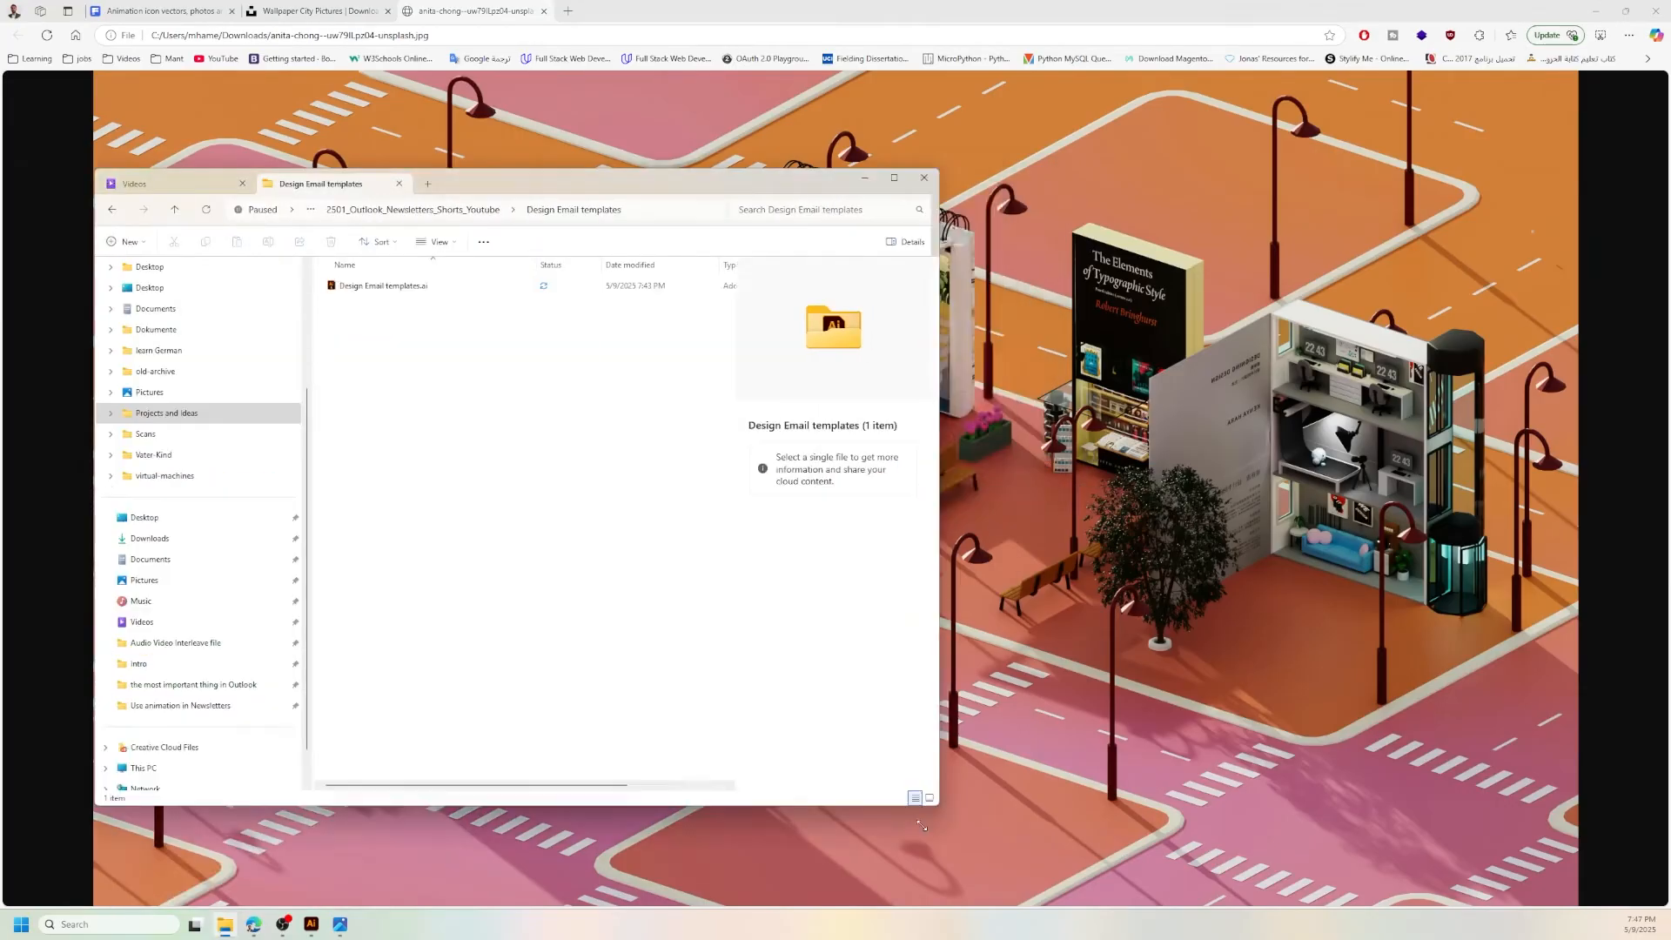
left_click(1629, 35)
left_click(1465, 233)
left_click(1481, 121)
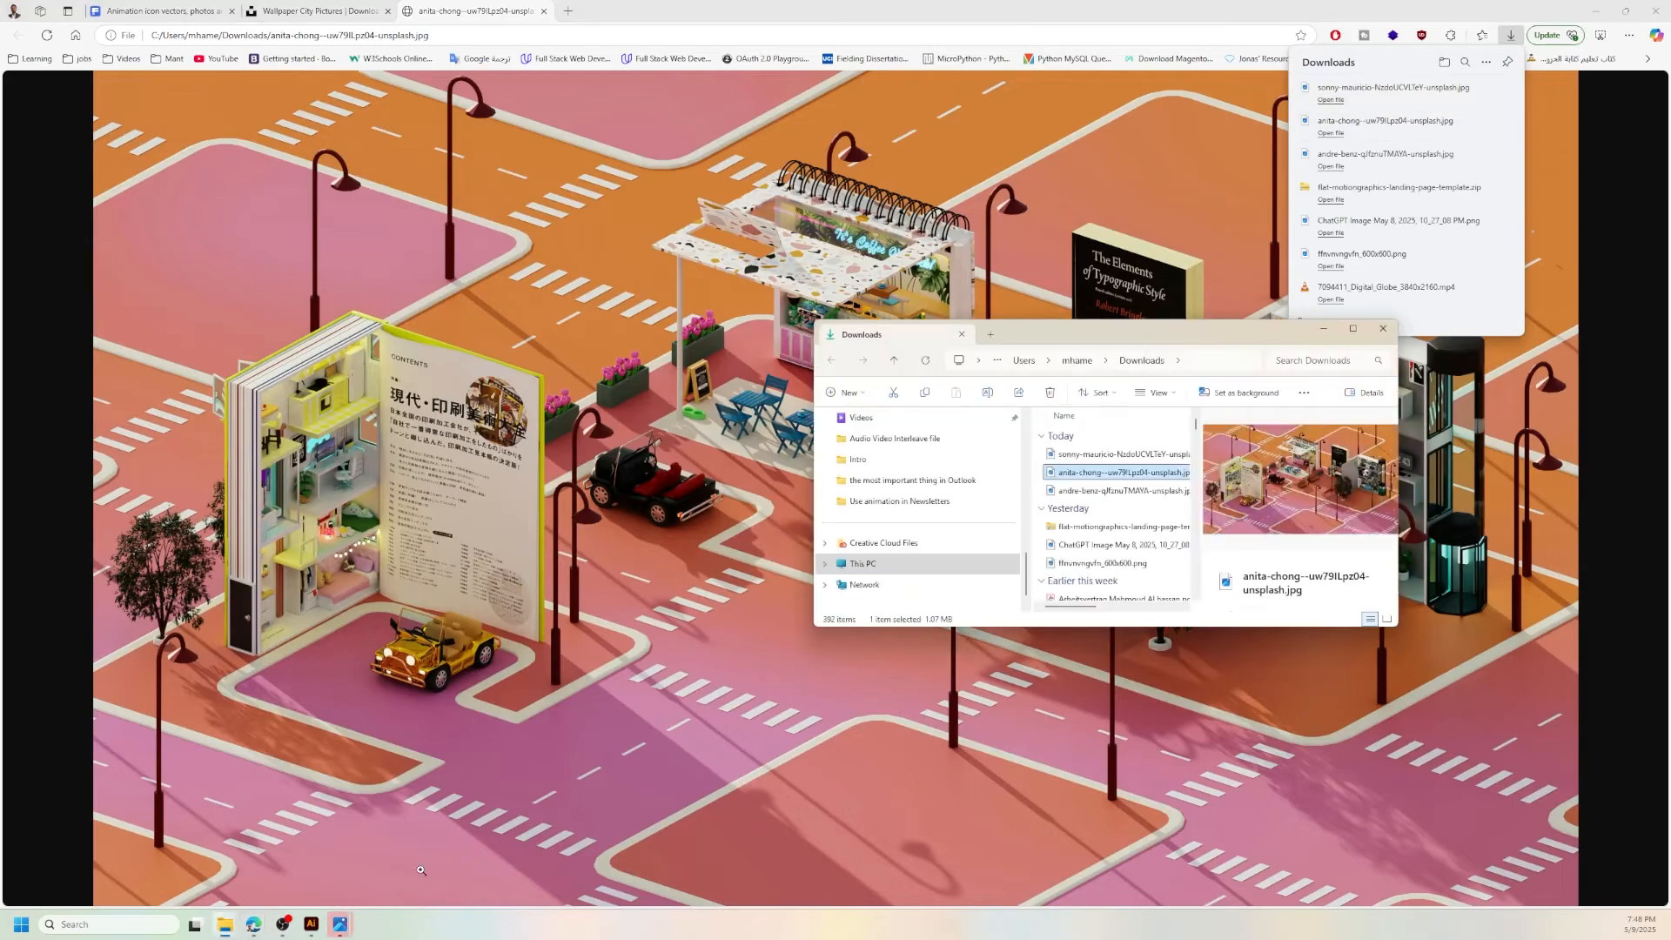
- Place the downloaded night city photo and the orange and pink illustration-style image in the Illustrator email template document
left_click(270, 869)
left_click_drag(1132, 334, 1258, 264)
left_click(1245, 384, "ctrl")
left_click_drag(1245, 403, 783, 435)
key("ctrl+0")
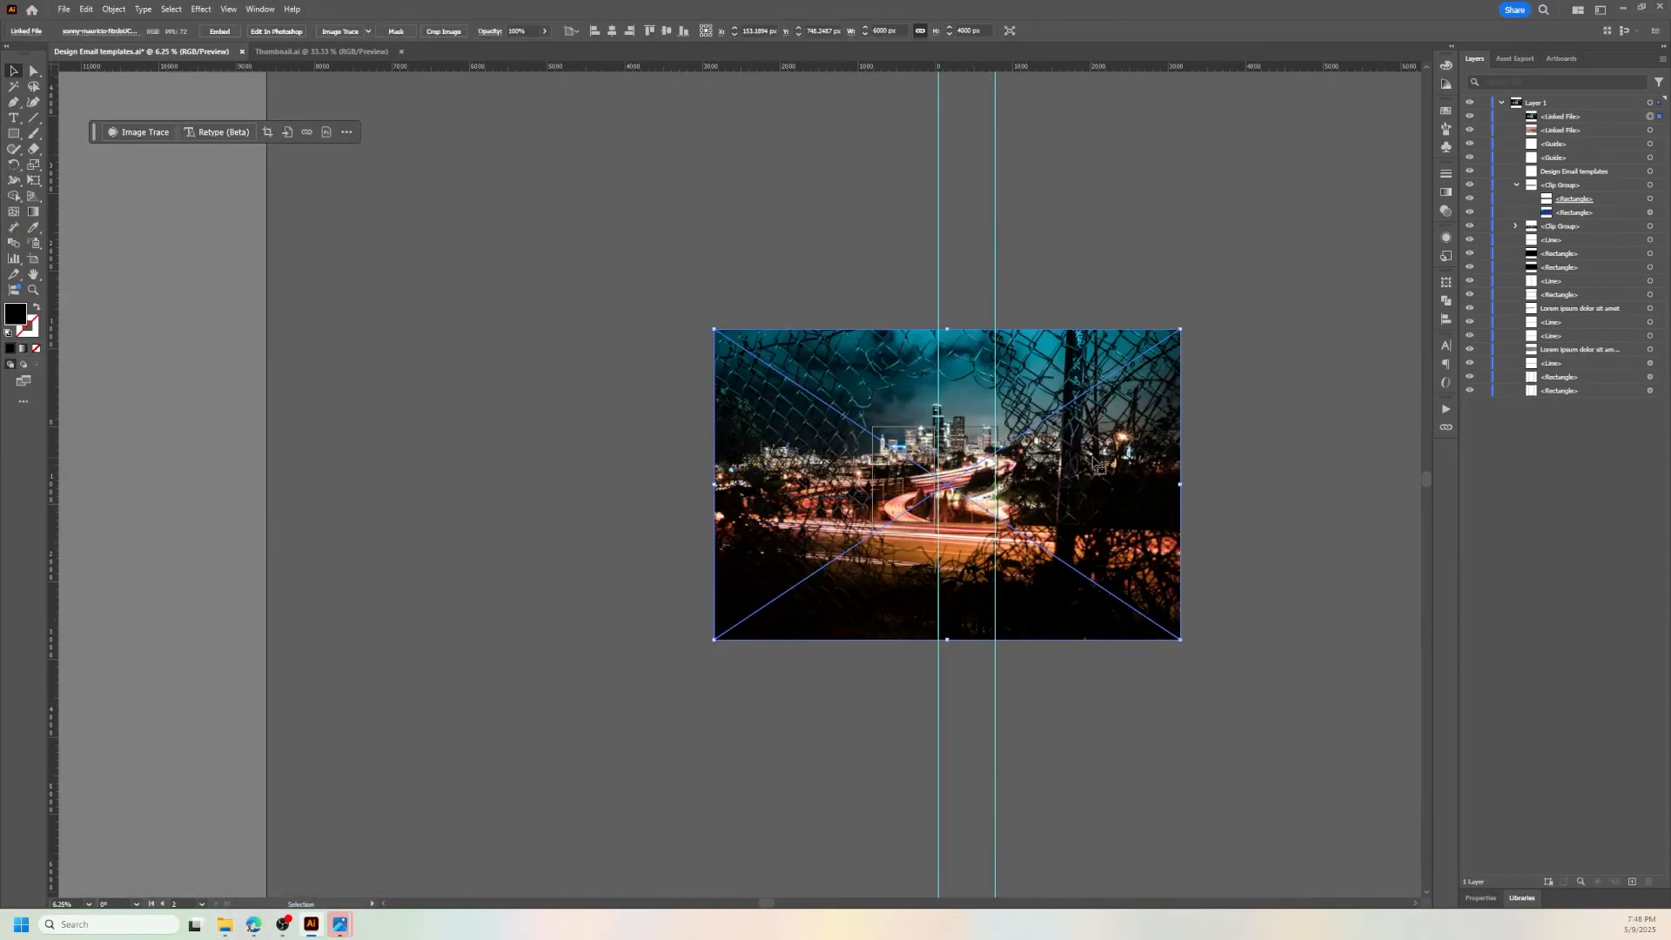
- Scale both placed images to 400 px wide and move them side by side below the body text
left_click(883, 30)
type("600")
key("Return")
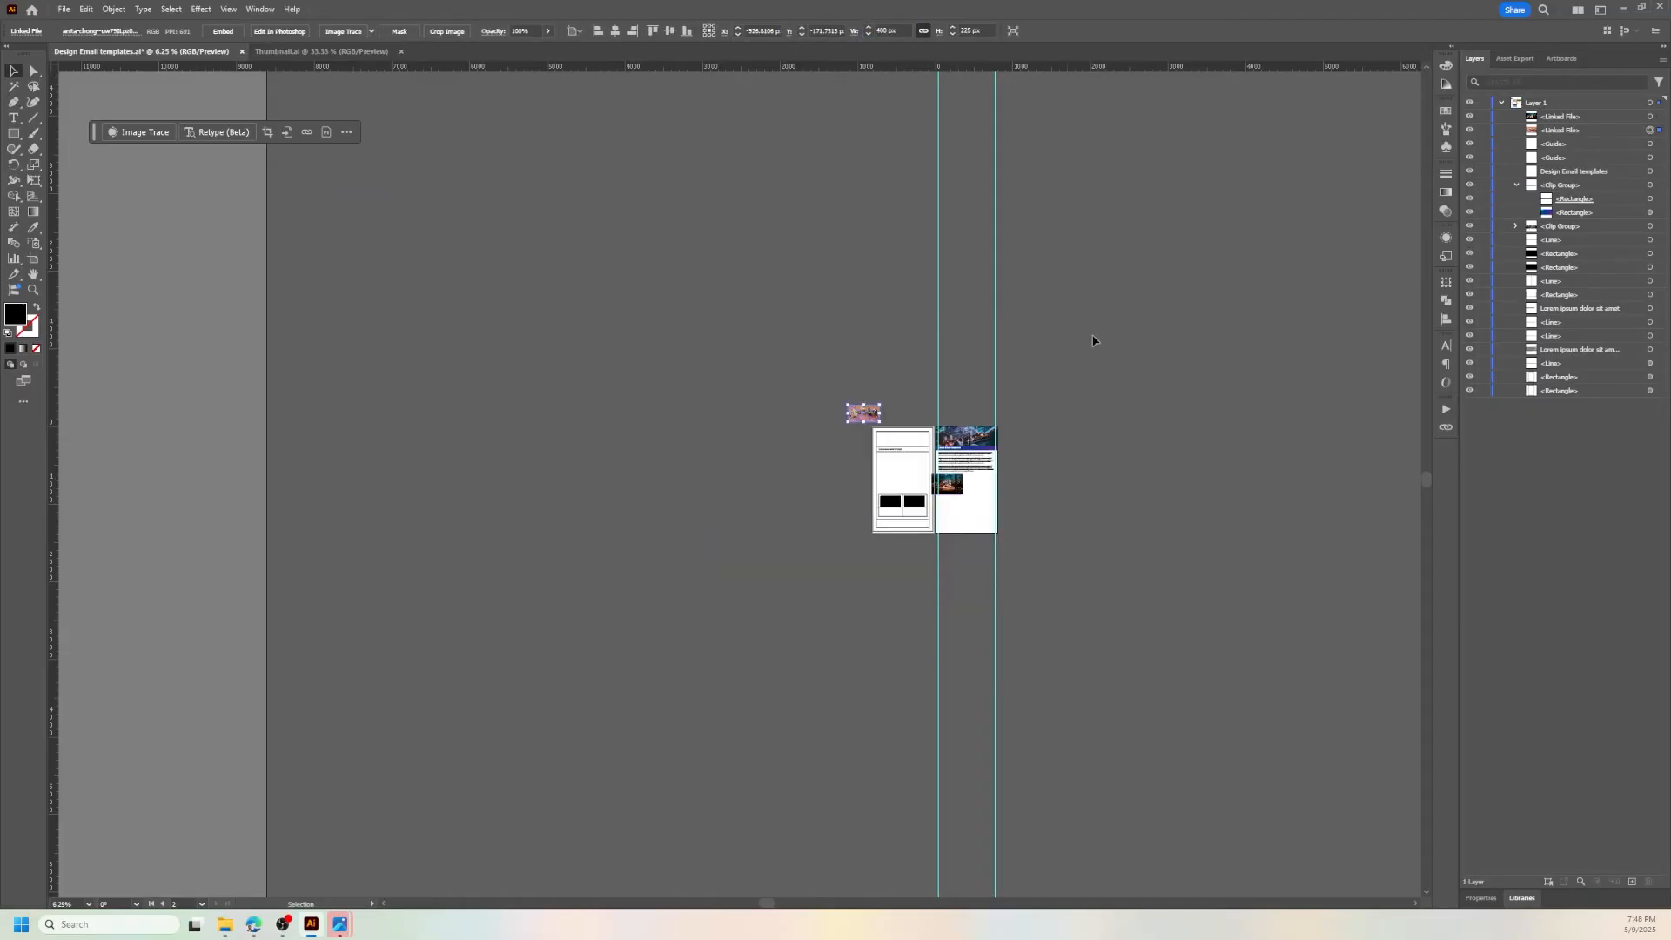
key("ctrl+equal")
key("ctrl+equal")
key("ctrl+equal")
key("ctrl+equal")
left_click_drag(476, 276, 953, 568)
key("ctrl+equal")
key("ctrl+equal")
key("ctrl+equal")
left_click_drag(474, 453, 511, 493)
key("m")
left_click_drag(506, 408, 766, 570)
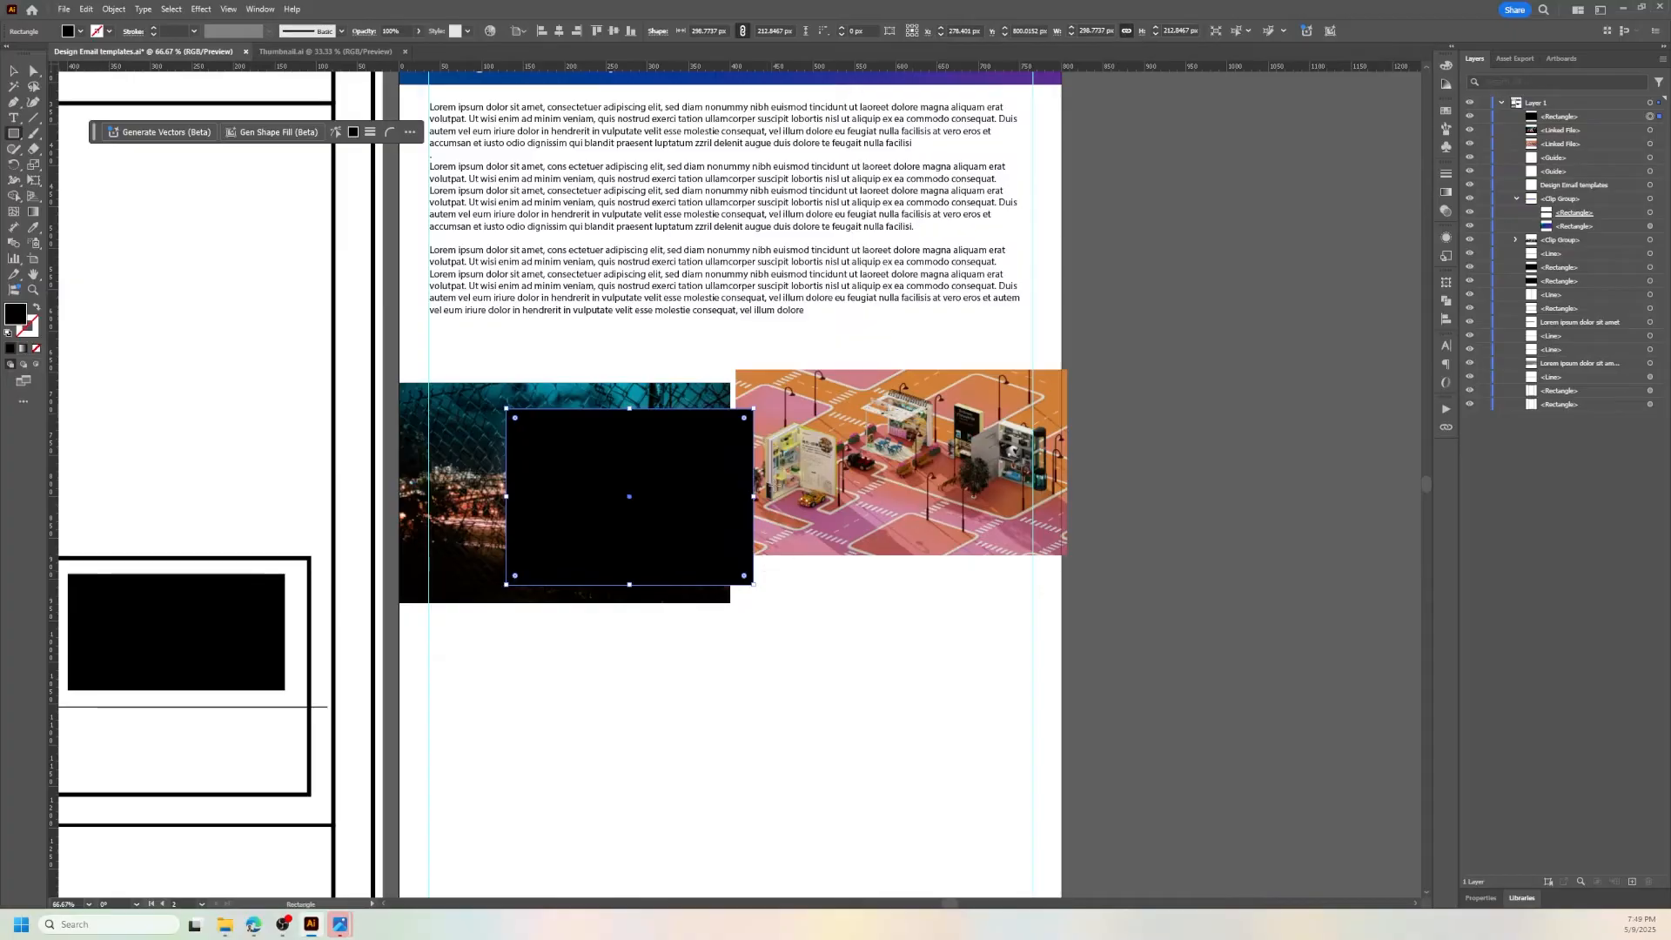
key("ctrl+z")
- Create a 768 × 432 px rectangle and scale it proportionally to 320 × 180 px over the night city photo at the left margin guide
left_click(1233, 462)
type("768")
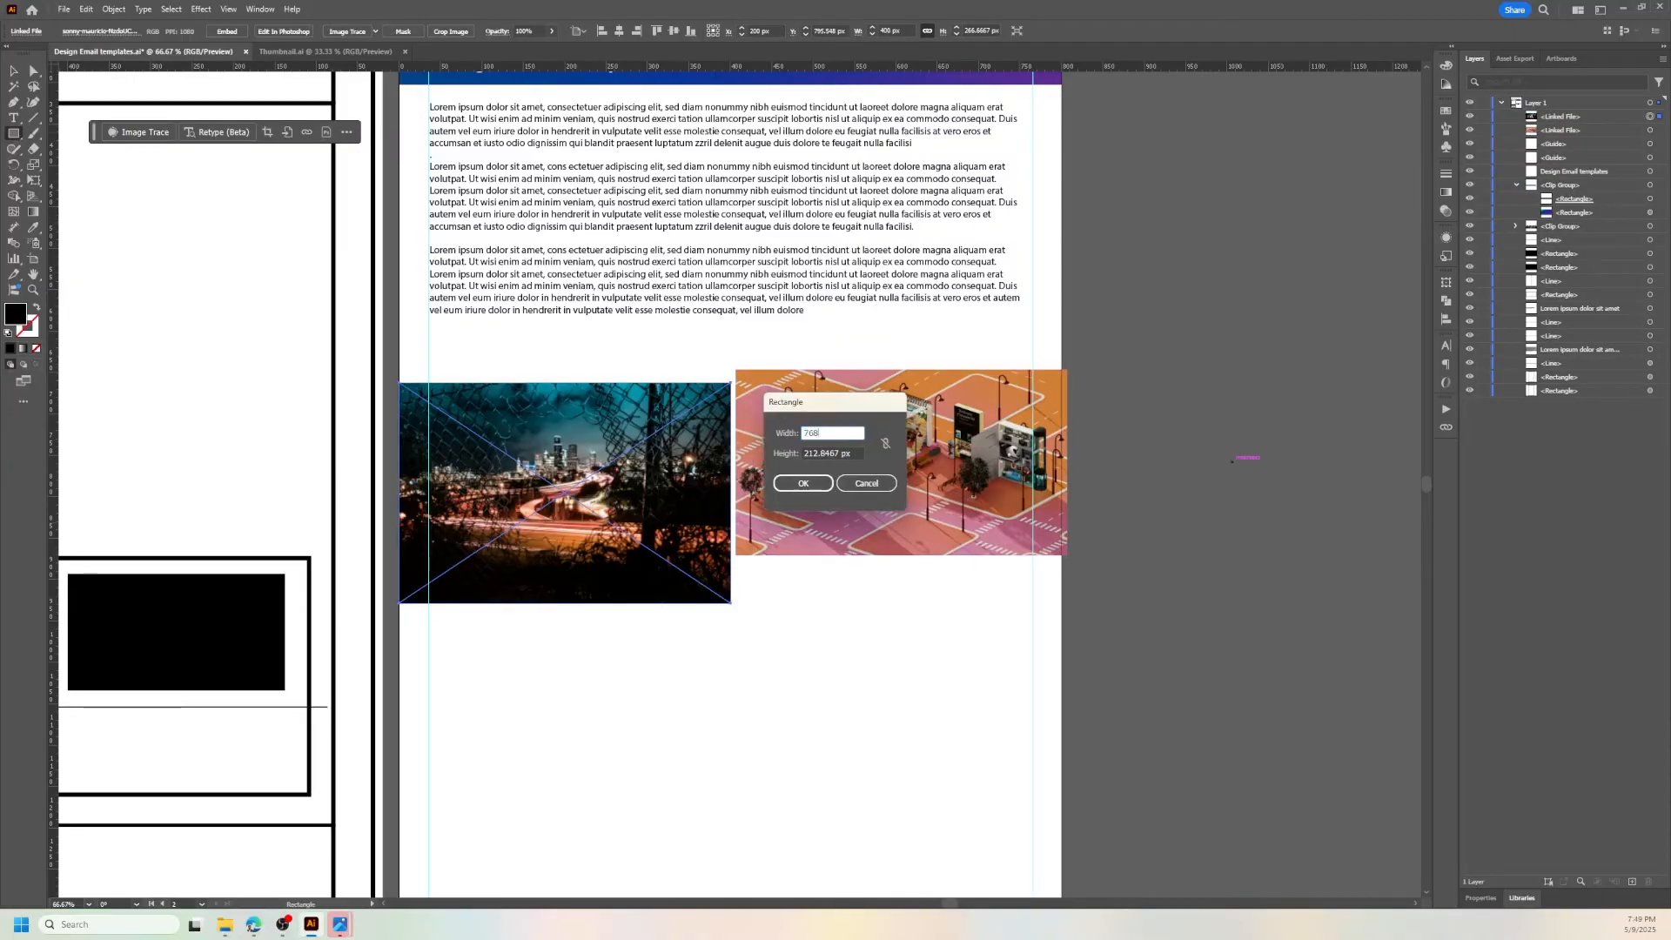
key("Tab")
type("432")
key("Return")
key("v")
left_click_drag(1241, 474, 539, 403)
left_click_drag(1165, 746, 877, 631)
left_click_drag(703, 488, 603, 485)
left_click_drag(792, 592, 694, 552)
- Clip the night city photo with the 320 × 180 px rectangle using a clipping mask
left_click(693, 561, "shift")
right_click(524, 473)
left_click(574, 625)
left_click(735, 603)
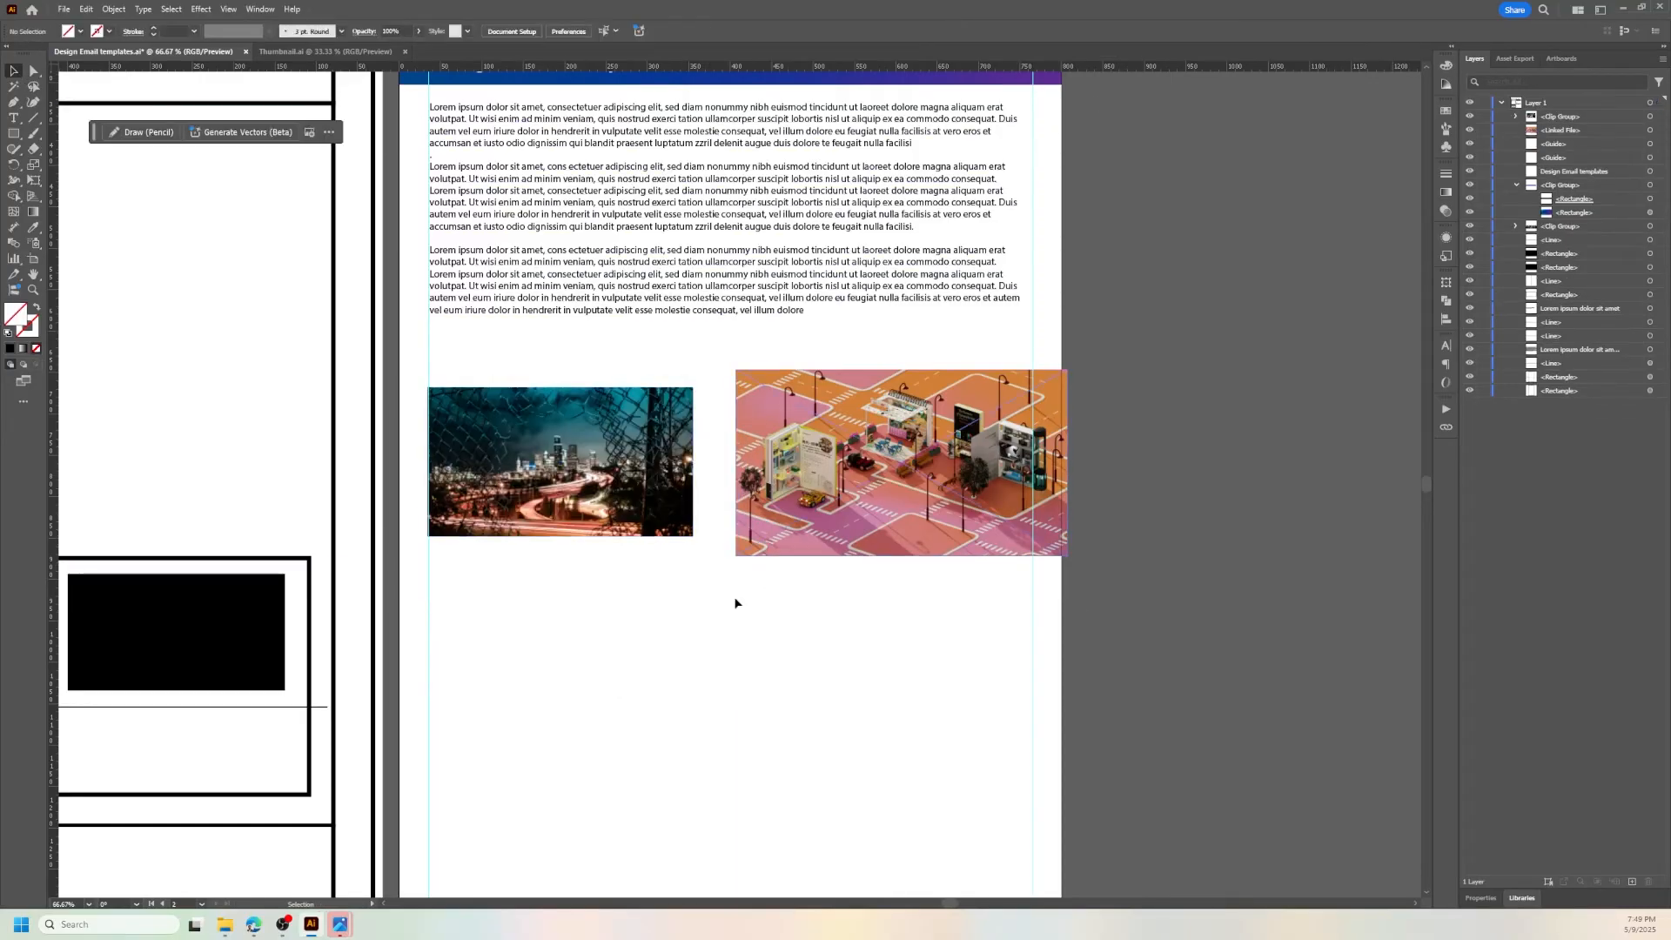
- Paste a copy of the 320 × 180 px rectangle over the illustration-style image and clip the image with it
key("ctrl+v")
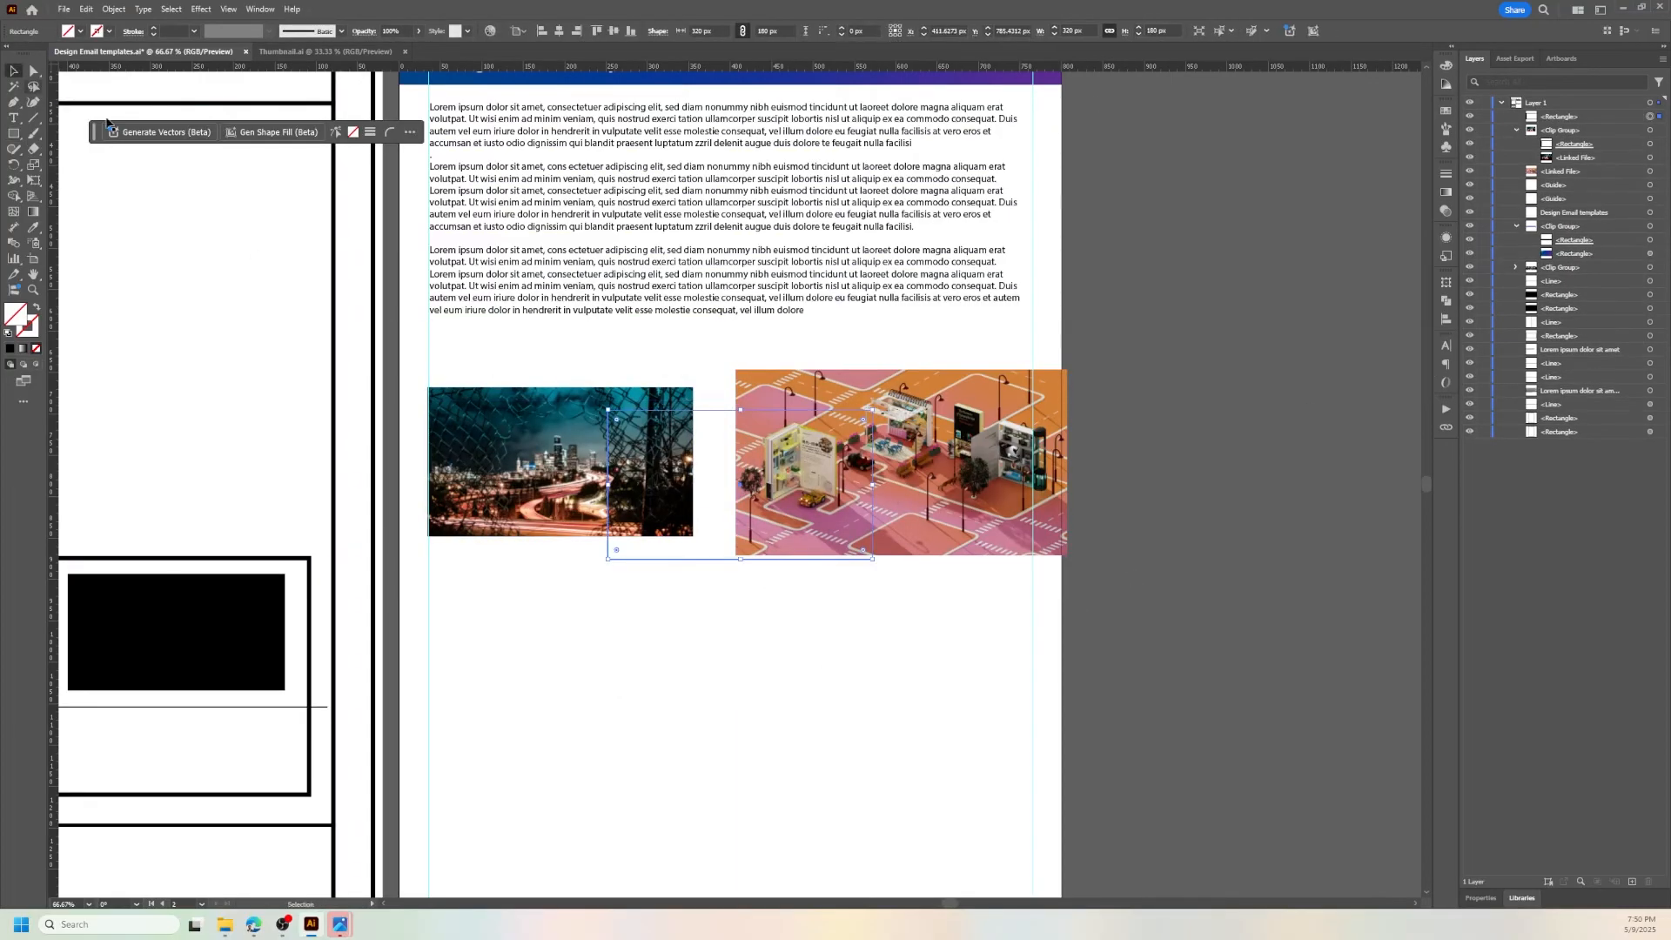
left_click_drag(740, 484, 894, 462)
left_click(1045, 522, "shift")
right_click(940, 448)
left_click(987, 599)
left_click(409, 501)
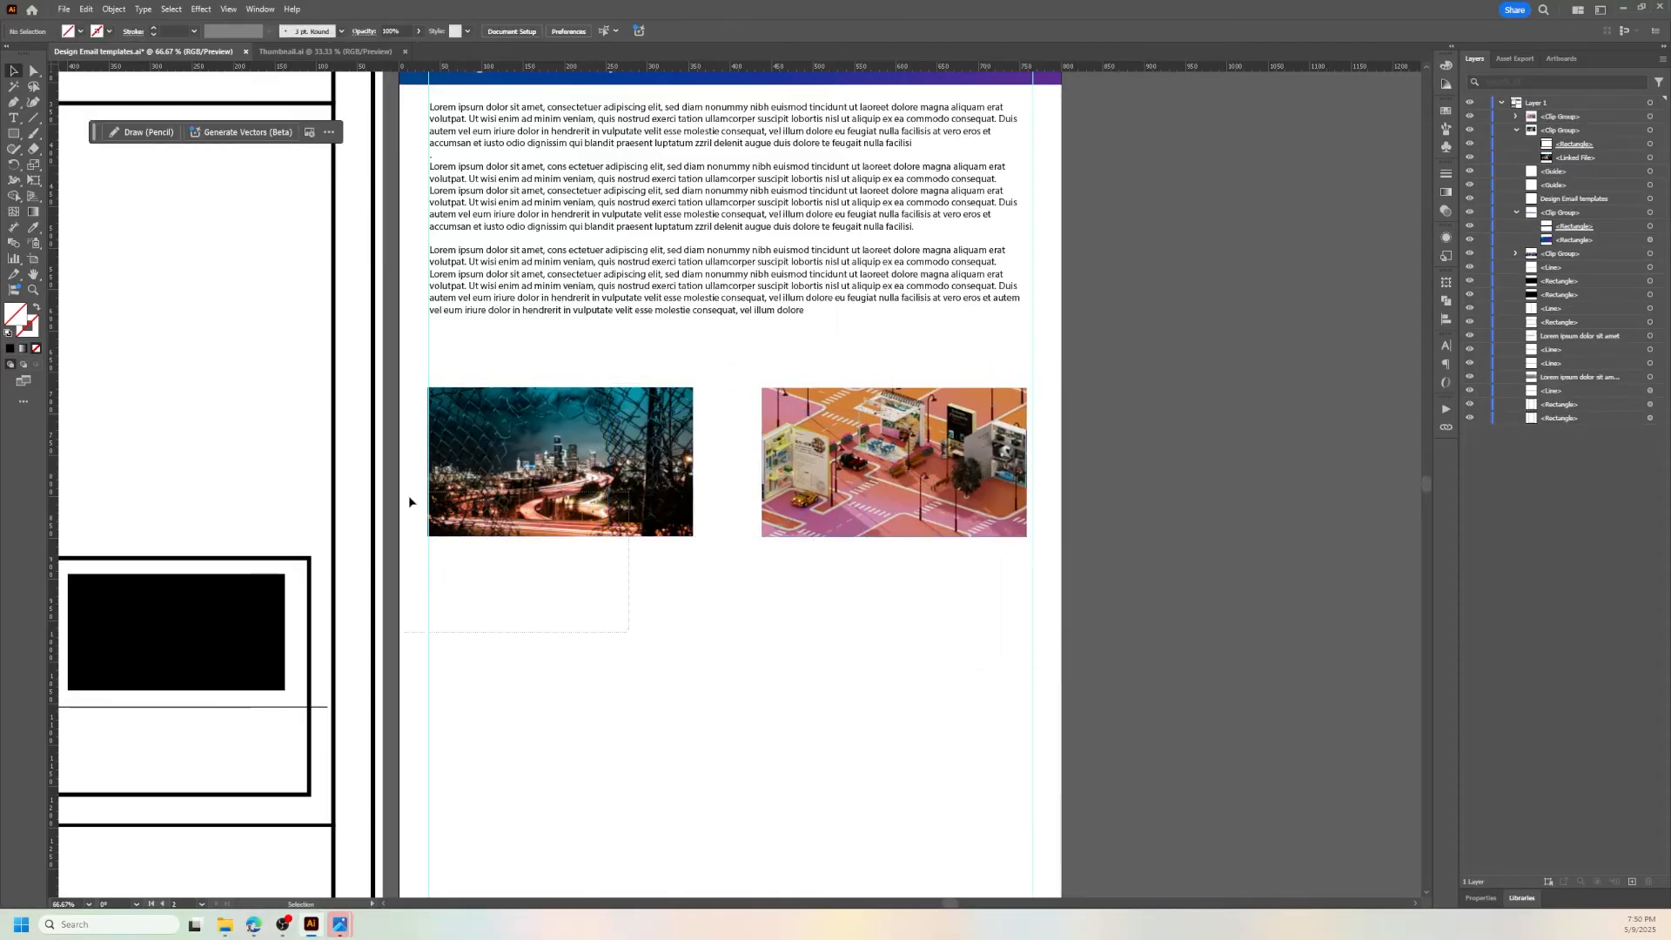
- Align the illustration-style image with the right margin guide and move both images up closer to the body text
left_click(432, 578)
left_click(783, 527, "shift")
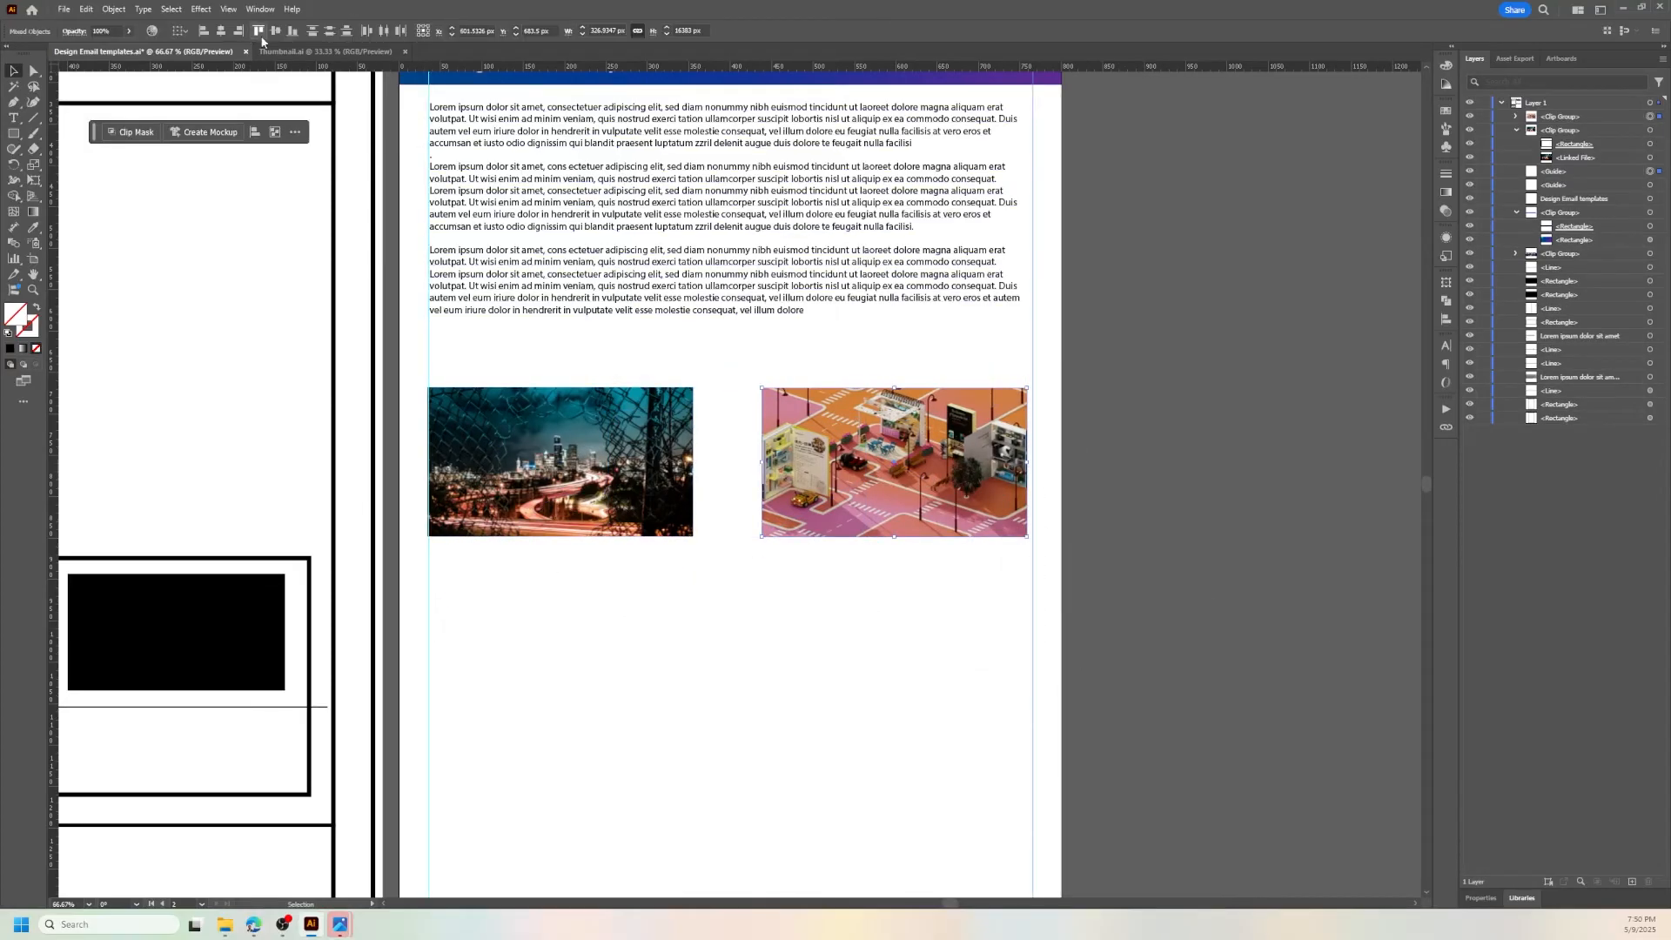
left_click(895, 580)
scroll(894, 580, "down", 3)
scroll(905, 581, "up", 3)
scroll(905, 582, "down", 1)
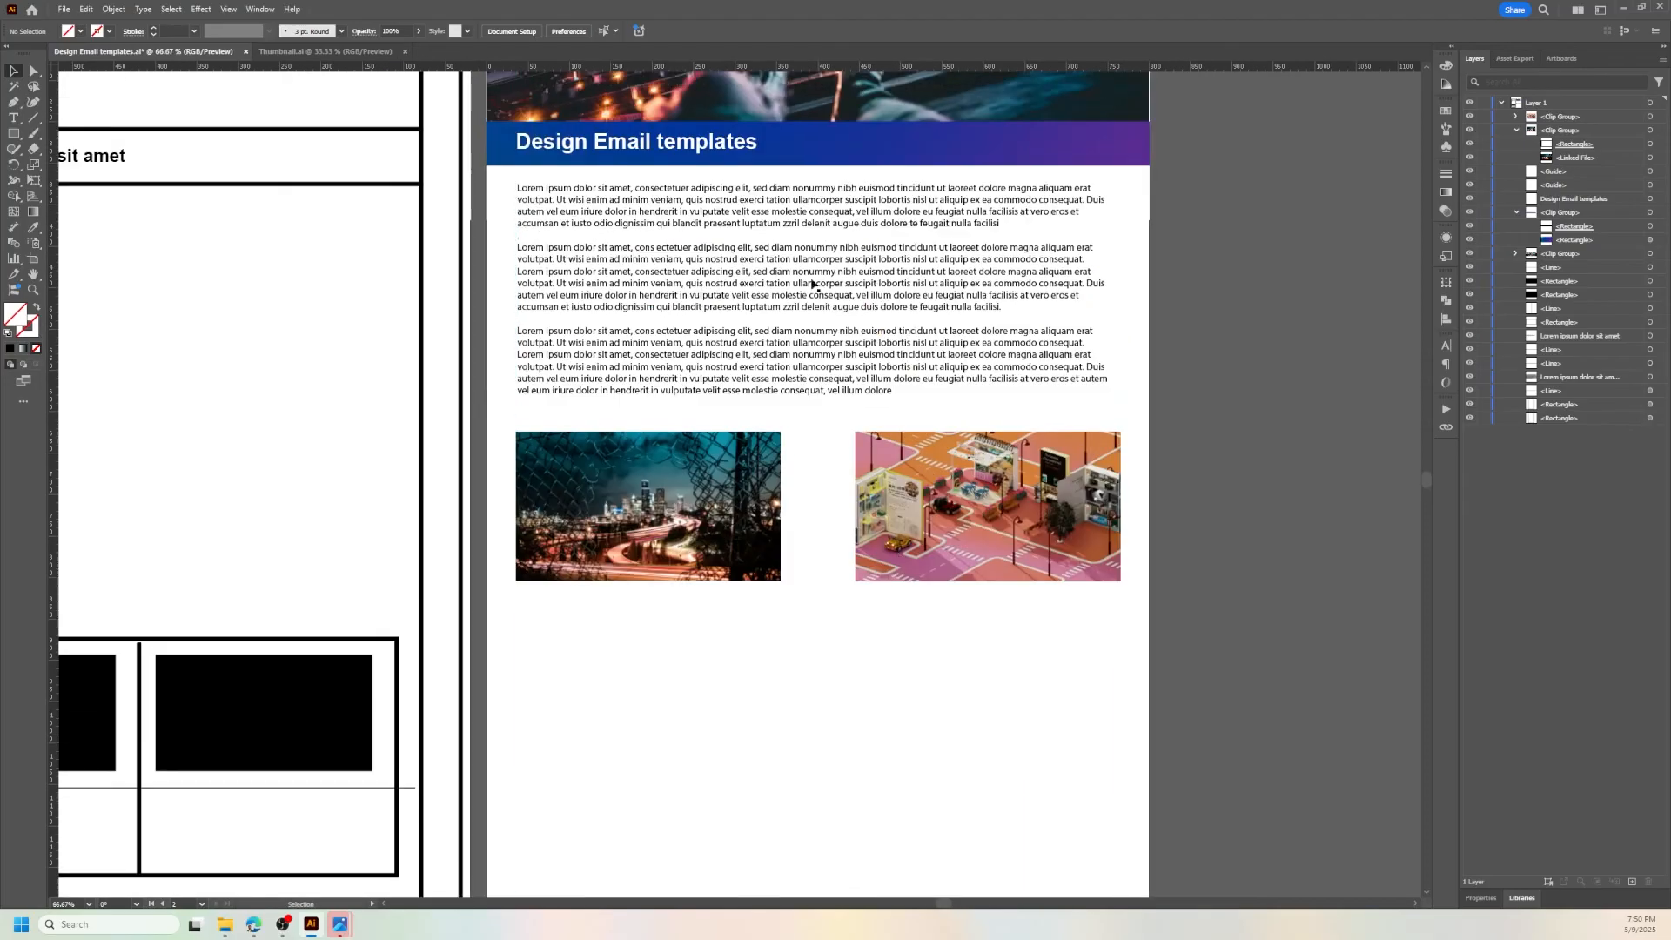
- Add a "Design Email templates" heading and a narrow one-column copy of the body text below each of the two images
type("Design Email templates")
left_click_drag(753, 636, 1011, 602)
left_click_drag(816, 289, 816, 725, "alt")
double_click(816, 725)
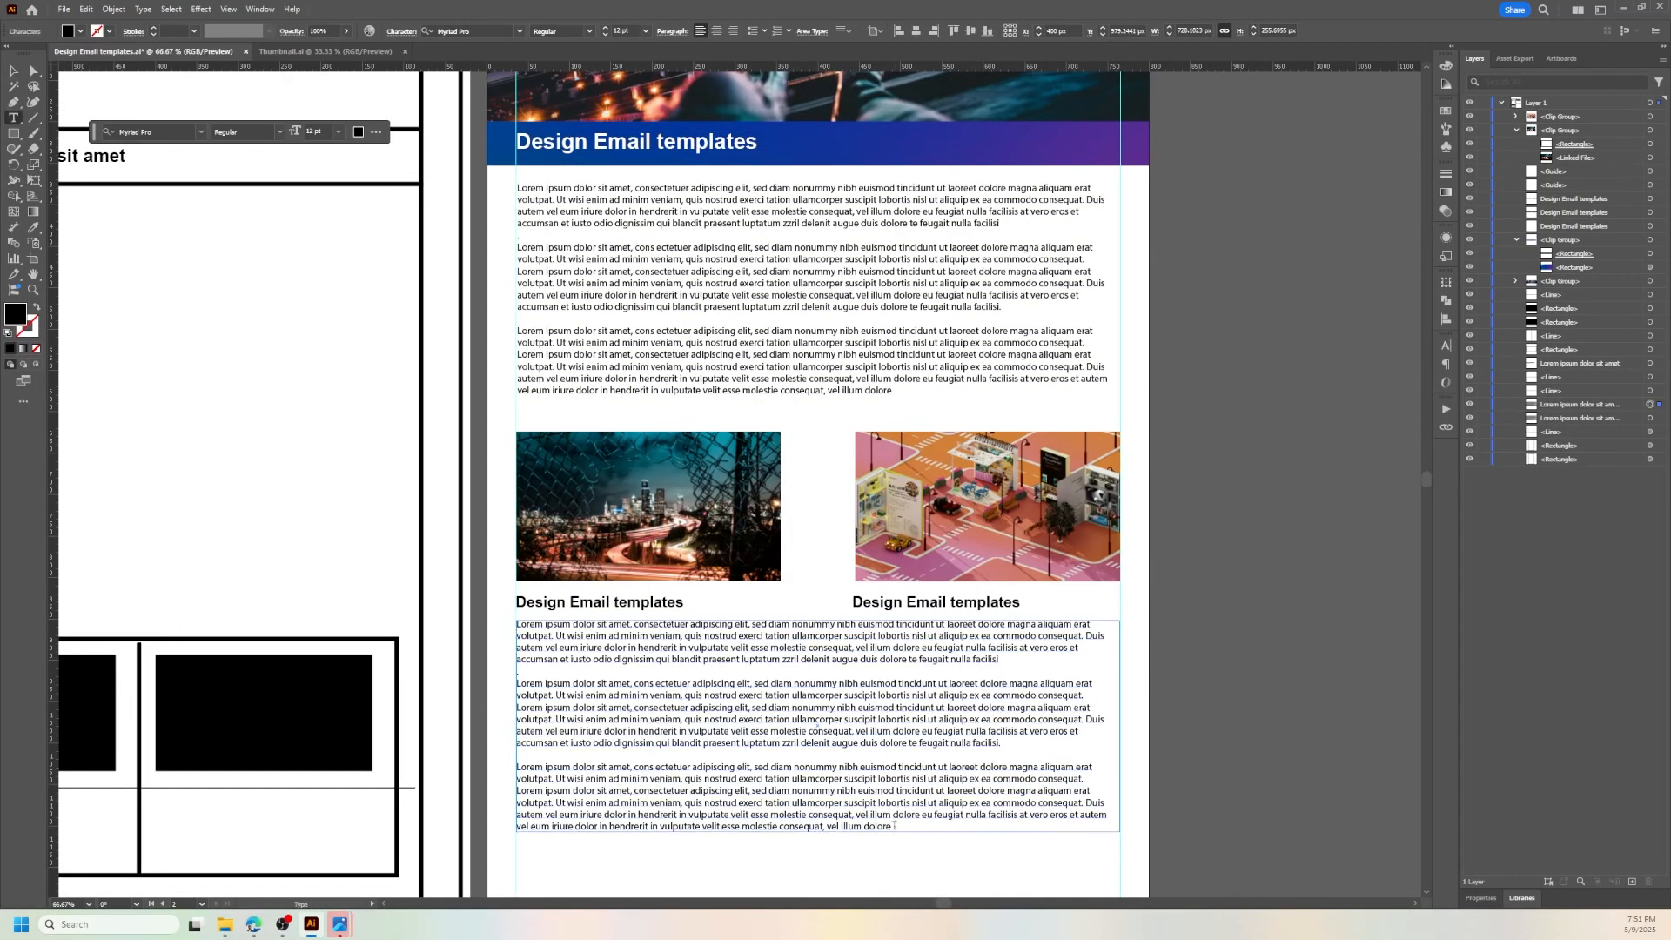
key("Escape")
left_click_drag(1120, 726, 782, 726)
left_click_drag(644, 685, 981, 685, "alt")
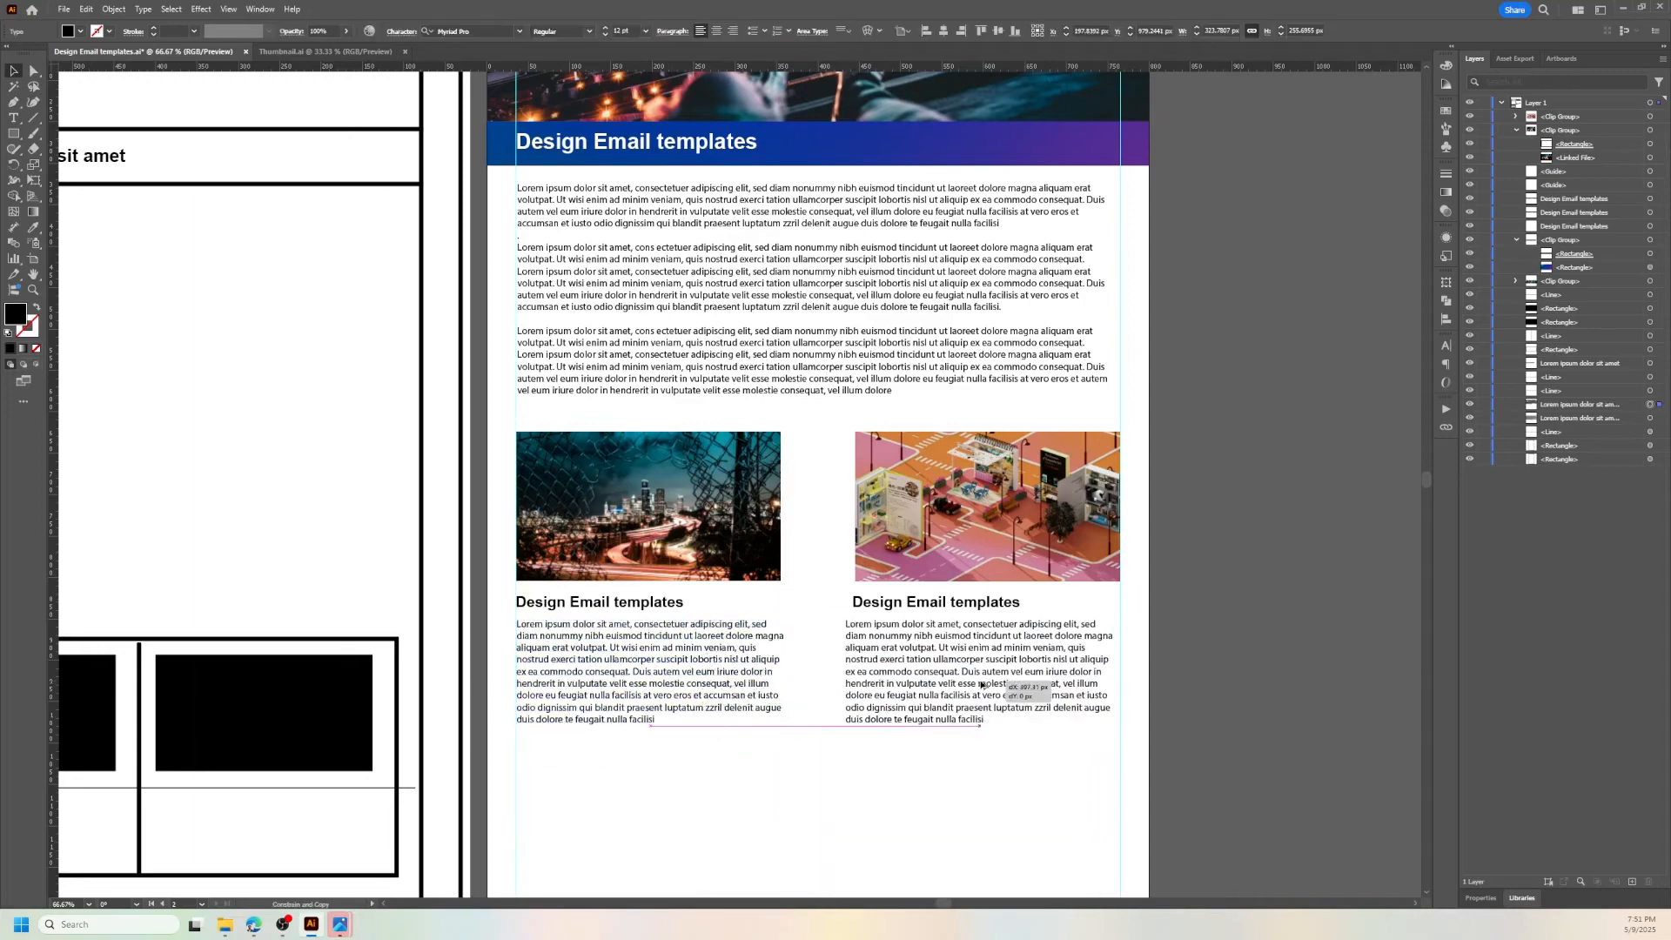
- Copy the gradient bar to the bottom edge of the email artboard and reduce it to a thin strip
left_click_drag(981, 147, 973, 786, "alt")
key("ctrl+minus")
key("ctrl+minus")
left_click(973, 786)
key("ctrl+plus")
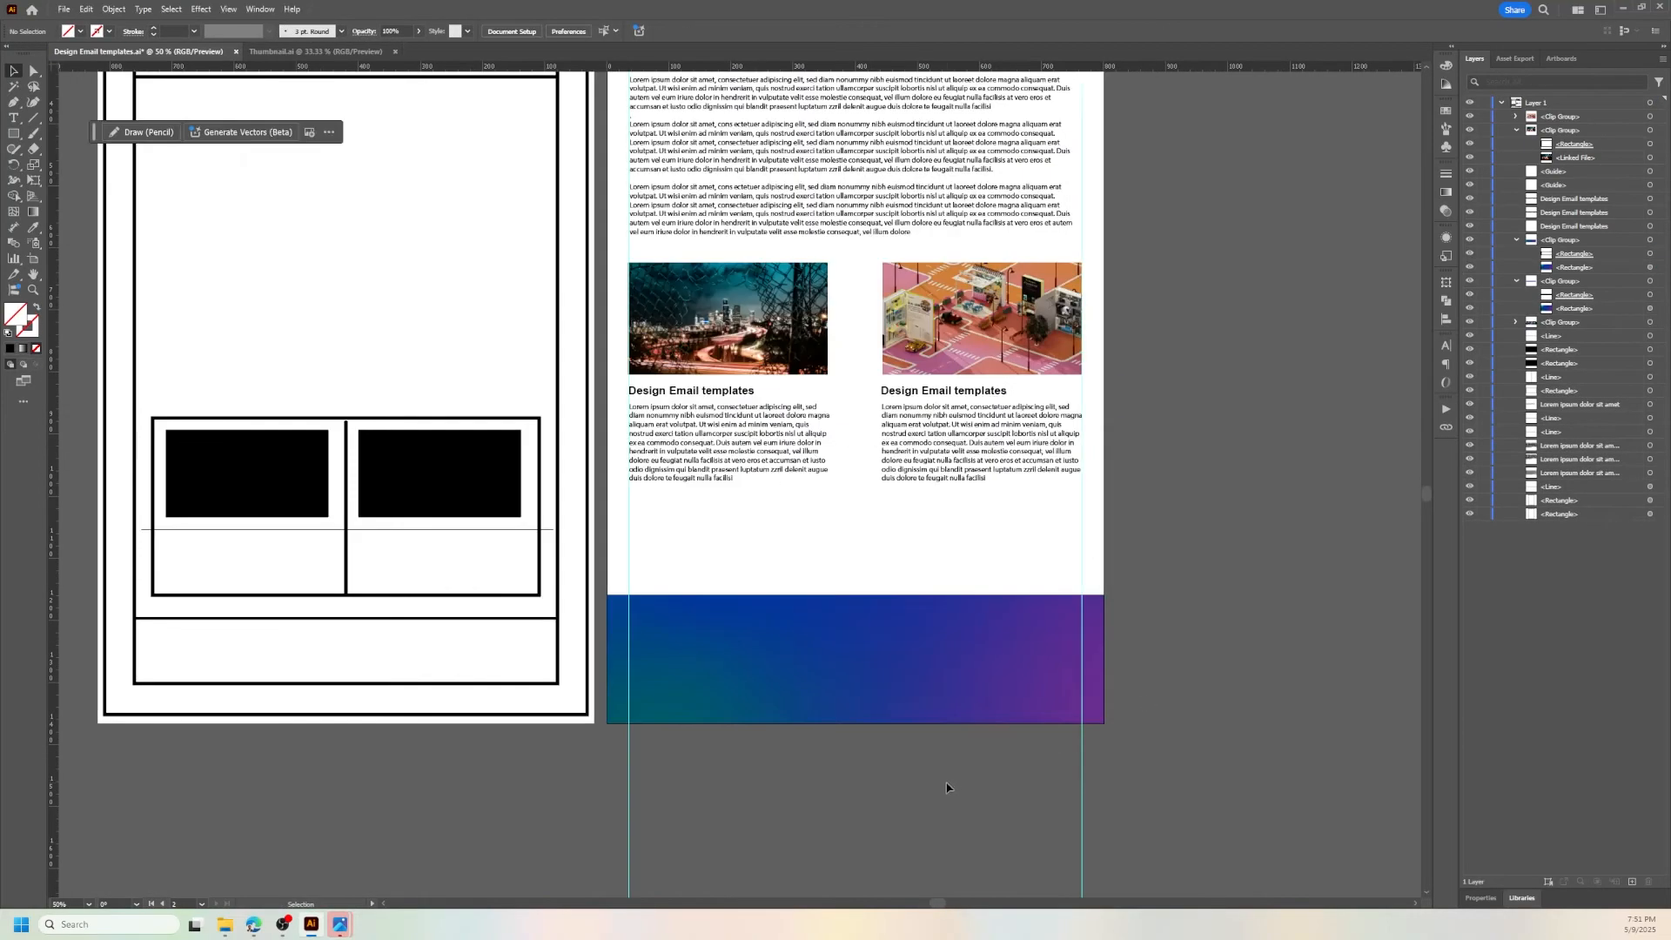
left_click(858, 609)
left_click_drag(858, 597, 870, 699)
left_click(1219, 697)
scroll(1218, 696, "up", 2)
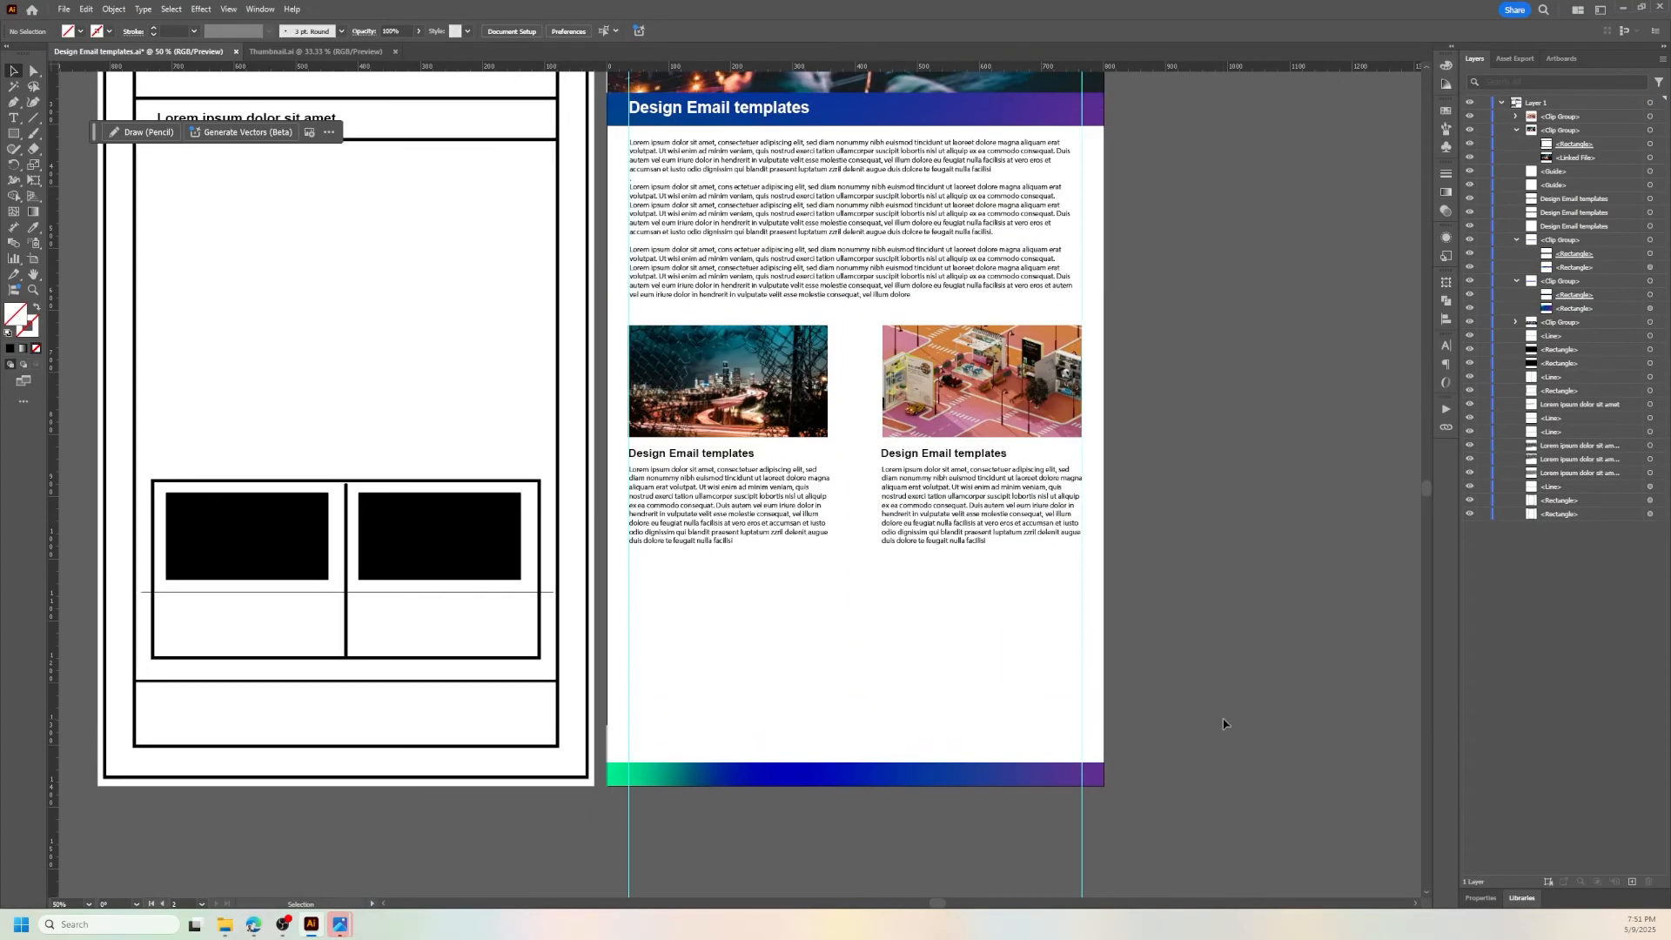
- Draw an 800 × 288 px rectangle directly above the bottom gradient strip and fill it with light grey
key("m")
left_click_drag(607, 583, 1103, 763)
left_click(70, 30)
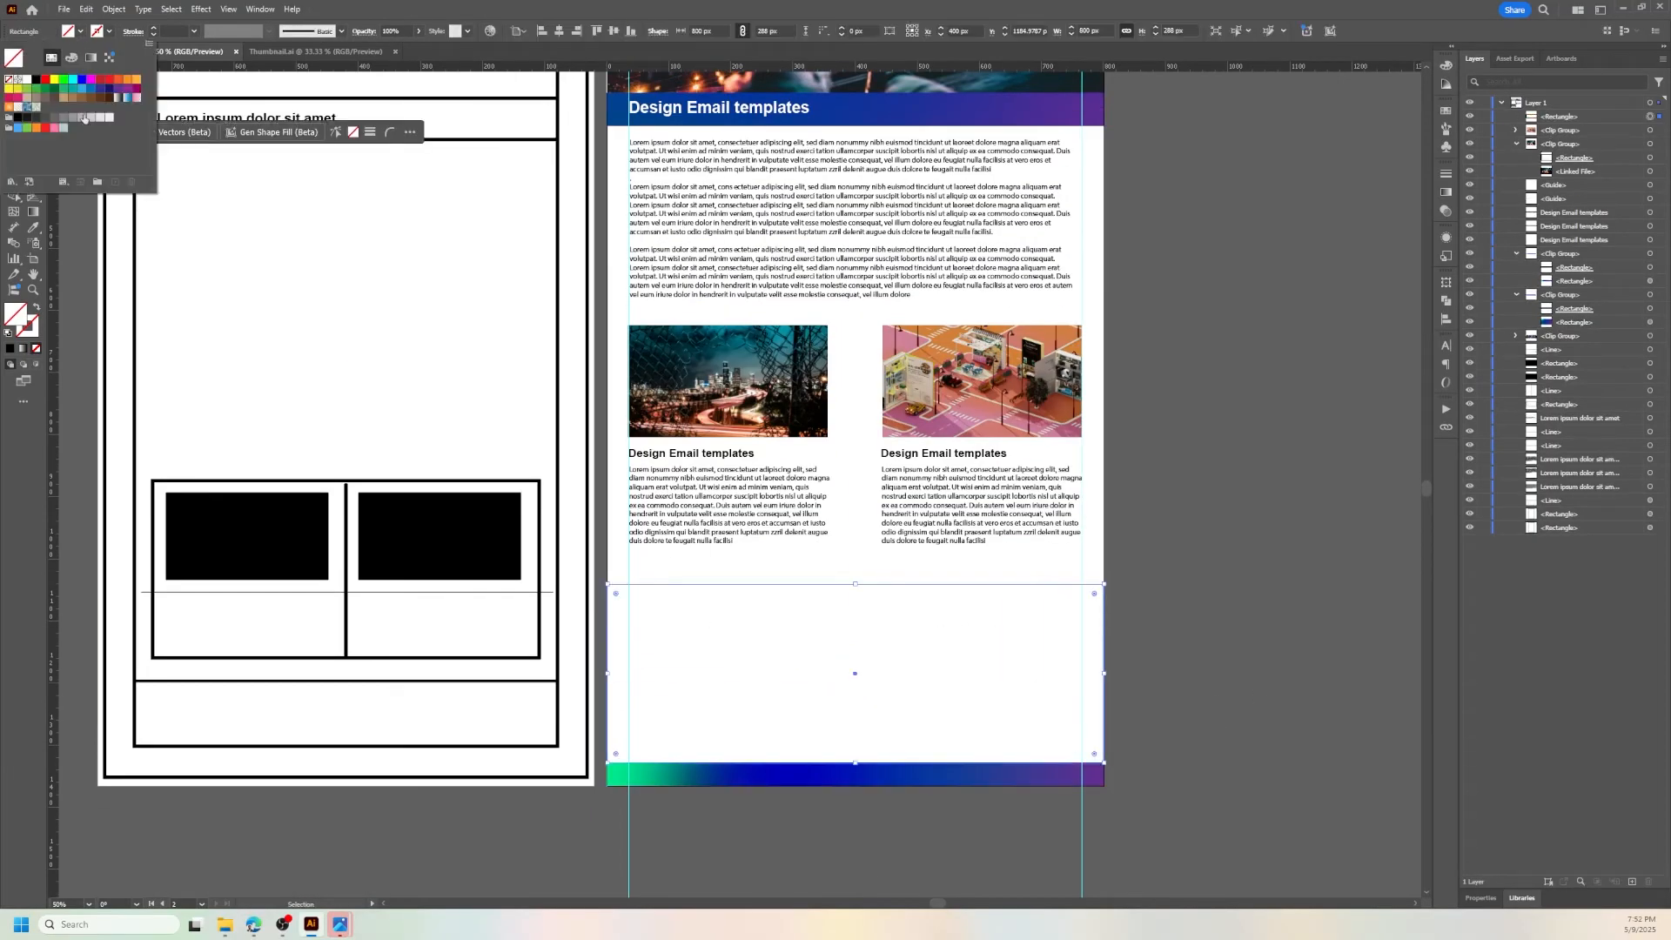
left_click(84, 117)
key("v")
left_click(1186, 377)
scroll(1212, 552, "down", 2)
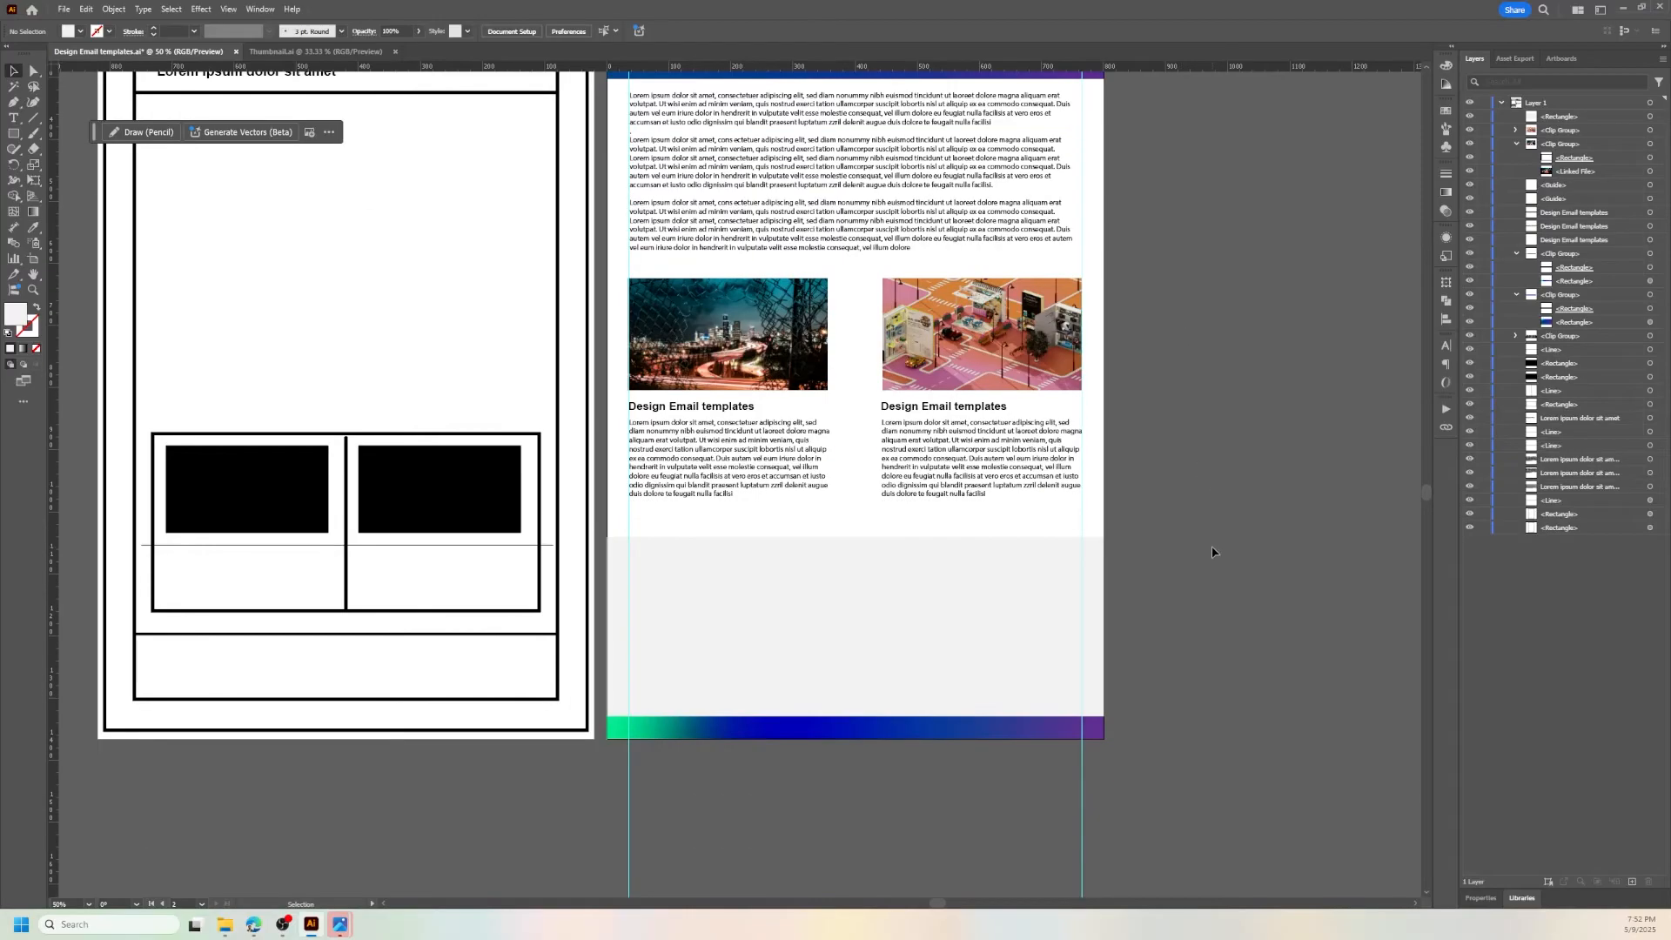
- Paste a copy of the three-paragraph body text block and move it onto the light grey footer area
key("ctrl+v")
right_click(1114, 779)
left_click(1357, 689)
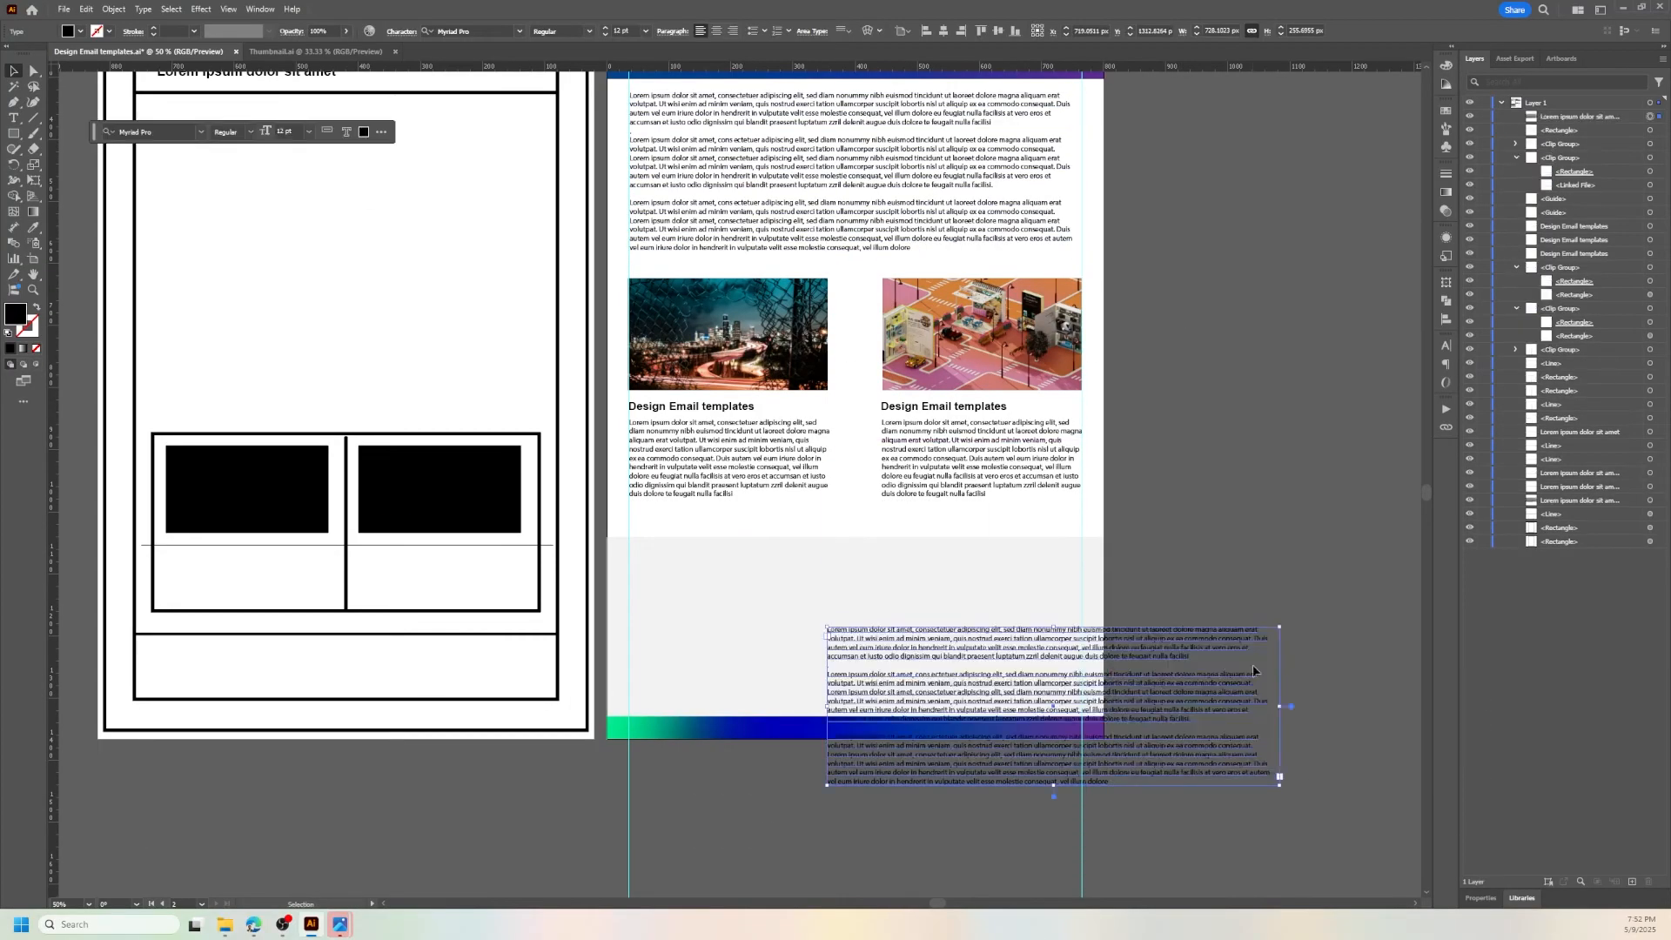
left_click_drag(1251, 665, 1060, 600)
- Shorten the footer text to three lines, fit its frame between the margin guides and place it in the lower part of the grey area
double_click(645, 601)
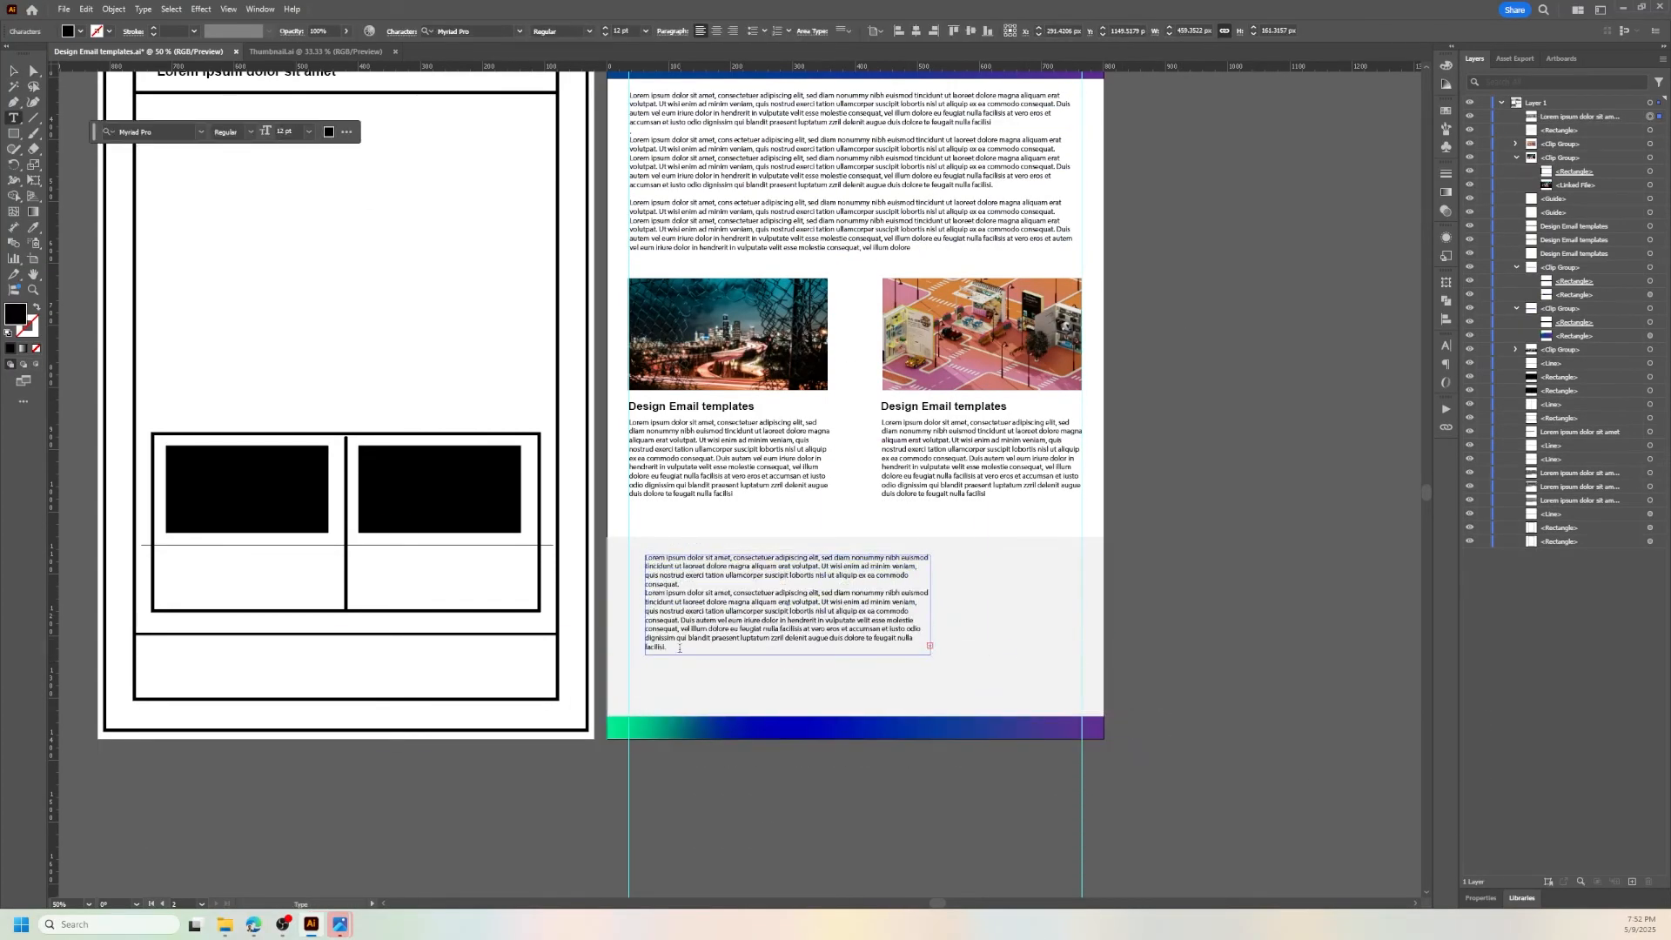
key("ctrl+z")
key("ctrl+z")
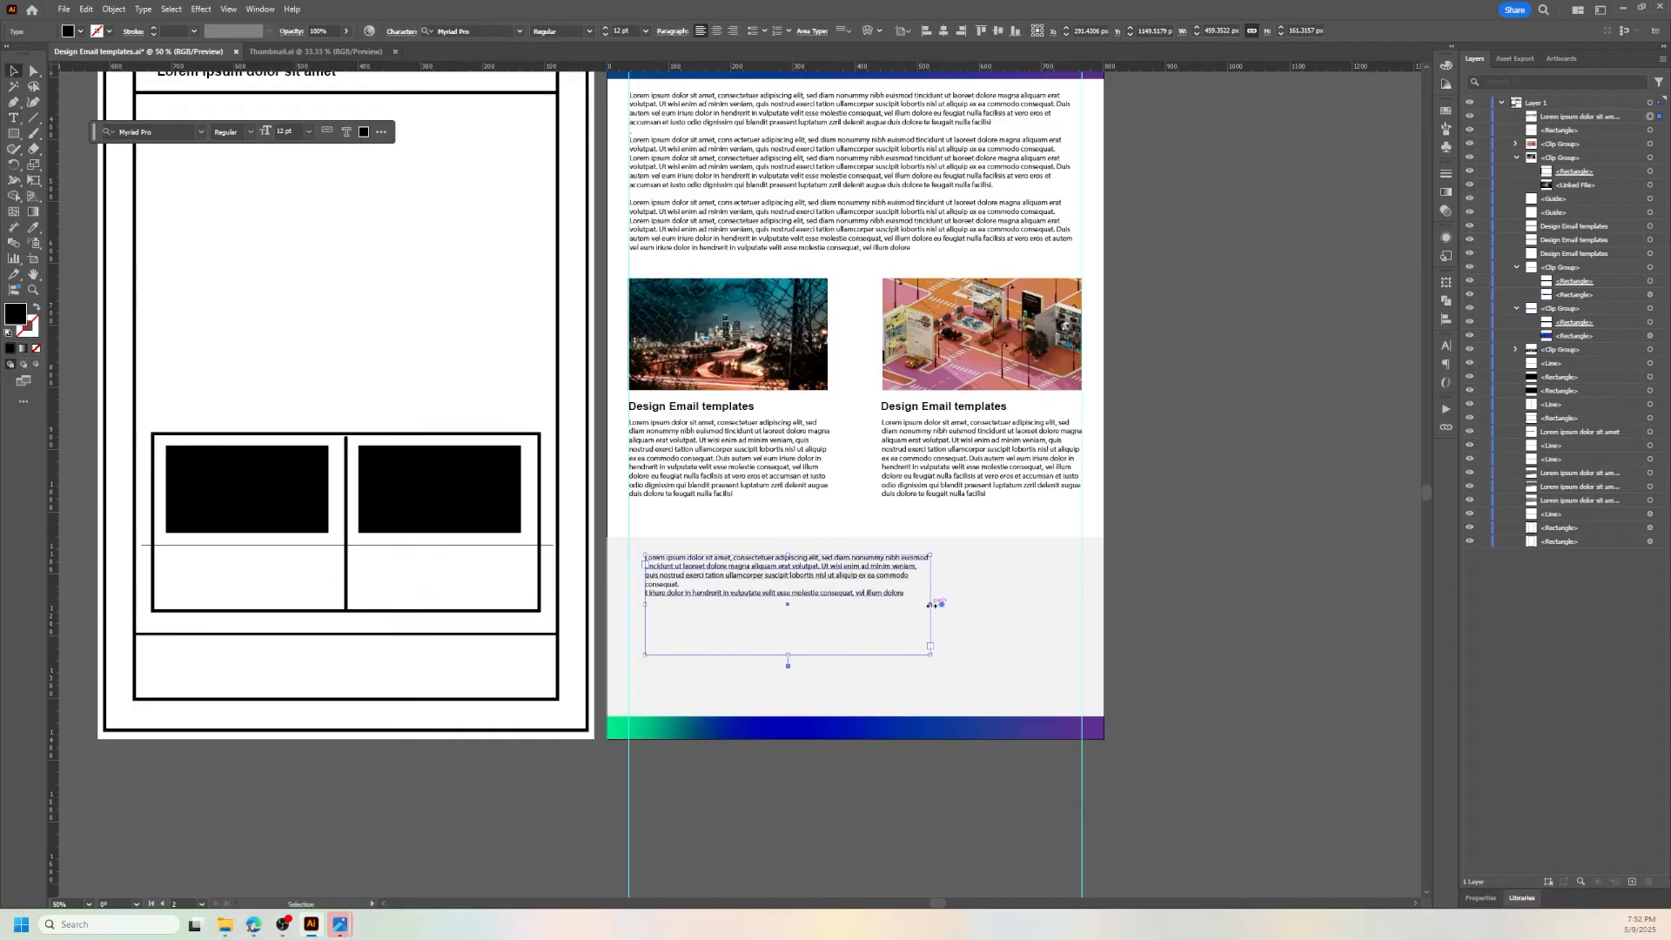
key("Escape")
left_click(1213, 638)
scroll(1213, 638, "up", 1)
left_click_drag(874, 640, 874, 729)
left_click(1218, 642)
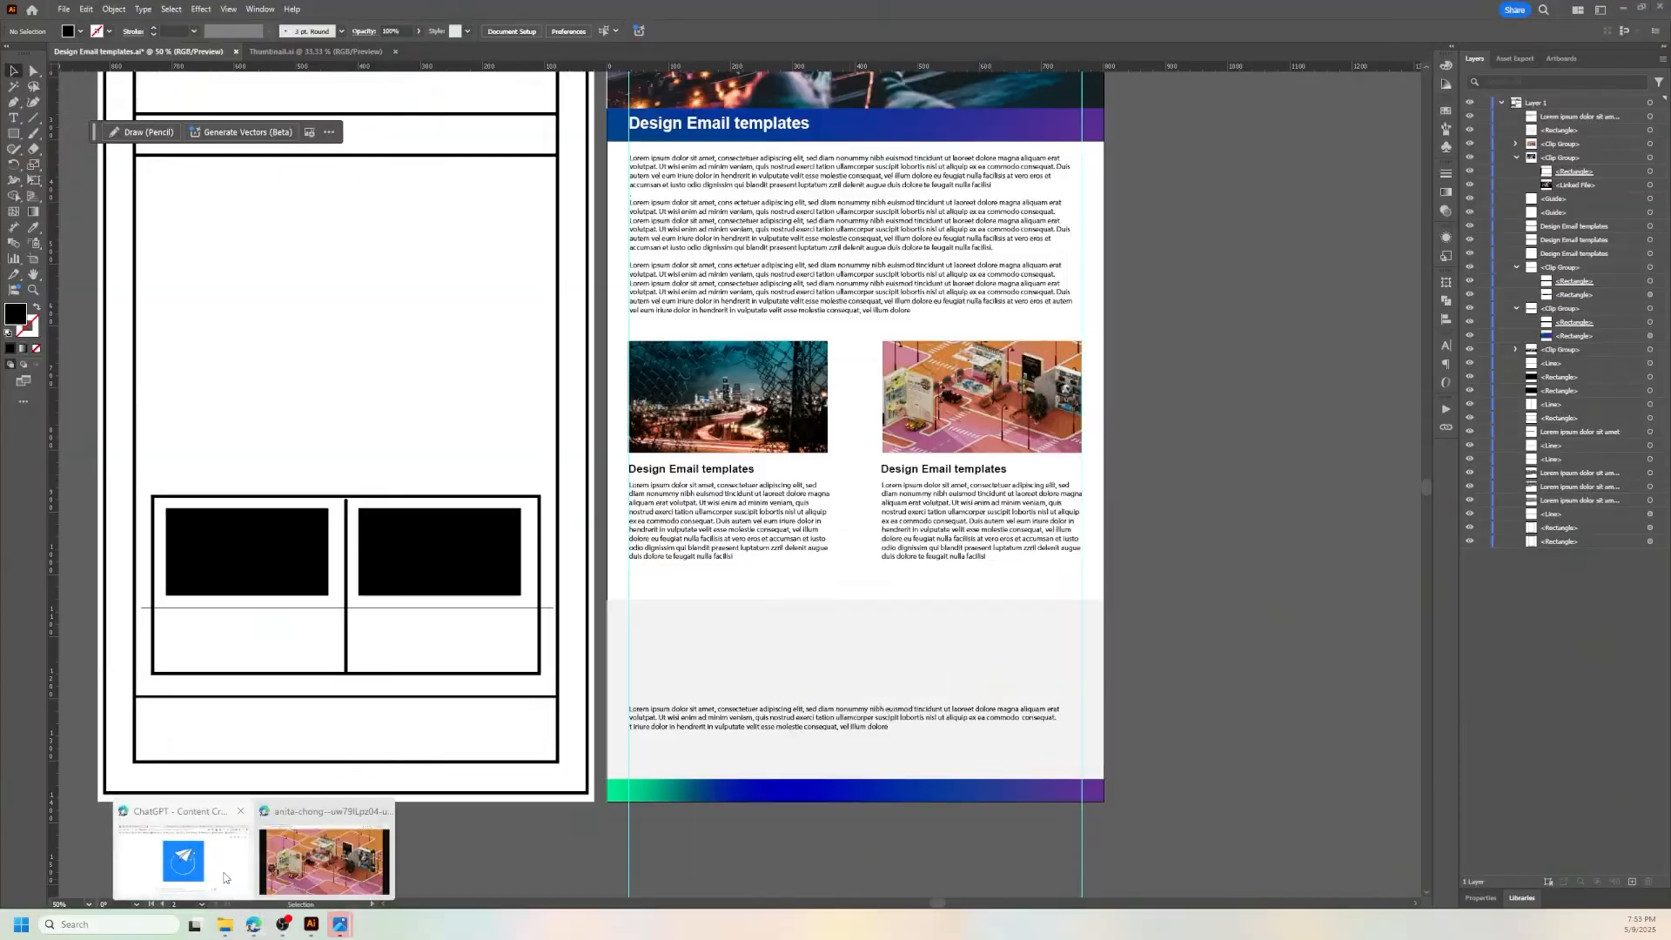
- Switch to Freepik in the browser, search for "social media icons", download the black circle logo set and open its EPS in Illustrator
left_click(253, 924)
left_click(247, 88)
type("socia")
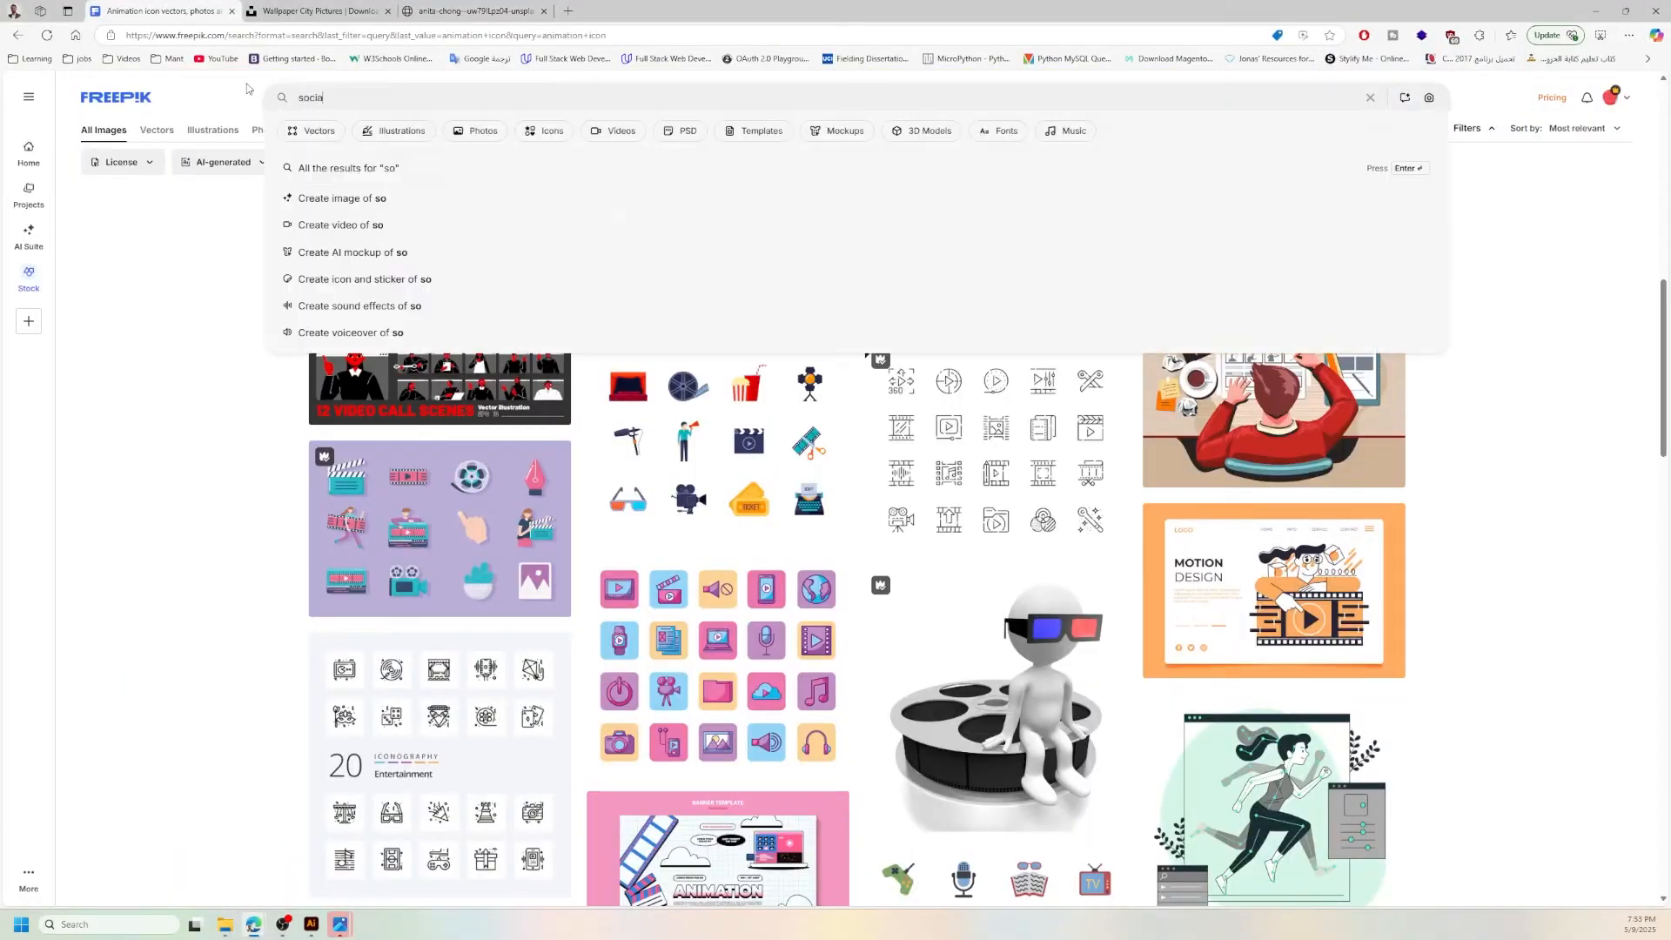
type("l media icons")
key("Return")
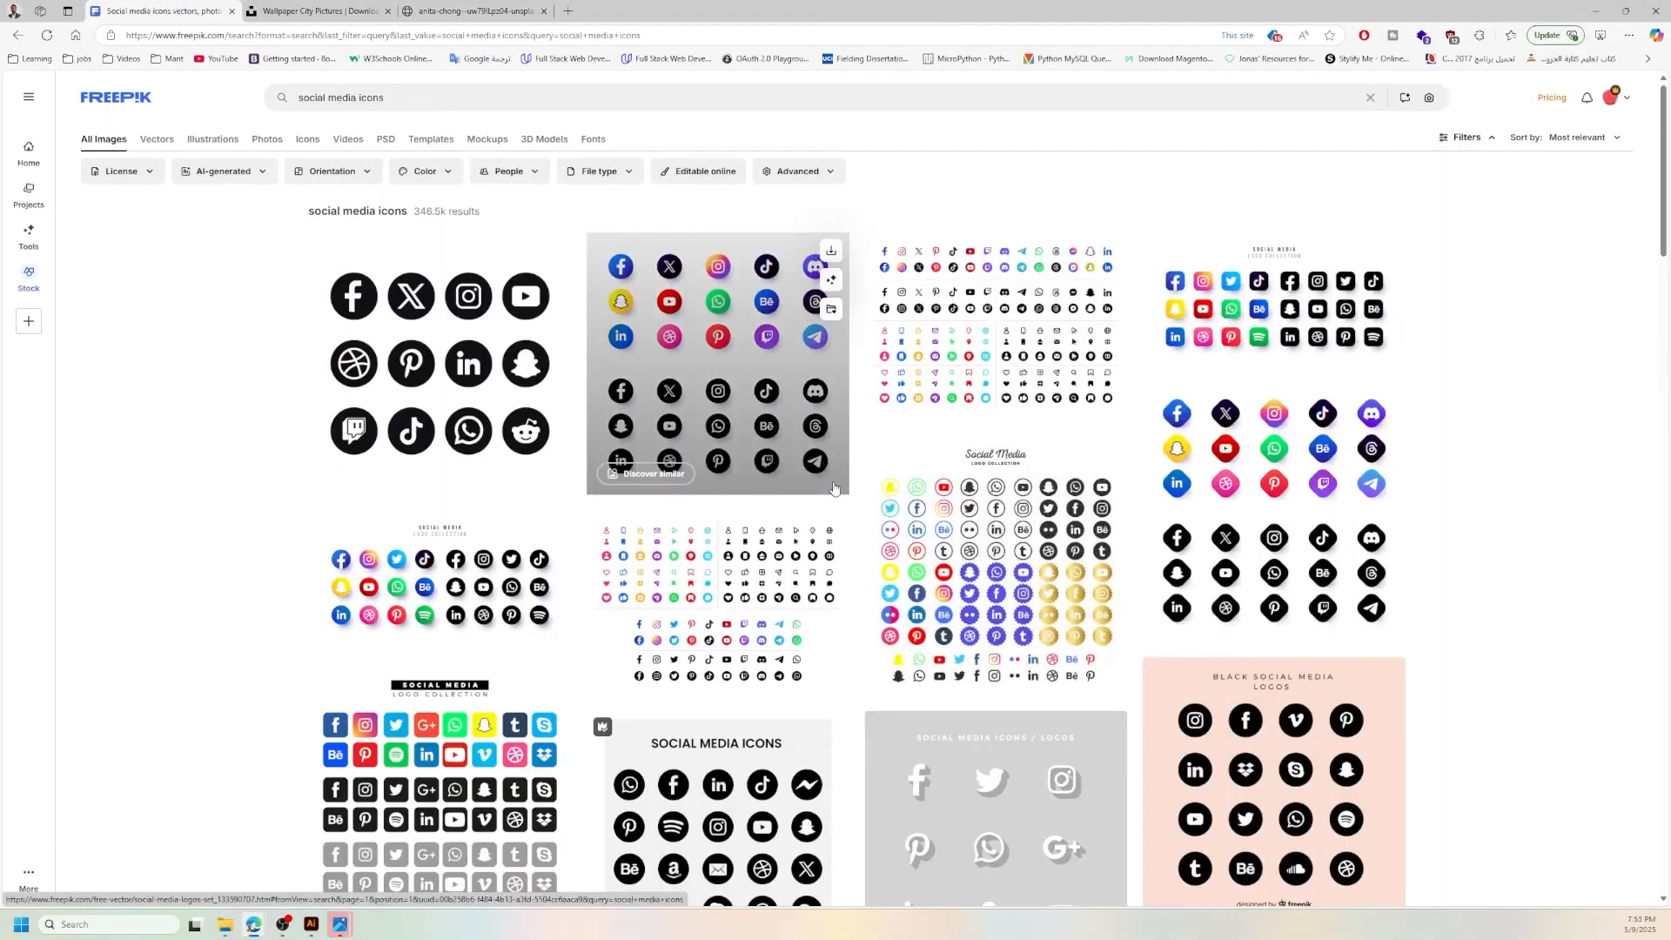
left_click(1330, 111)
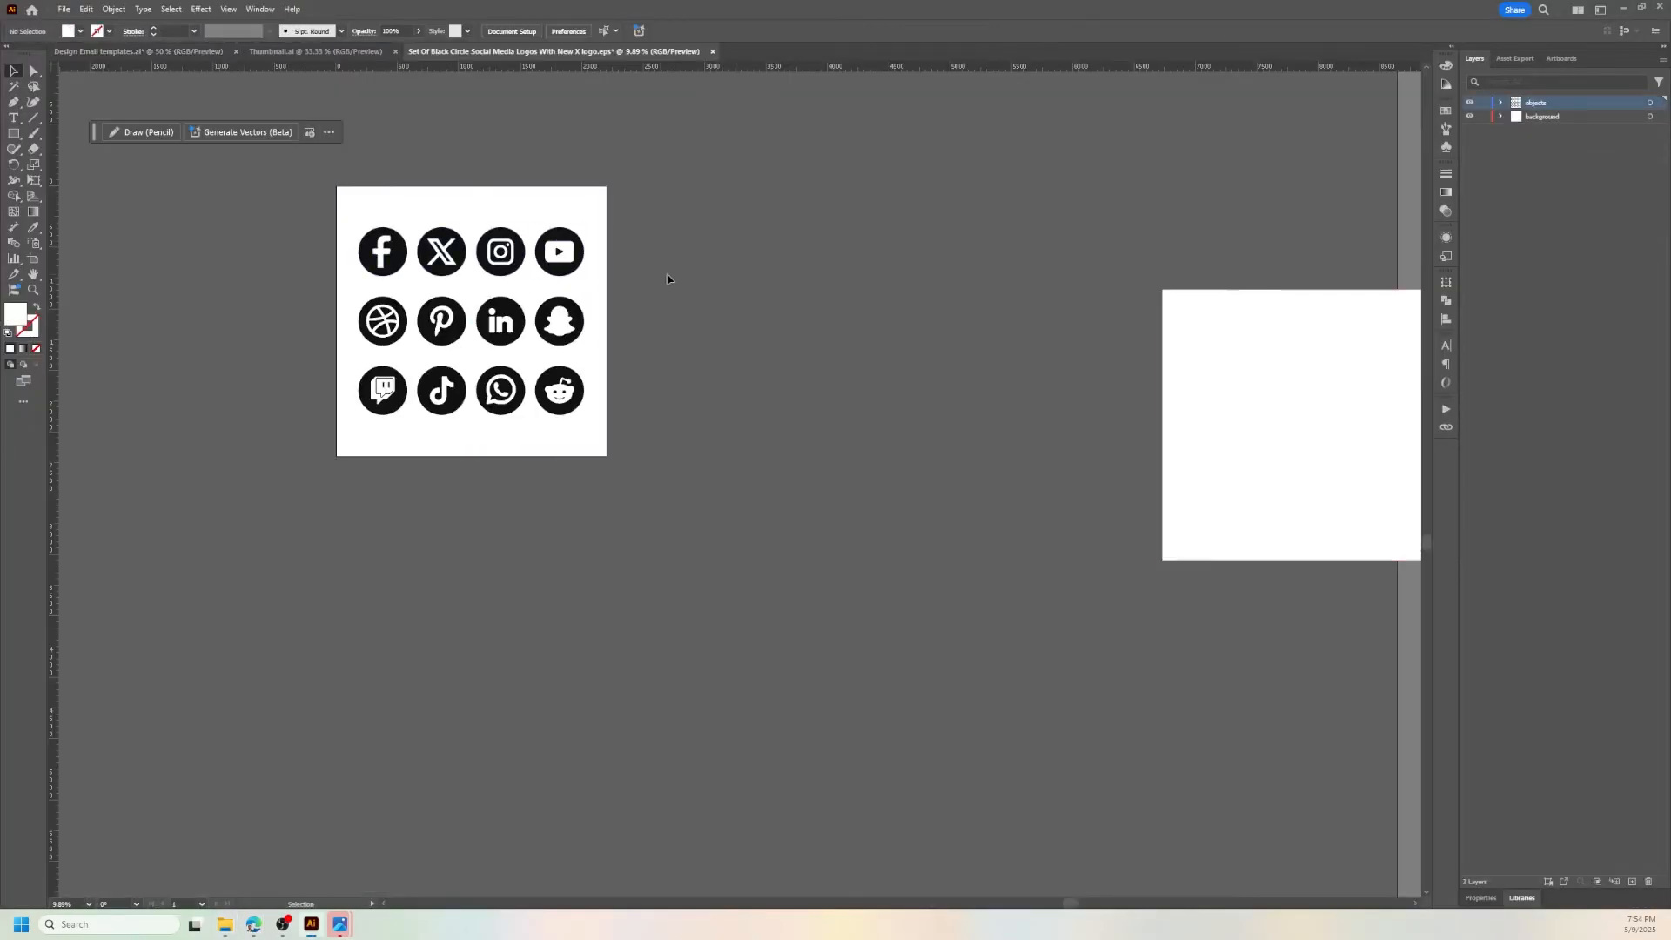
- Copy the Facebook, X, Instagram and YouTube icons from the logo set into the email template document
left_click_drag(668, 279, 348, 218)
key("ctrl+c")
key("ctrl+Tab")
key("ctrl+v")
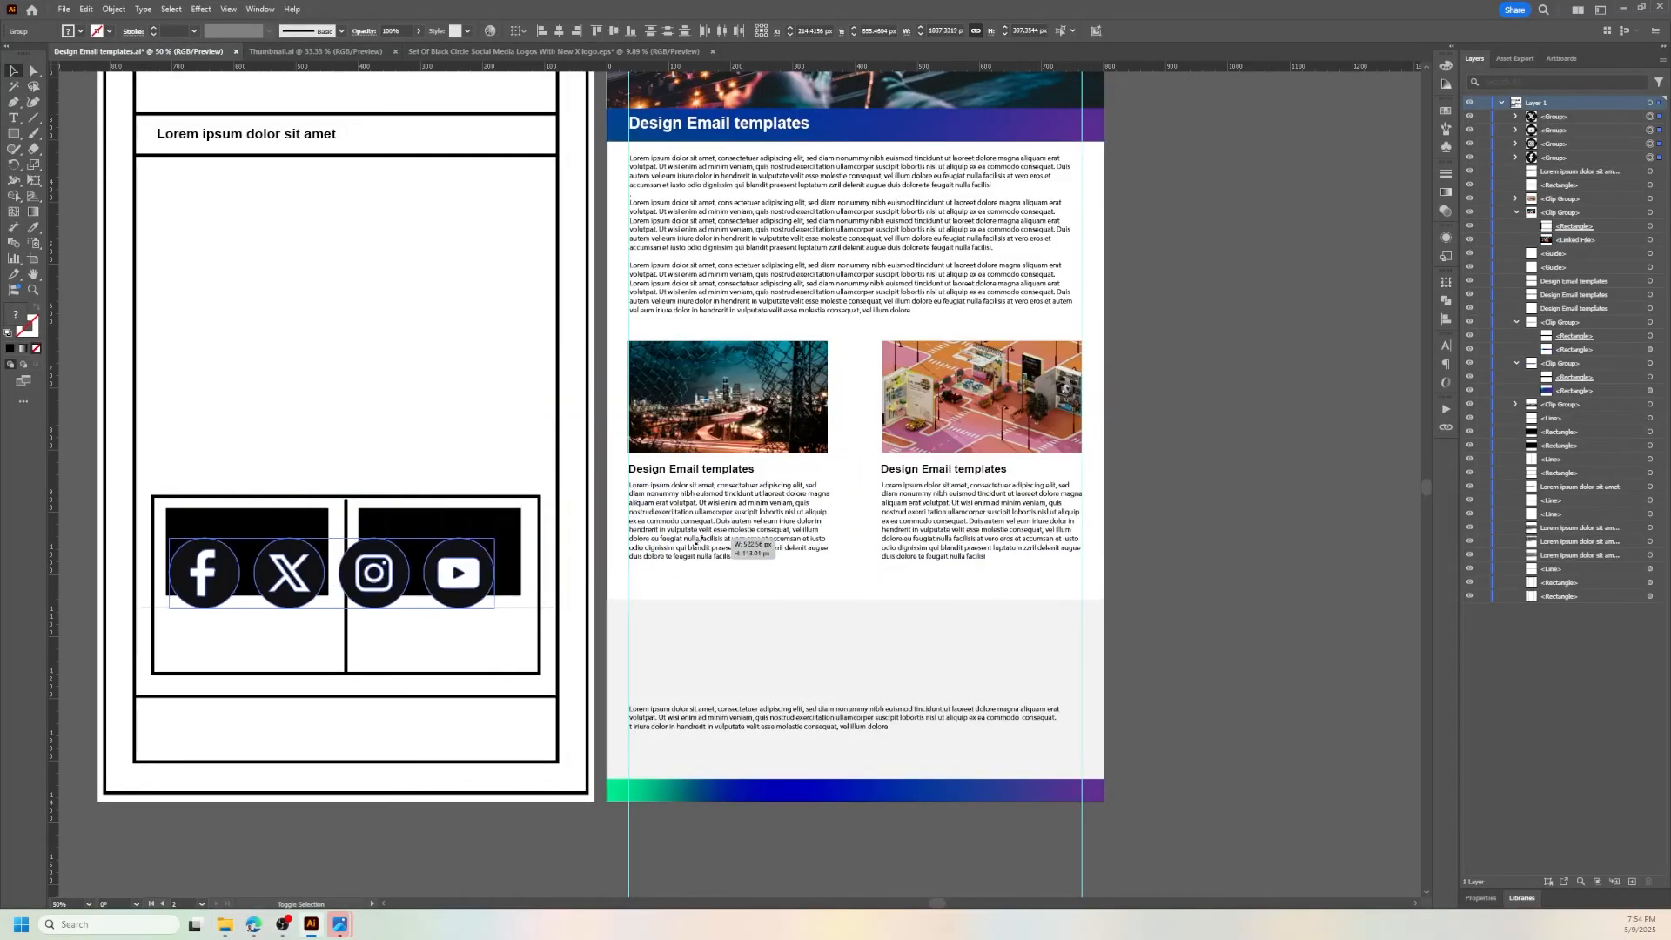
- Scale the four icons to a row about 190 × 41 px, place it at the footer's left margin and move the footer text up beneath it
left_click_drag(697, 541, 824, 631)
key("ctrl+equal")
left_click_drag(714, 649, 714, 591)
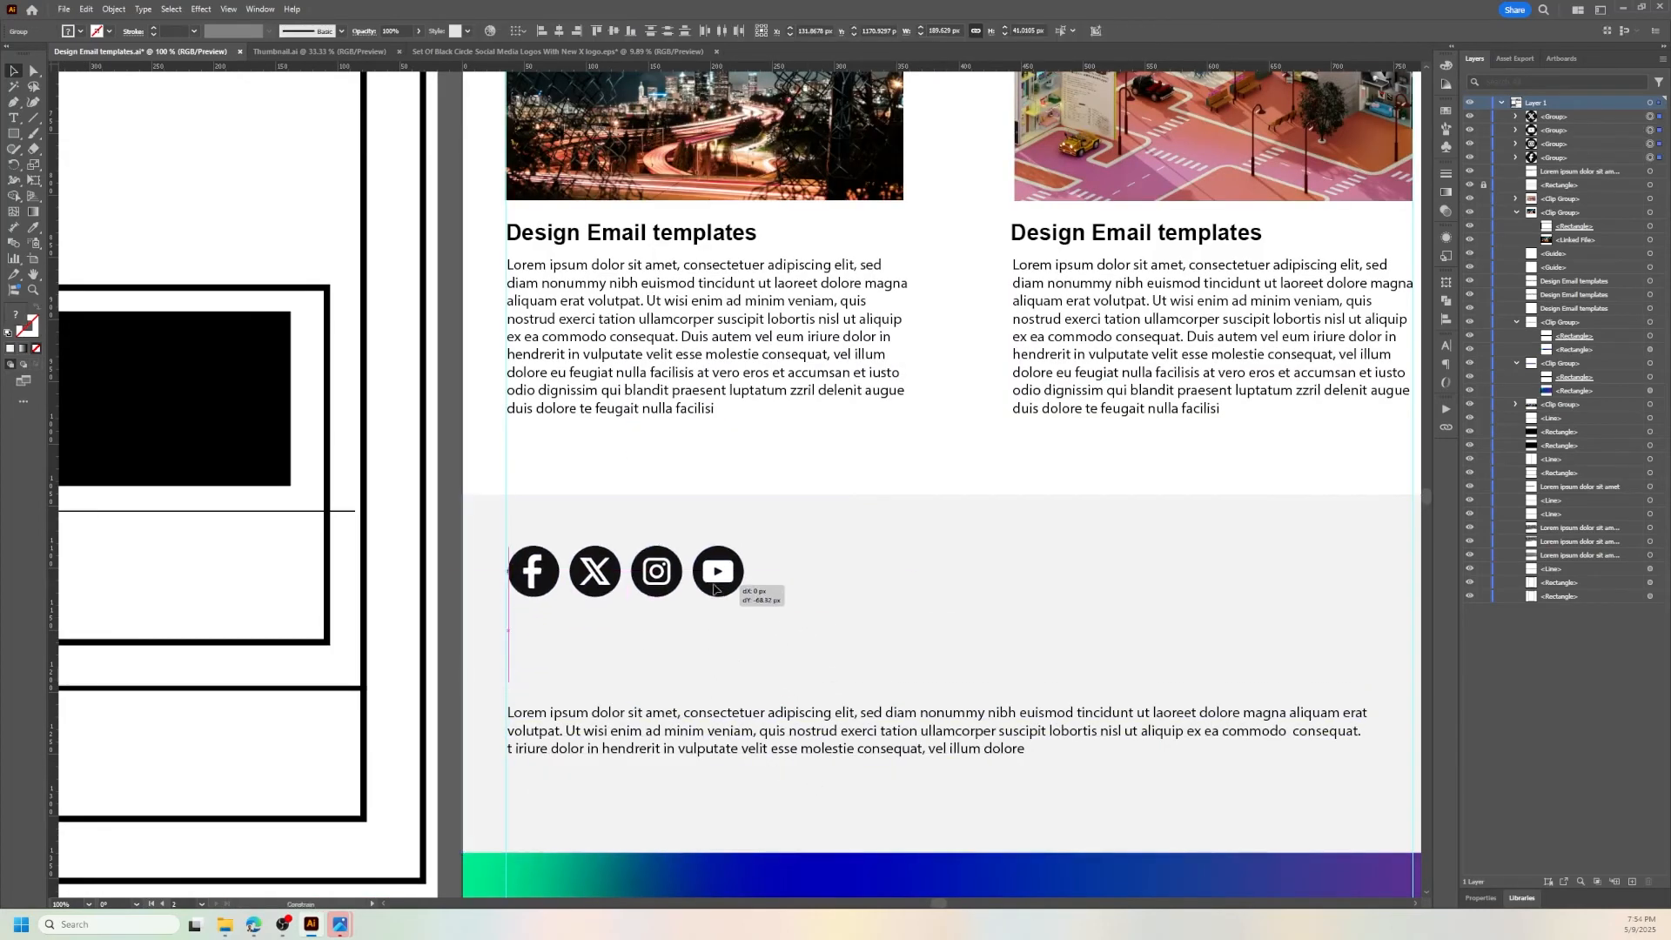
left_click_drag(825, 734, 824, 675)
key("ctrl+shift+a")
- Examine the whole email template beside the wireframe, from the header photo and two-image section to the footer and gradient strip
key("ctrl+minus")
key("ctrl+minus")
key("ctrl+minus")
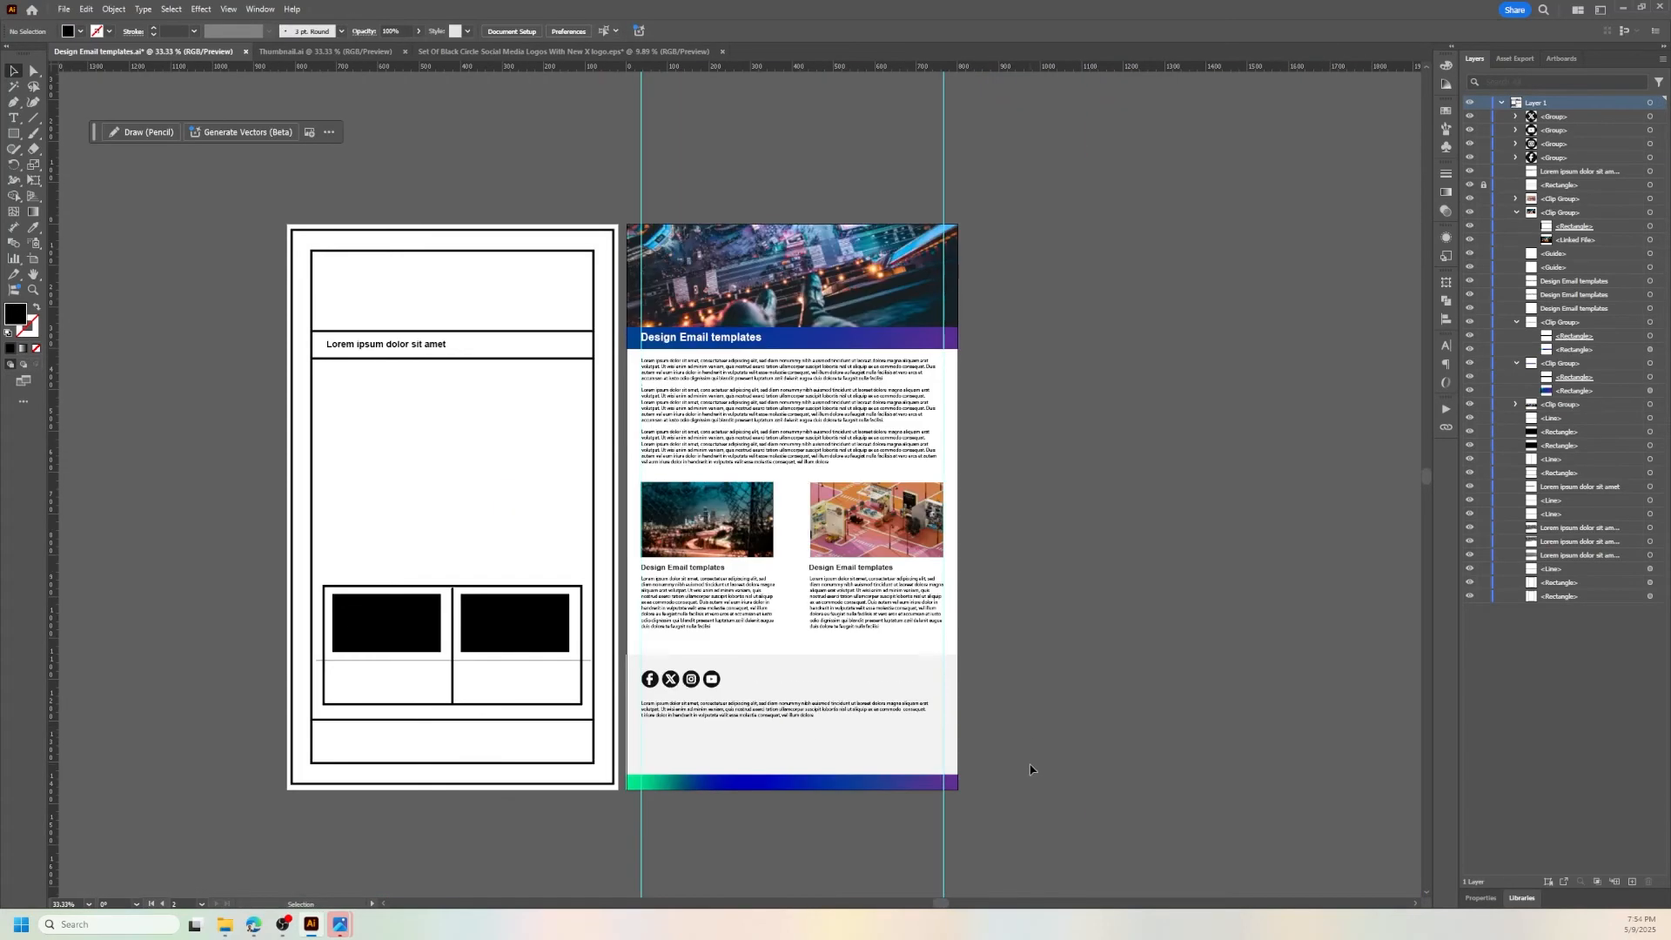
scroll(1029, 769, "up", 1)
key("ctrl+plus")
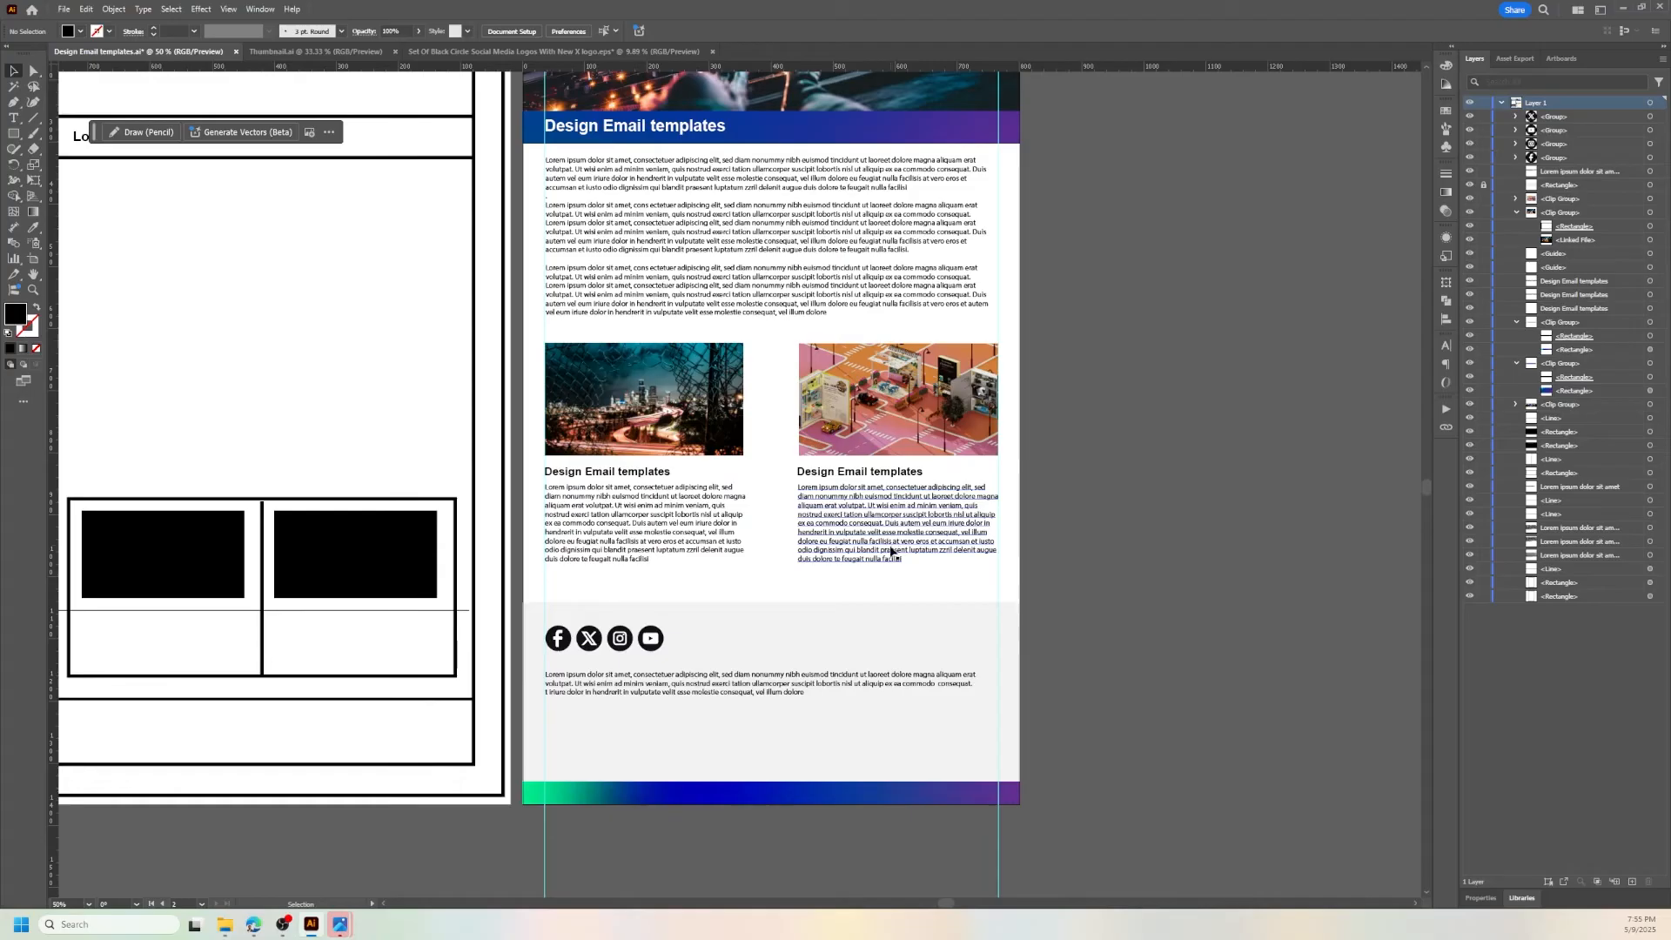
scroll(954, 587, "down", 2)
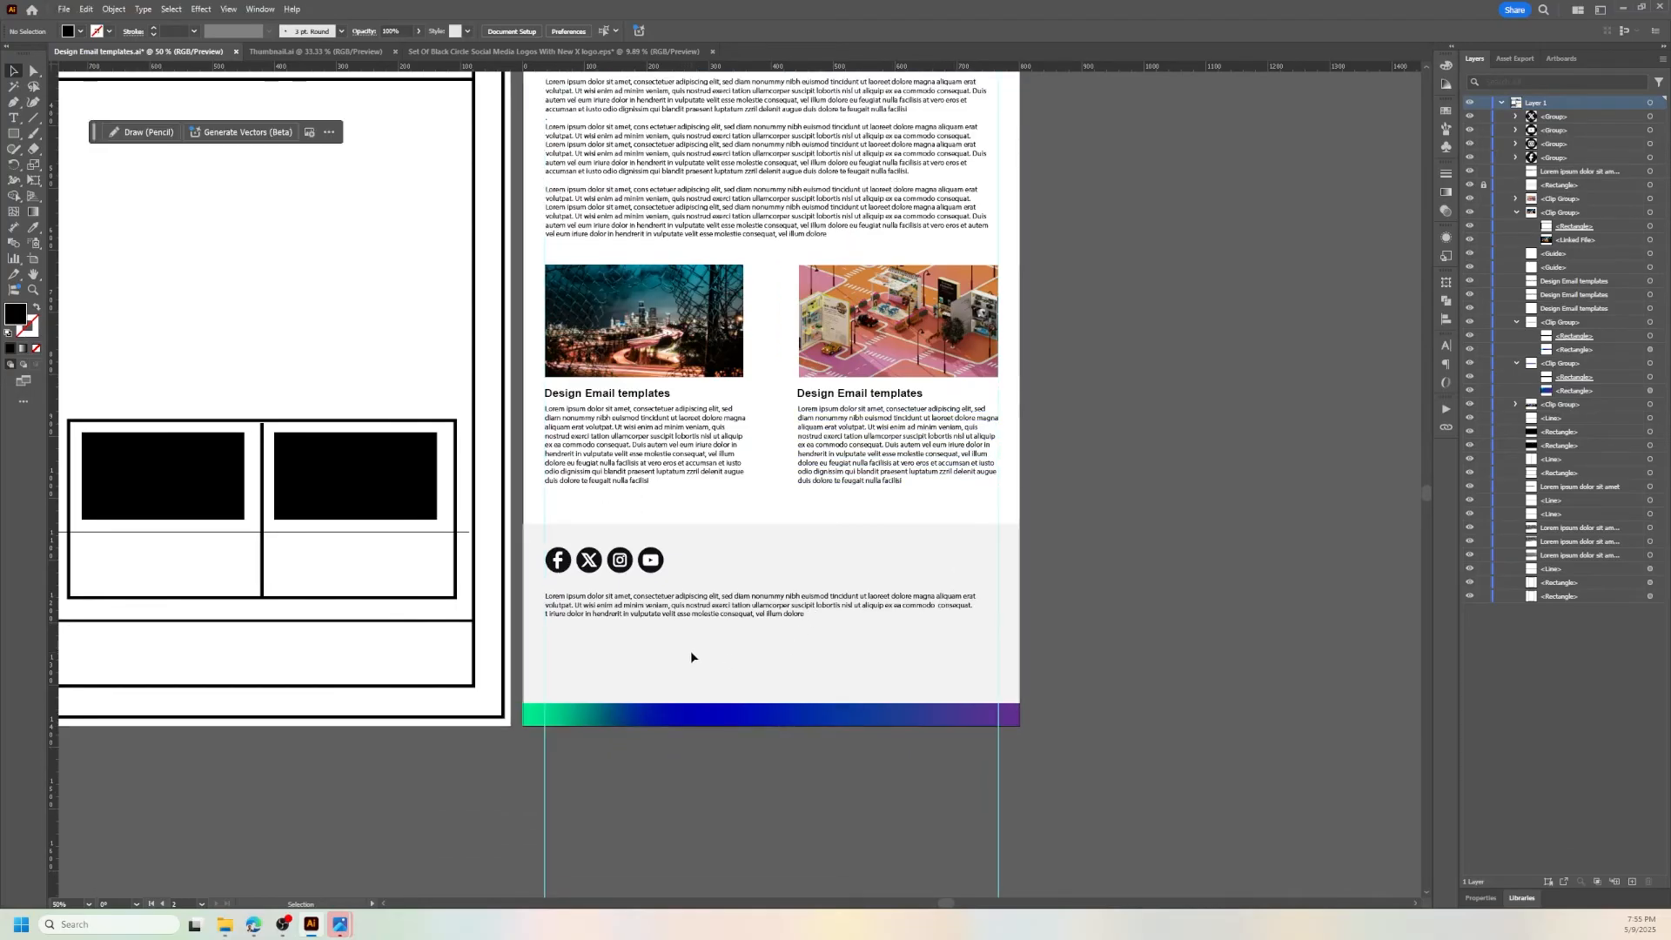
scroll(692, 655, "up", 1)
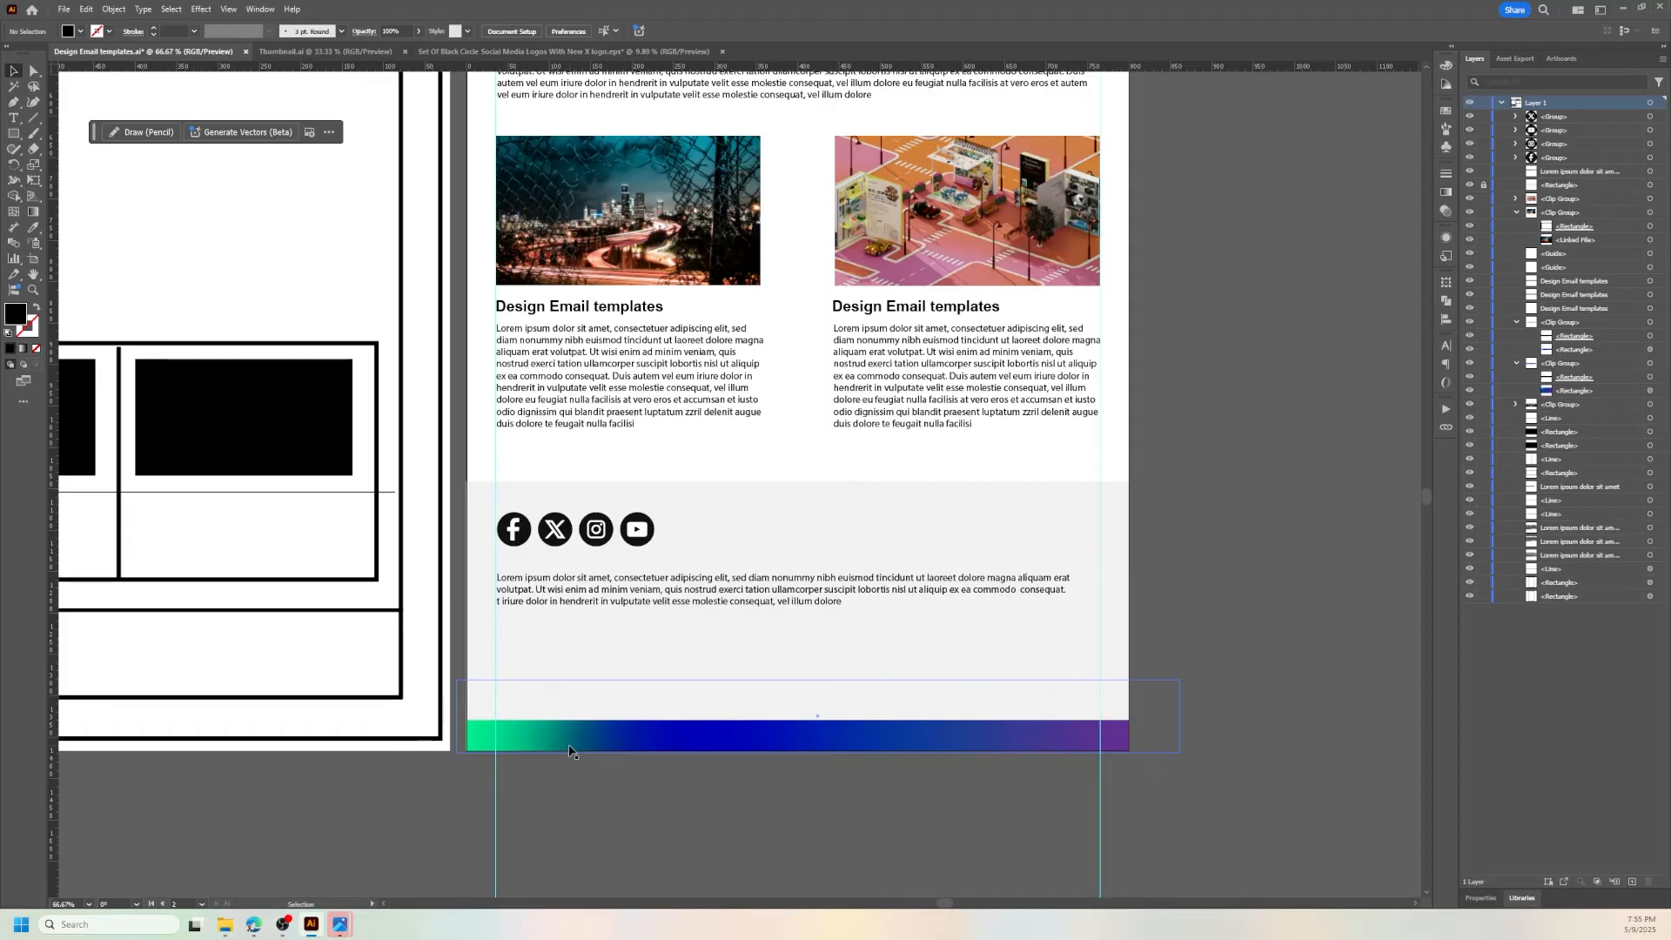
scroll(792, 744, "up", 5)
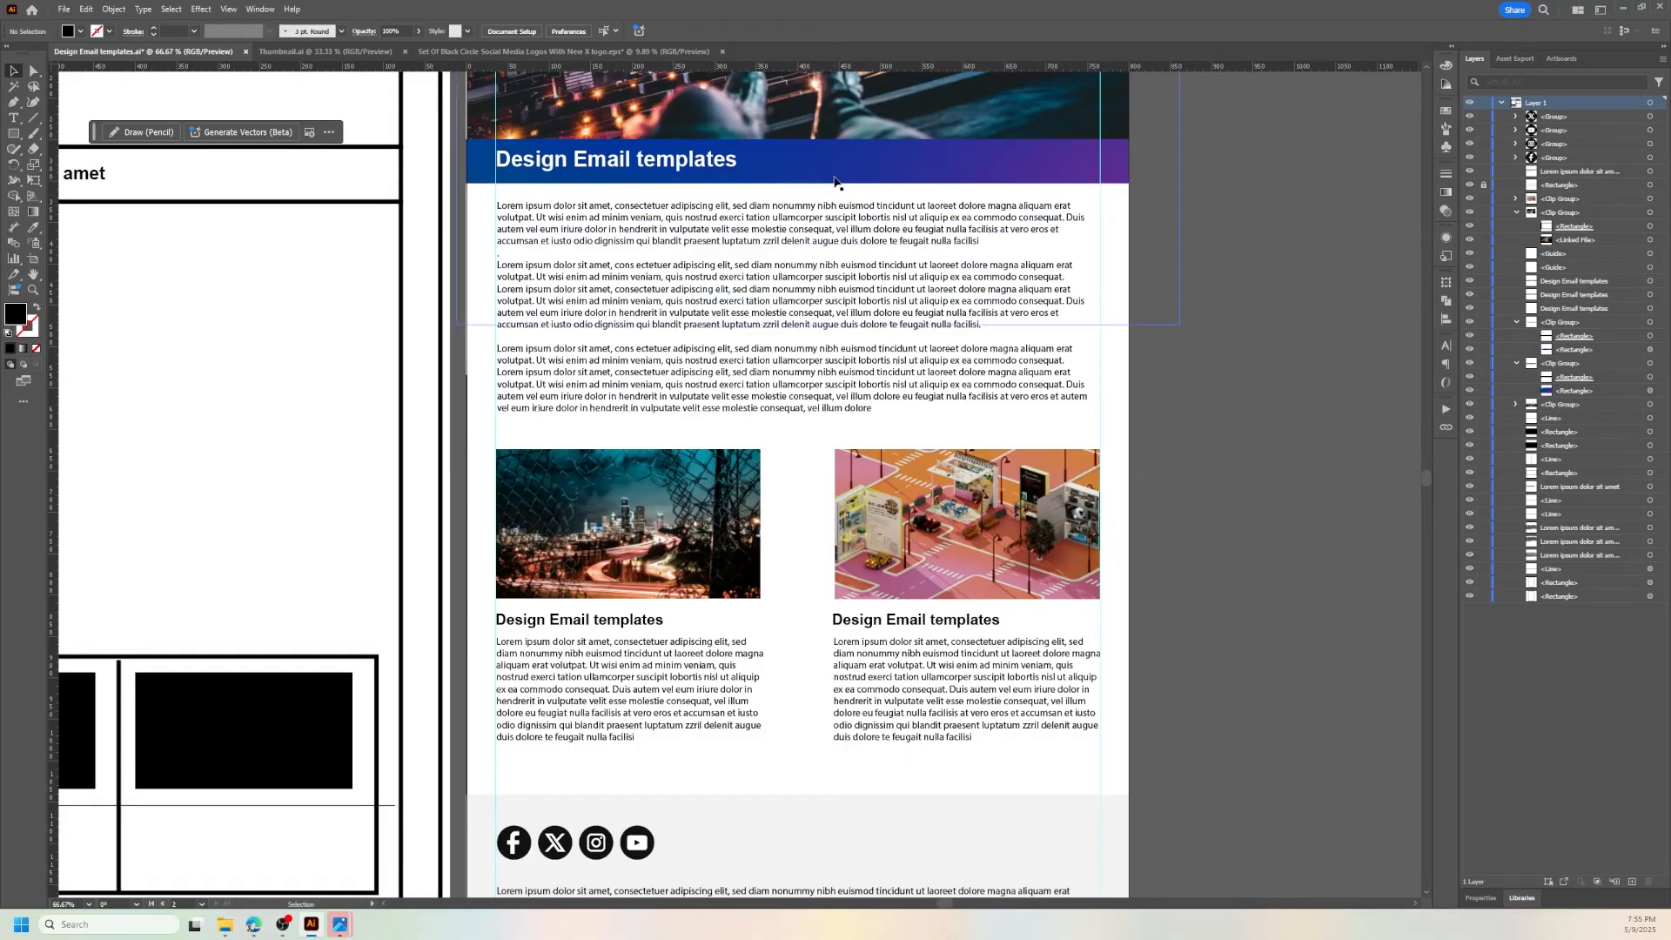
scroll(834, 182, "down", 1)
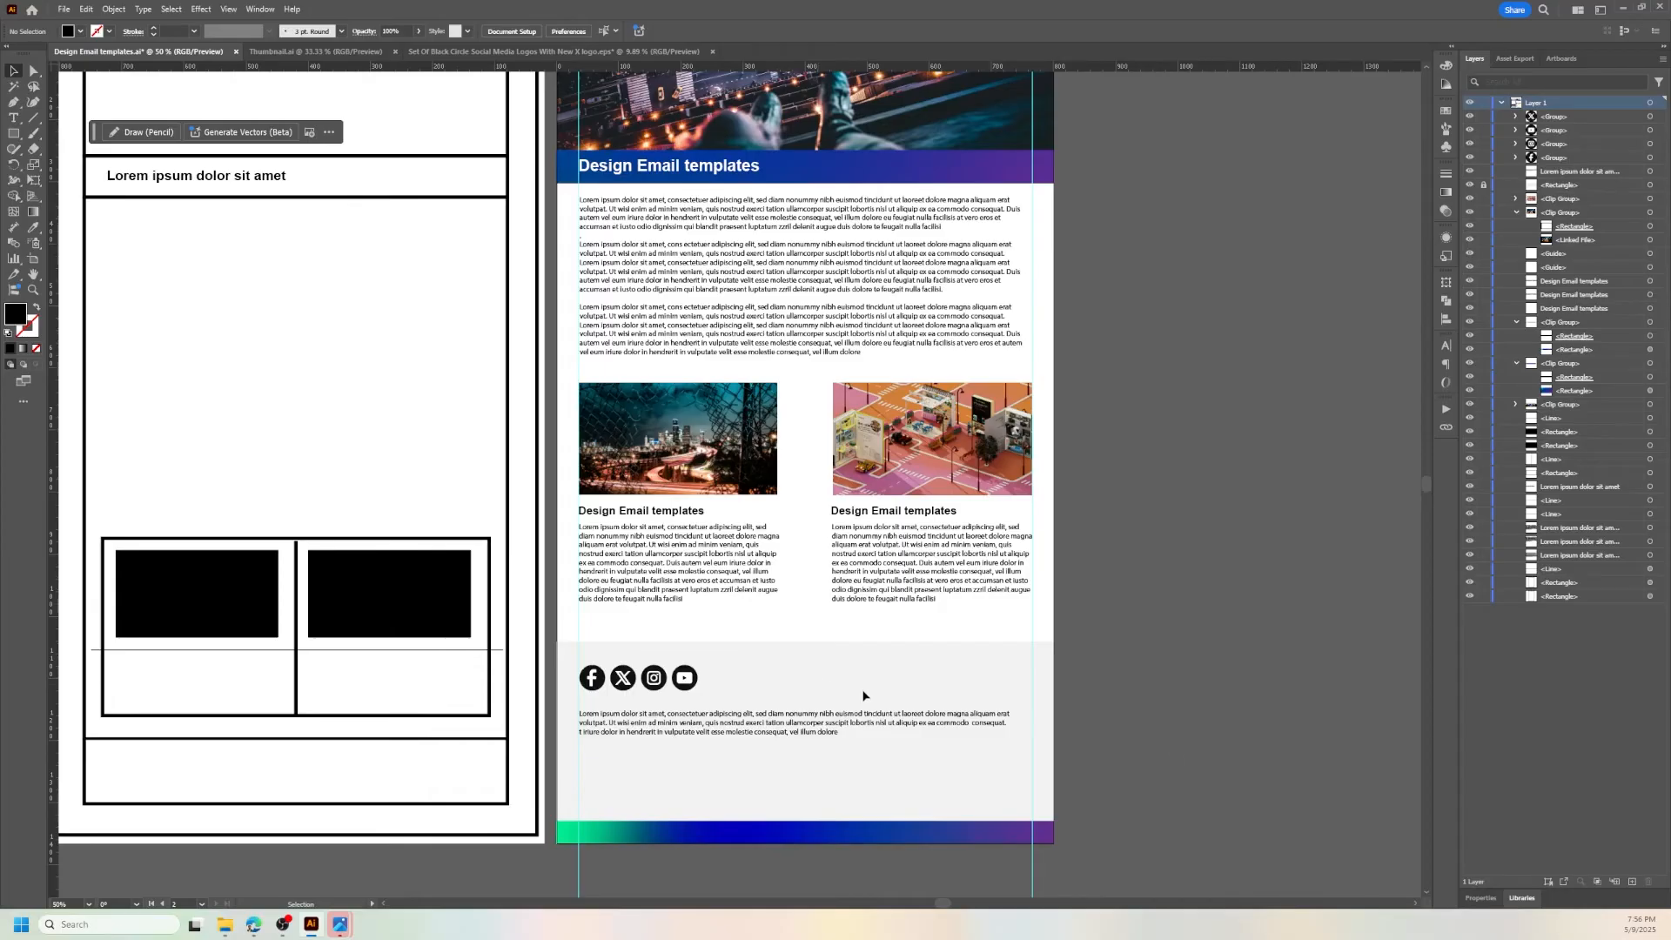
scroll(1156, 740, "up", 5)
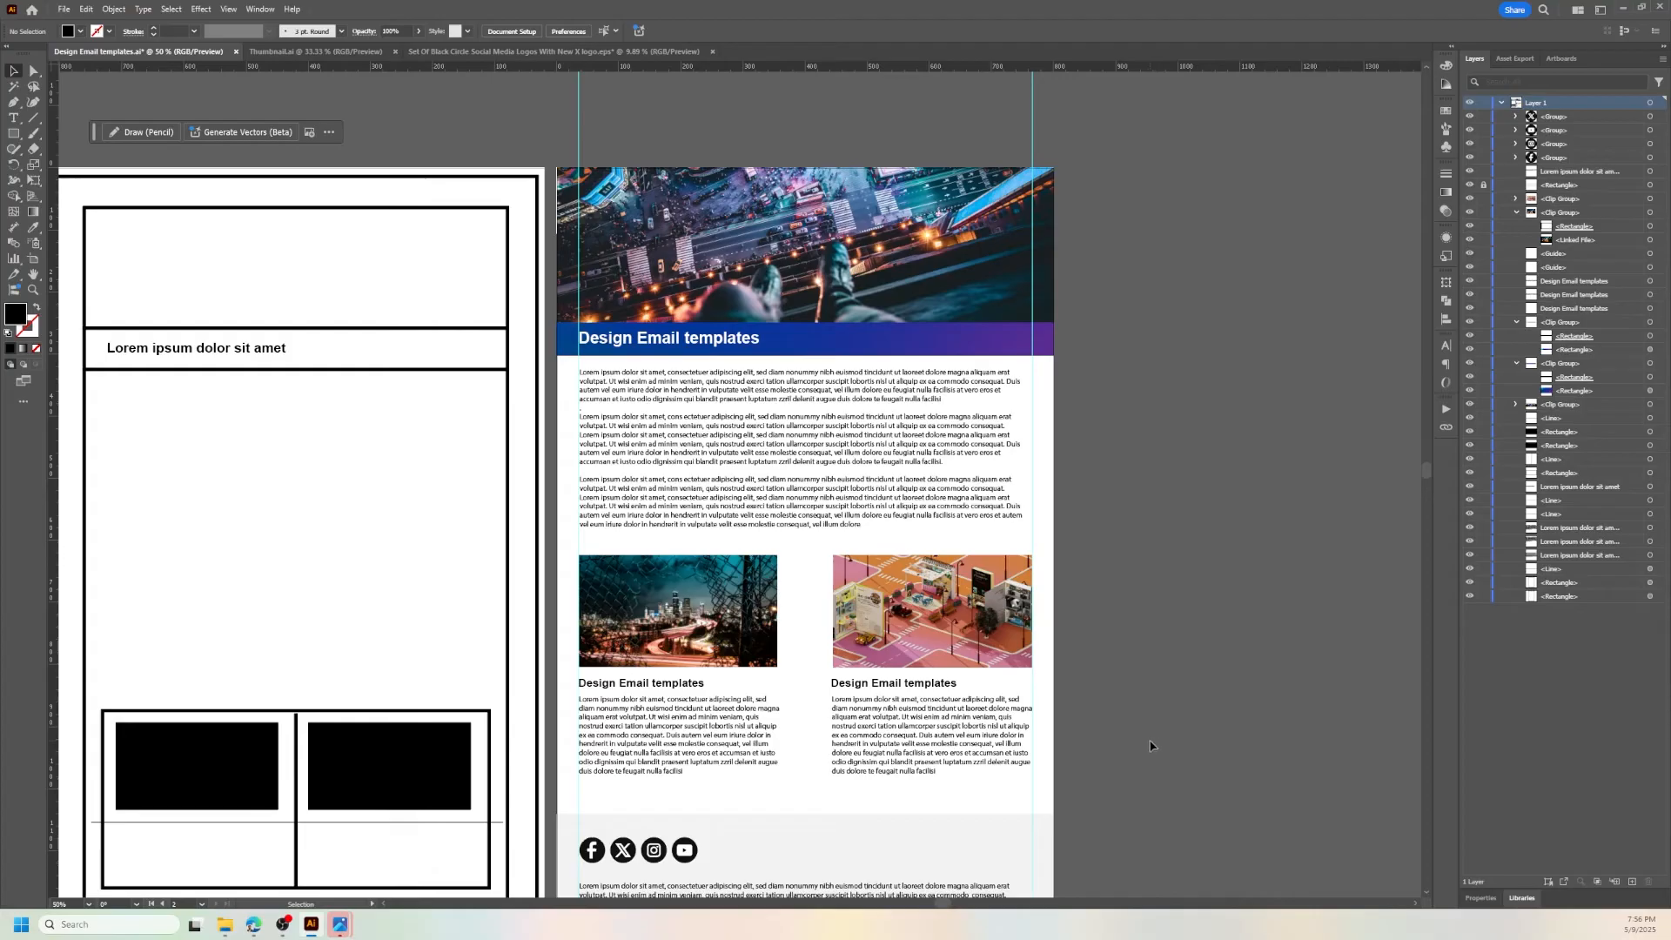
- Duplicate the title bar heading onto the header photo and change the copy's text to "Logo"
left_click(718, 345)
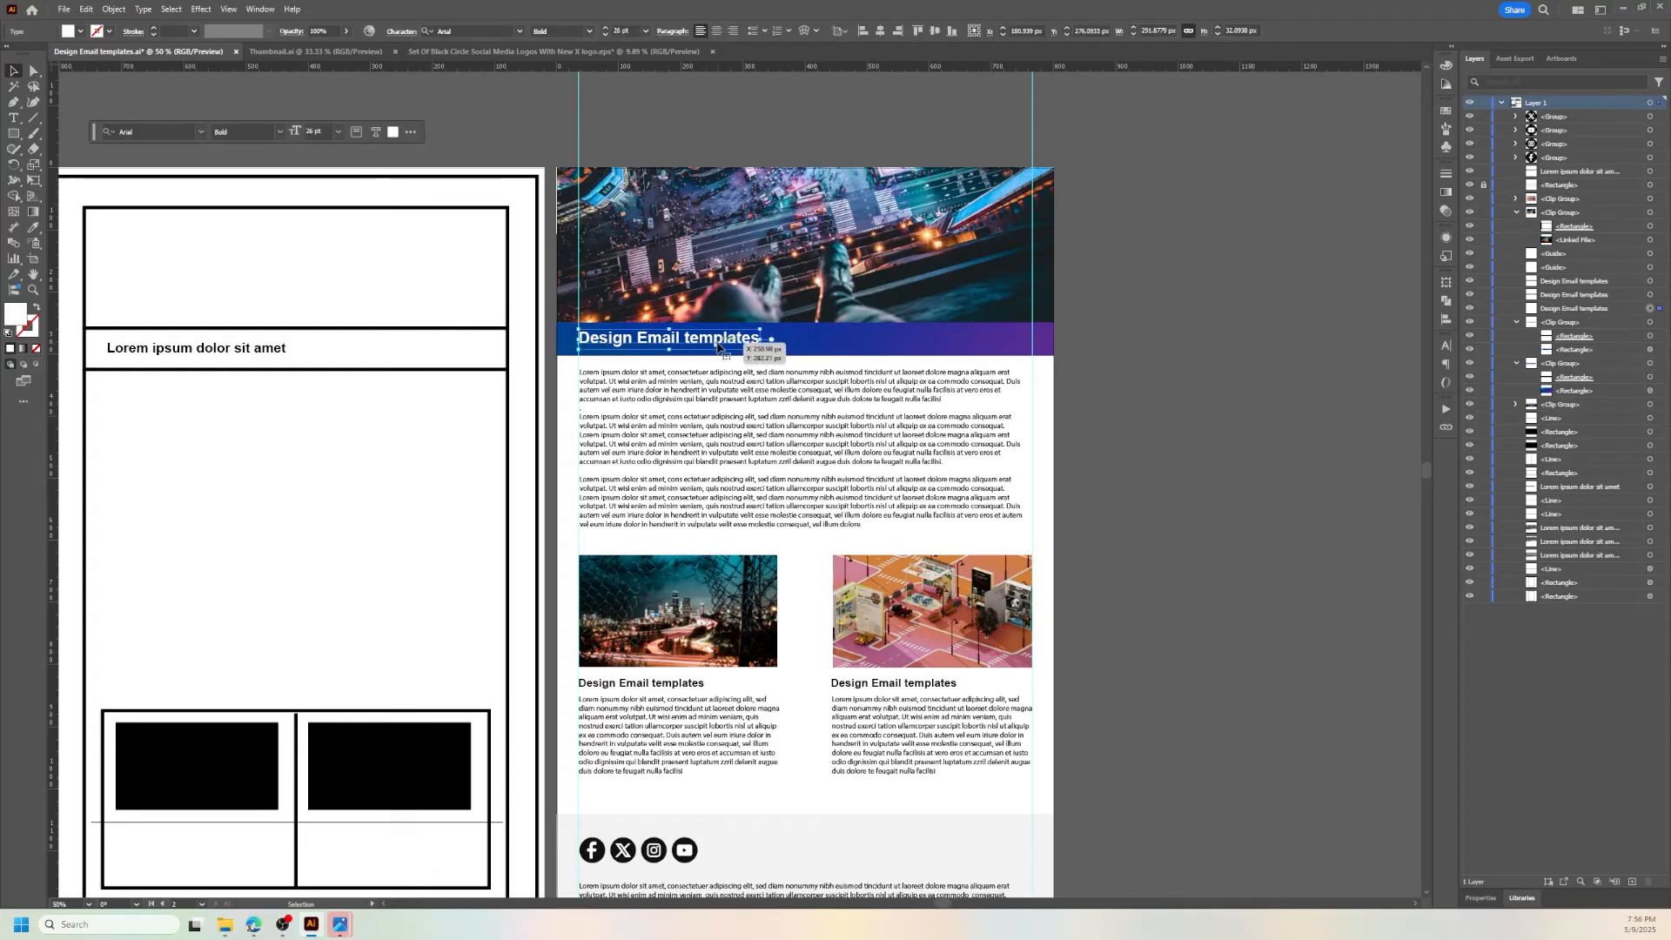
left_click_drag(718, 346, 1108, 294)
double_click(918, 298)
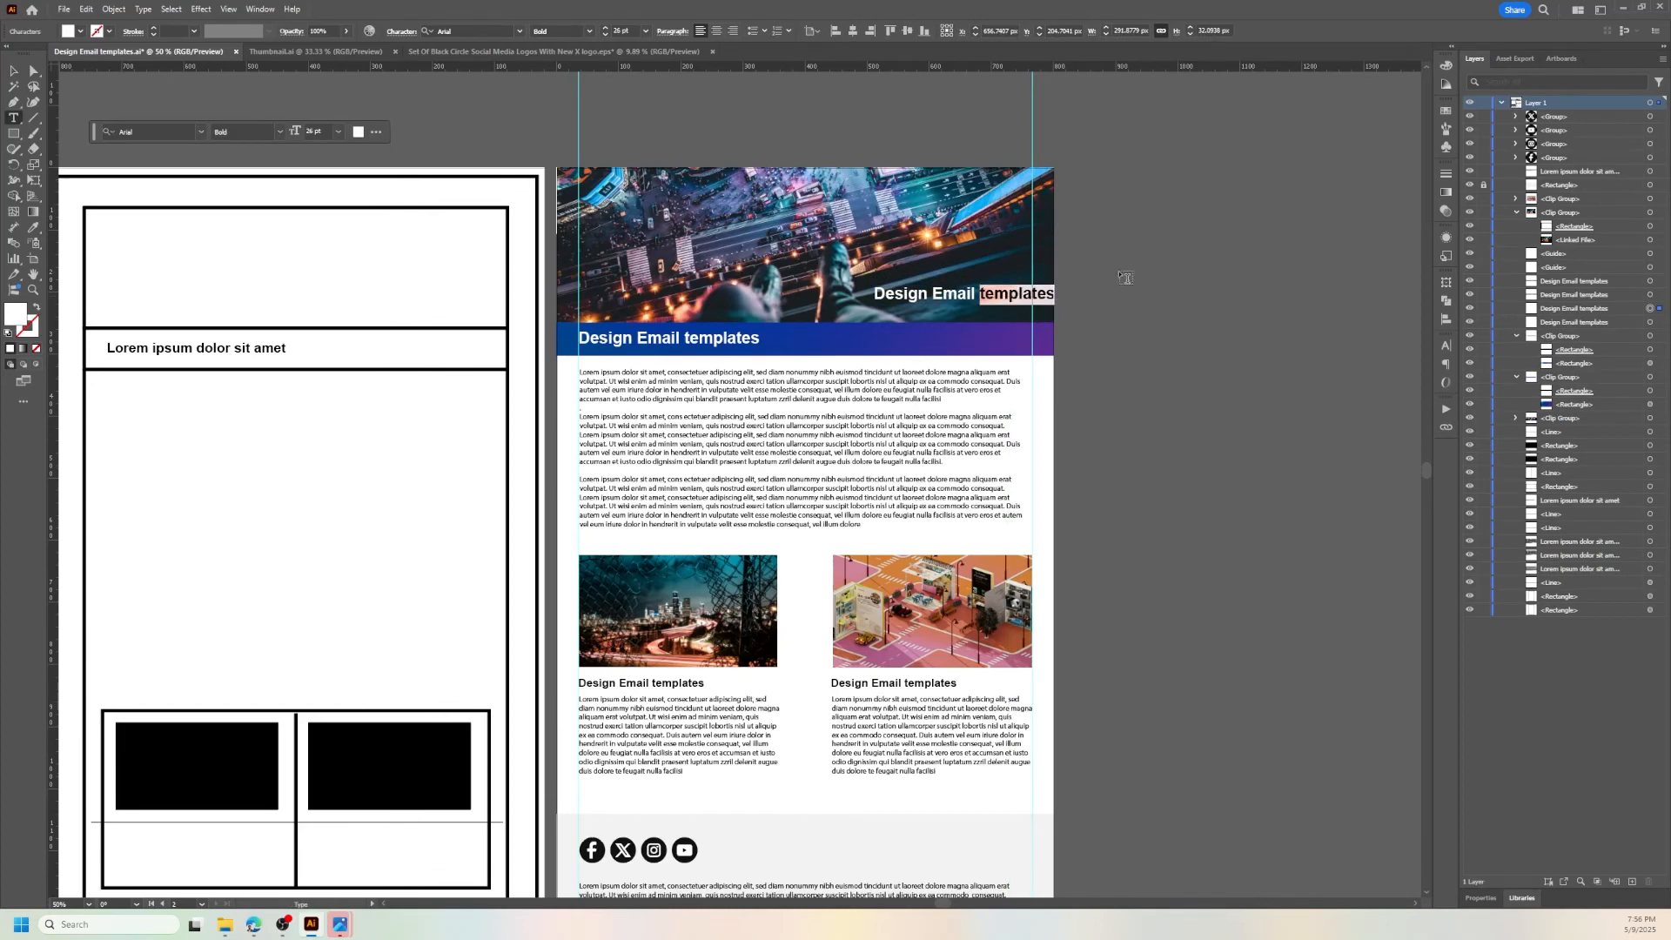
key("BackSpace")
key("BackSpace")
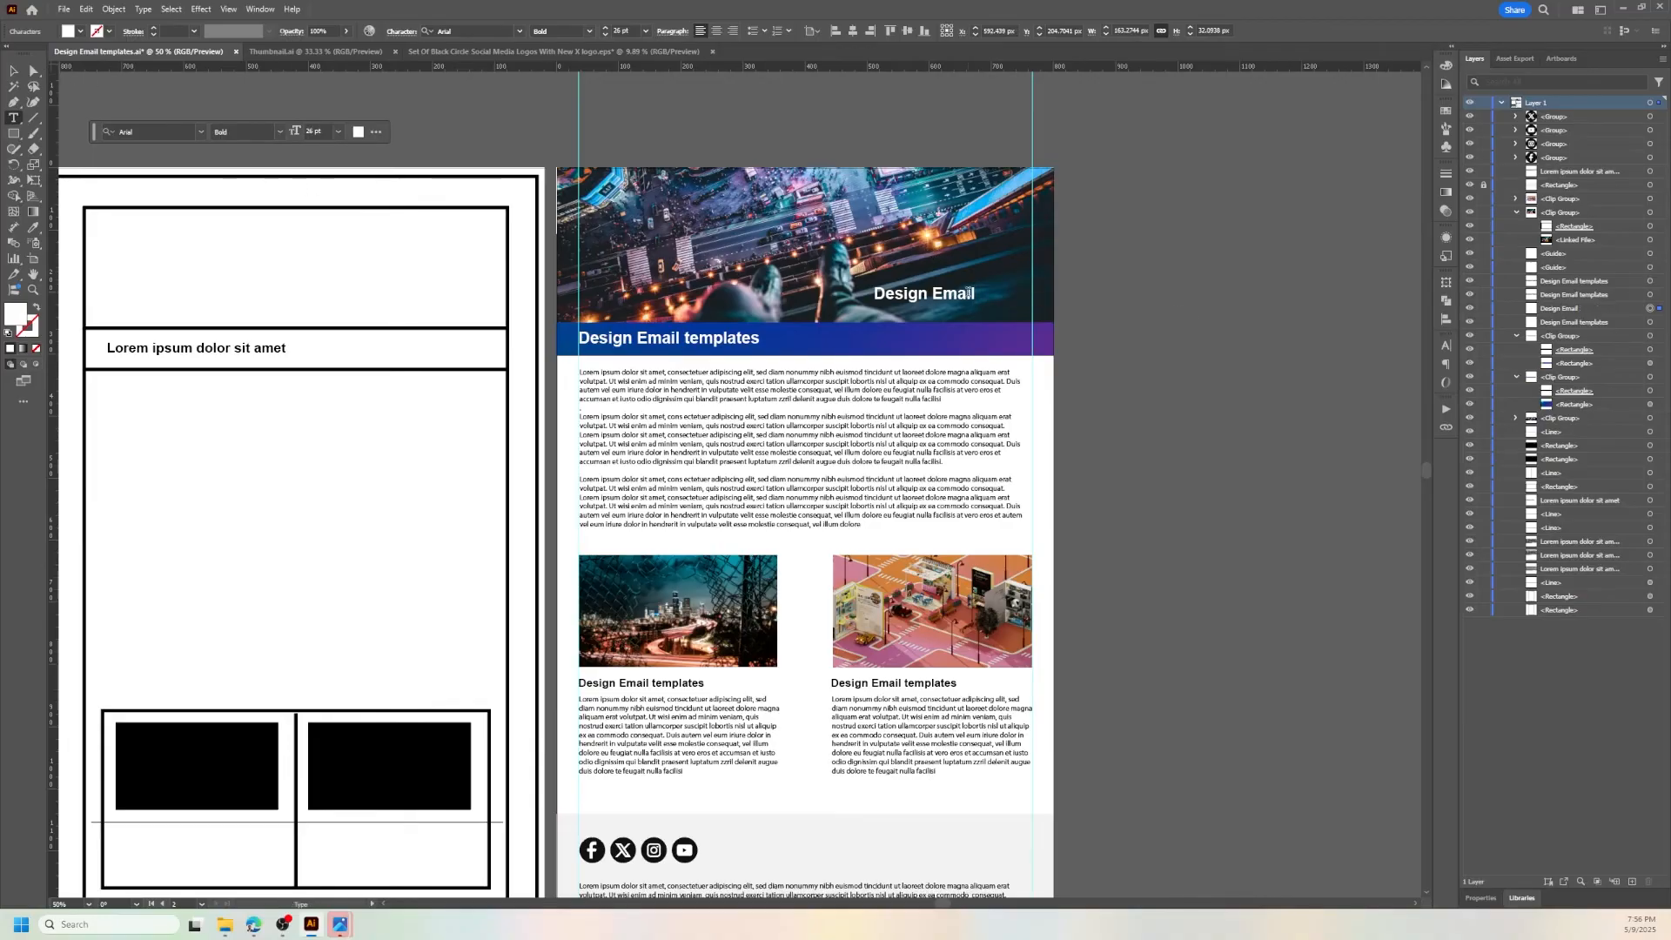
left_click_drag(976, 294, 861, 289)
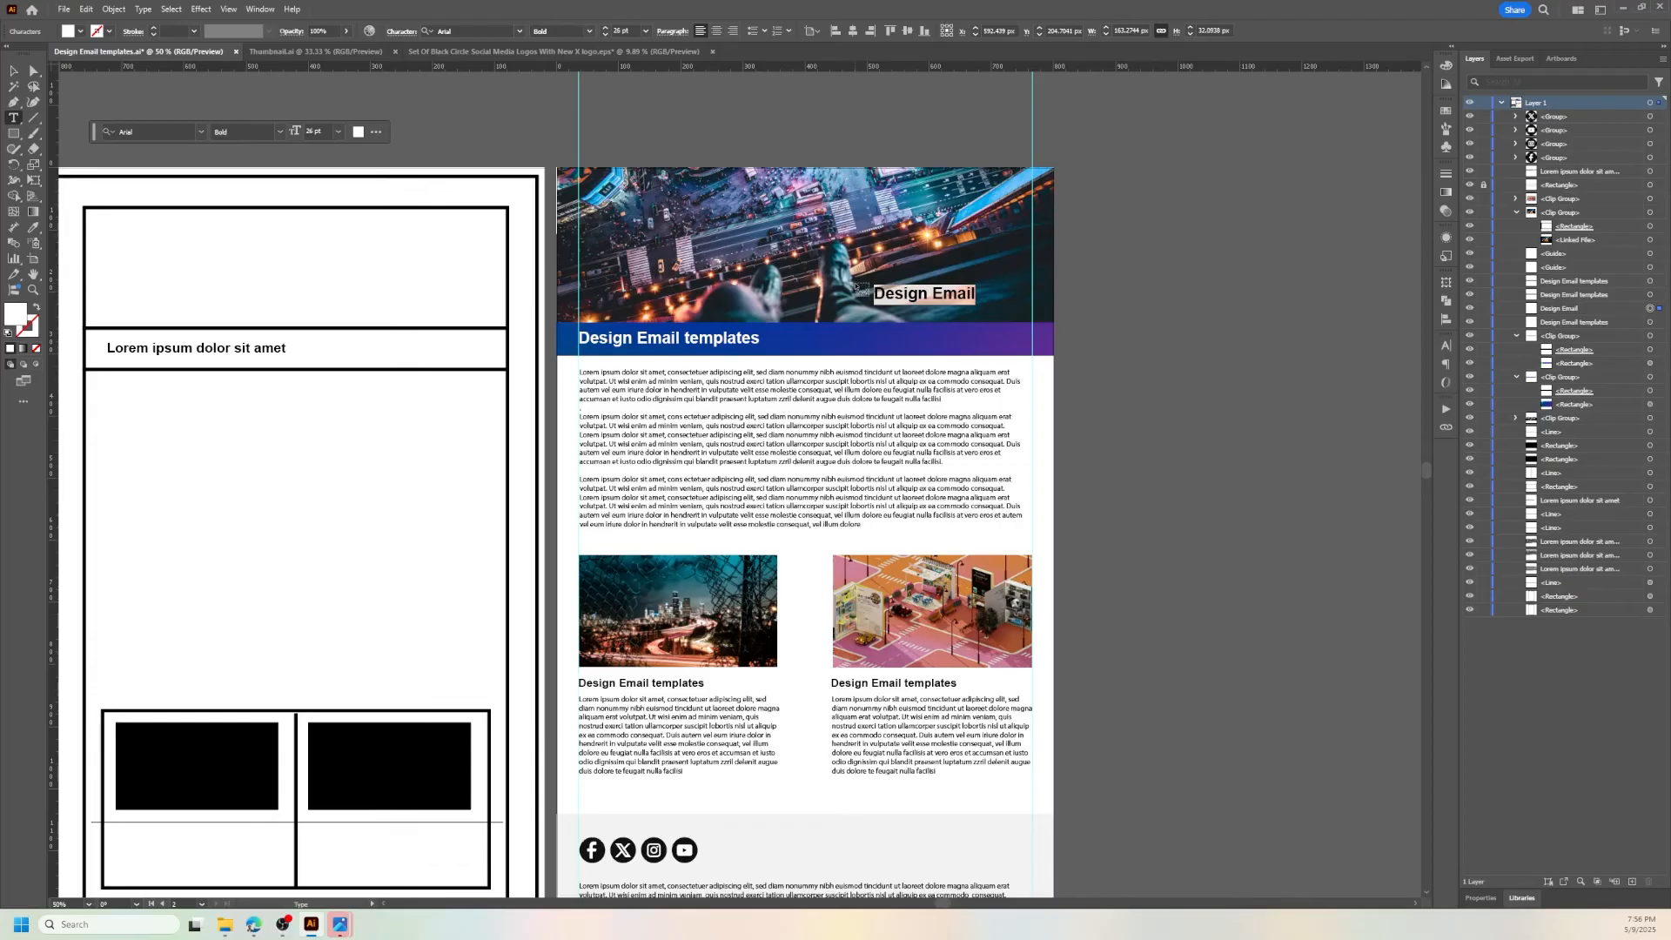
type("Logo")
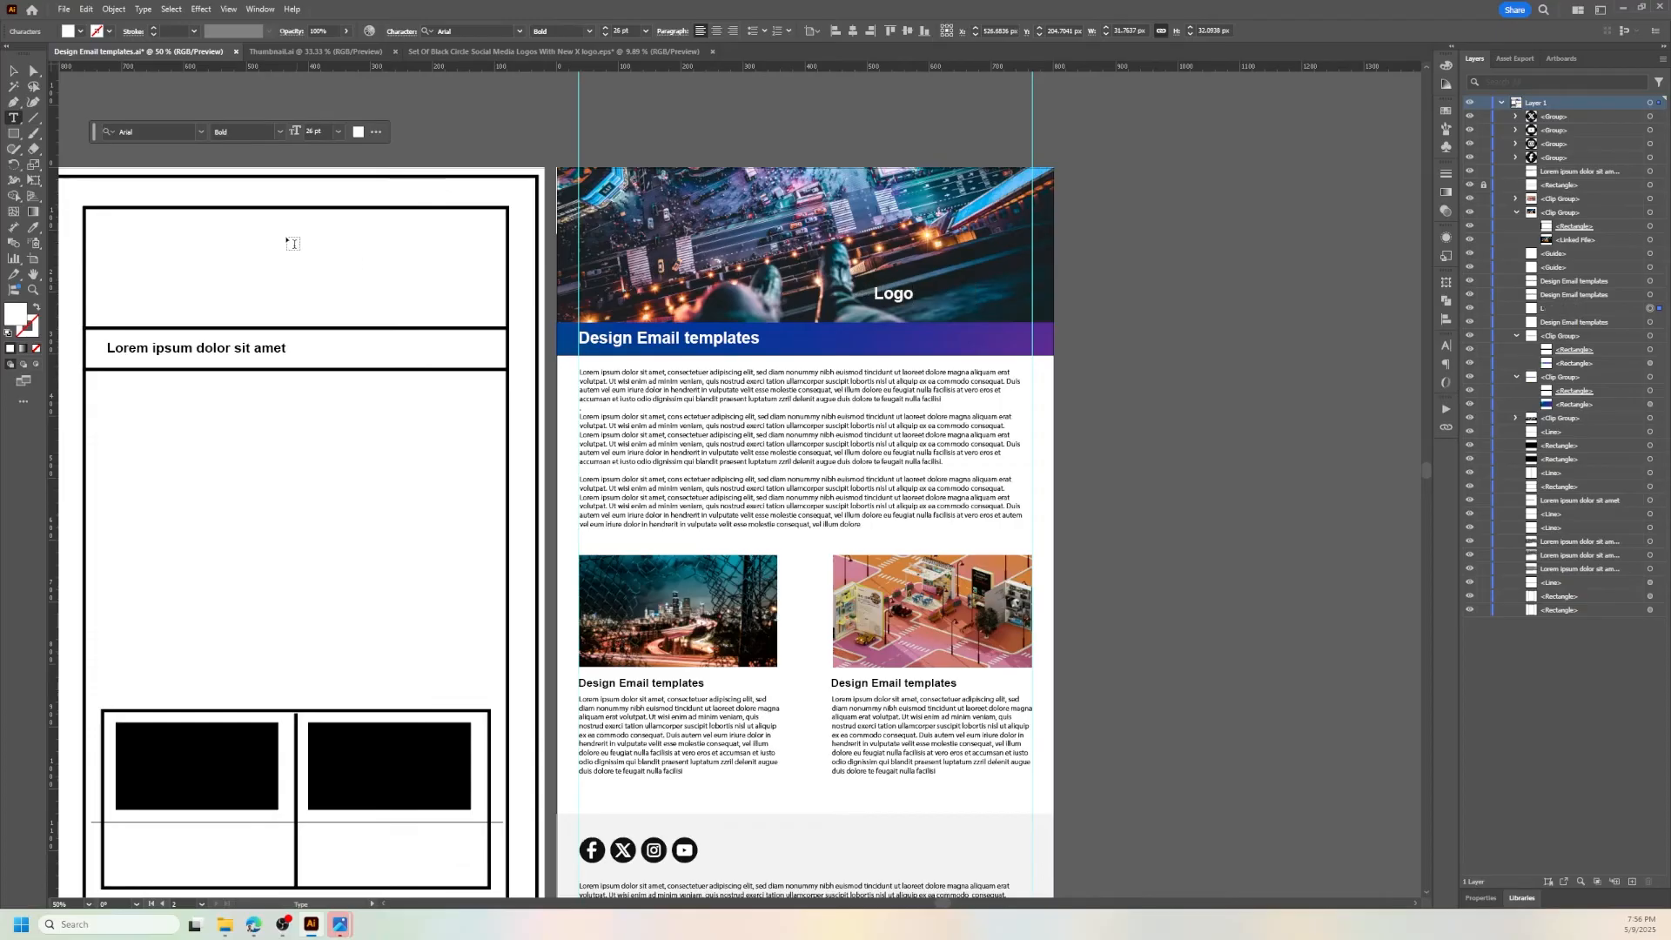
- Try the Logo text higher up in the right part of the header photo
left_click(14, 72)
left_click_drag(899, 309, 998, 238)
left_click(975, 235)
left_click(1068, 221)
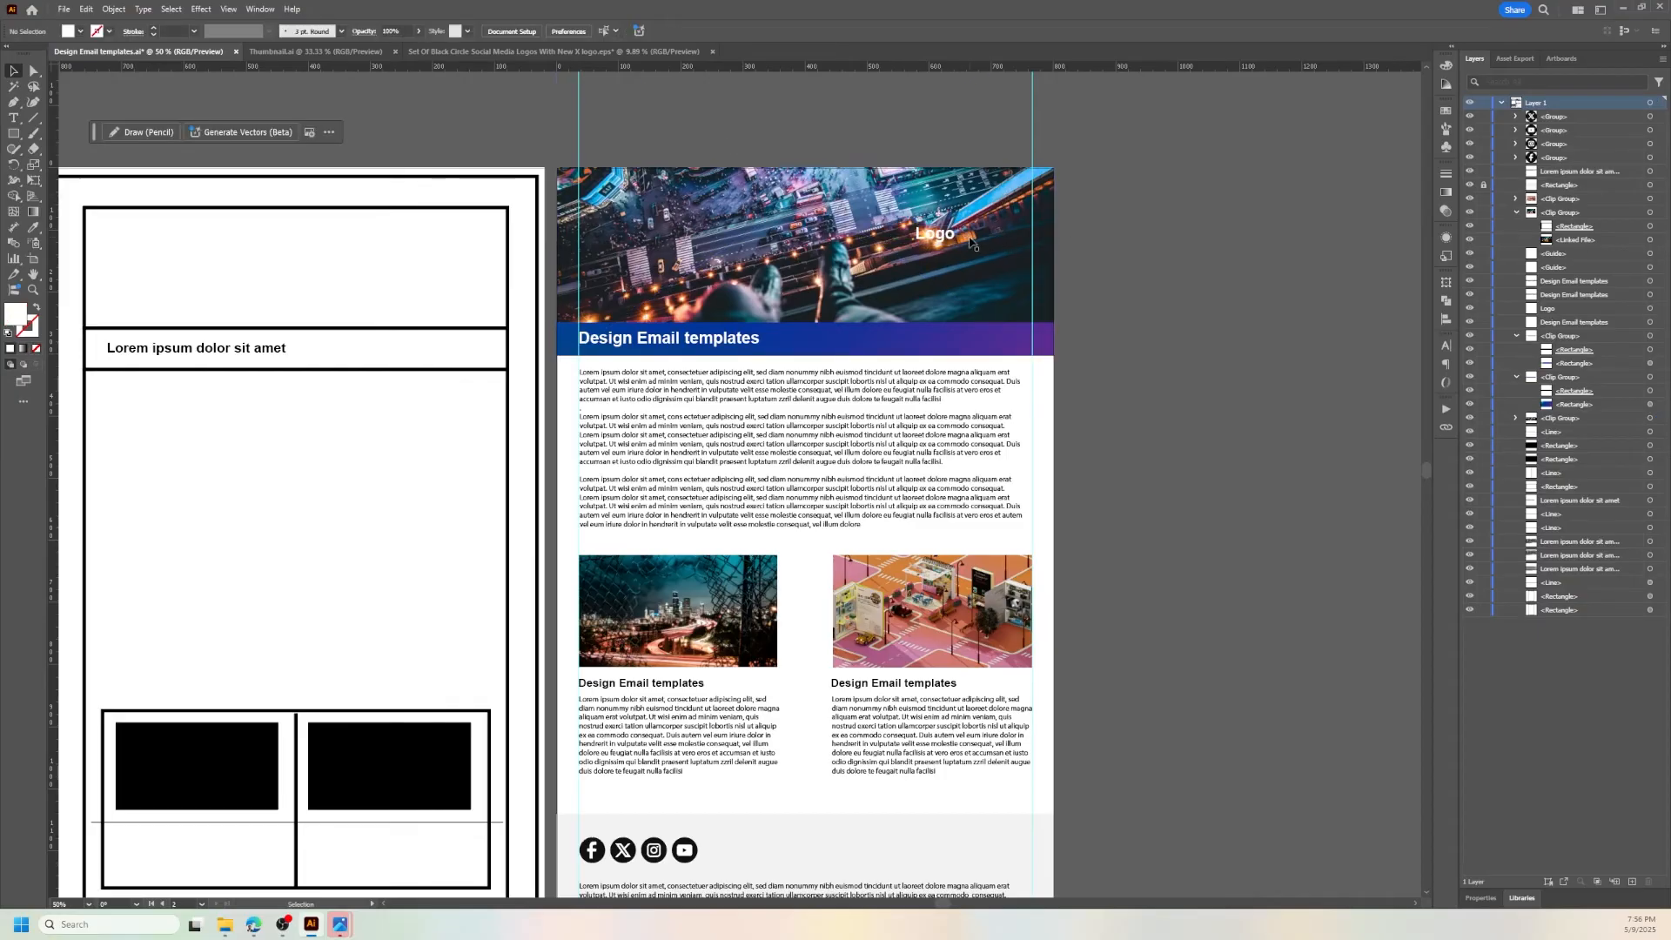
left_click(951, 235)
left_click_drag(951, 235, 989, 217)
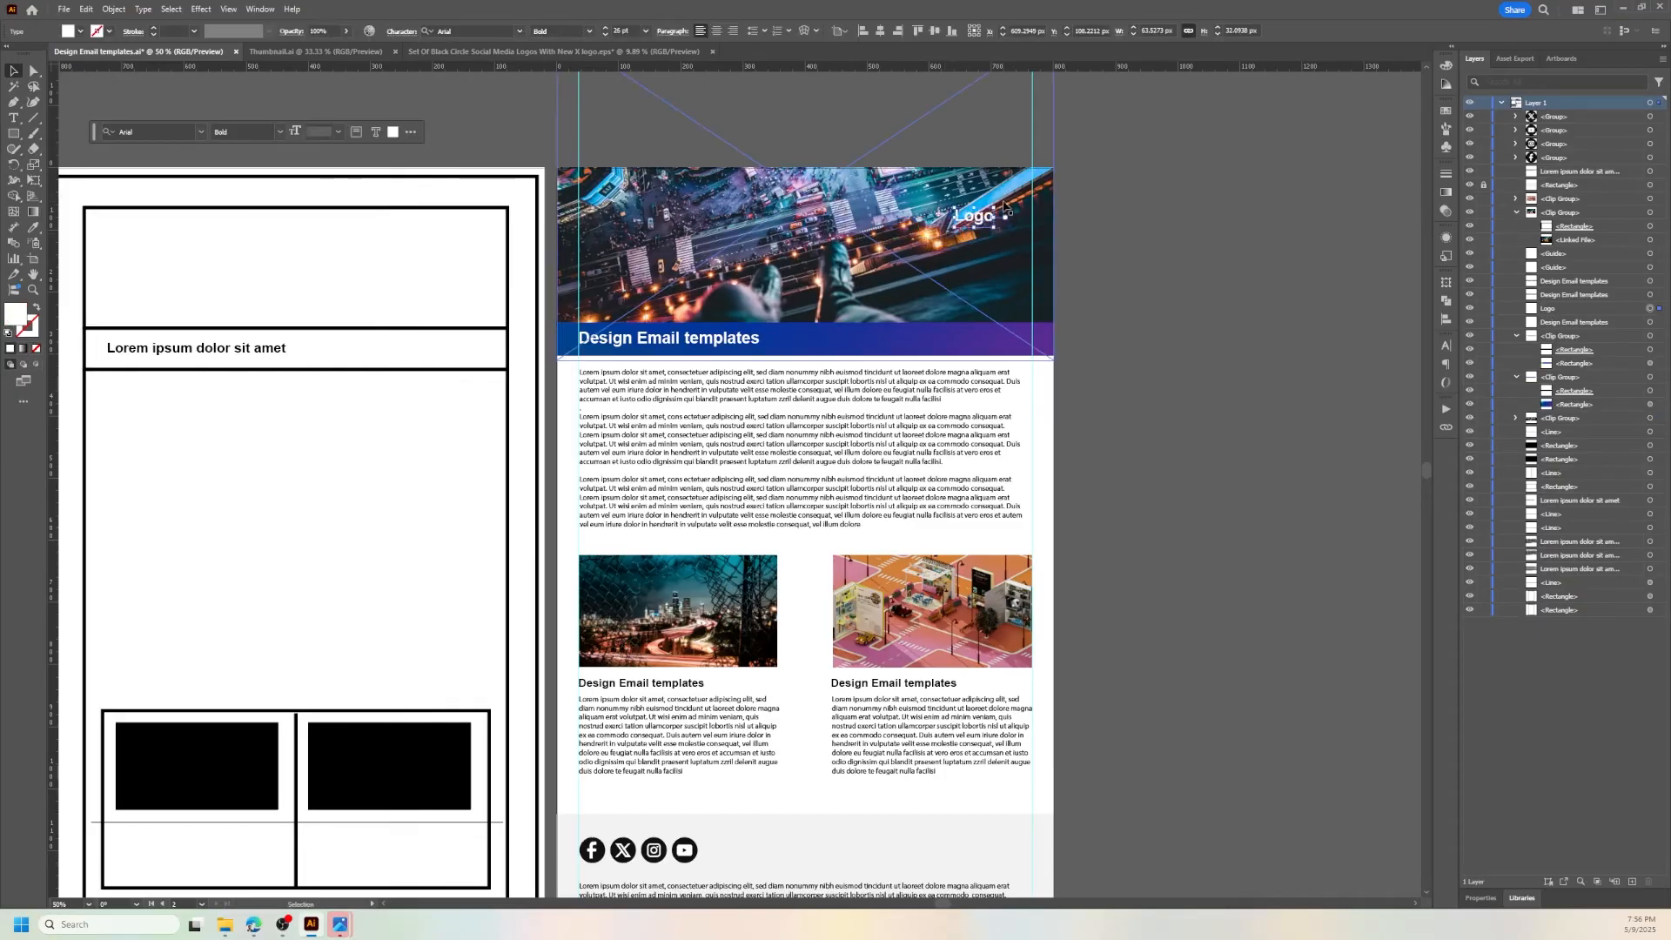
key("ctrl+a")
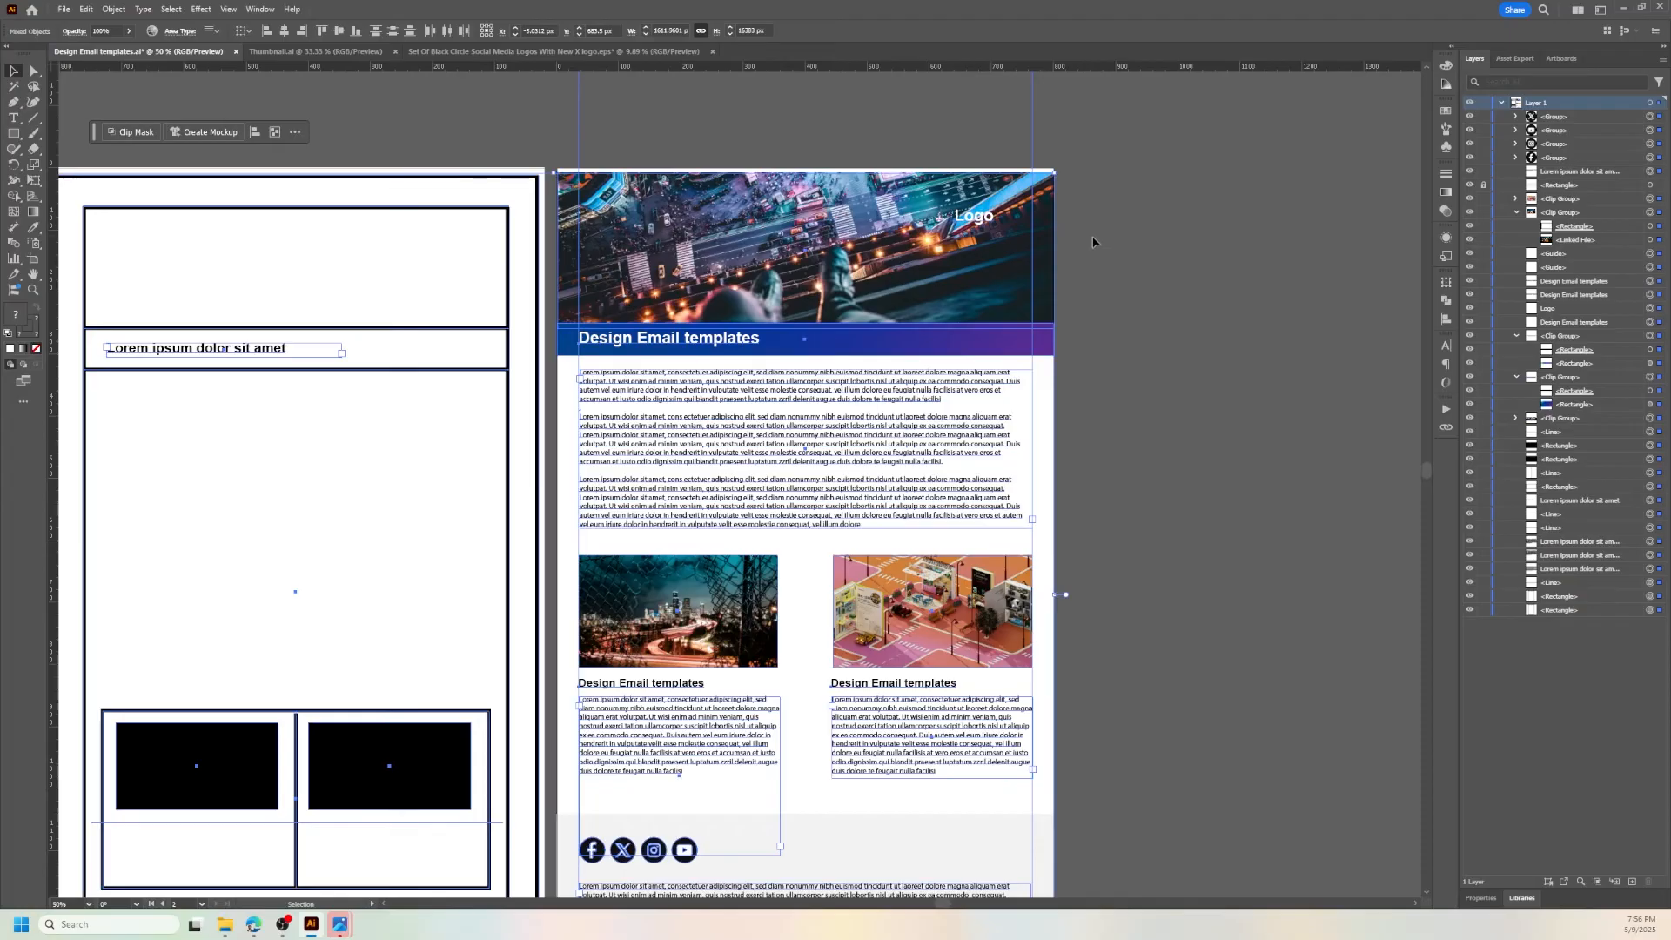
key("ctrl+shift+a")
key("a")
key("ctrl+a")
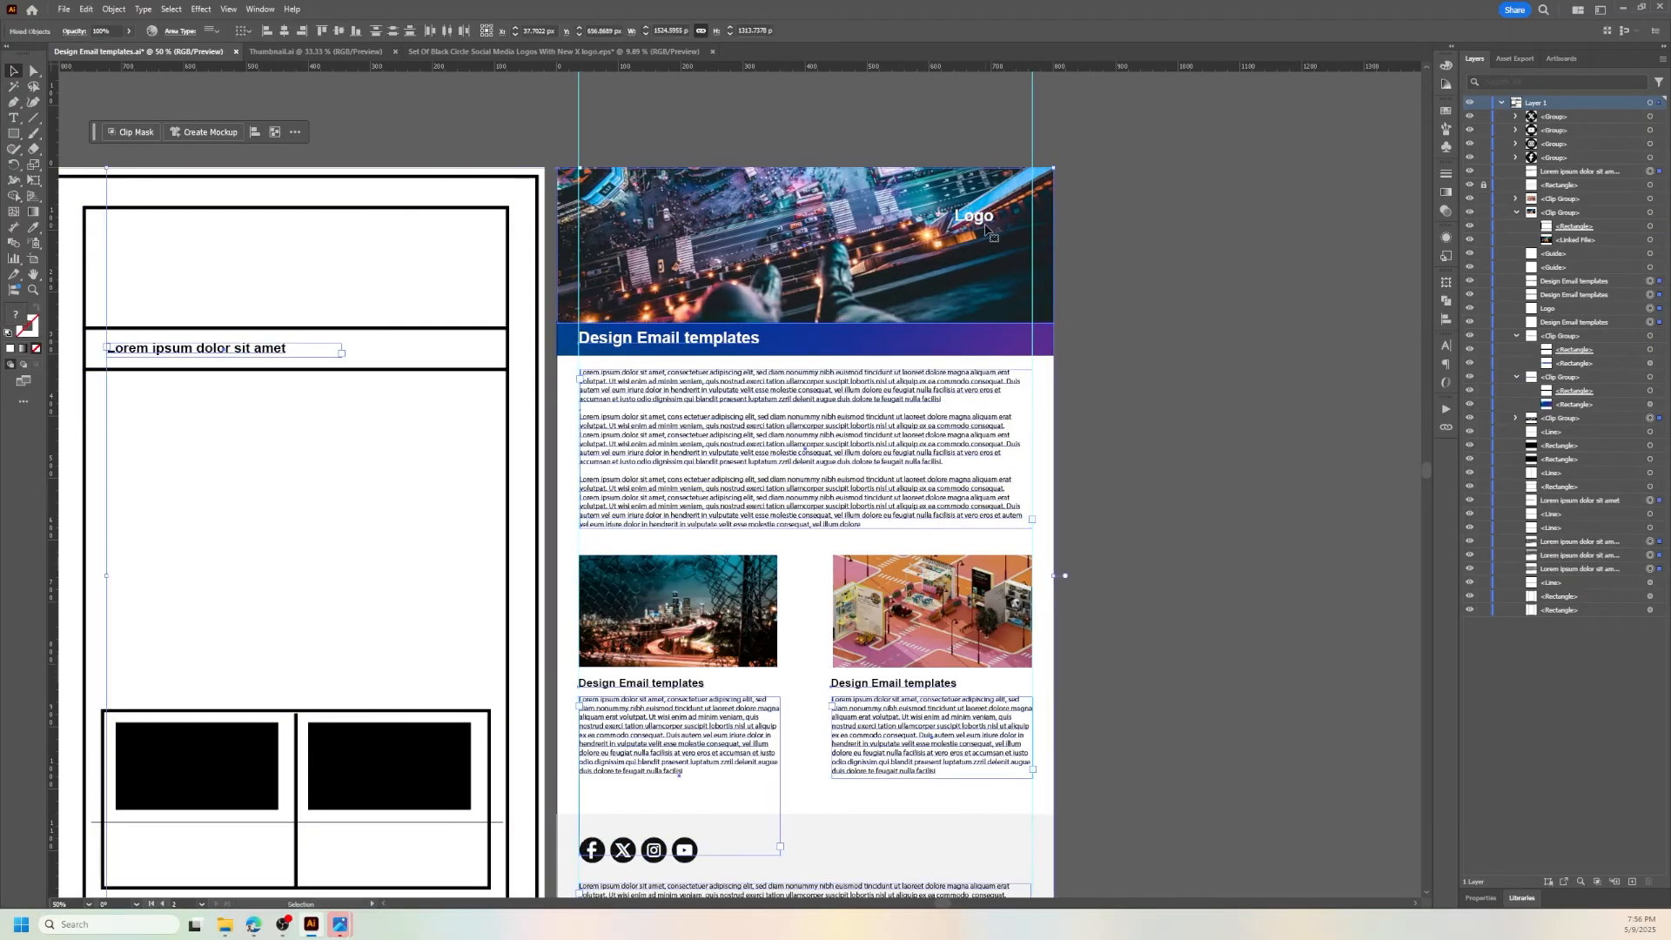
key("v")
left_click(1148, 257)
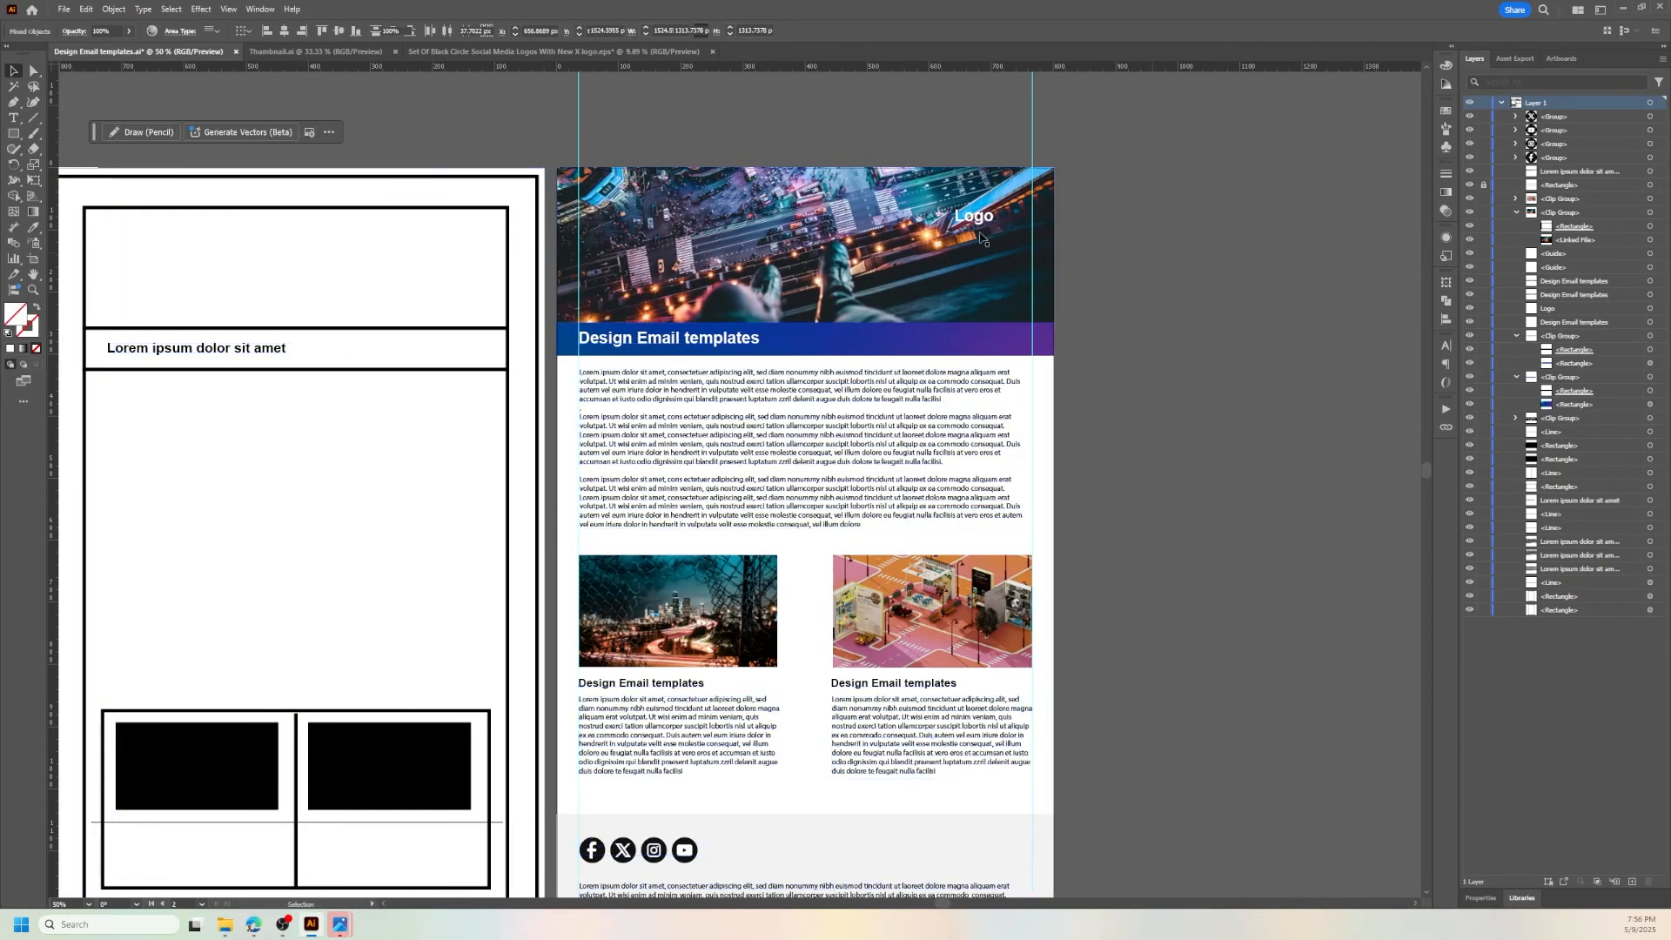
- Place the Logo text in the lower-right corner of the header photo, just above the title bar and ending at the right margin guide
left_click_drag(973, 216, 1190, 574)
scroll(1208, 350, "down", 3)
left_click_drag(1188, 370, 1001, 125)
scroll(1137, 433, "up", 5)
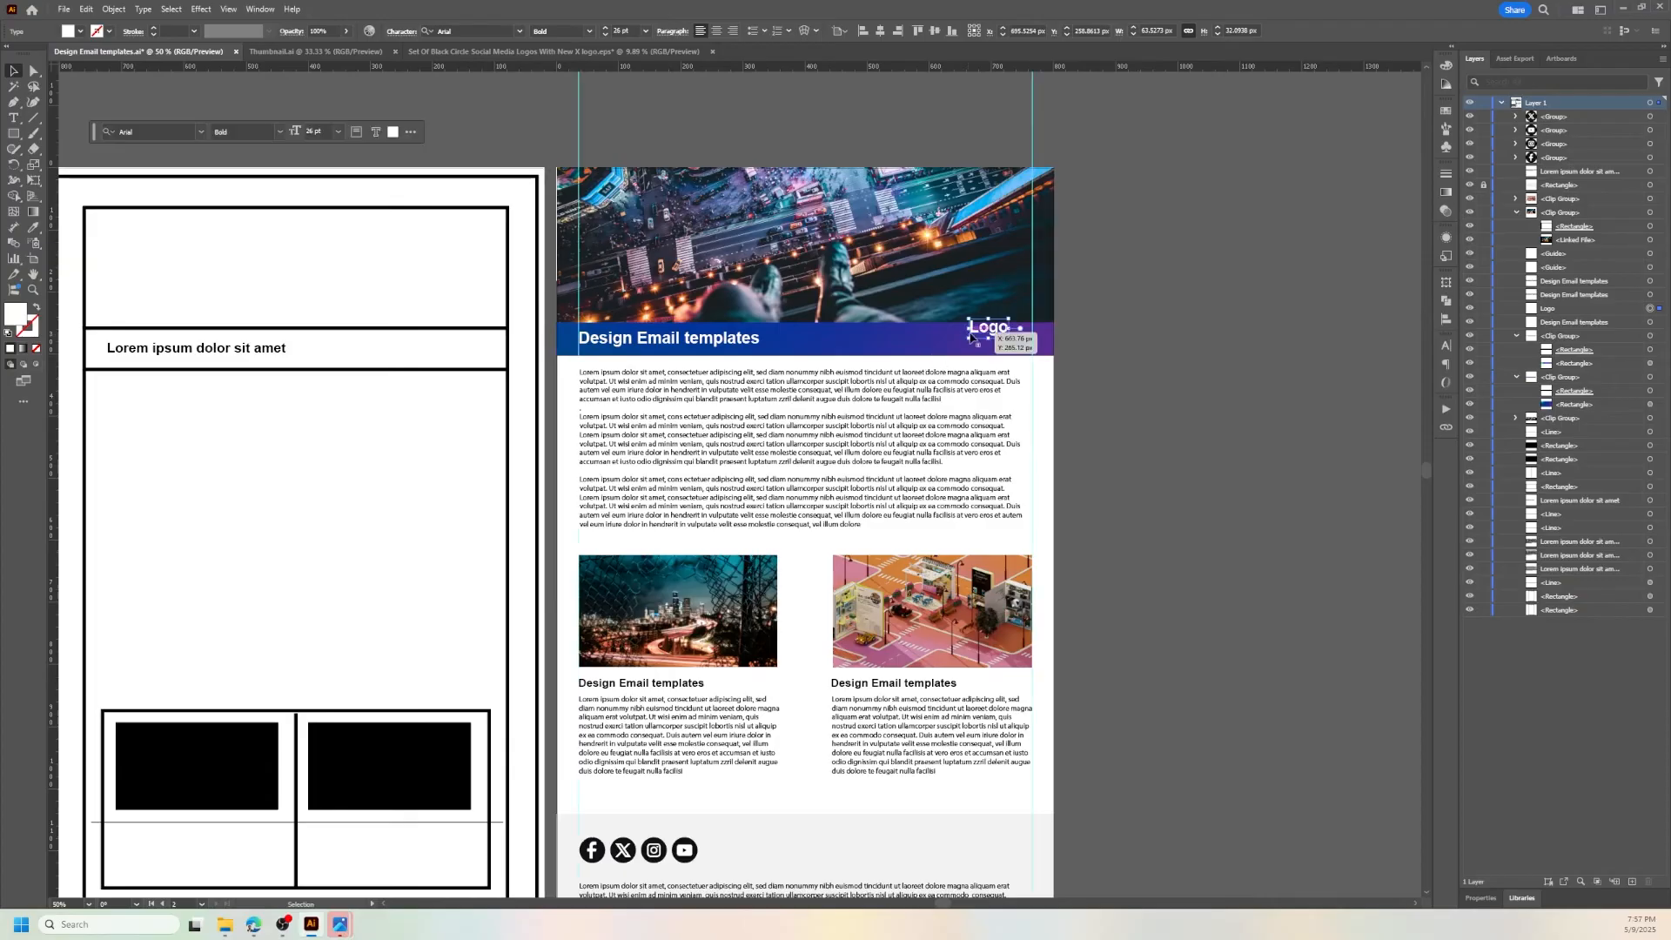
left_click_drag(992, 332, 1018, 305)
left_click(1245, 328)
- Examine the header photo with its logo, the title bar, the body text and the two-image section down to the footer
scroll(851, 399, "up", 1)
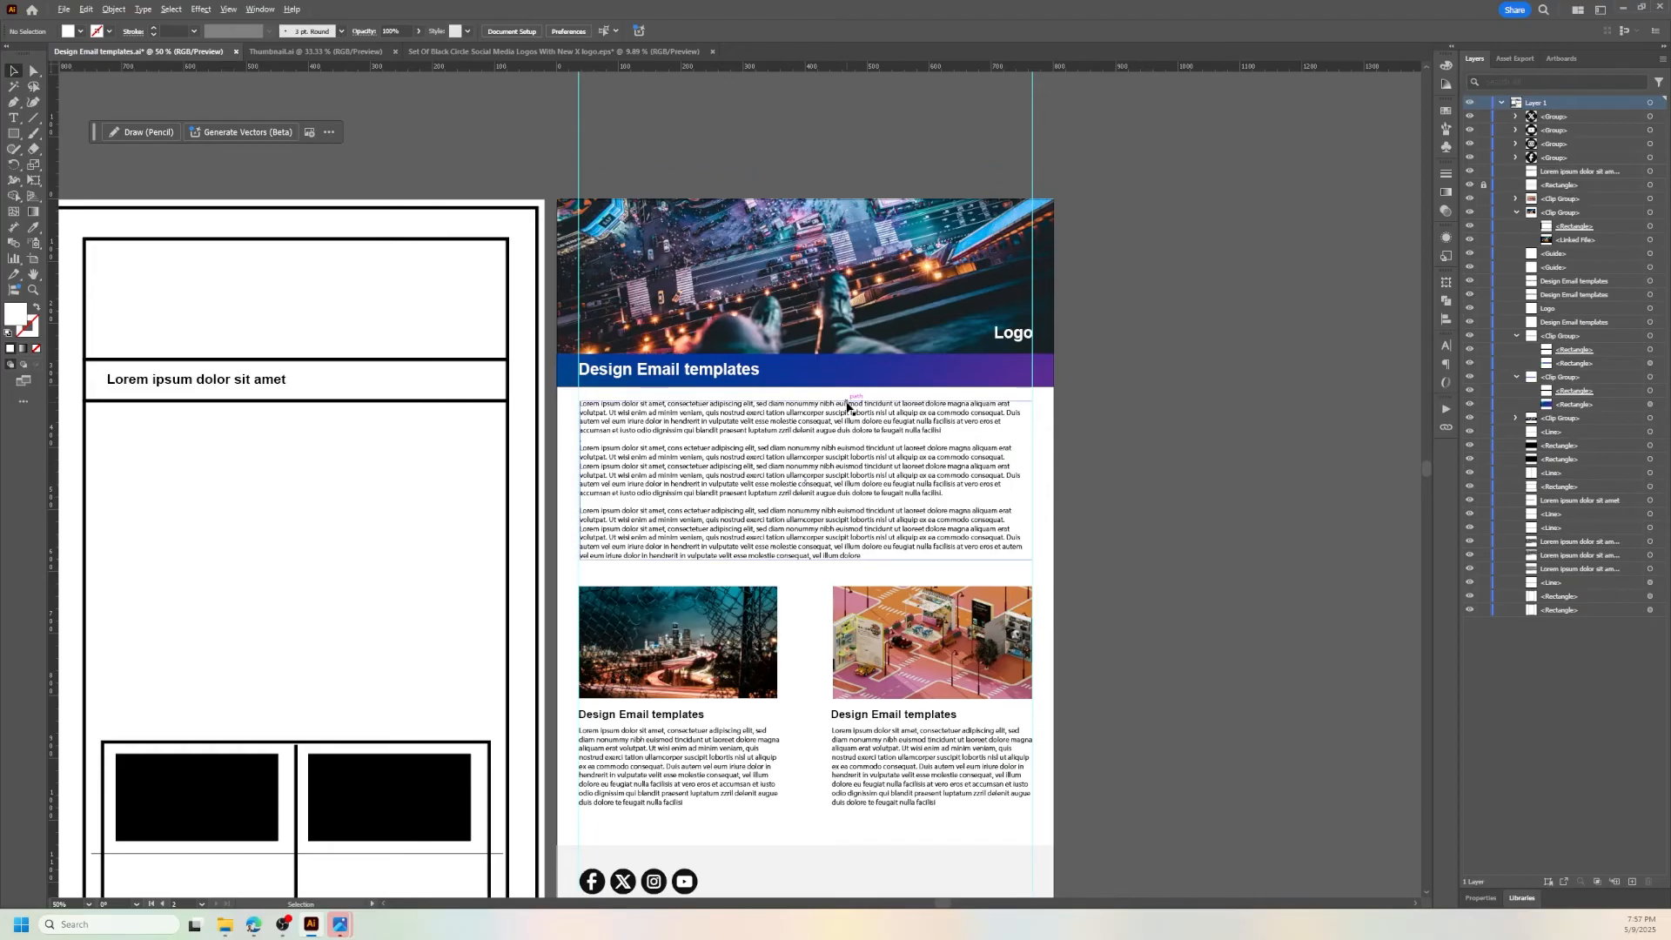
scroll(846, 415, "up", 2)
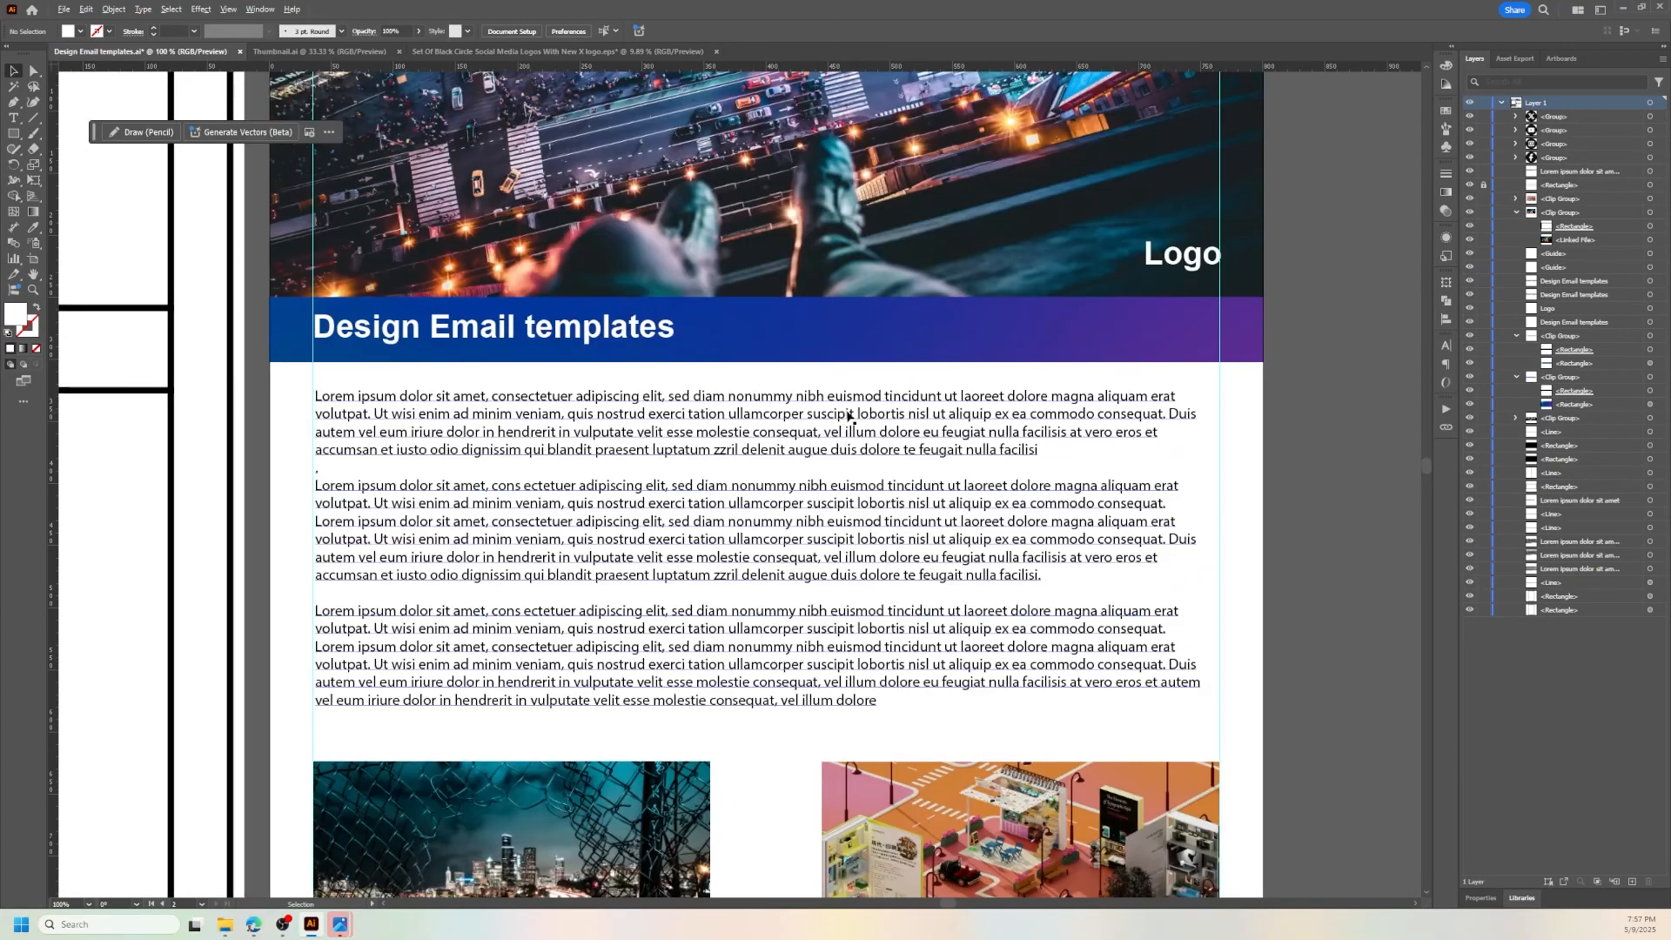
scroll(827, 444, "up", 3)
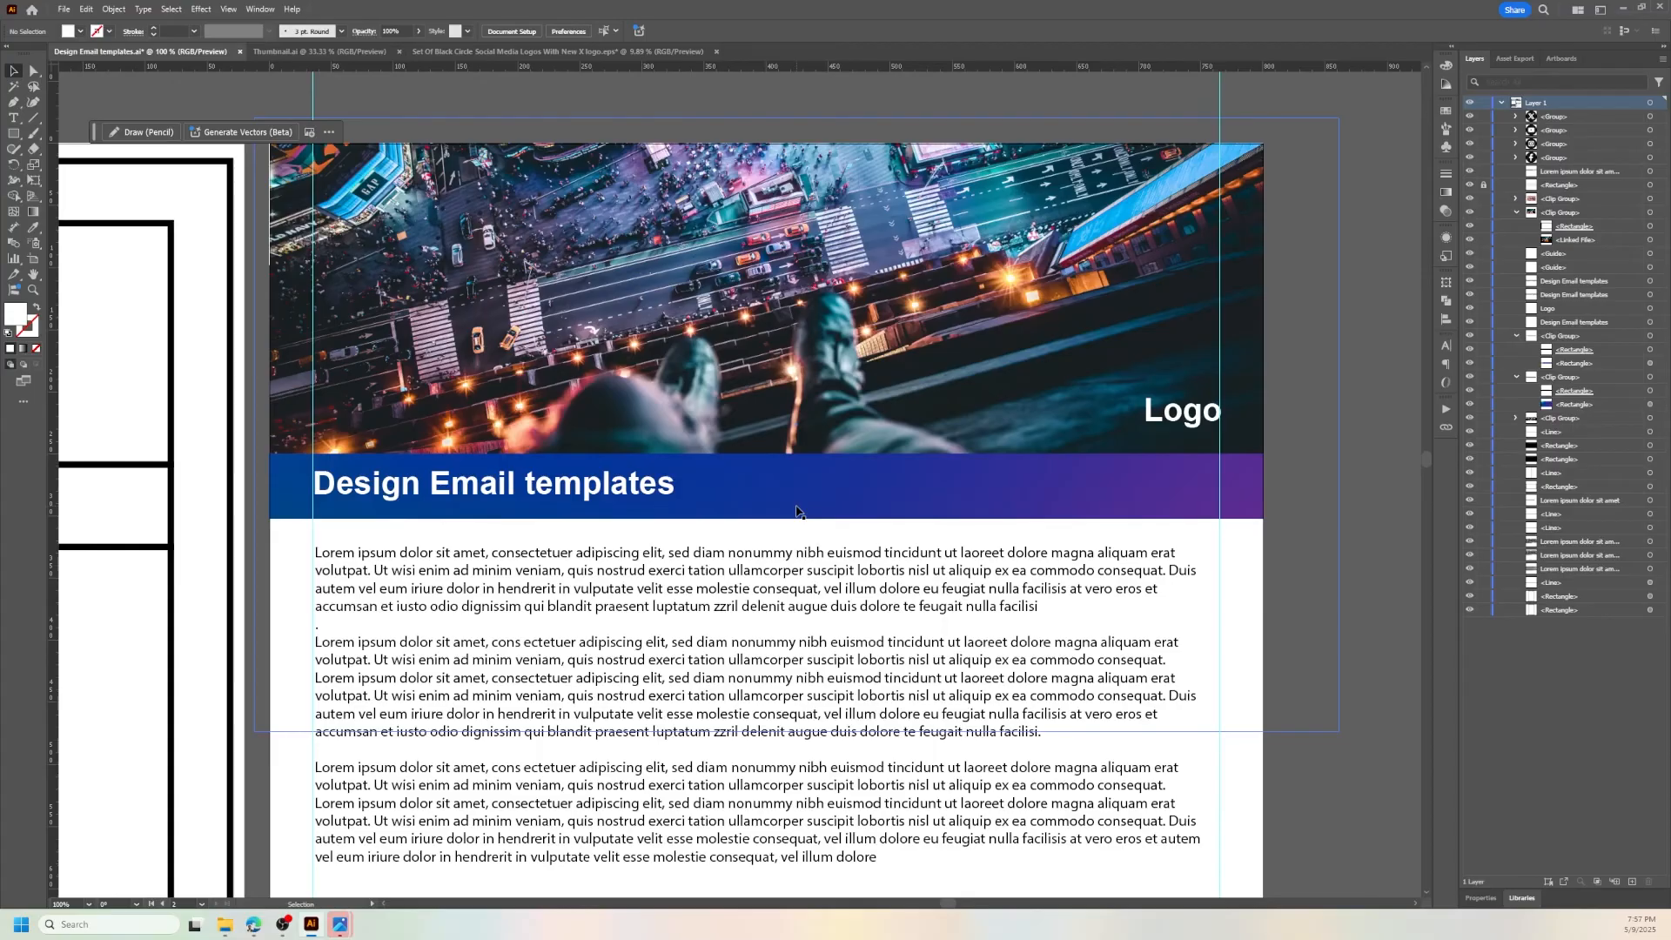
scroll(796, 512, "down", 2)
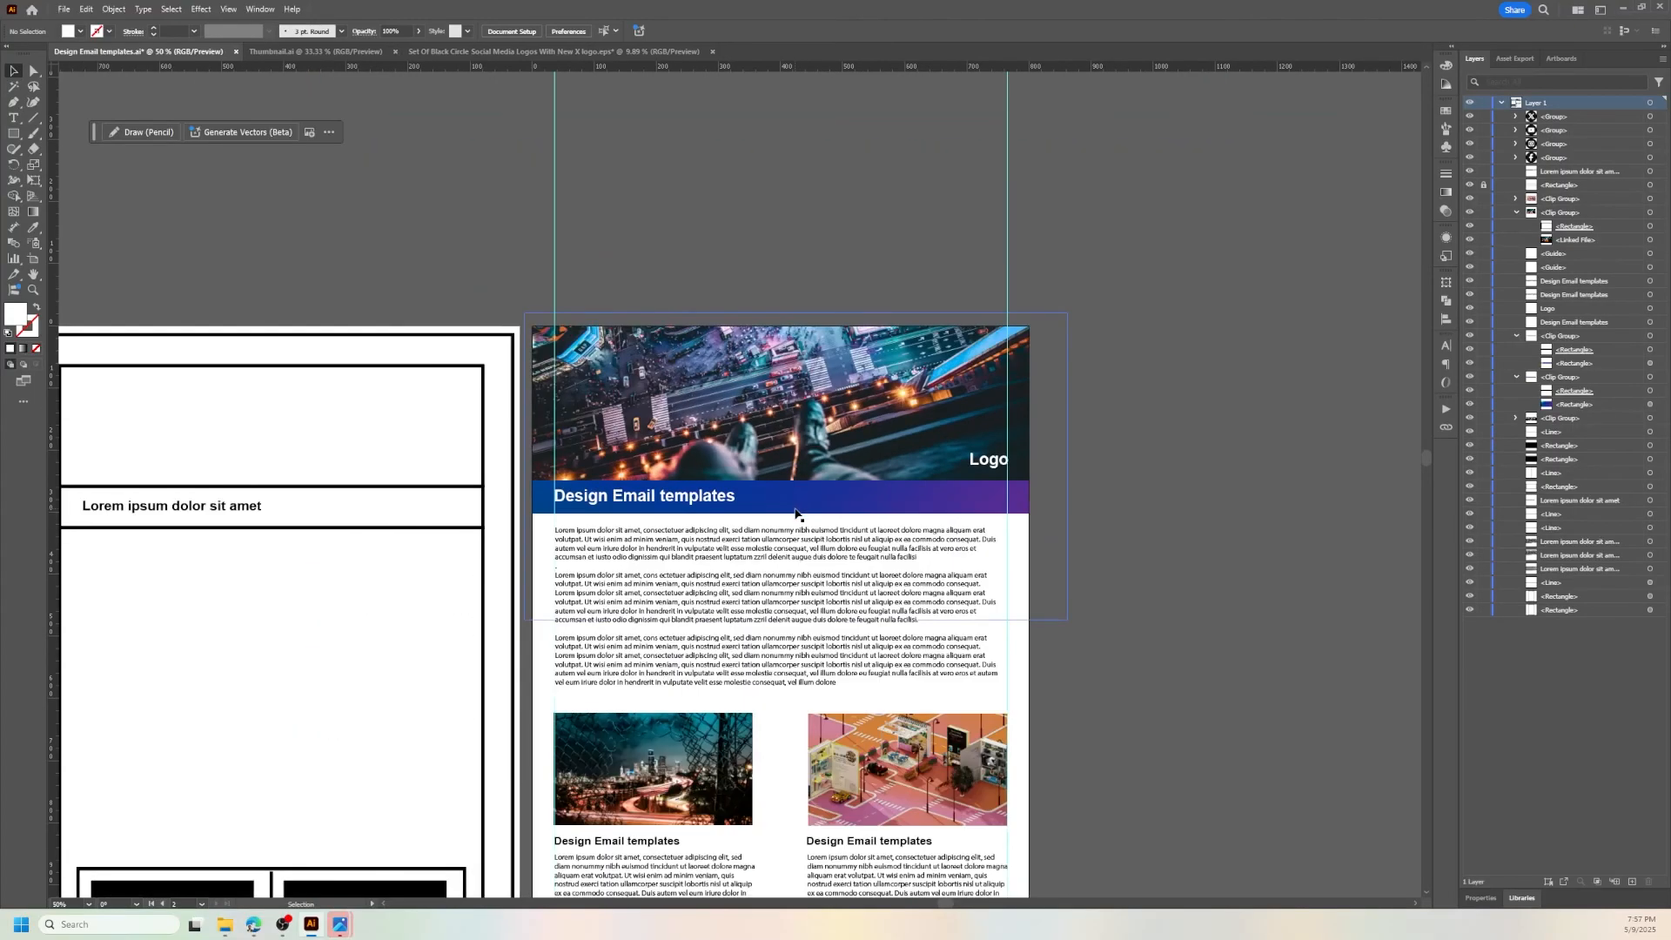
scroll(796, 512, "up", 2)
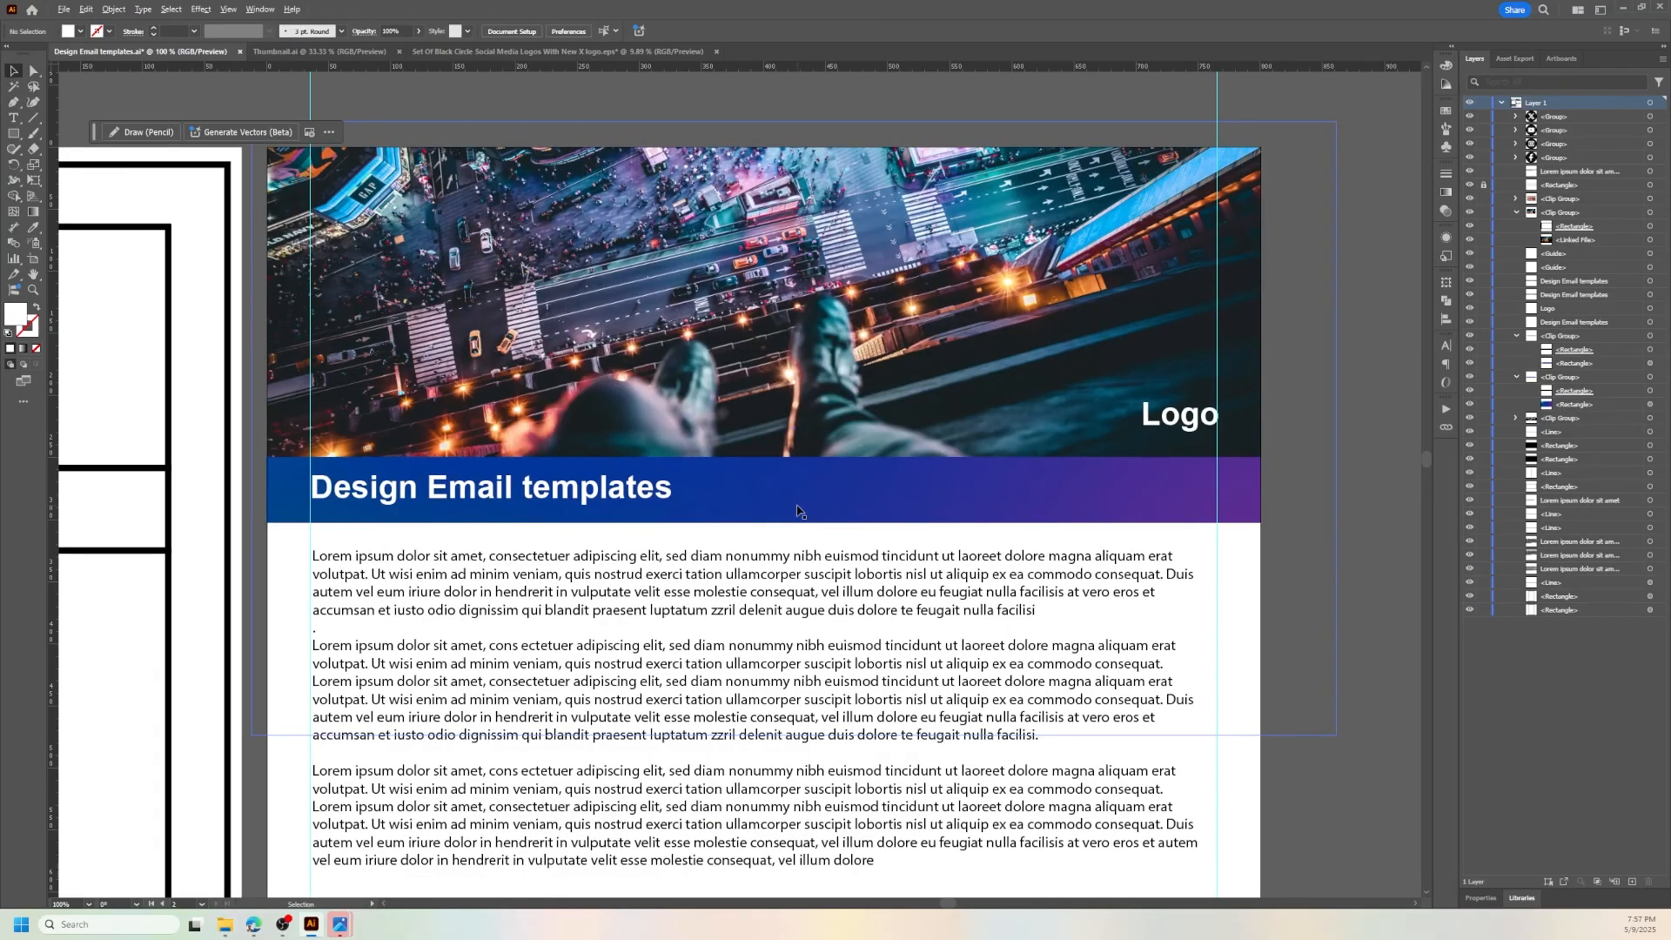
scroll(796, 512, "down", 1)
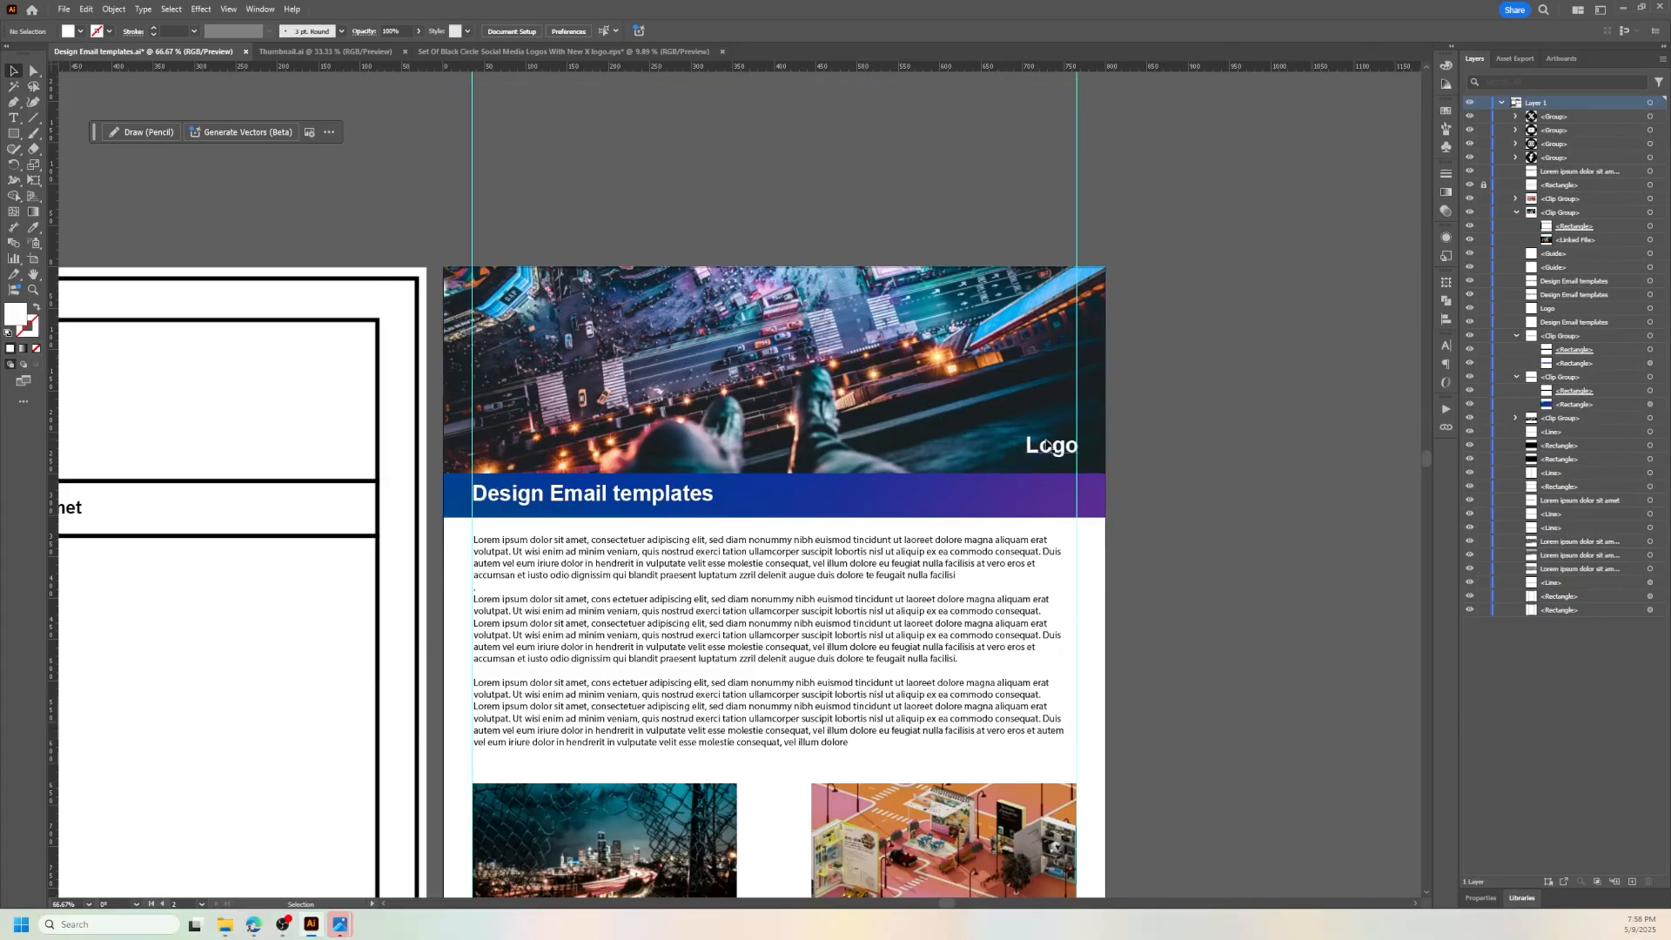
scroll(1047, 445, "down", 8)
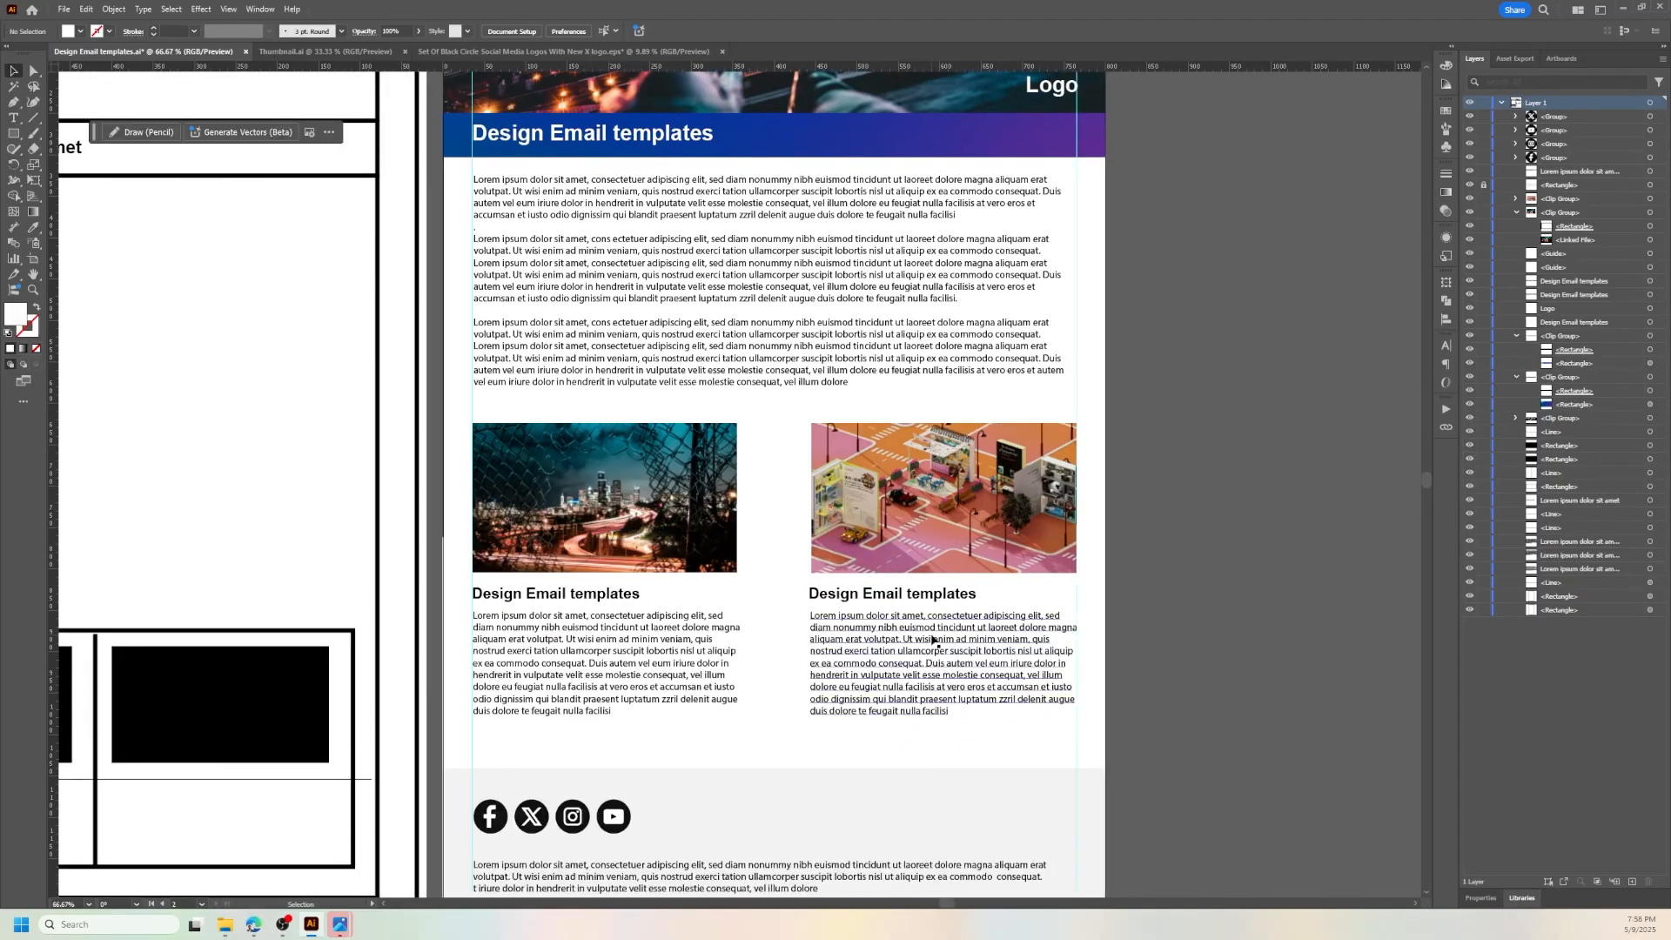
scroll(598, 633, "down", 1)
- Move the right-hand column's heading up slightly against its image and bring it to the front
left_click(580, 566)
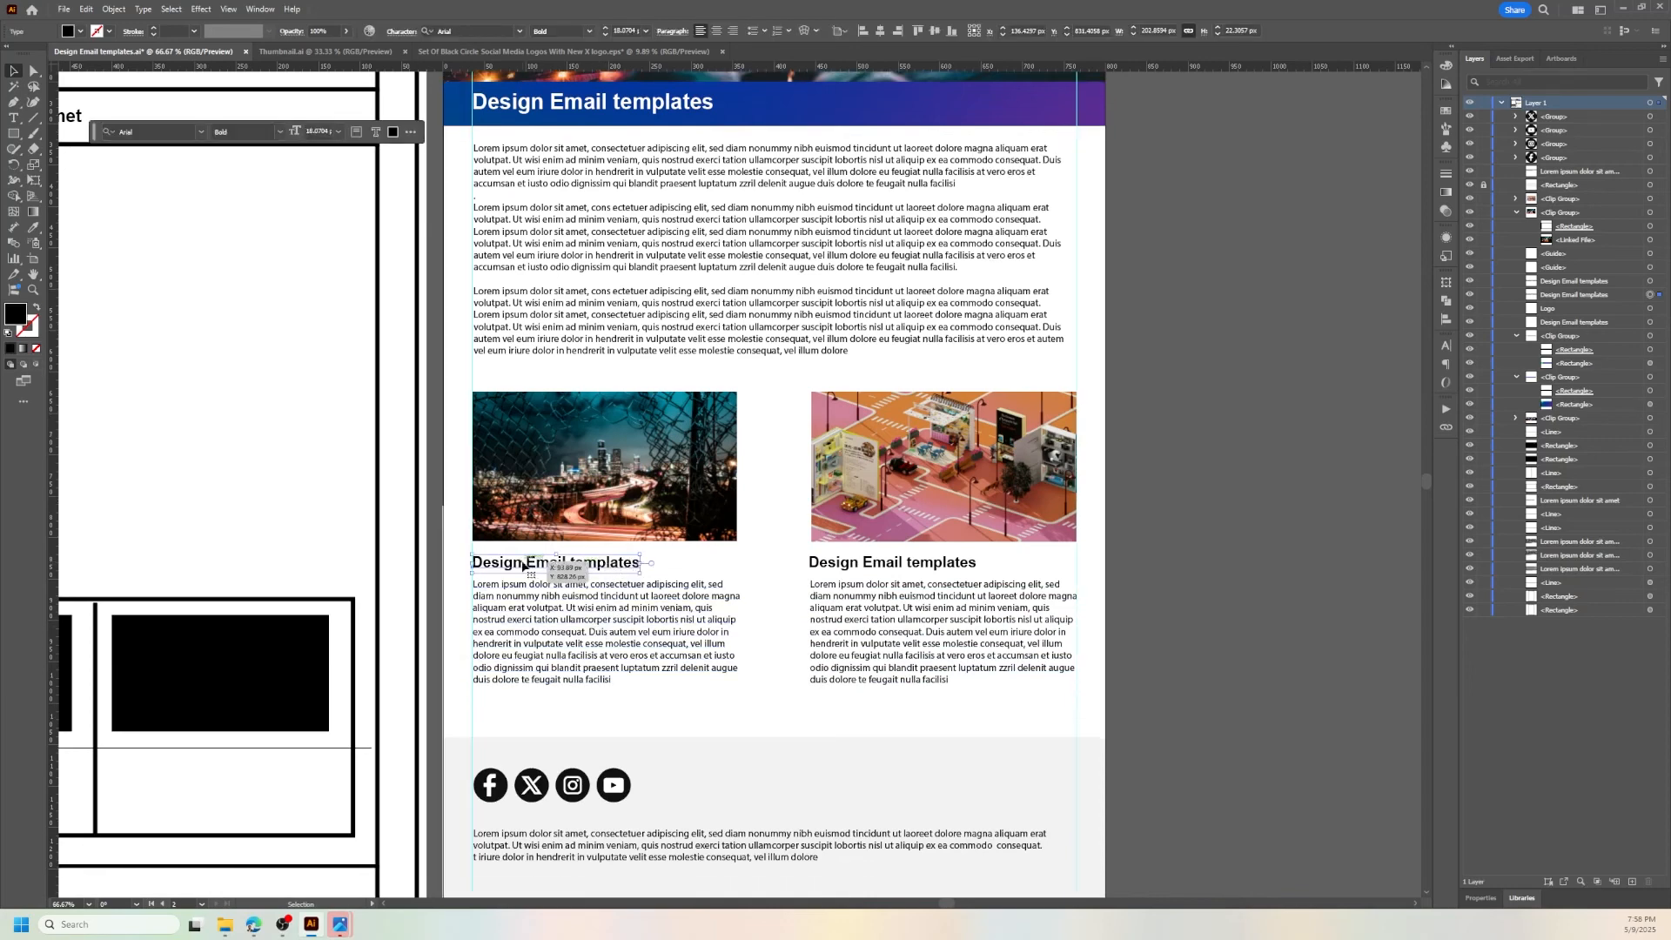
mouse_move(886, 571)
left_mouse_down()
mouse_move(895, 555)
mouse_move(1132, 555)
mouse_move(893, 563)
left_mouse_up()
right_click(893, 564)
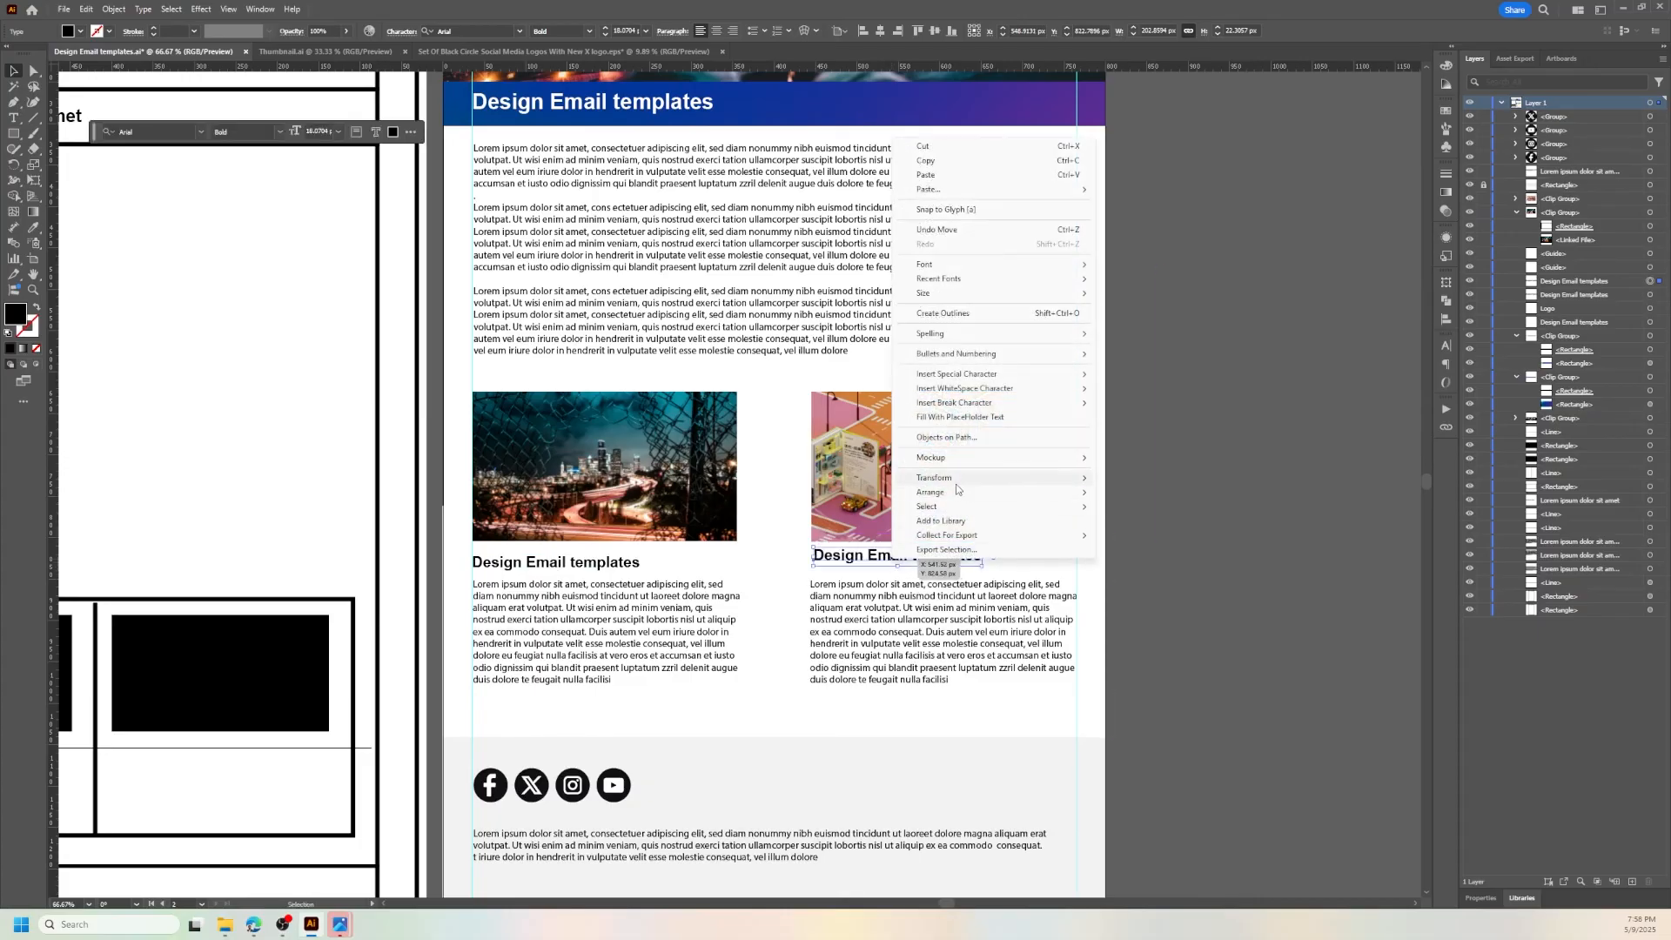
mouse_move(958, 494)
left_click(1136, 492)
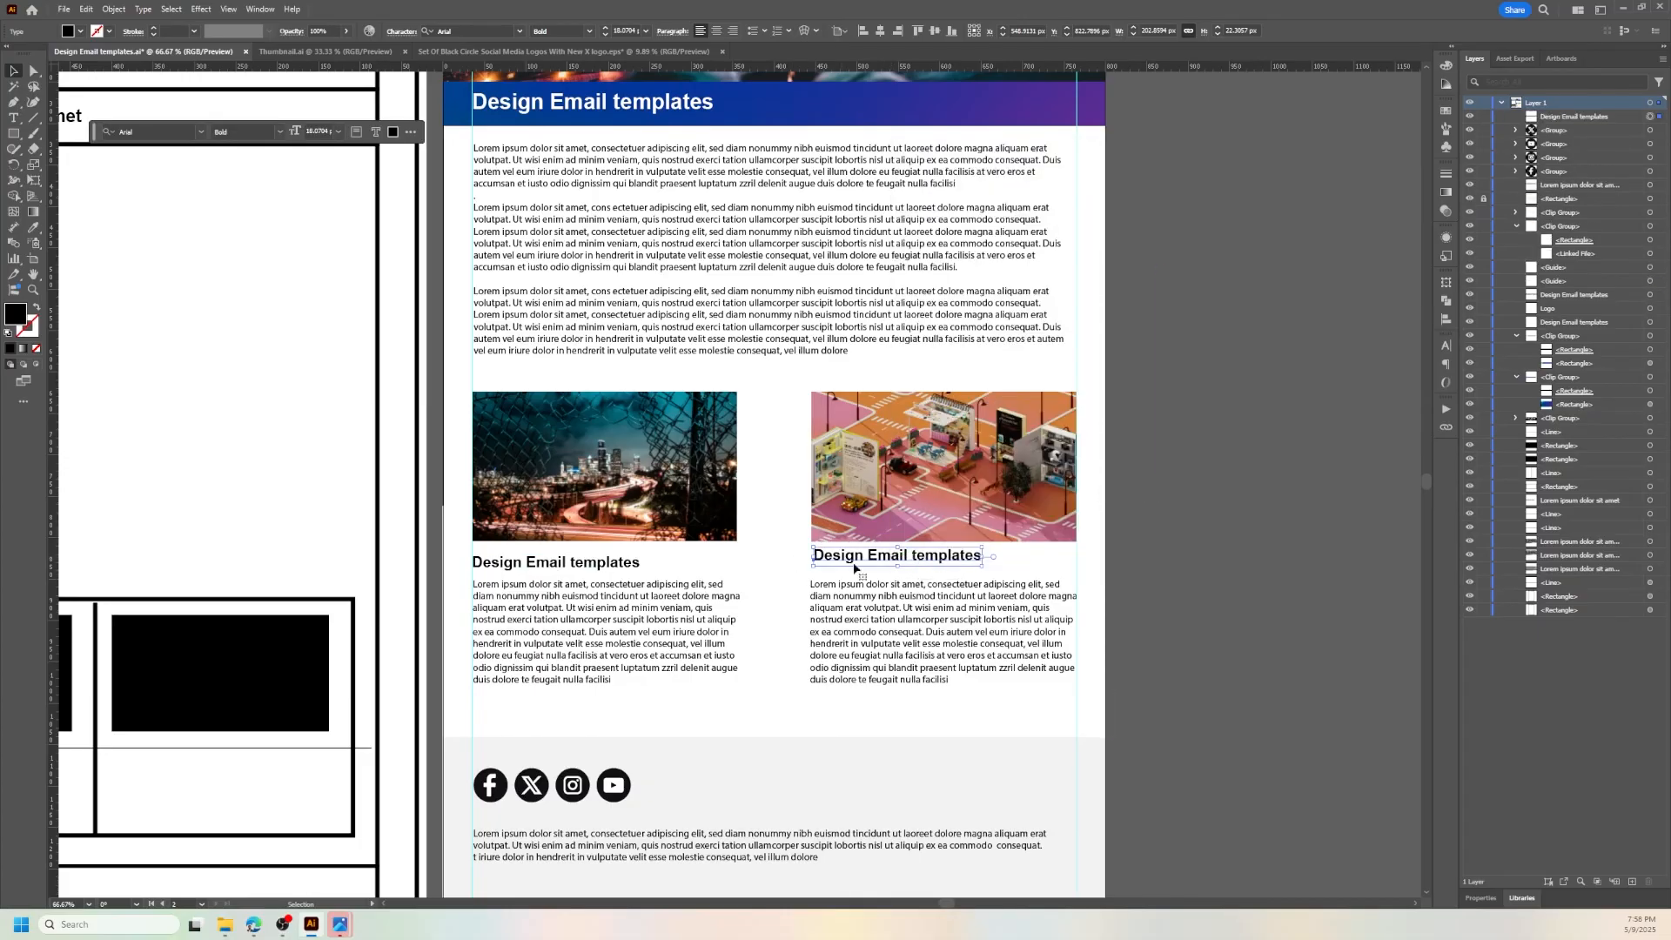
- Try the right-hand column's heading as an overlay on the lower part of its image
left_click_drag(889, 560, 886, 525)
left_click(1174, 525)
key("ctrl+1")
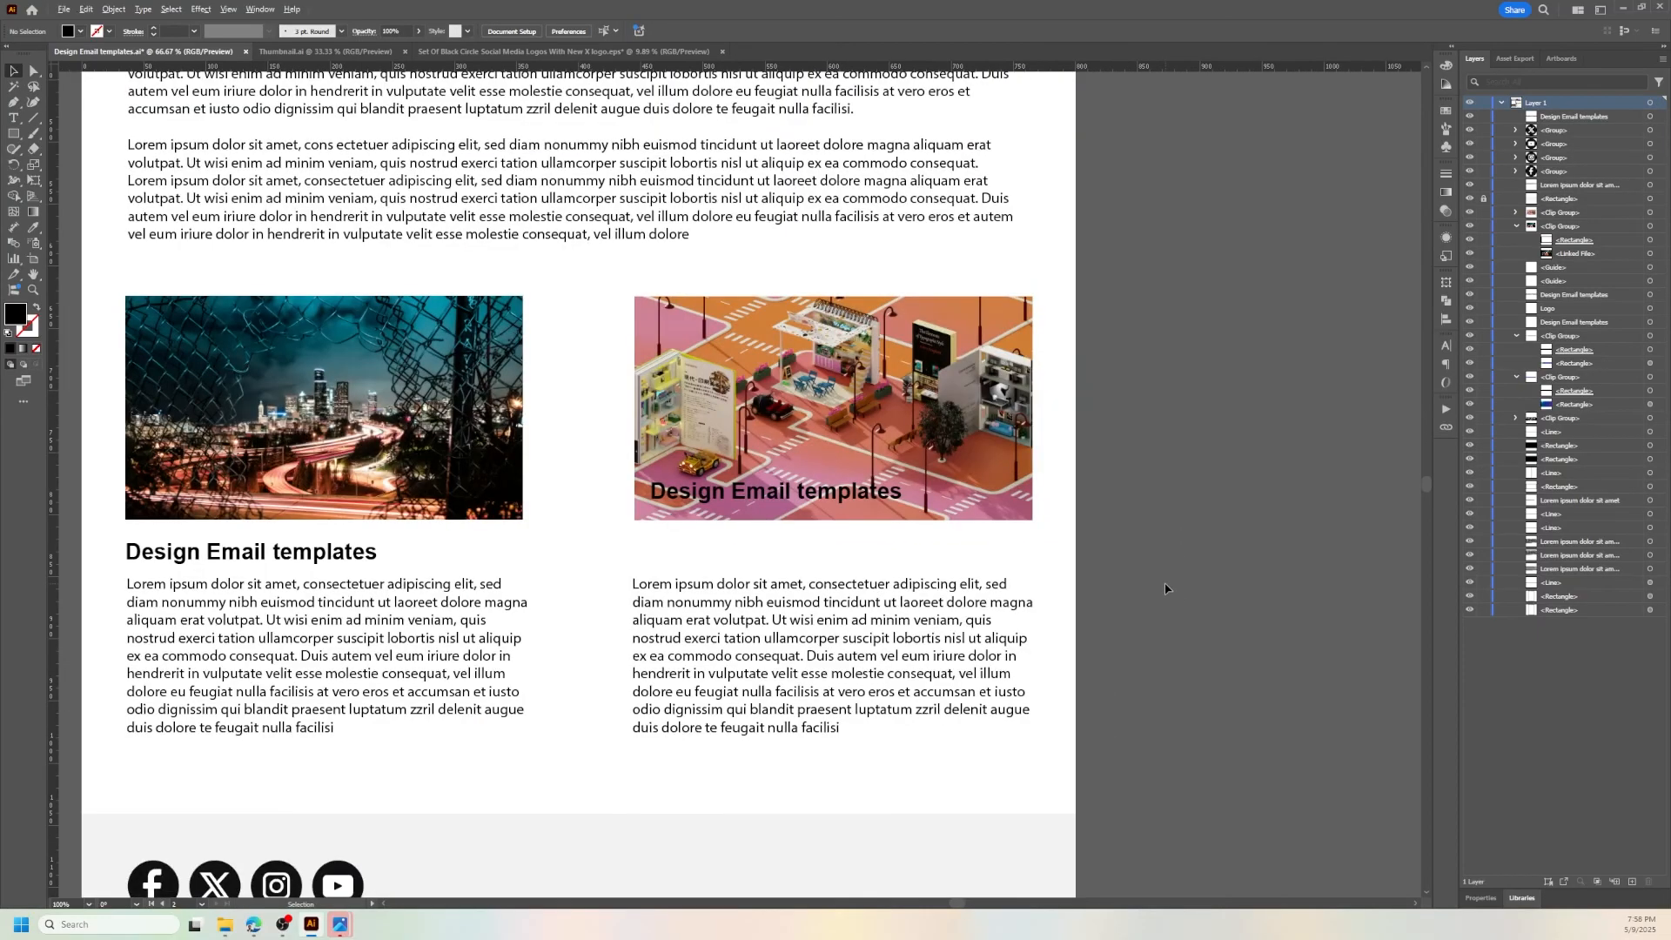
left_click(902, 503)
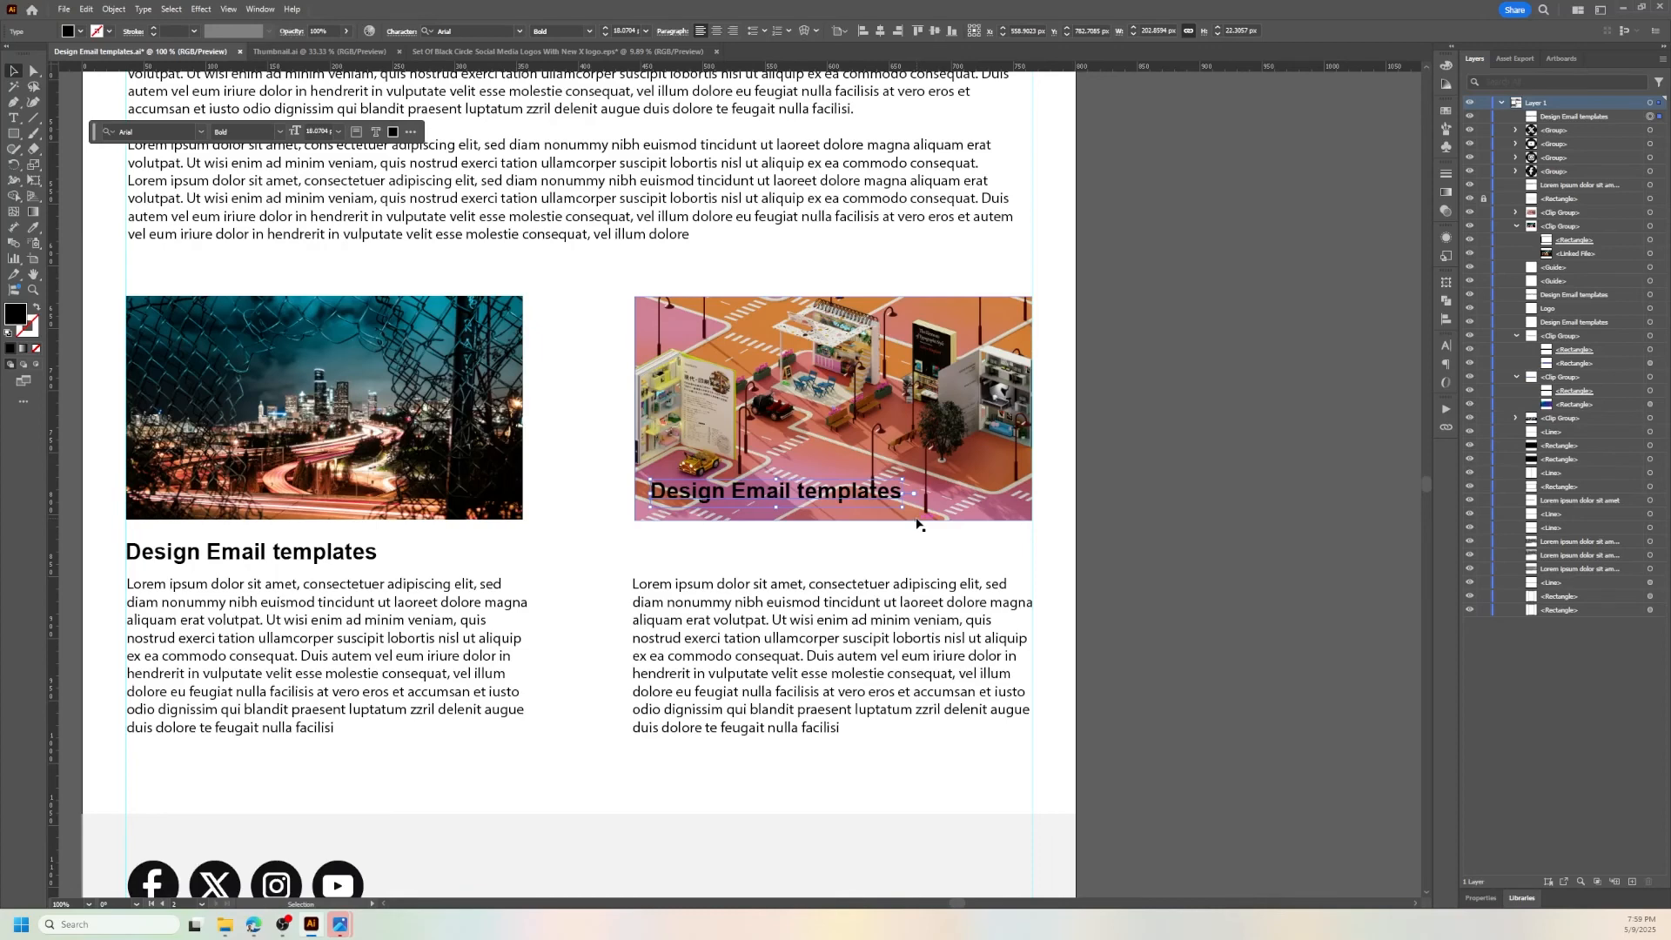
left_click(1295, 524)
- View the complete email template on its own in full-screen presentation mode
key("ctrl+minus")
key("ctrl+minus")
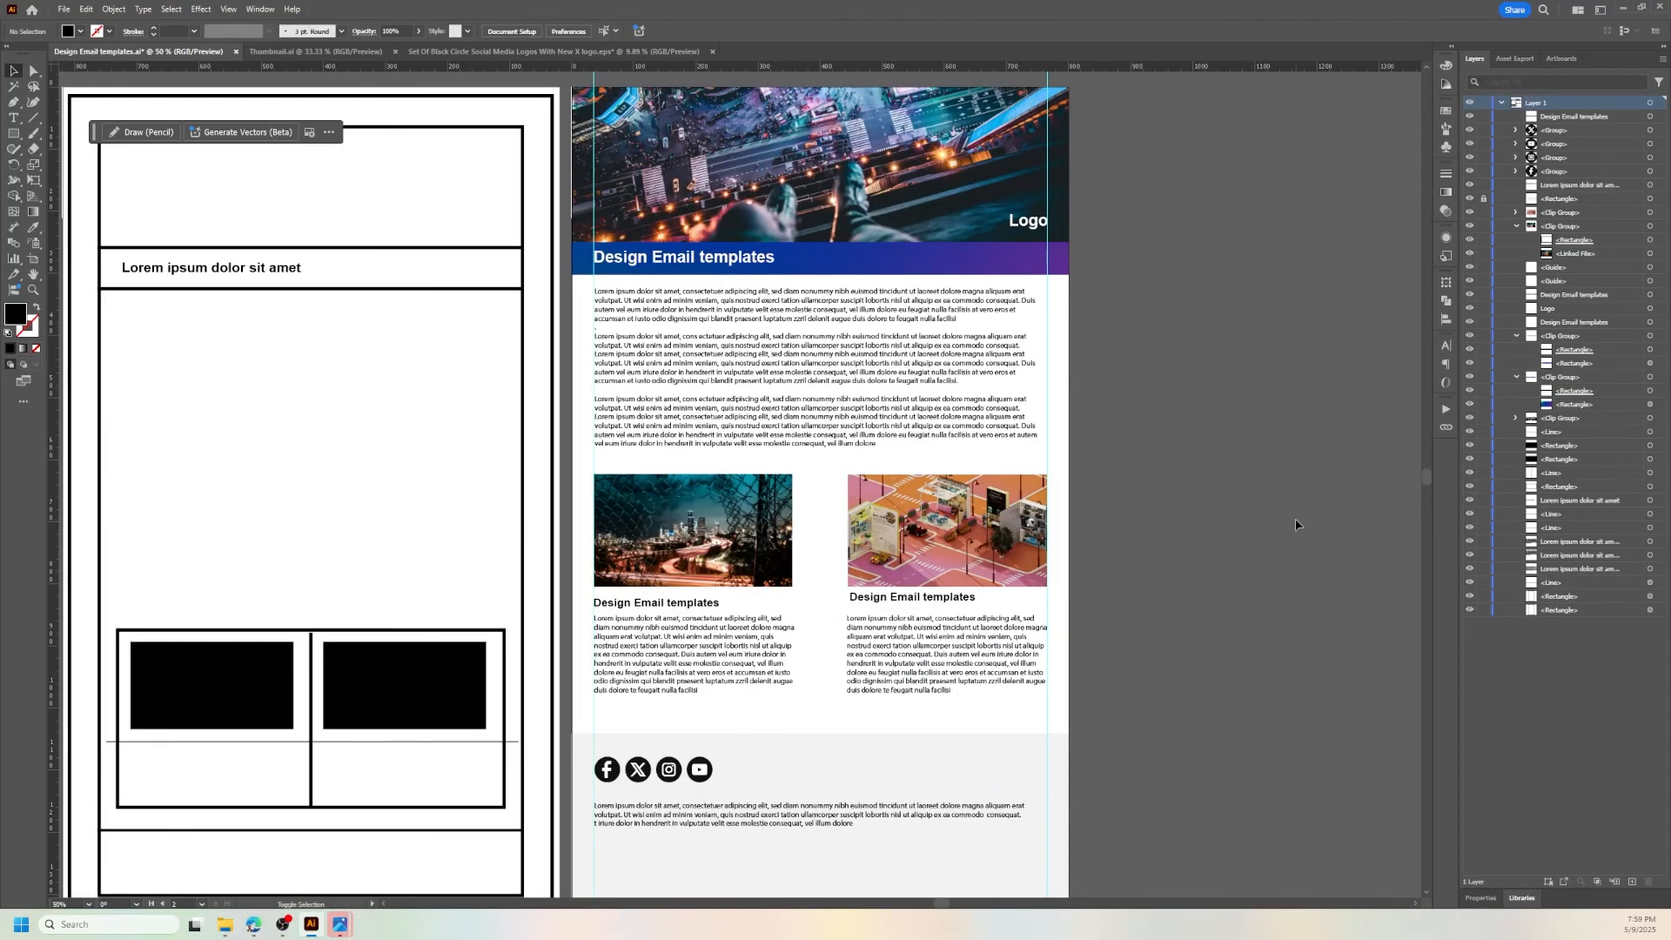
key("shift+f")
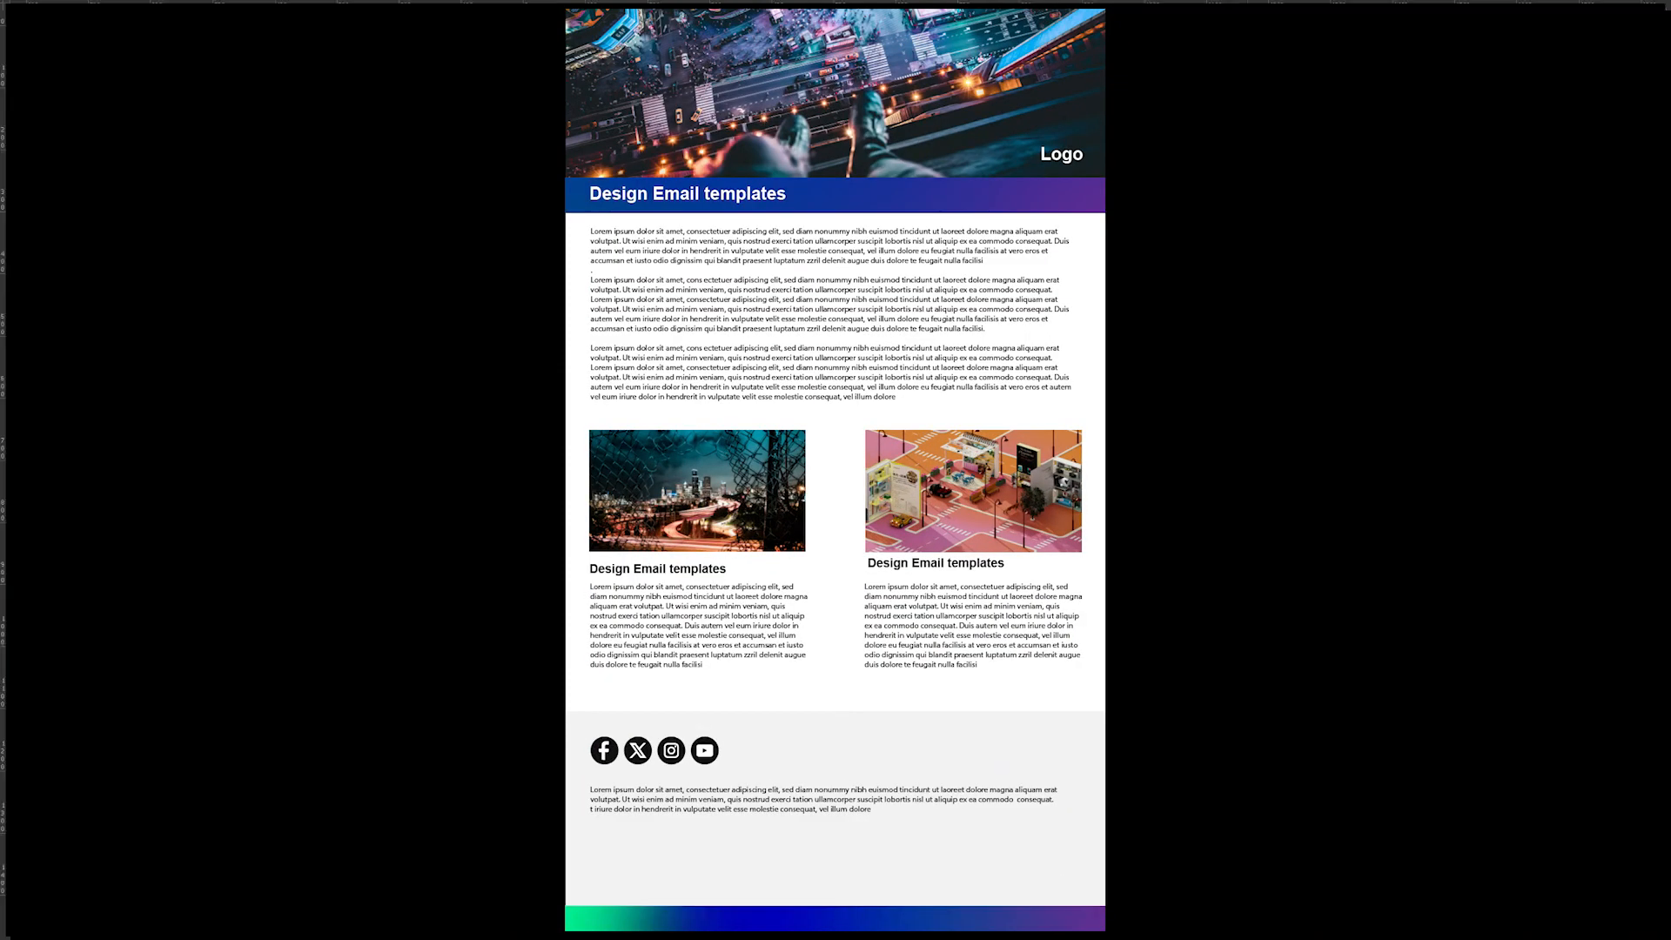